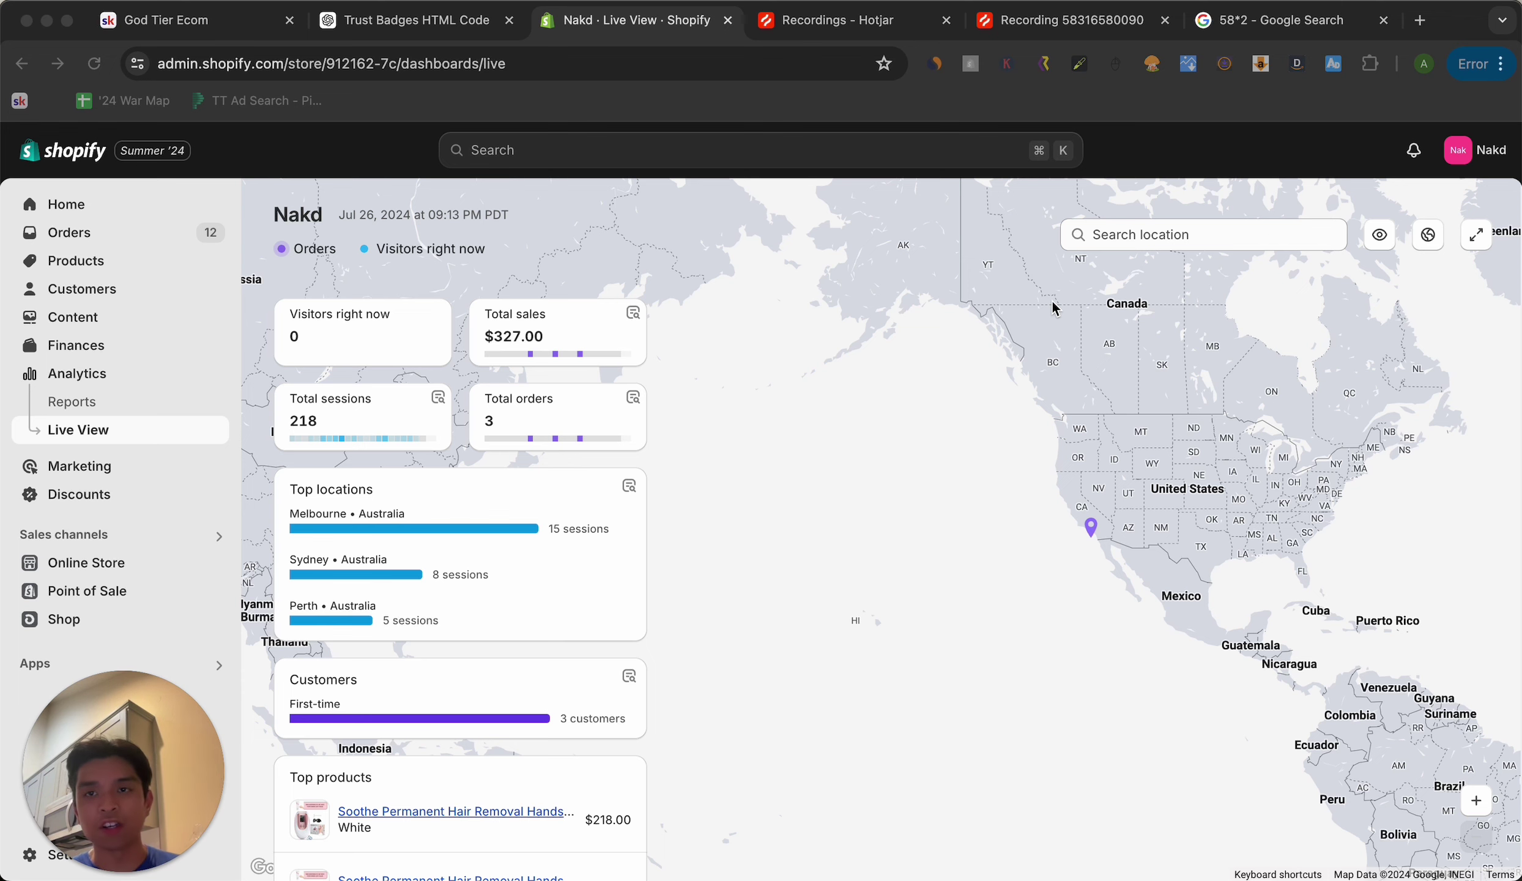
# Switch from Shopify to the Facebook Ads Manager window showing the Nakd | Sales | CBO campaign.
pyautogui.hotkey('ctrl', 'Up')
pyautogui.click(428, 367)
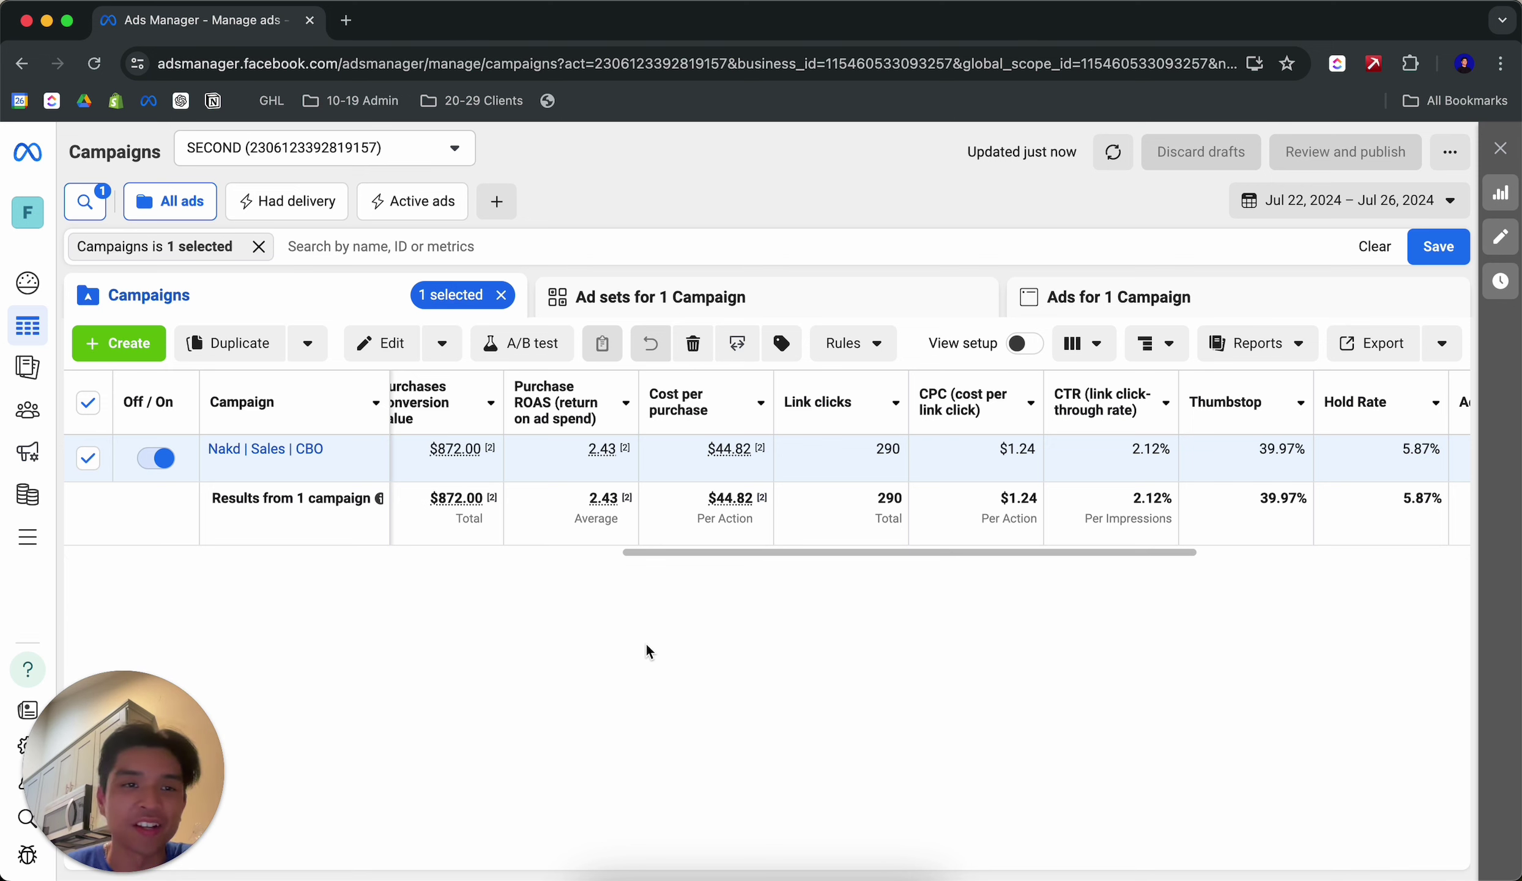
# Check the reporting date range, then drill into the Nakd | Sales | CBO campaign's ad sets.
pyautogui.click(1349, 205)
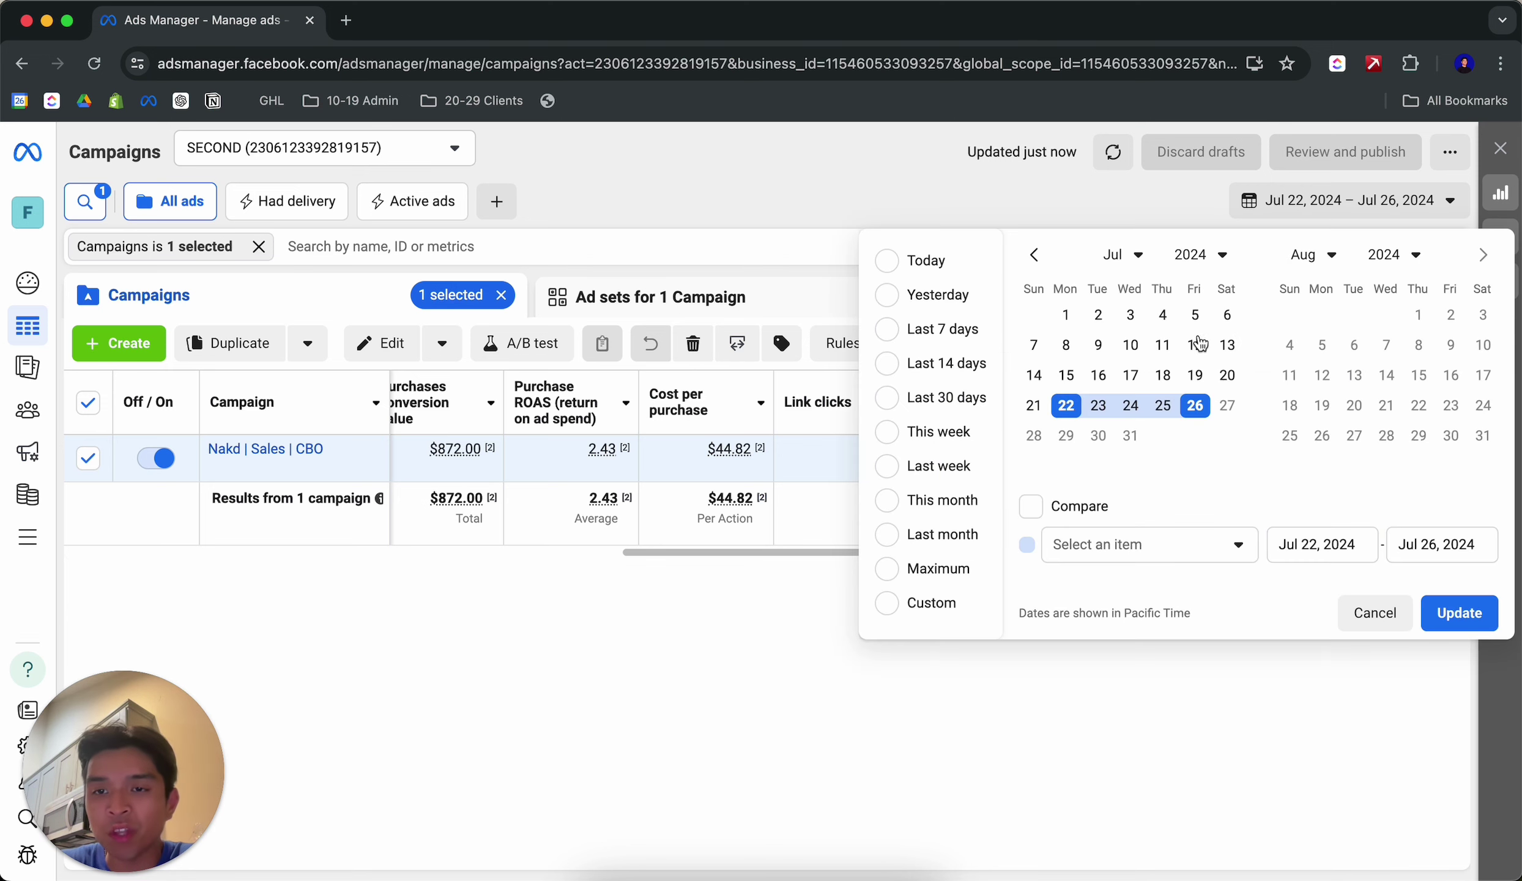
pyautogui.click(685, 598)
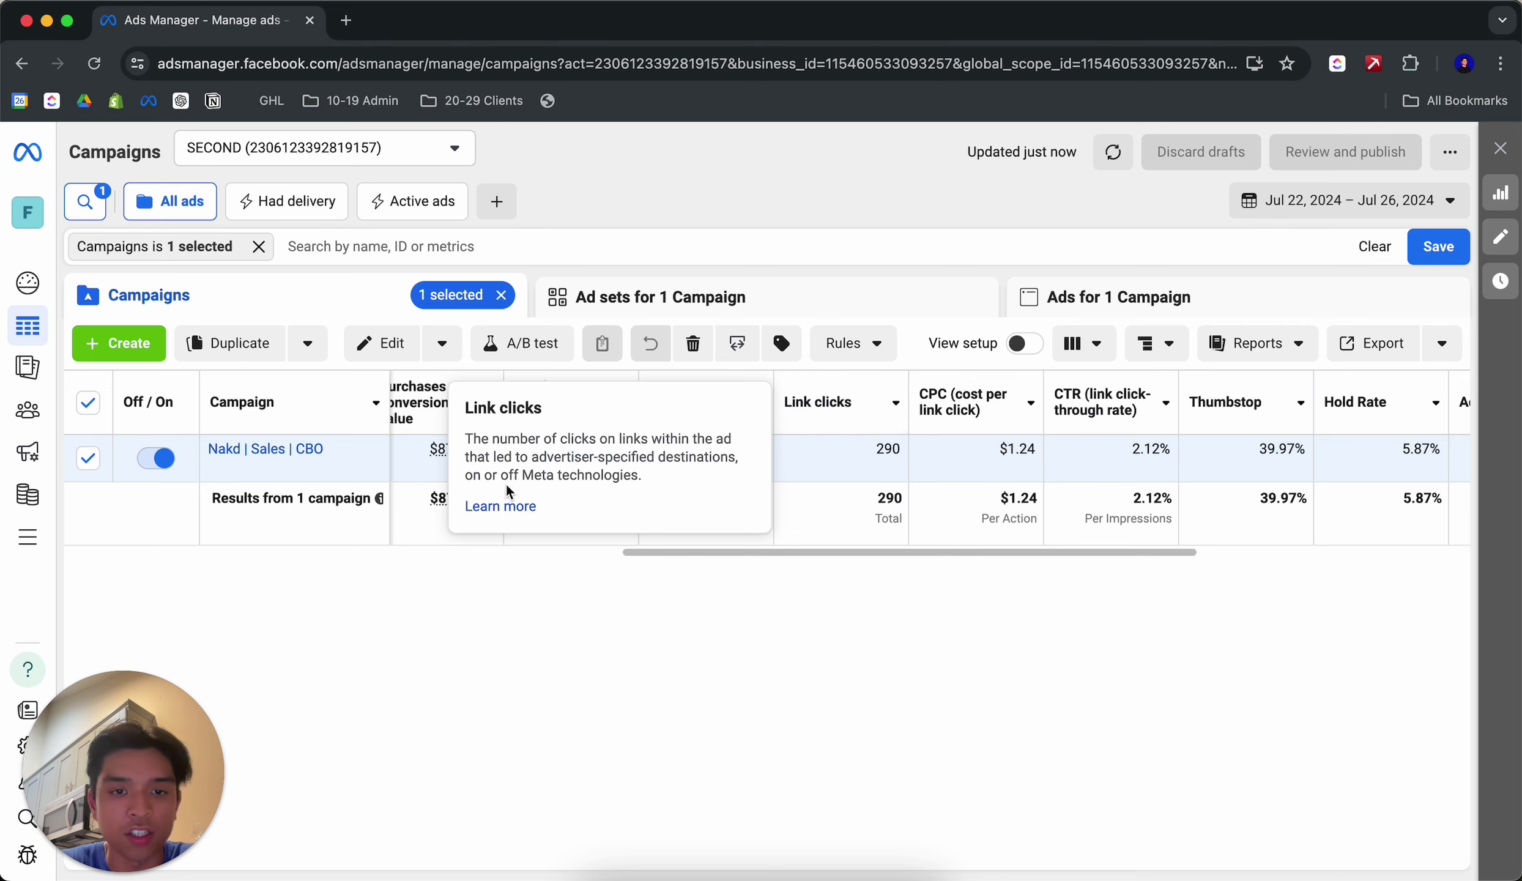
pyautogui.hscroll(-5, 429, 460)
pyautogui.hscroll(-2, 412, 461)
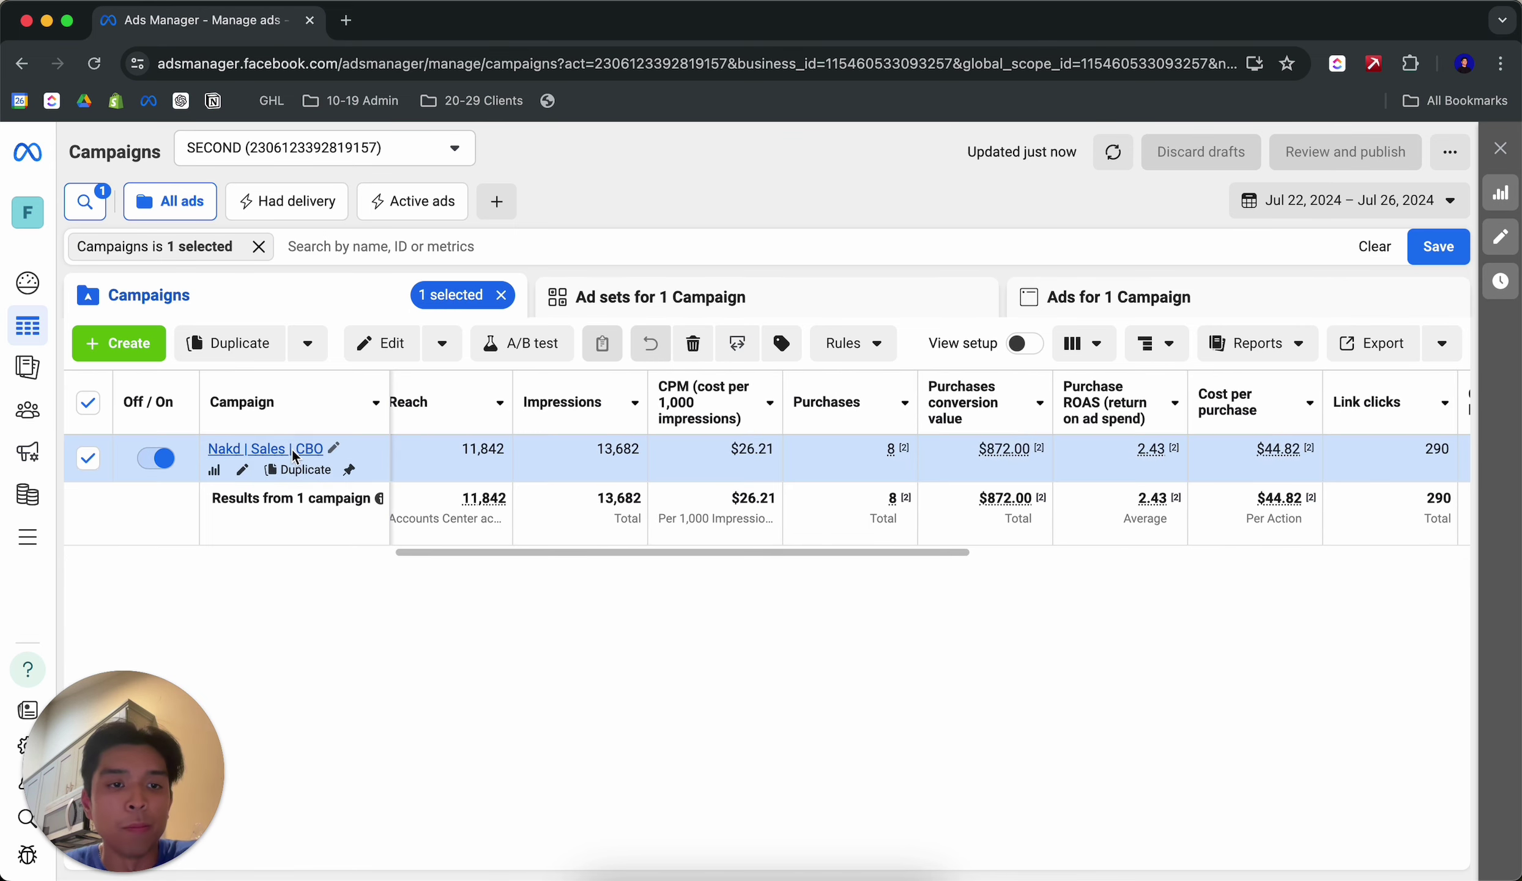
pyautogui.click(287, 449)
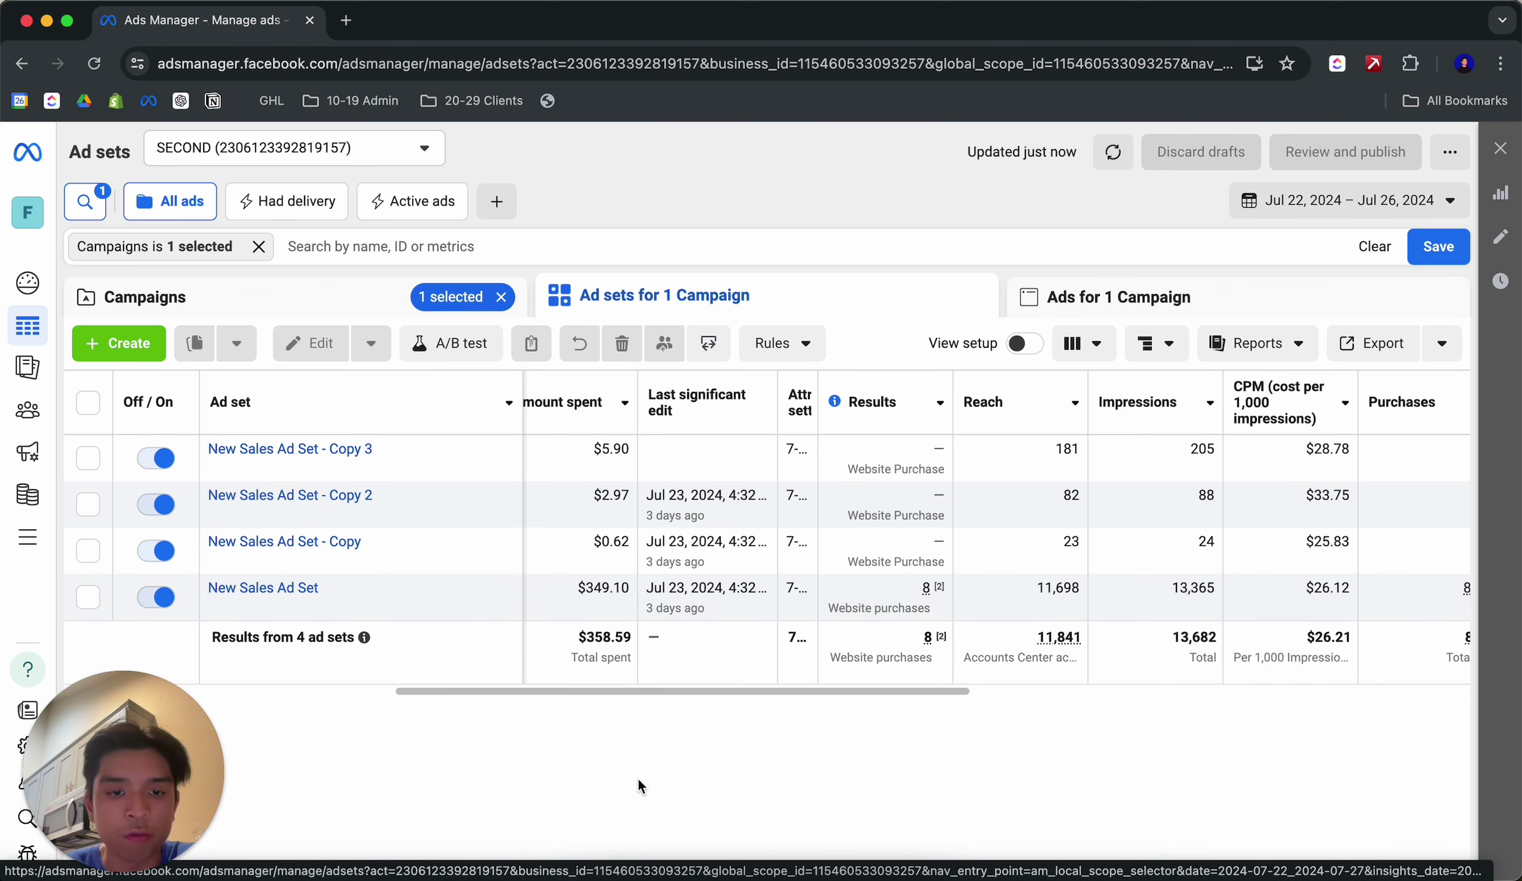
# Open New Sales Ad Set's five ads and preview how New Ad 1 looks in feeds.
pyautogui.moveTo(344, 623)
pyautogui.click(285, 597)
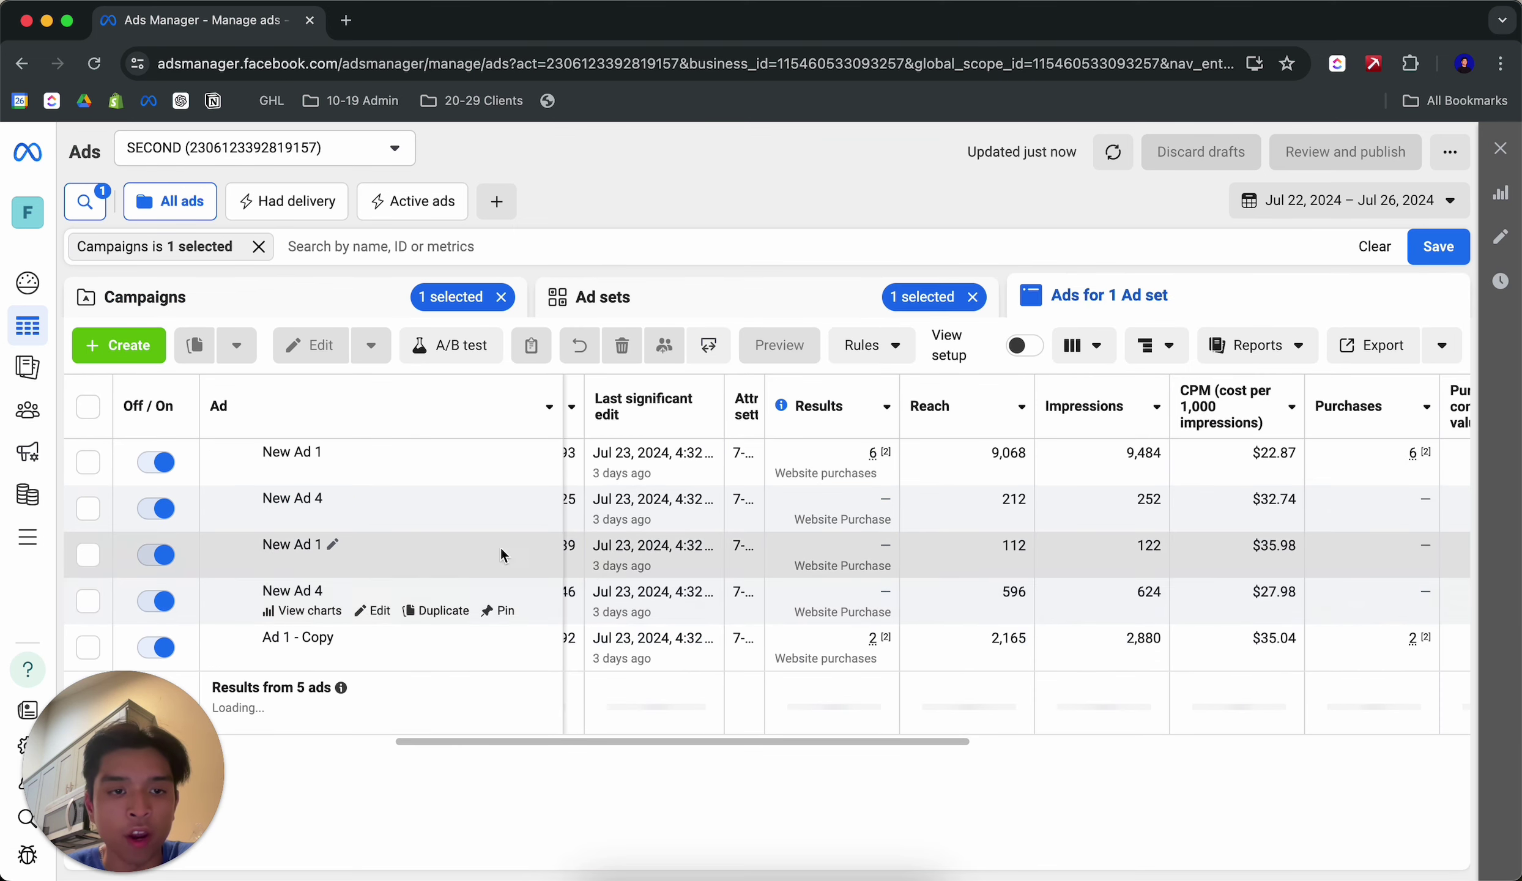
pyautogui.moveTo(228, 483)
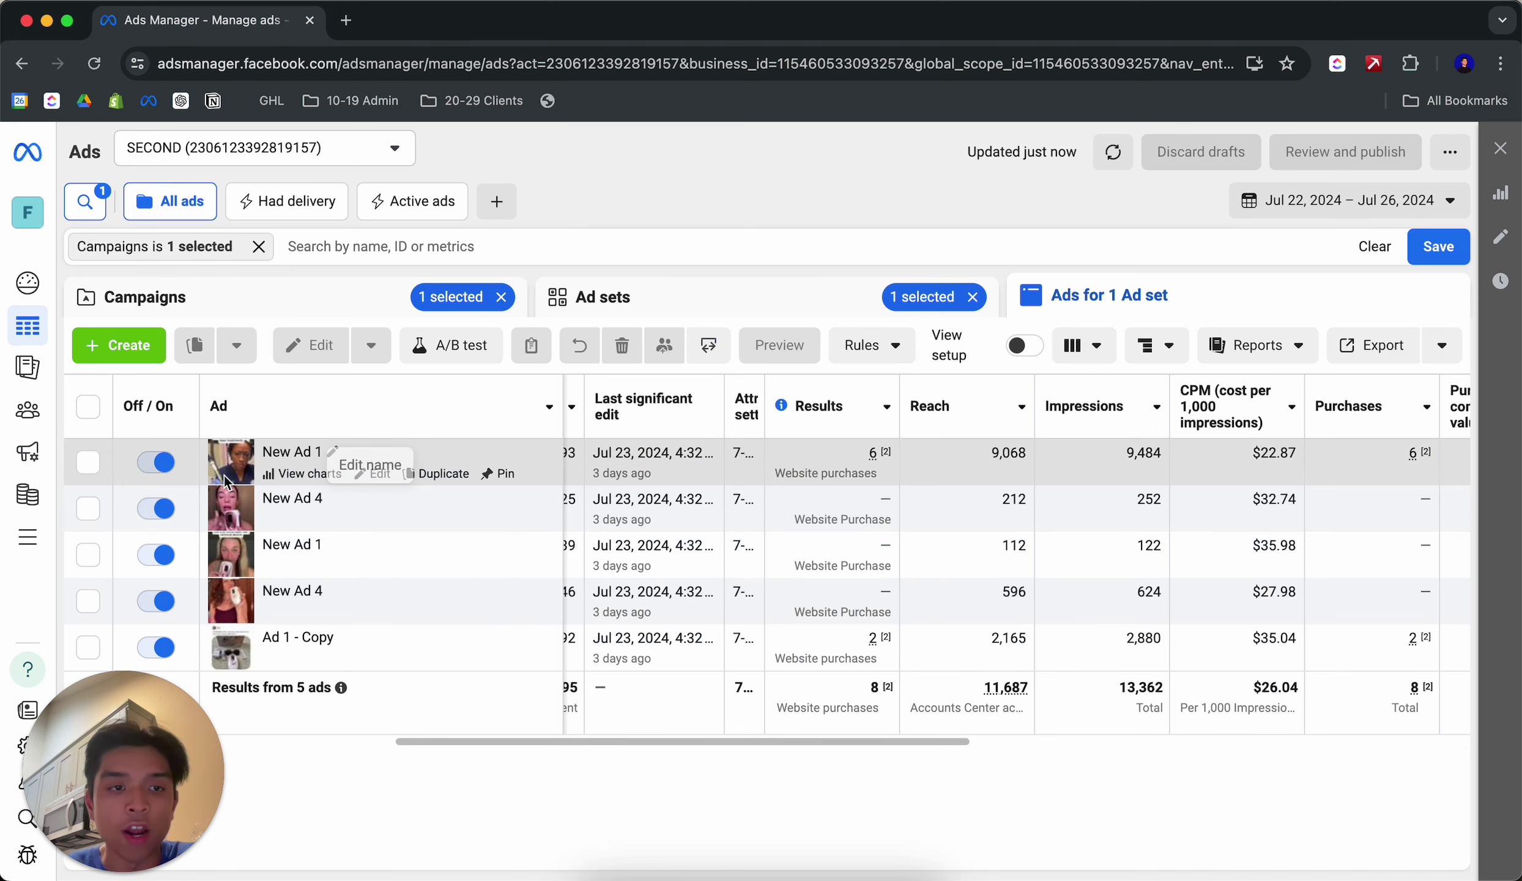
pyautogui.click(87, 462)
pyautogui.hscroll(5, 1072, 471)
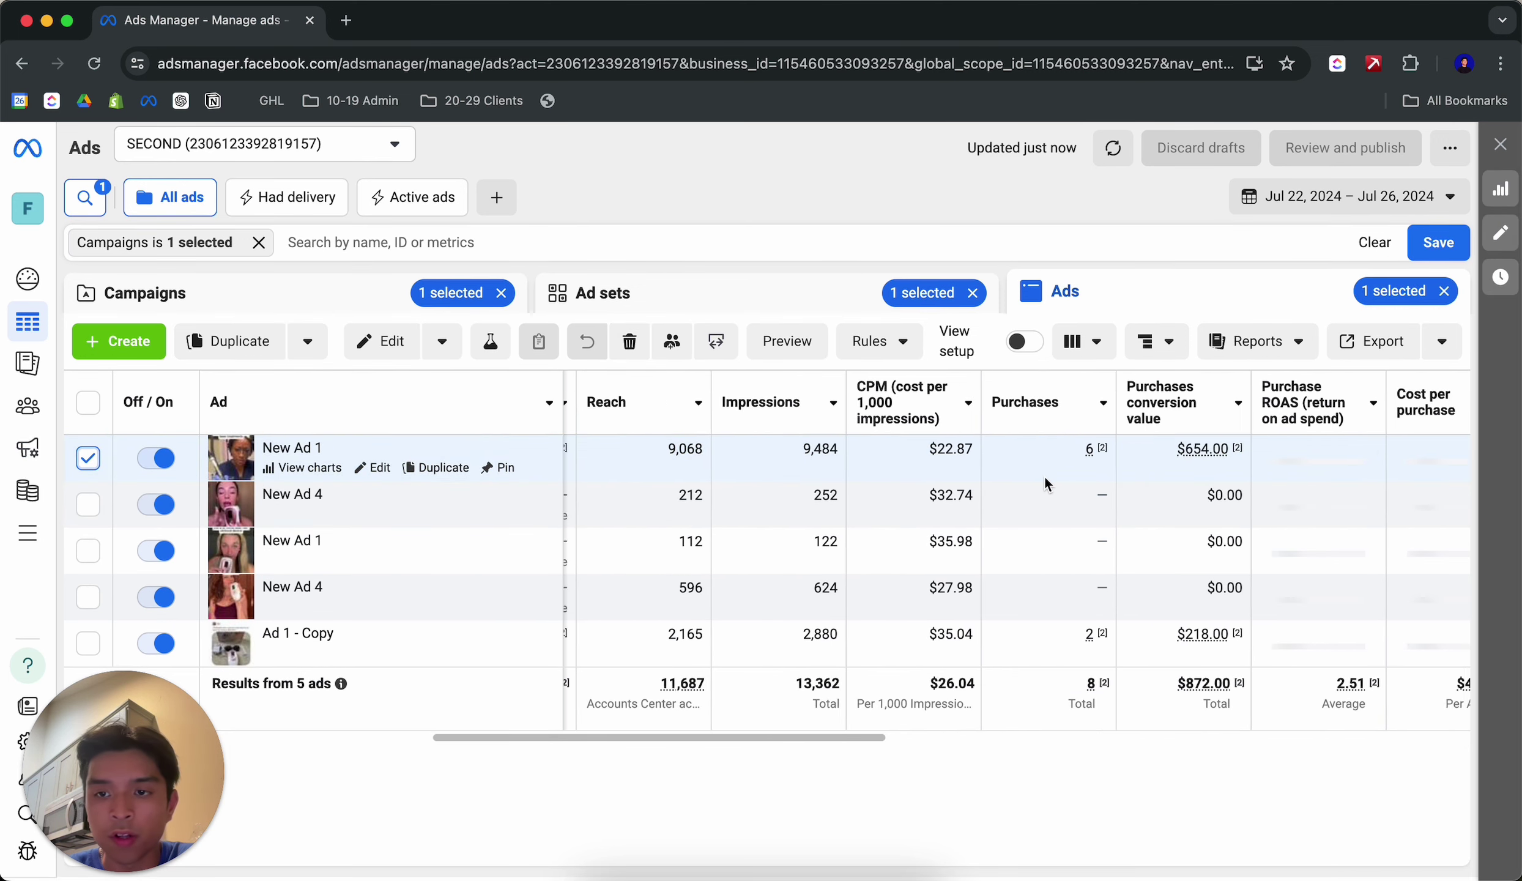
pyautogui.hscroll(3, 1044, 475)
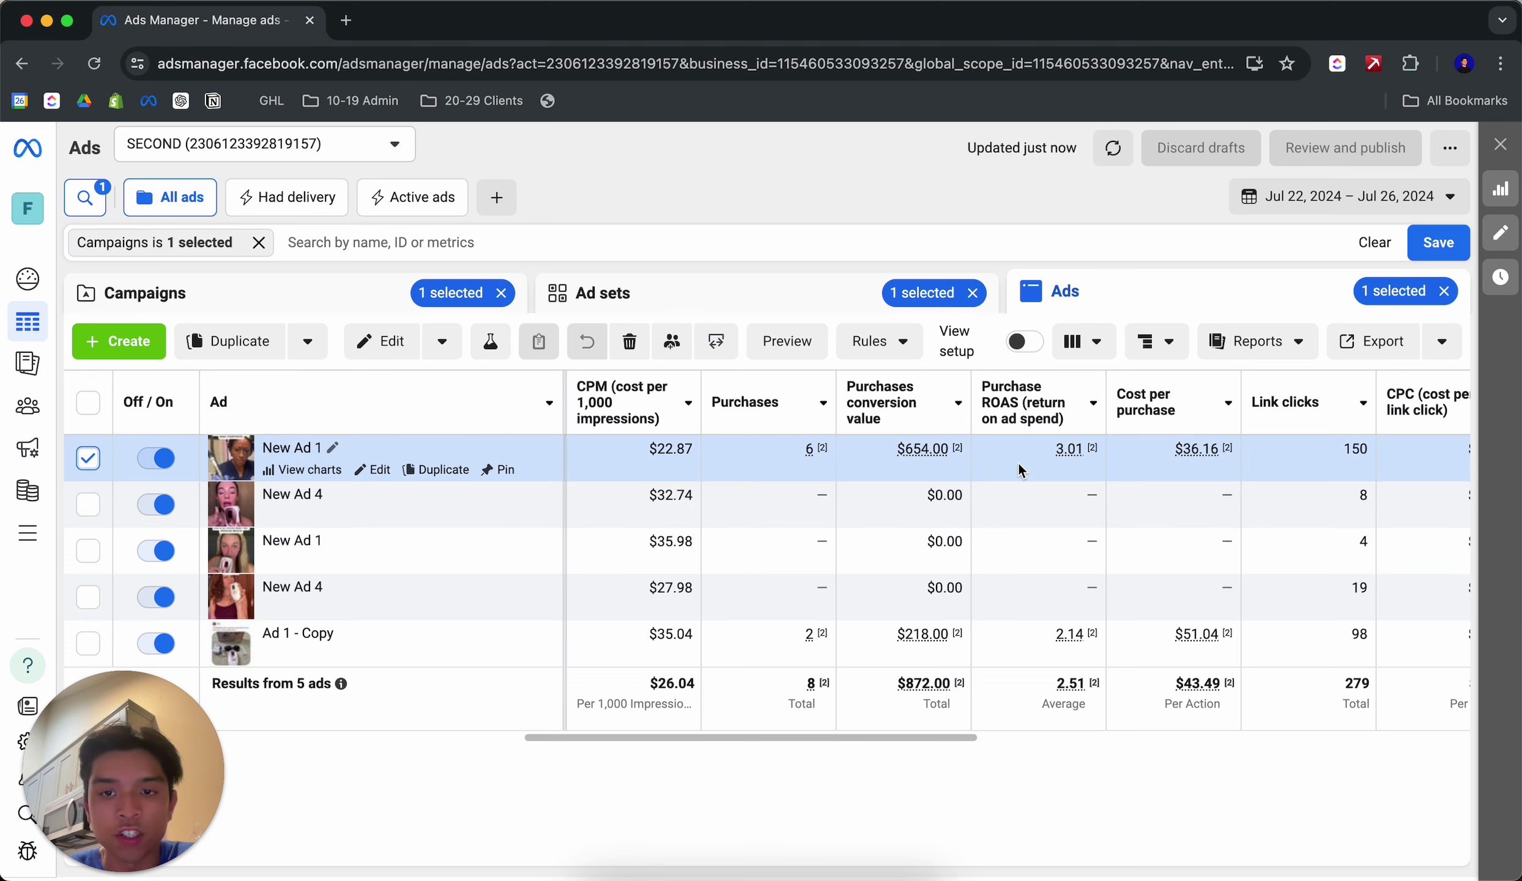
pyautogui.hscroll(2, 1016, 460)
pyautogui.moveTo(860, 455)
pyautogui.click(789, 342)
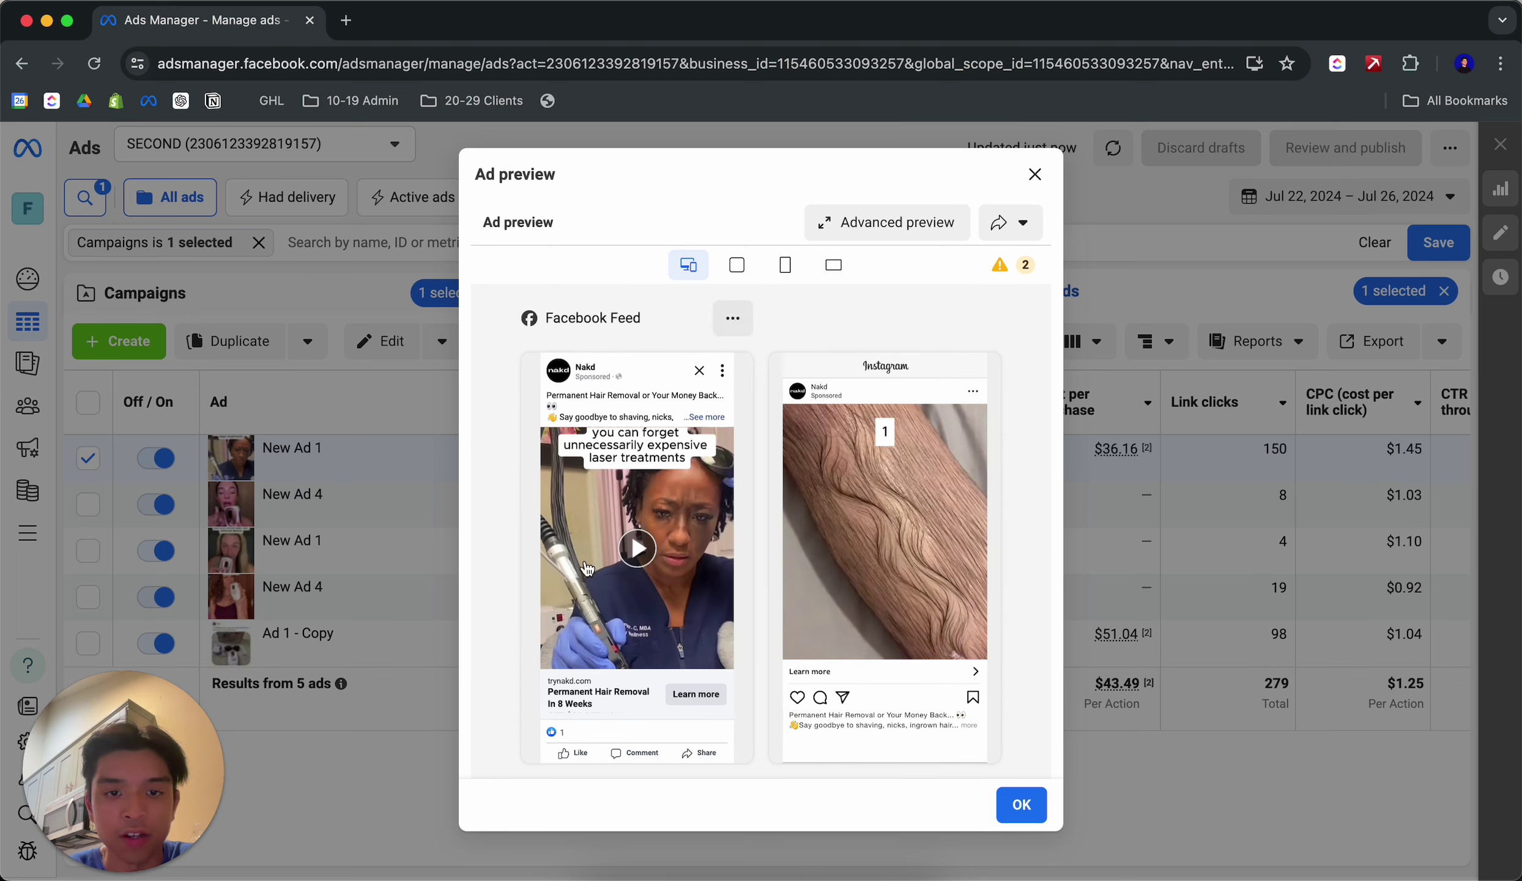
pyautogui.click(1229, 514)
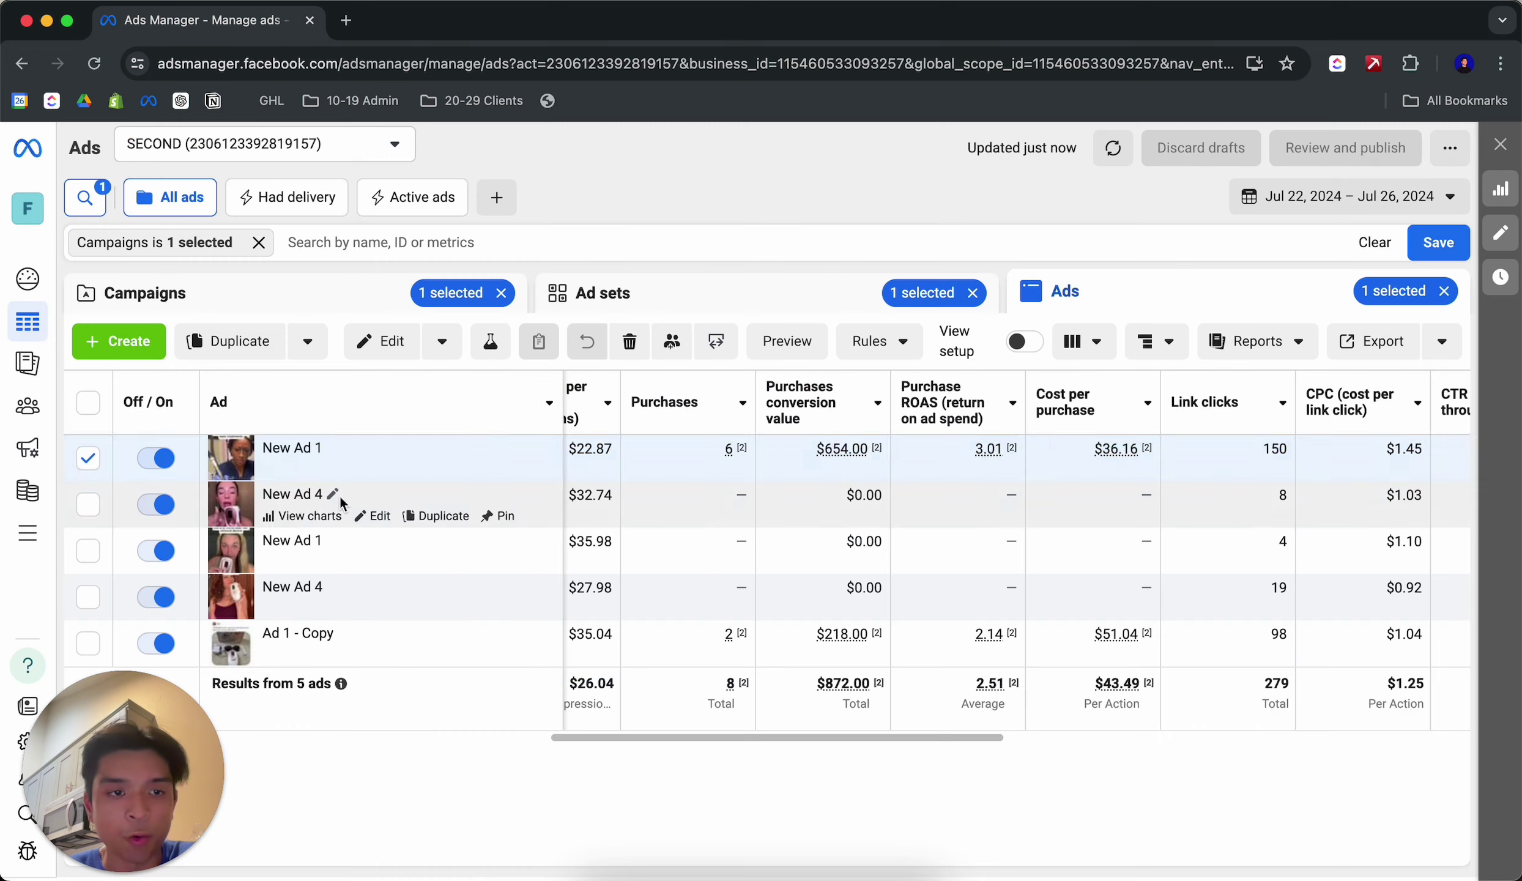
pyautogui.click(87, 454)
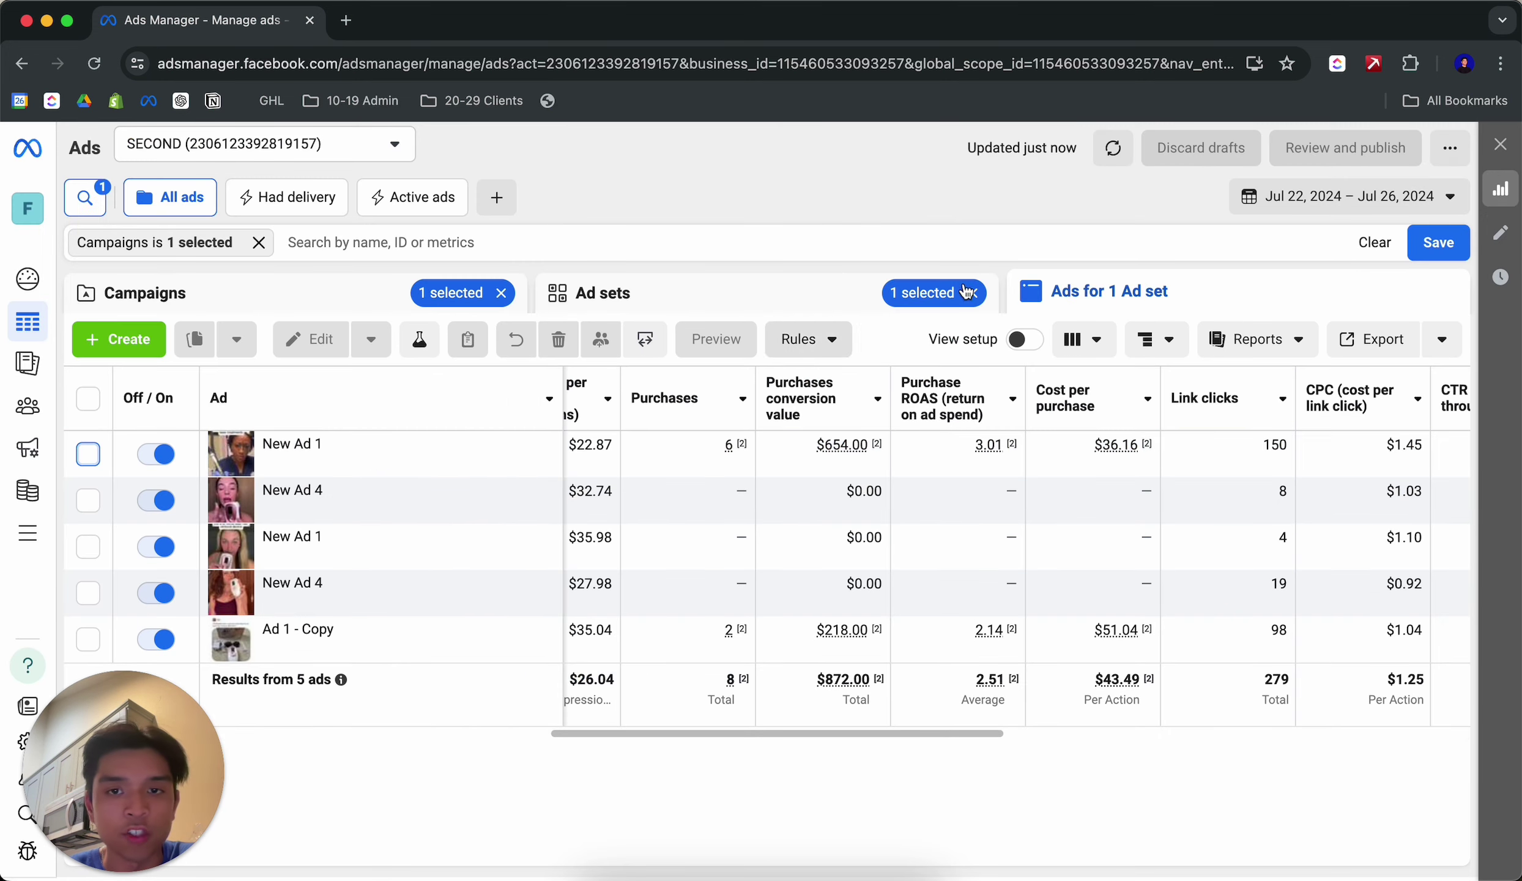
pyautogui.click(855, 299)
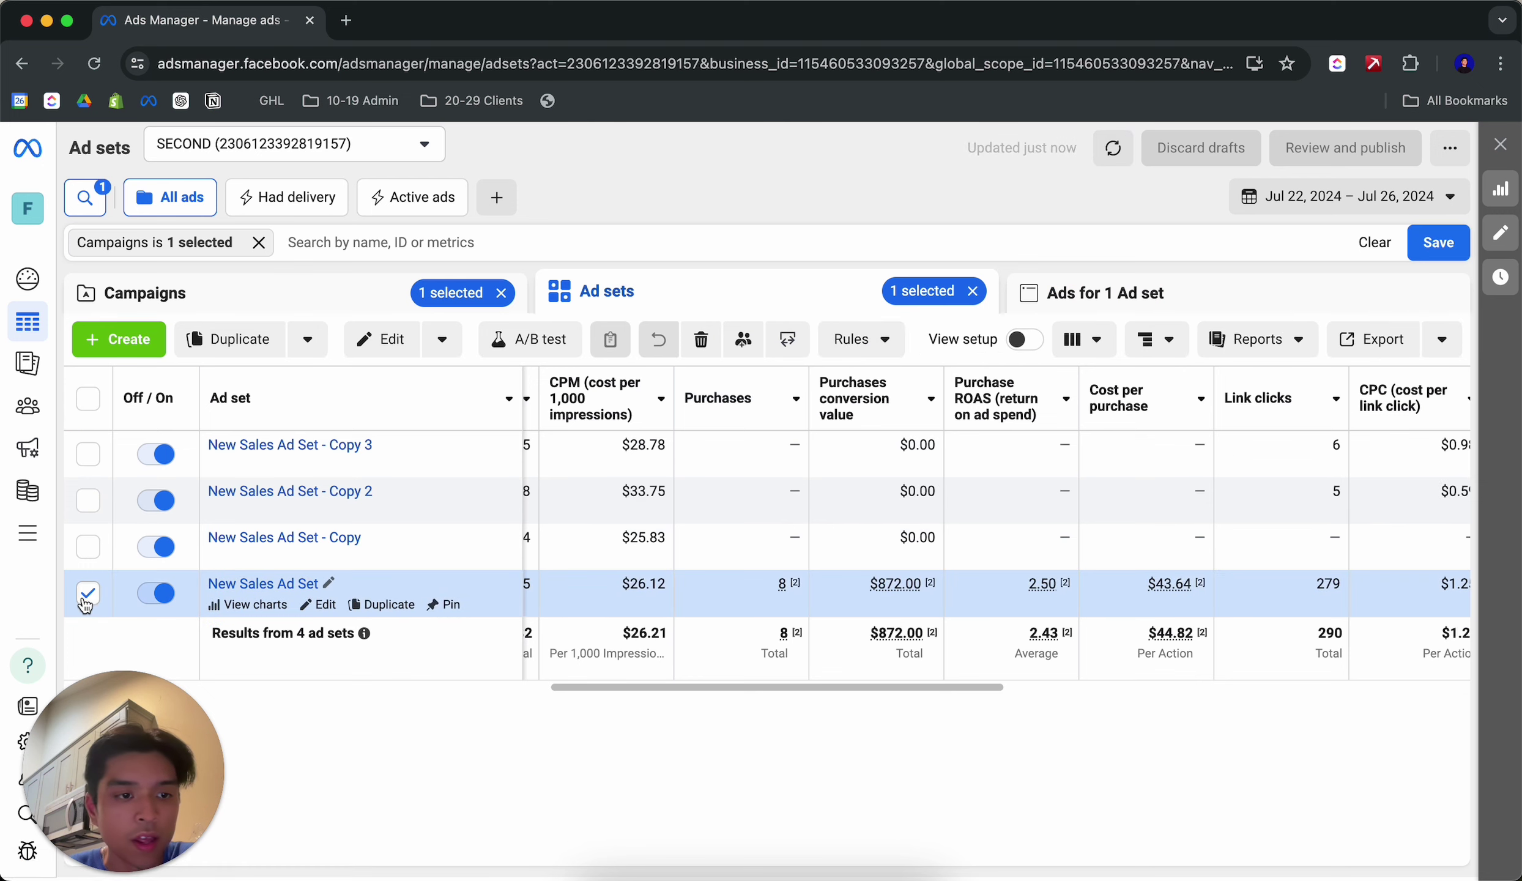
pyautogui.click(88, 592)
pyautogui.moveTo(787, 687); pyautogui.dragTo(877, 742)
pyautogui.moveTo(924, 692); pyautogui.dragTo(968, 691)
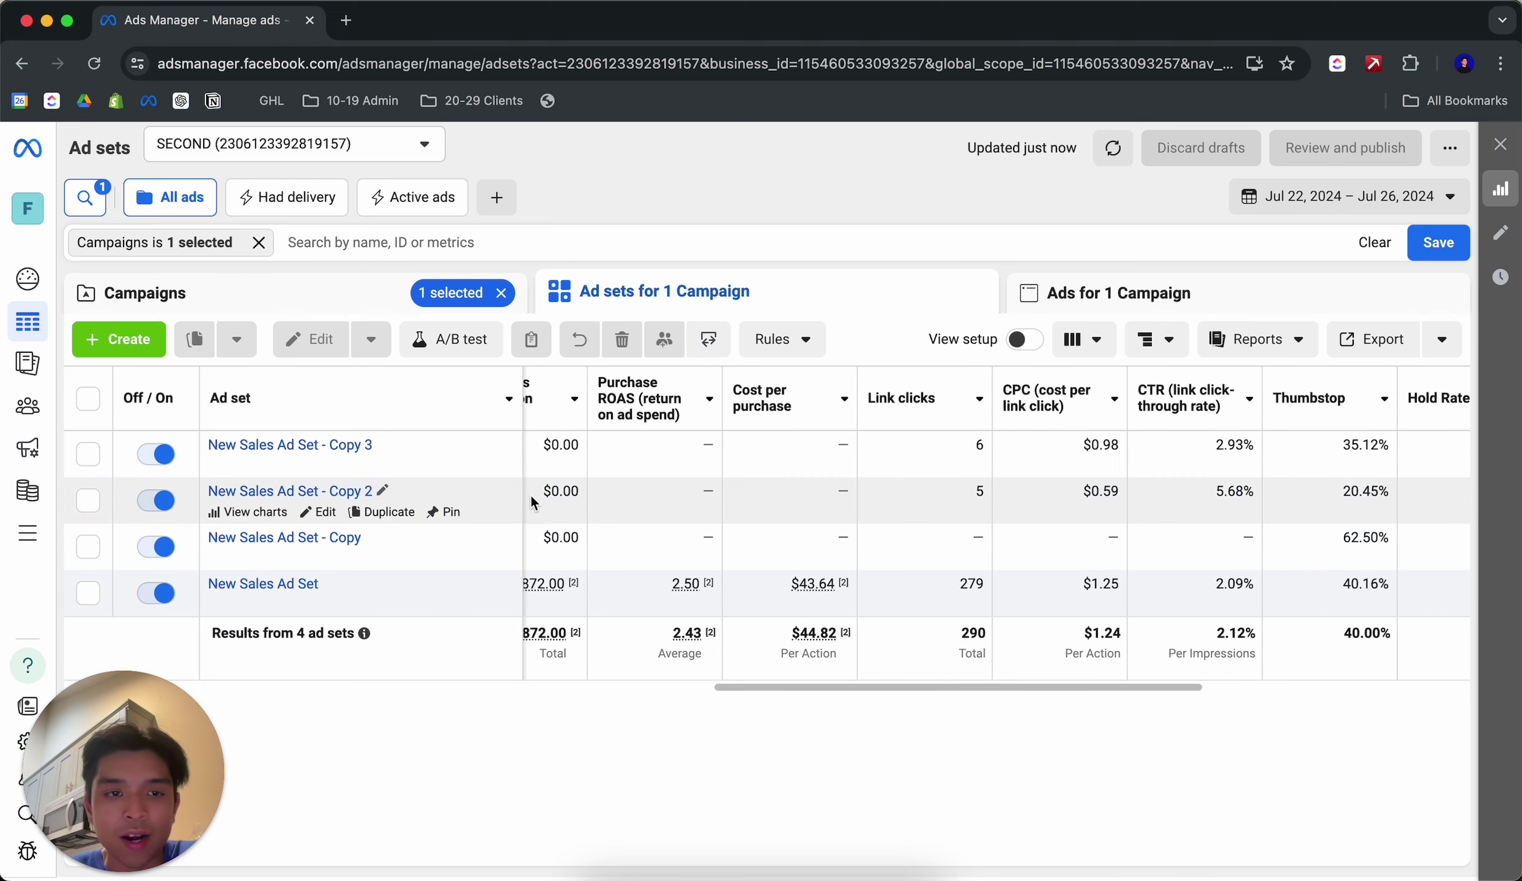
pyautogui.hscroll(5, 788, 533)
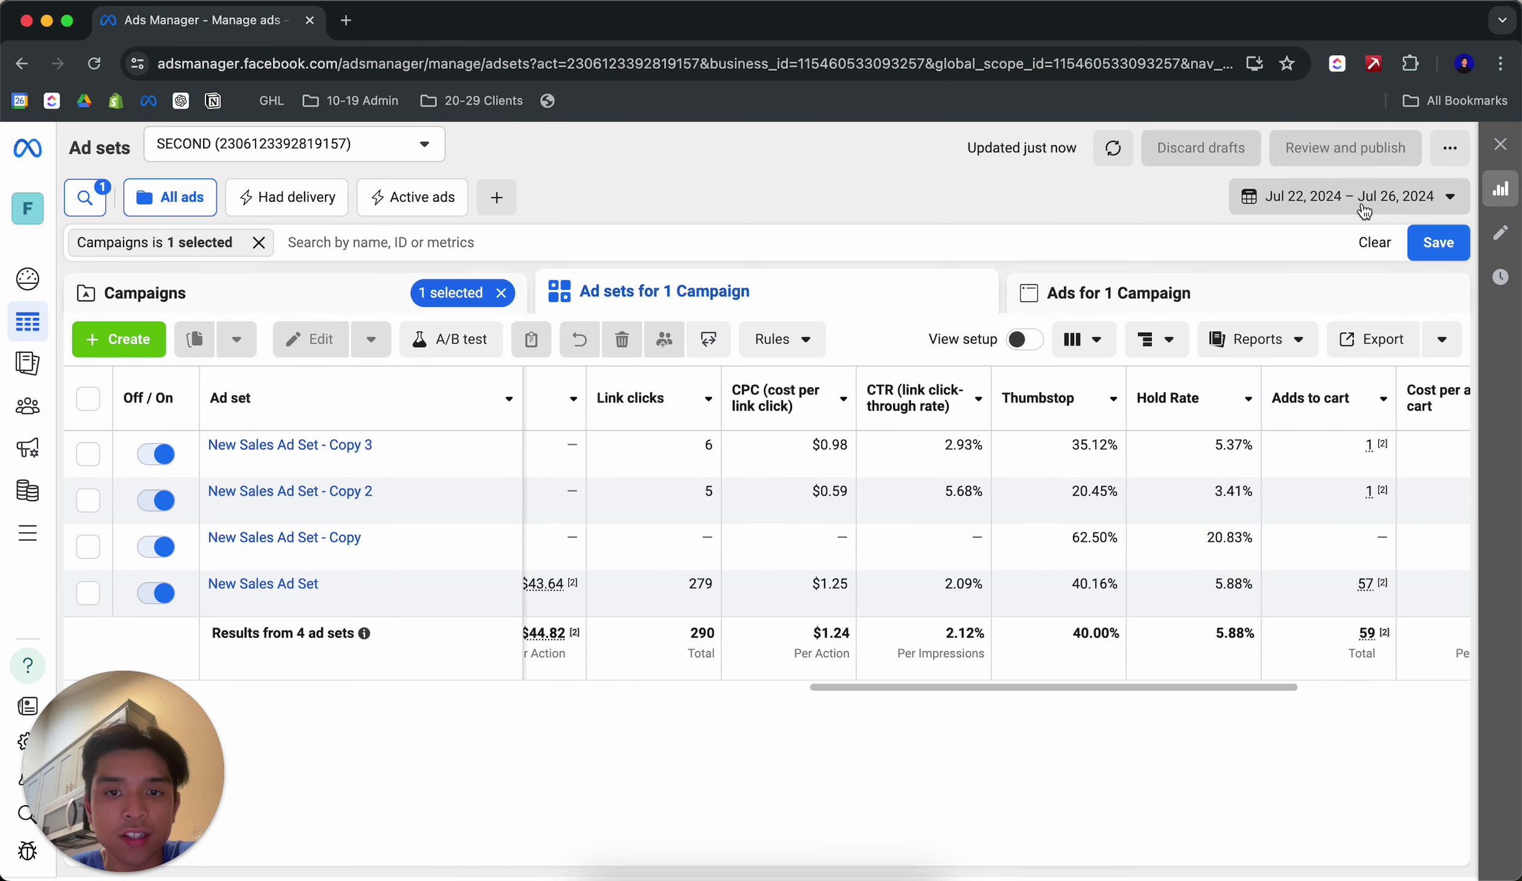
pyautogui.hscroll(-10, 939, 519)
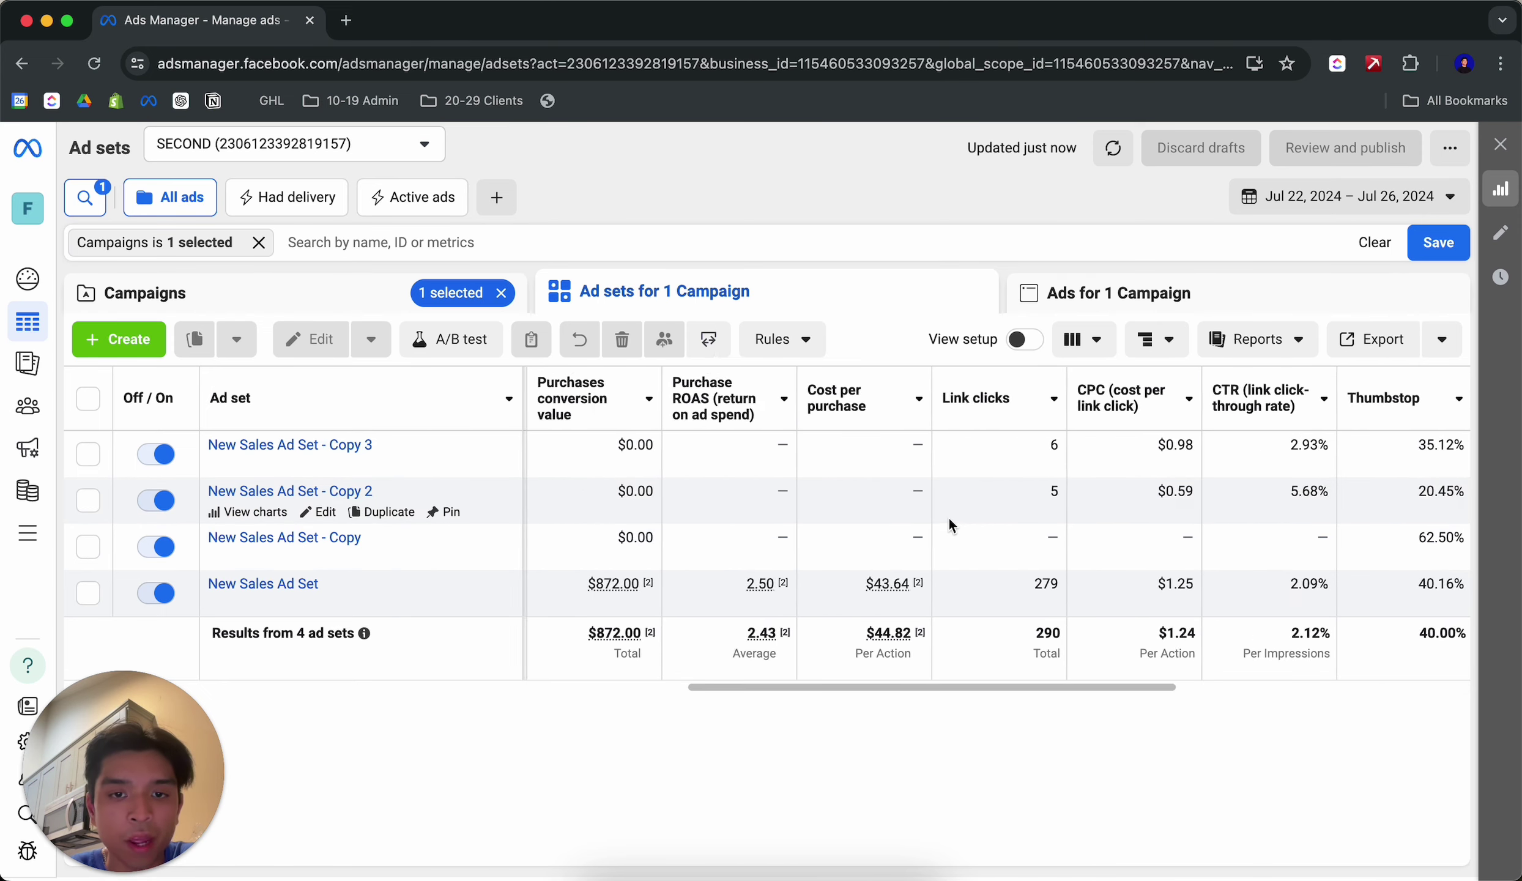
pyautogui.hscroll(-5, 917, 530)
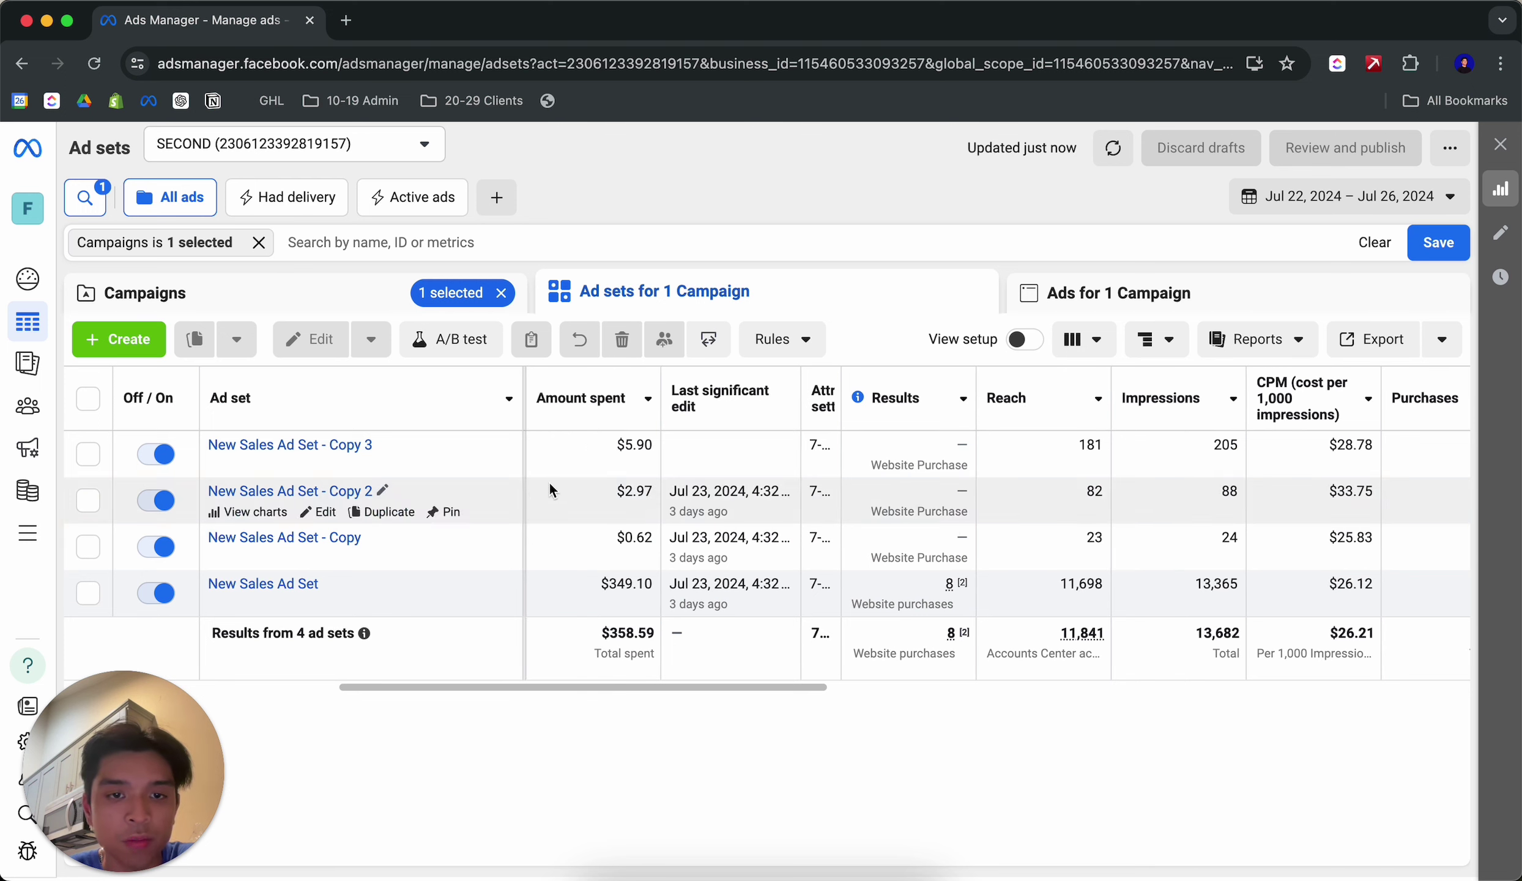
# Open New Sales Ad Set - Copy 3 and preview New Ad 3, playing its video.
pyautogui.click(290, 444)
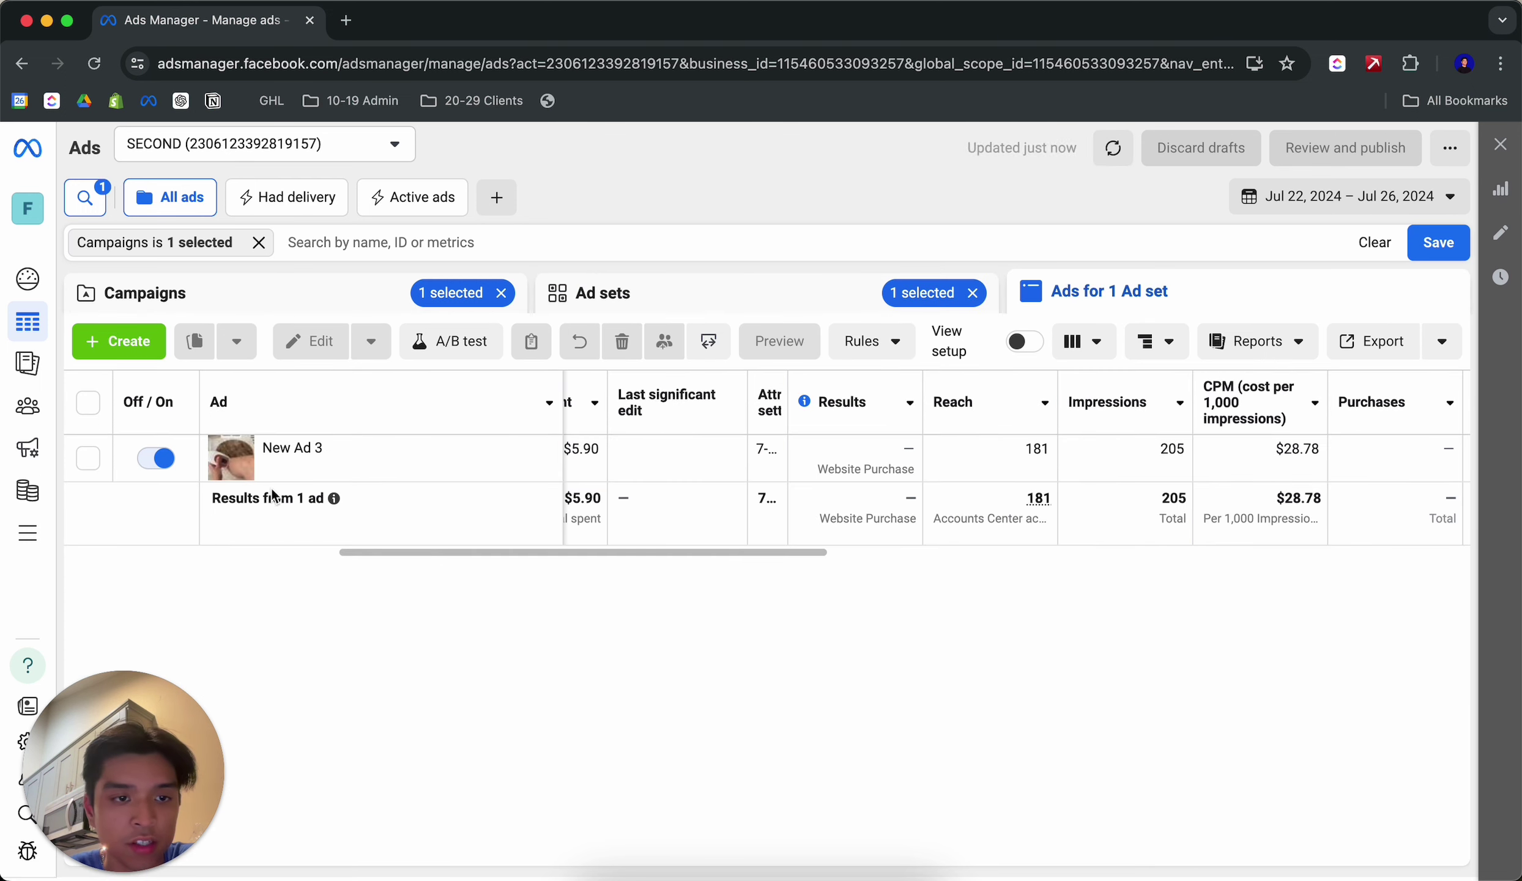
pyautogui.click(88, 457)
pyautogui.click(782, 340)
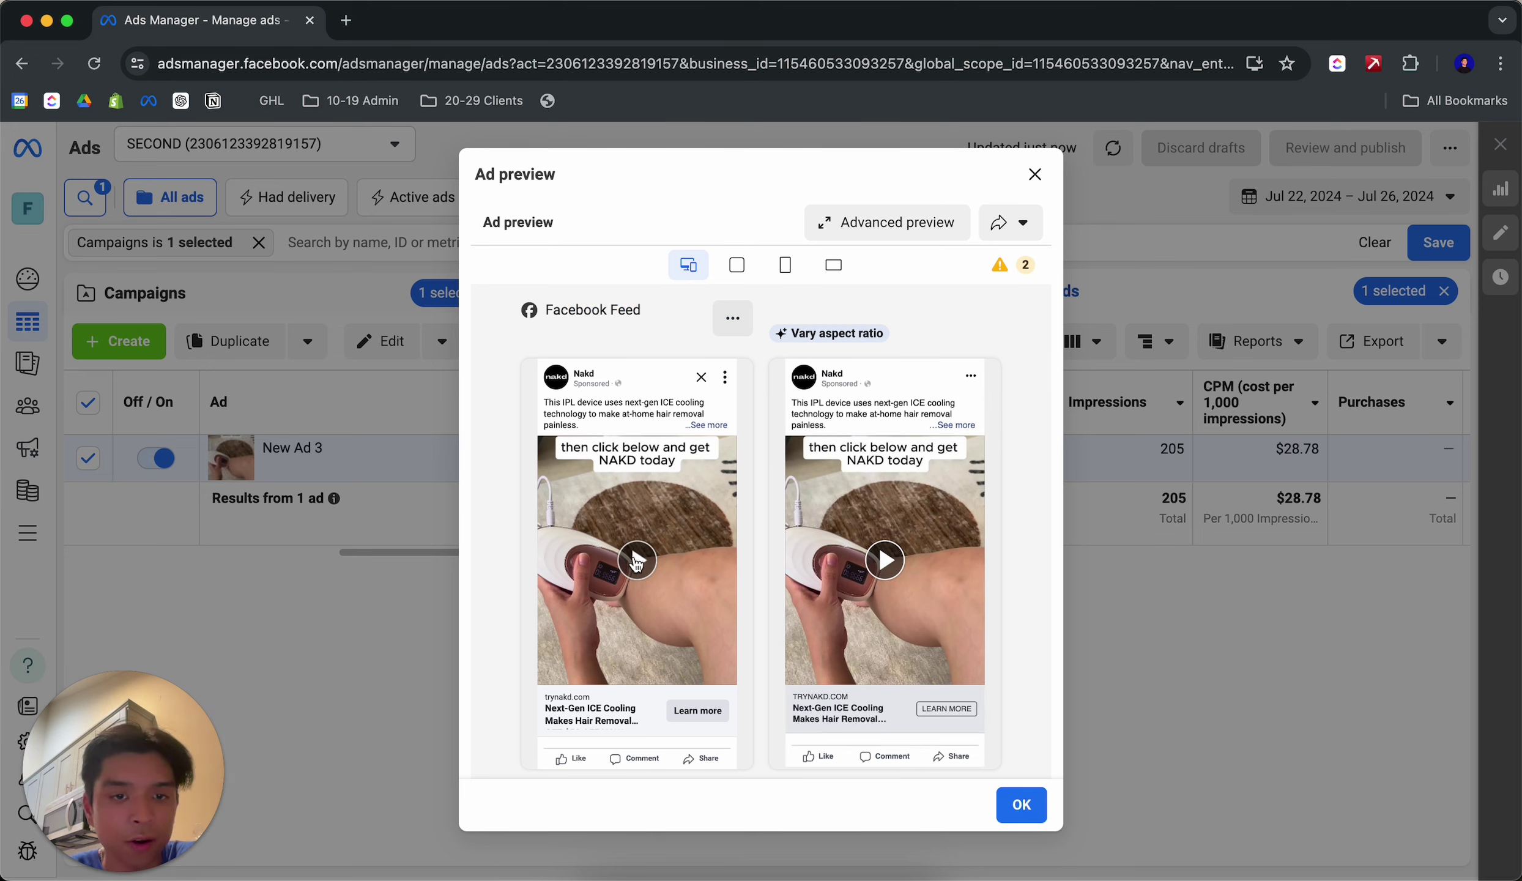
pyautogui.click(634, 558)
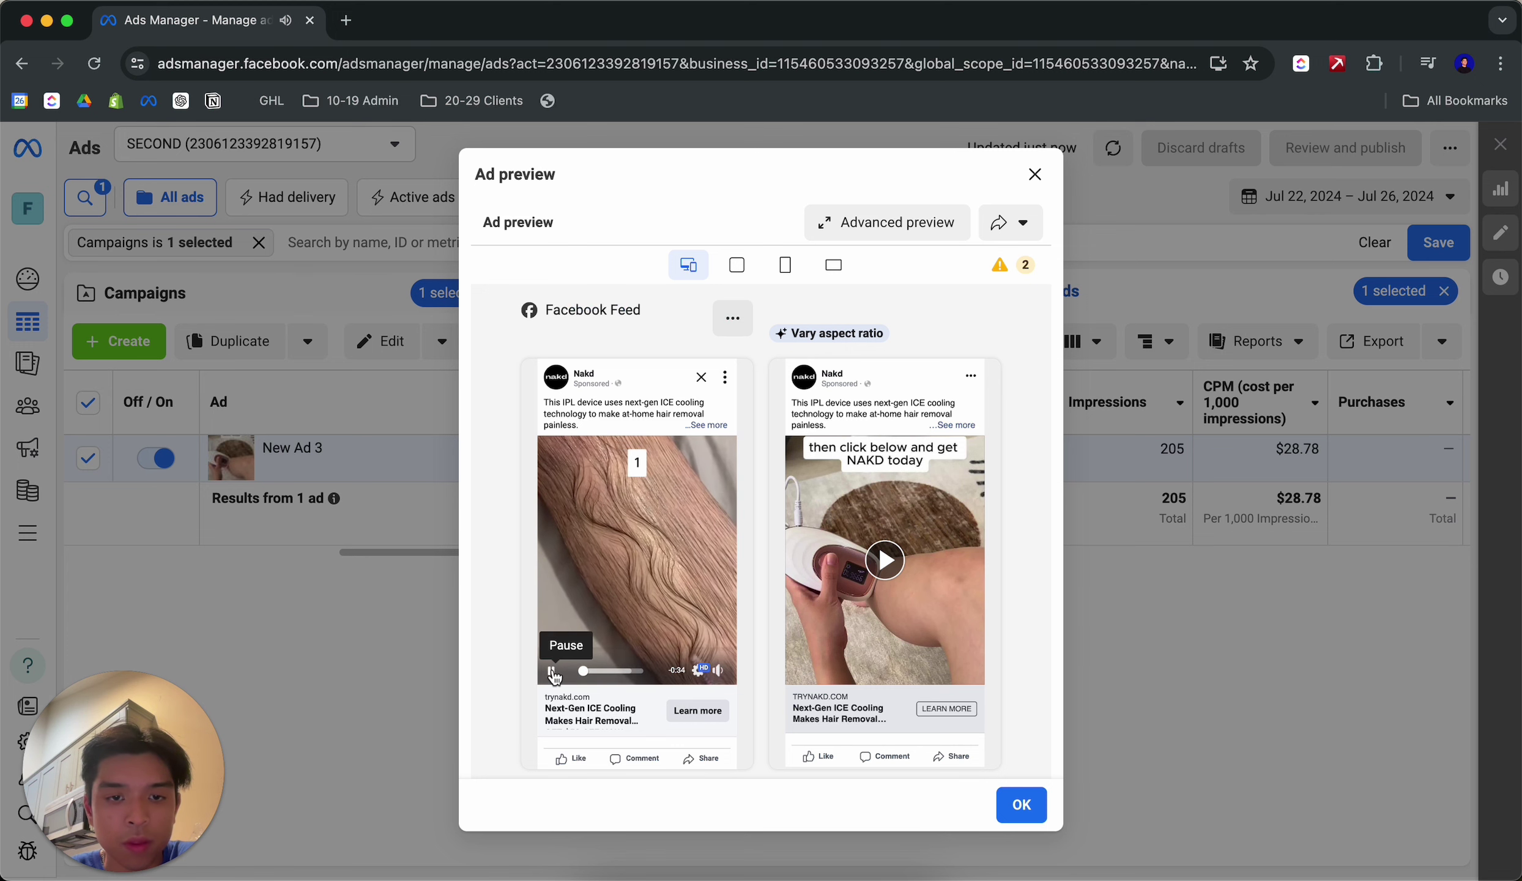
pyautogui.click(553, 671)
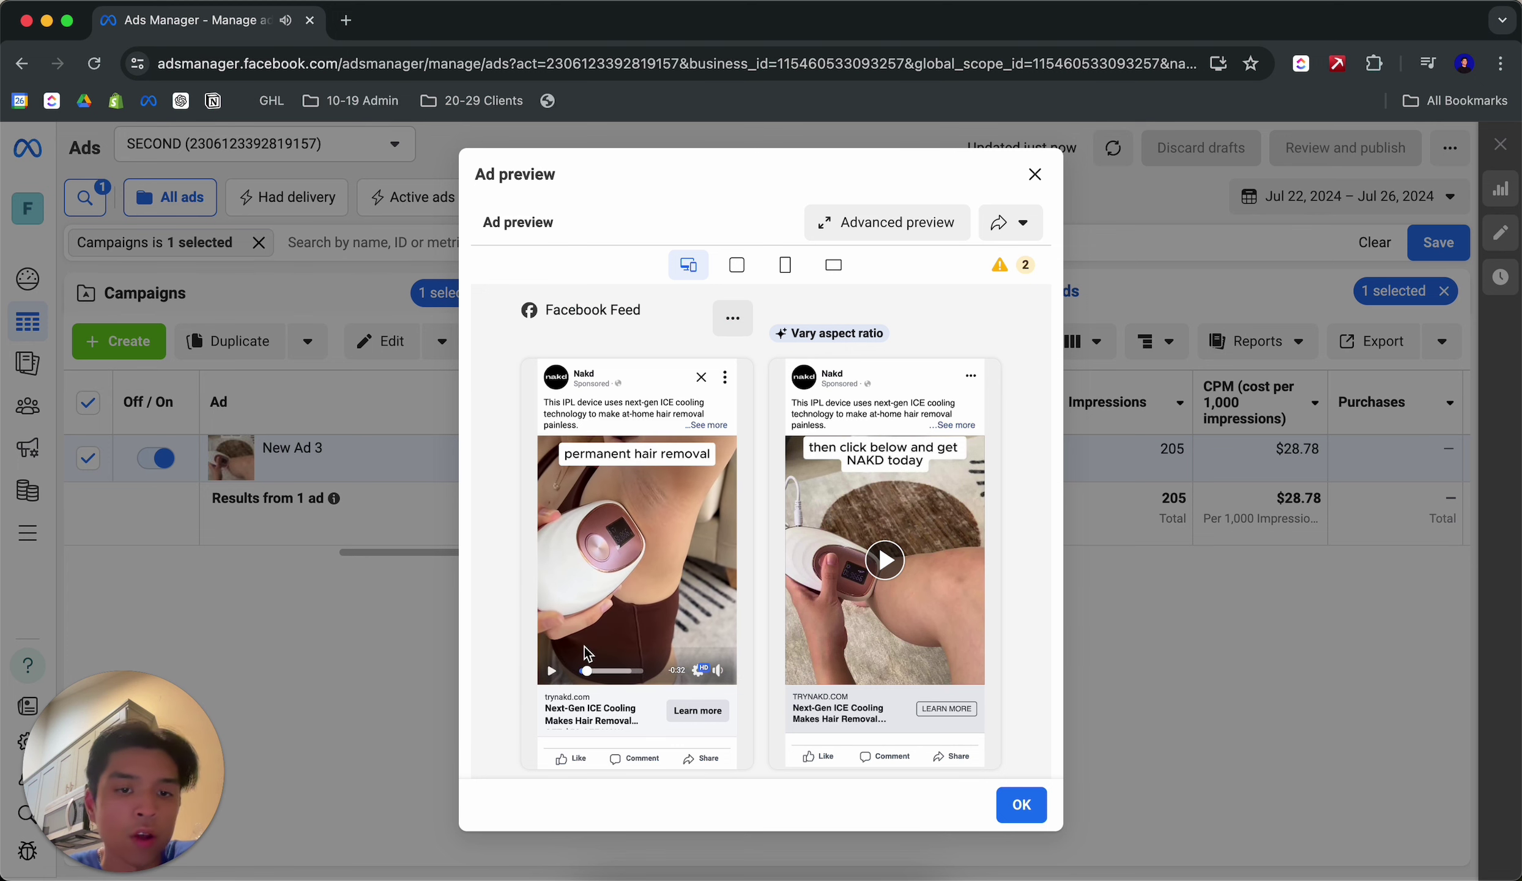
pyautogui.click(359, 602)
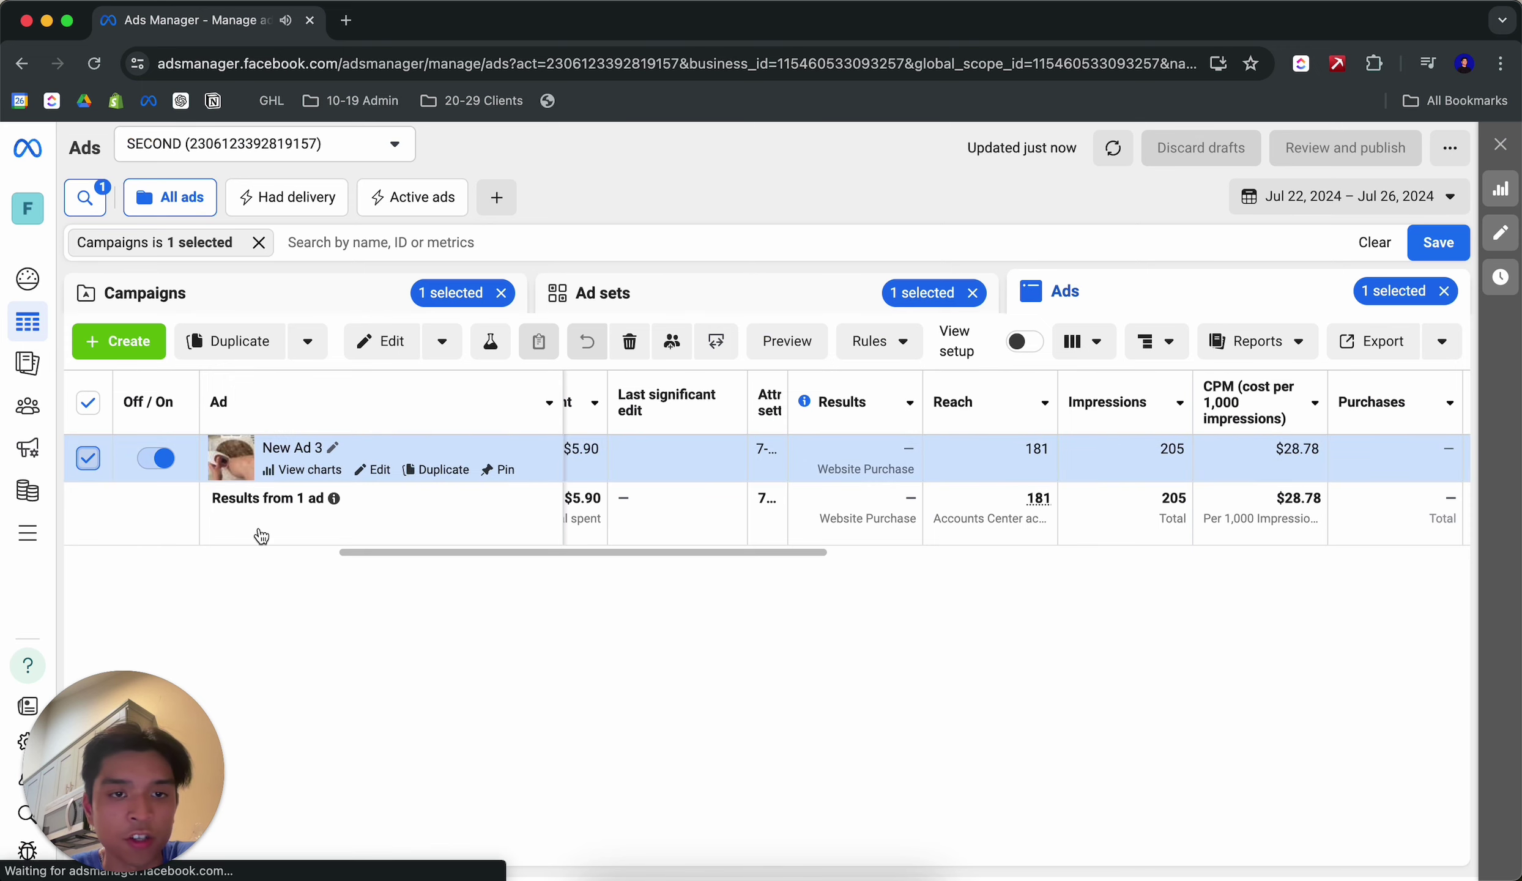
pyautogui.click(478, 459)
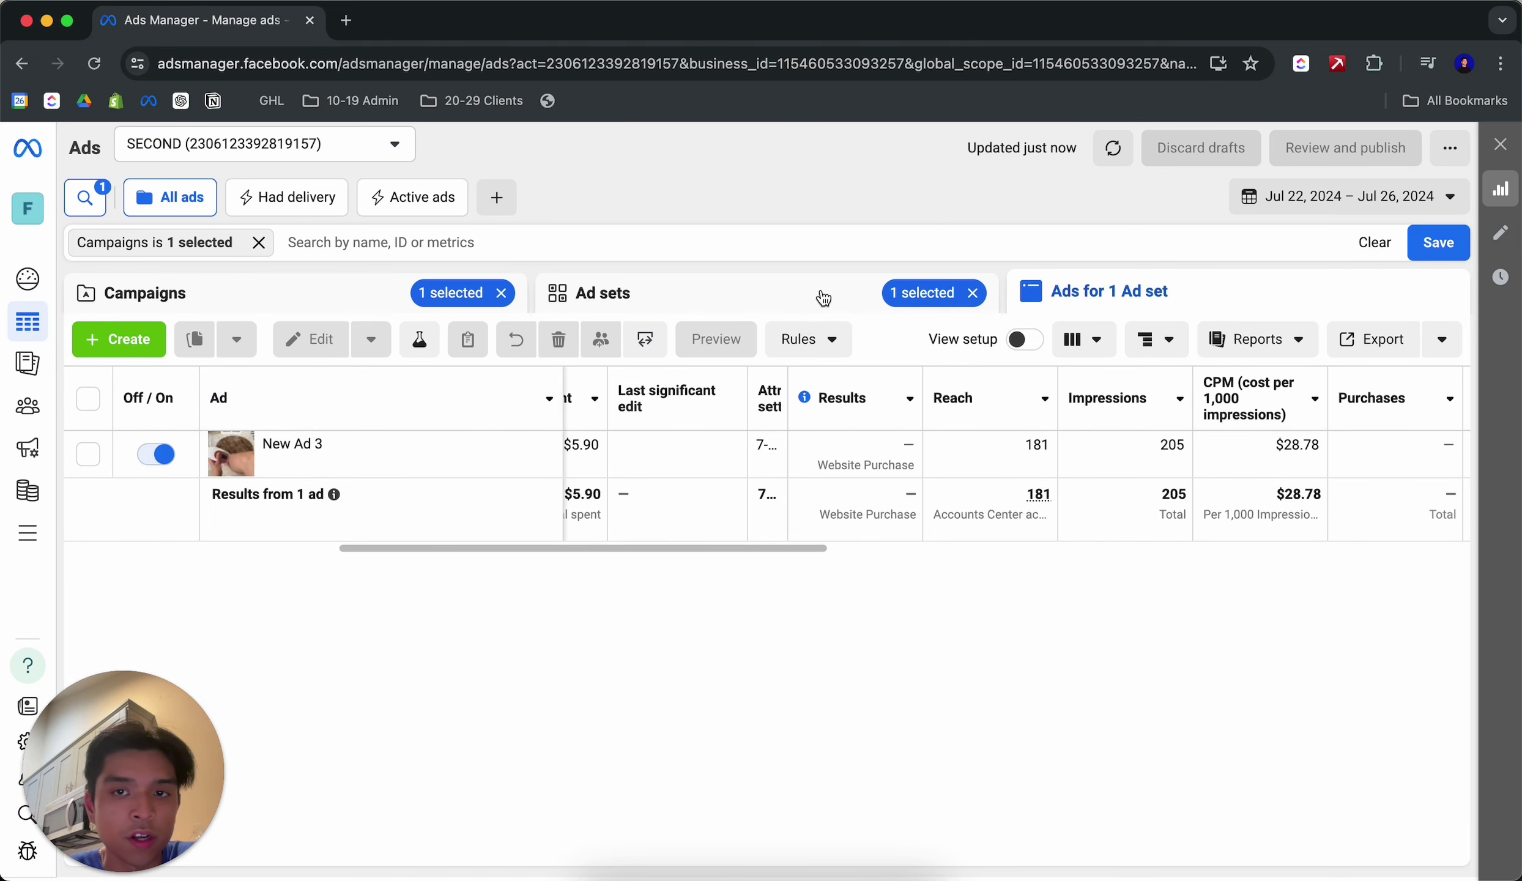
# Re-preview New Ad 3 at about 0:08, then switch off New Sales Ad Set - Copy 3.
pyautogui.moveTo(330, 468)
pyautogui.click(104, 460)
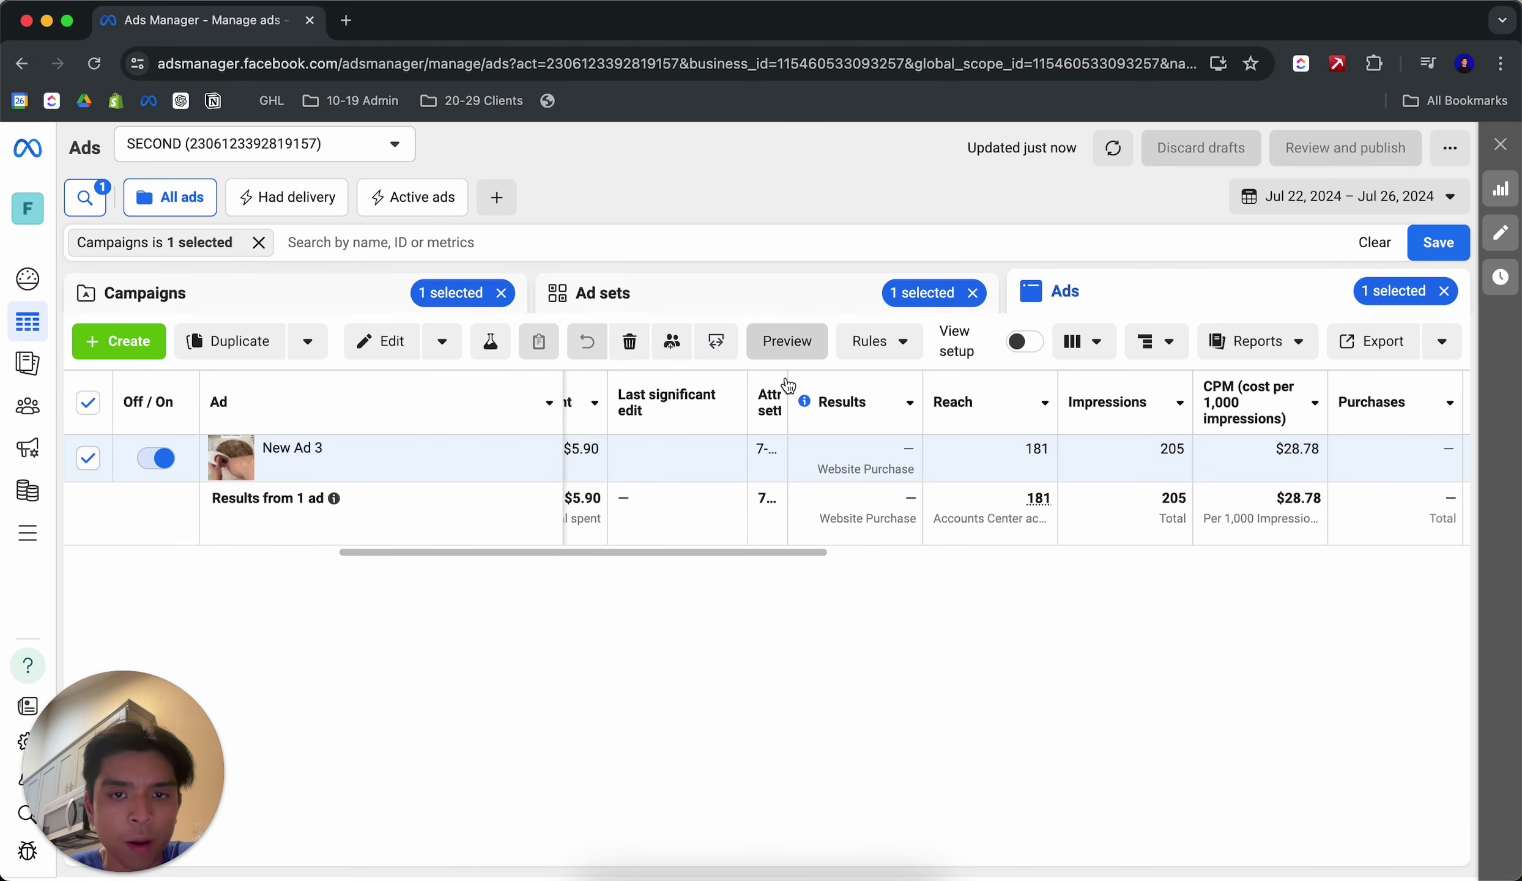
pyautogui.click(786, 340)
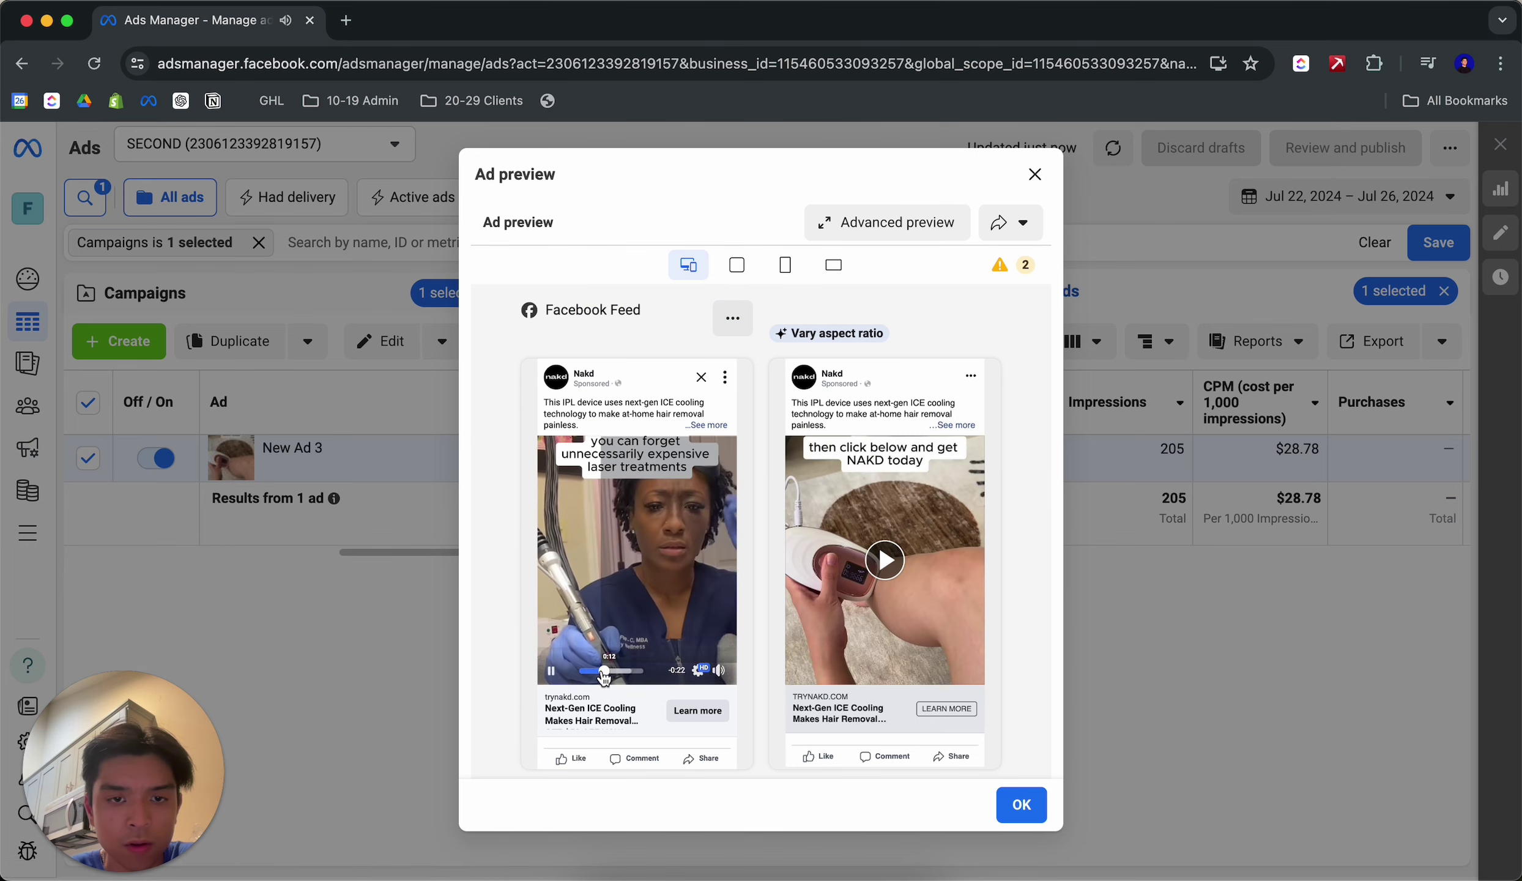
pyautogui.click(594, 672)
pyautogui.press('Escape')
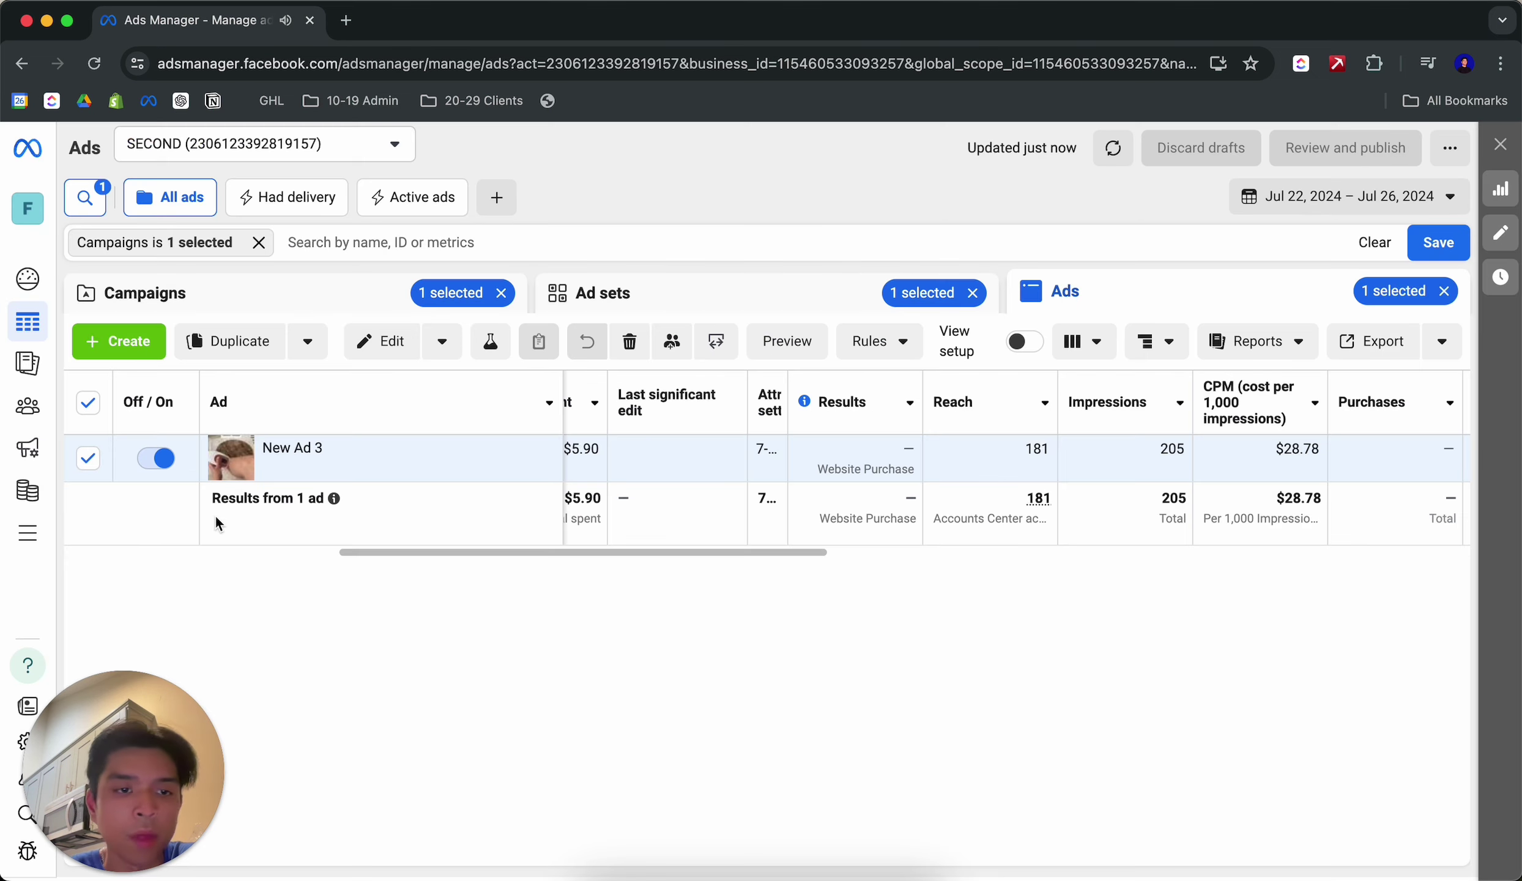
pyautogui.click(88, 458)
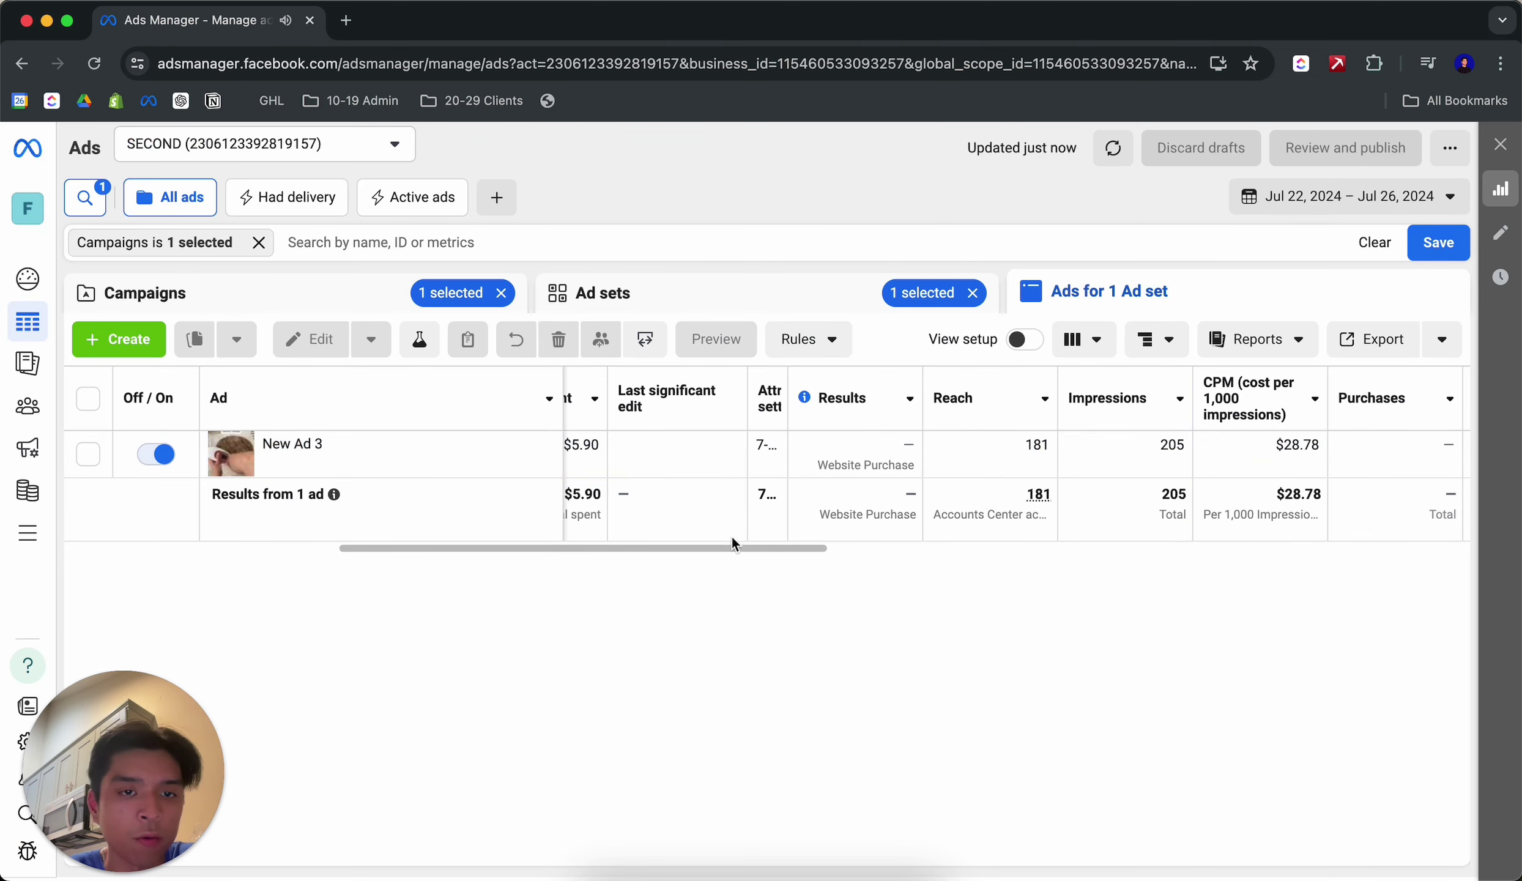
pyautogui.click(828, 300)
pyautogui.click(157, 453)
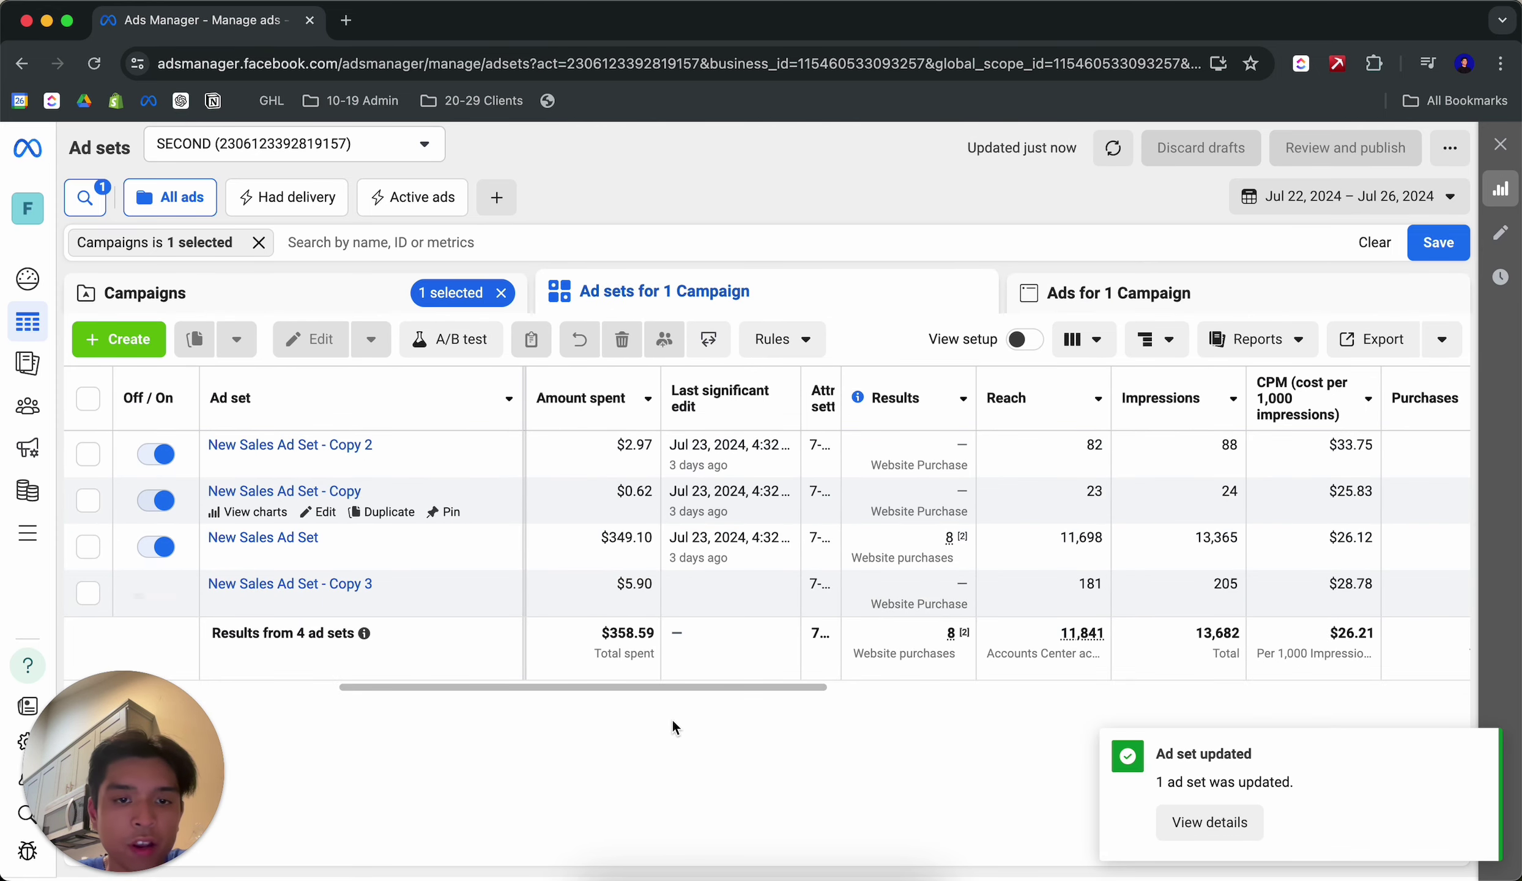
# Preview New Ad 3 in New Sales Ad Set - Copy 2 and check its clicks, add-to-cart and purchases.
pyautogui.click(293, 445)
pyautogui.click(89, 458)
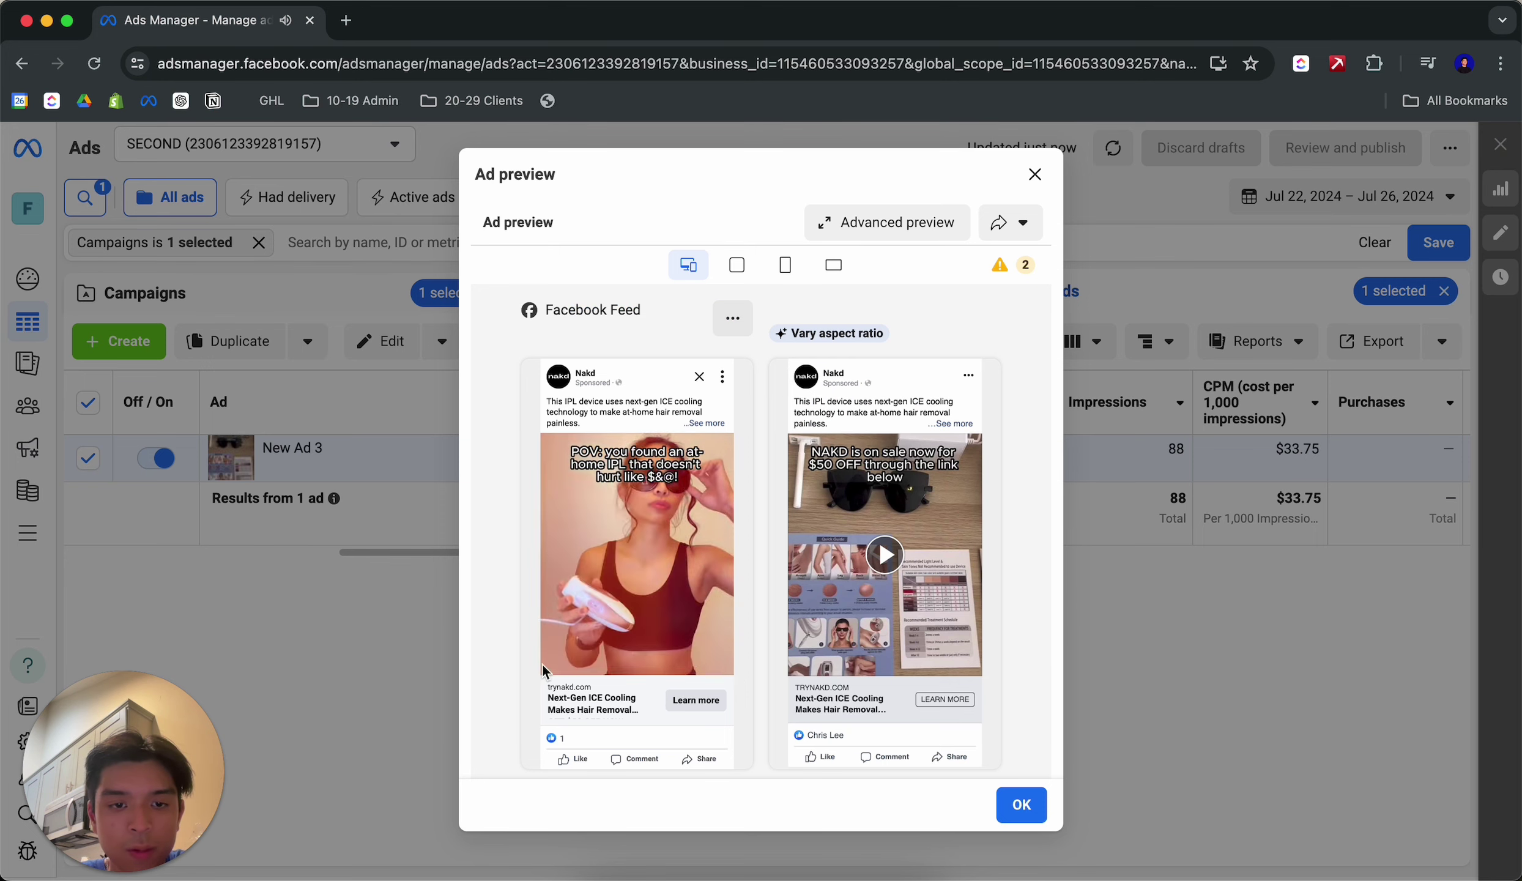
pyautogui.click(432, 653)
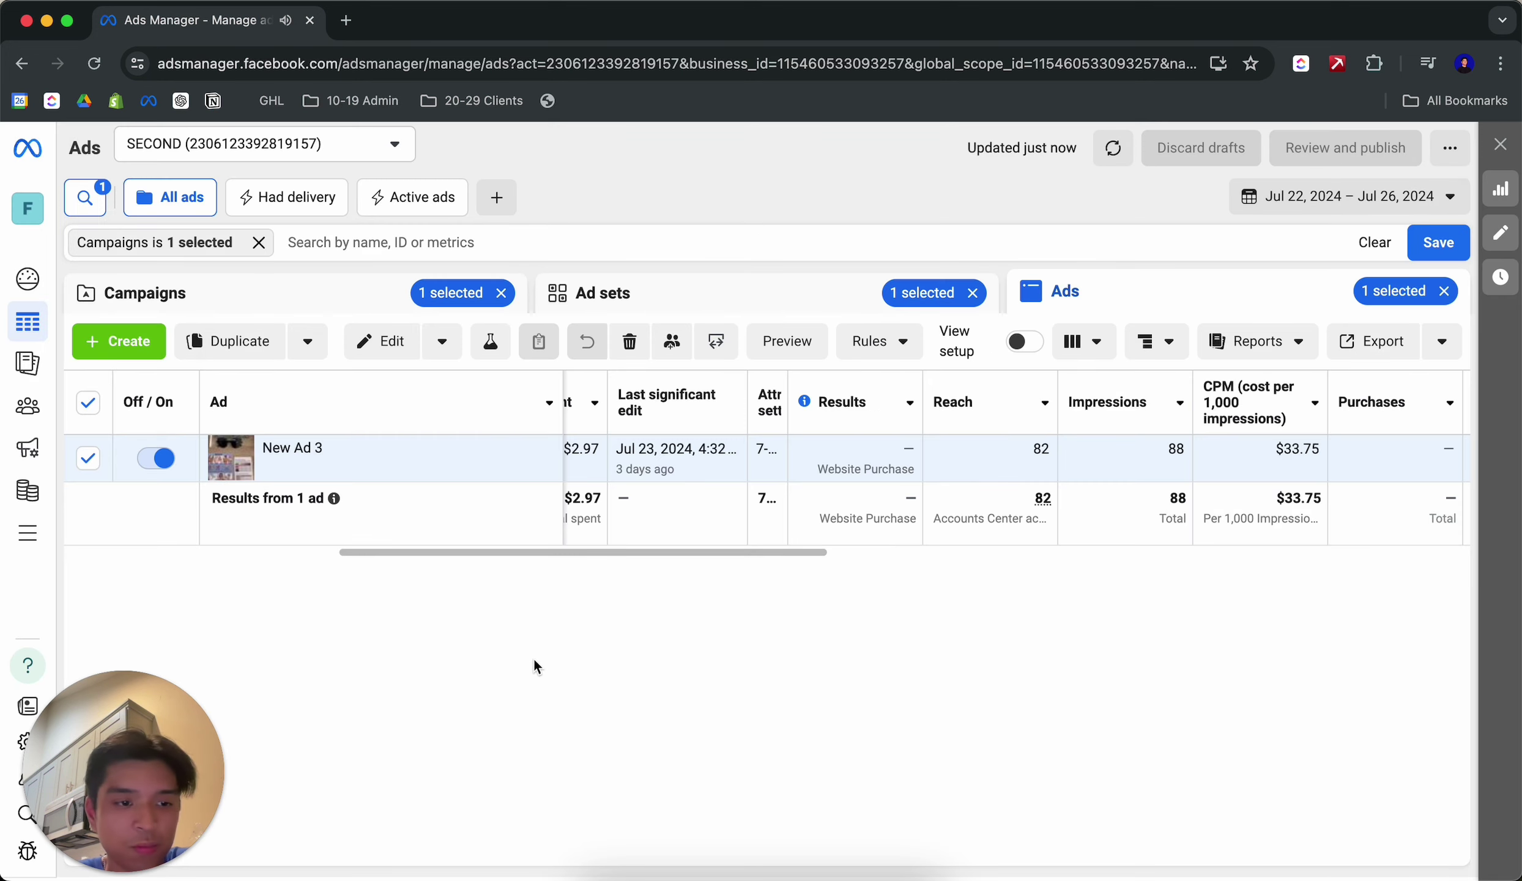
pyautogui.moveTo(635, 570); pyautogui.dragTo(916, 499)
pyautogui.hscroll(-5, 912, 505)
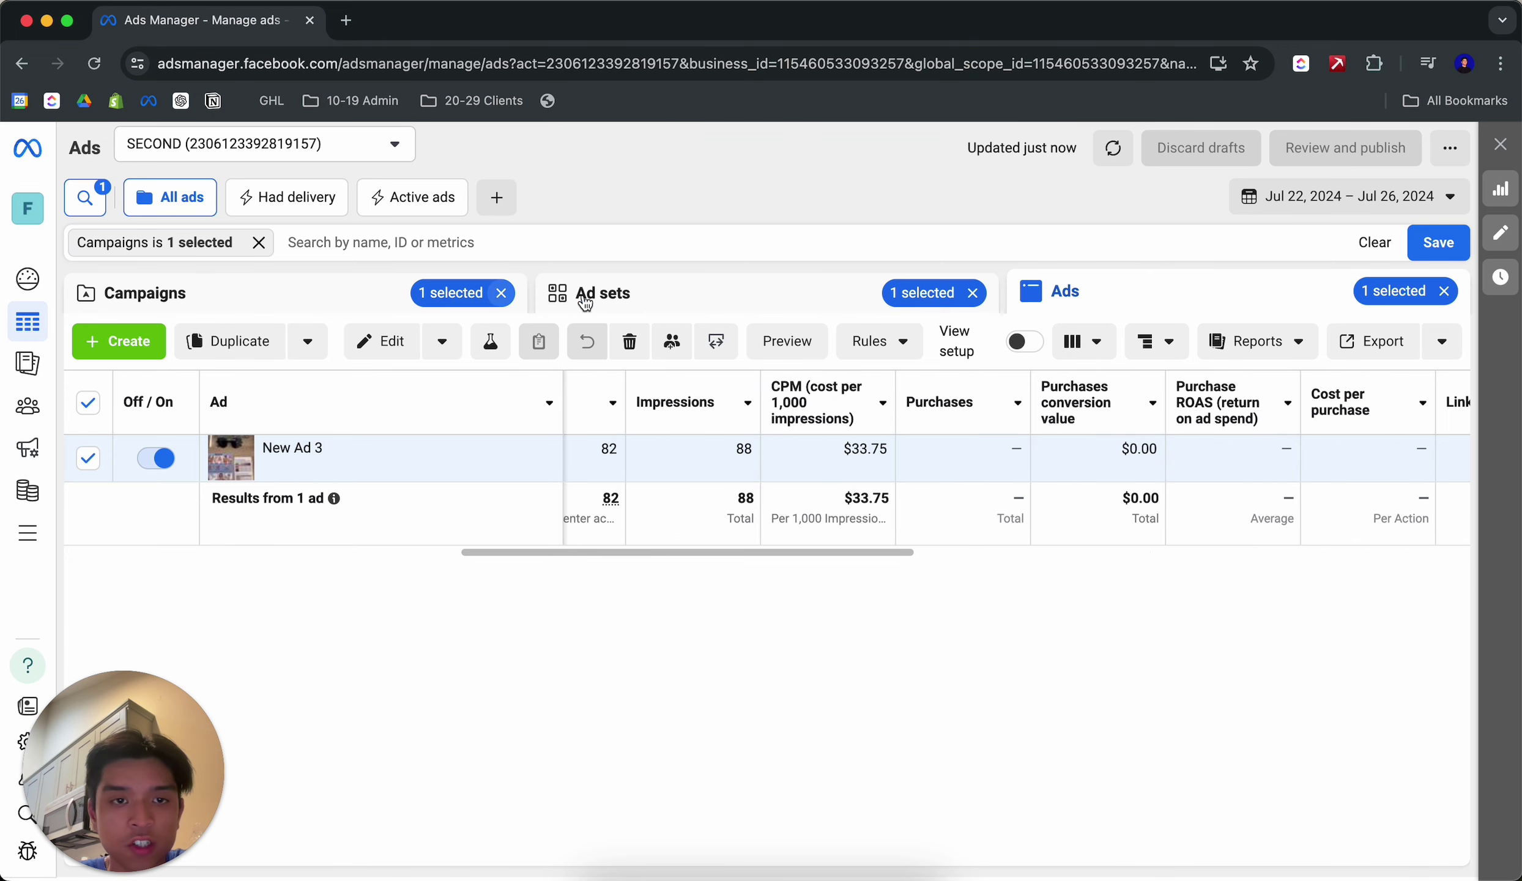
# Preview New Ad 2 in New Sales Ad Set - Copy, then switch that ad set off.
pyautogui.click(679, 303)
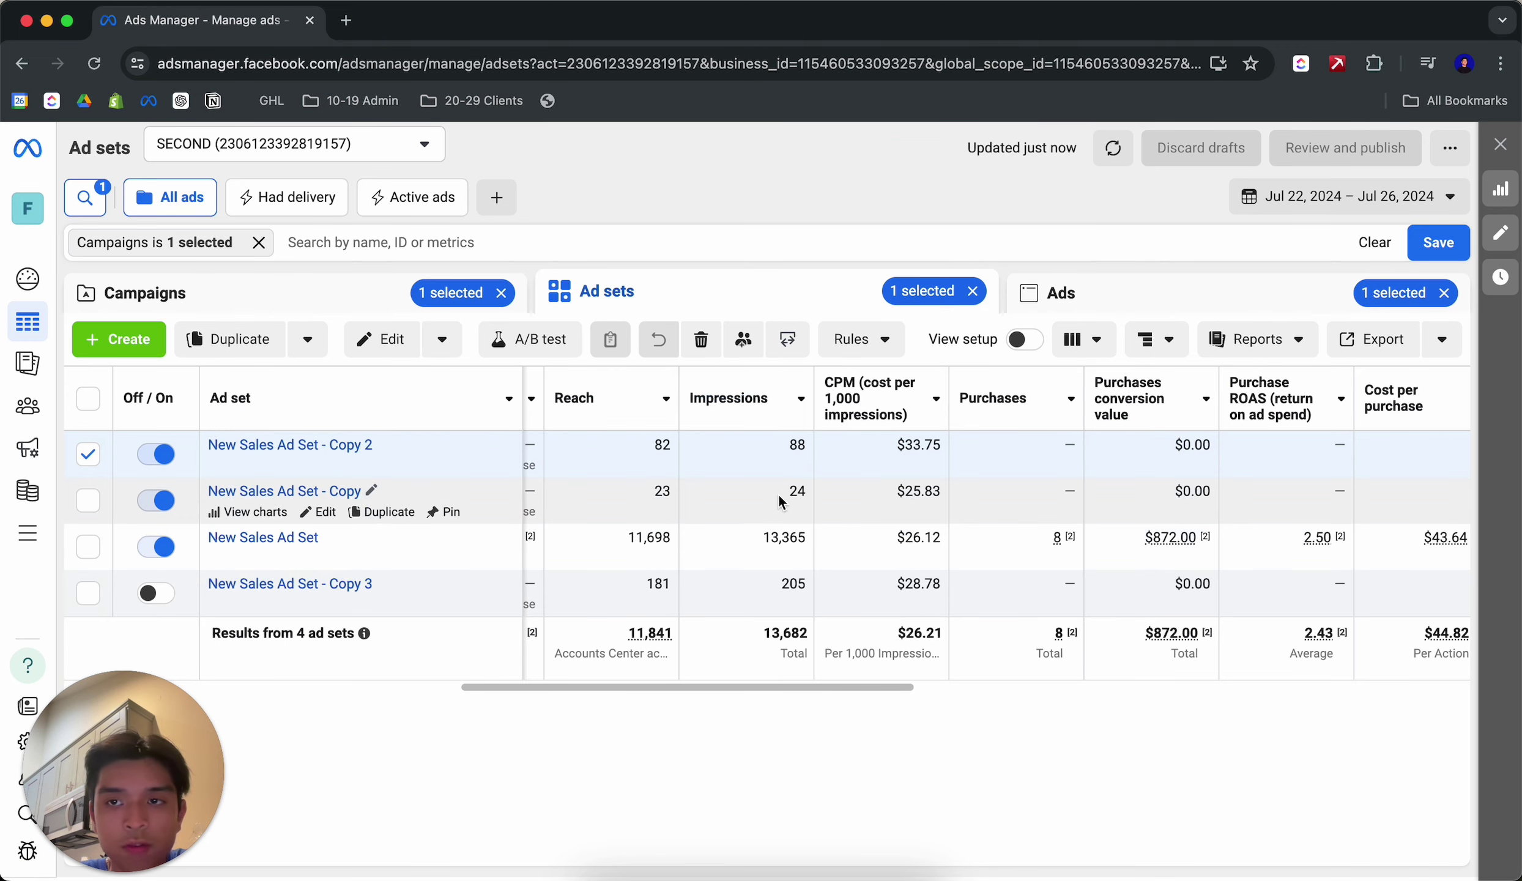
pyautogui.hscroll(-10, 587, 465)
pyautogui.hscroll(2, 1073, 460)
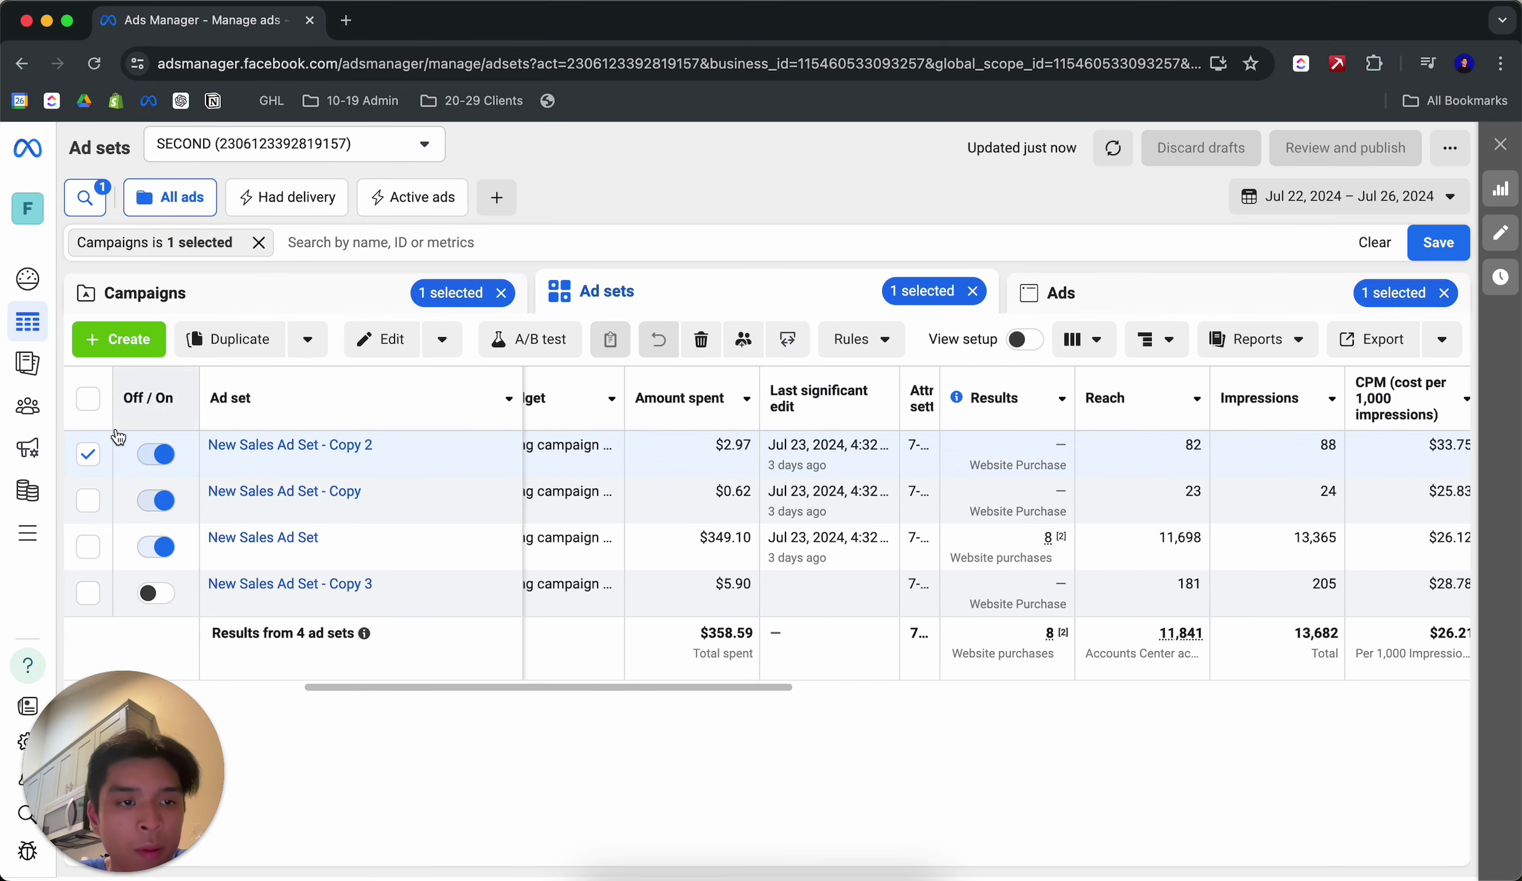
pyautogui.click(257, 492)
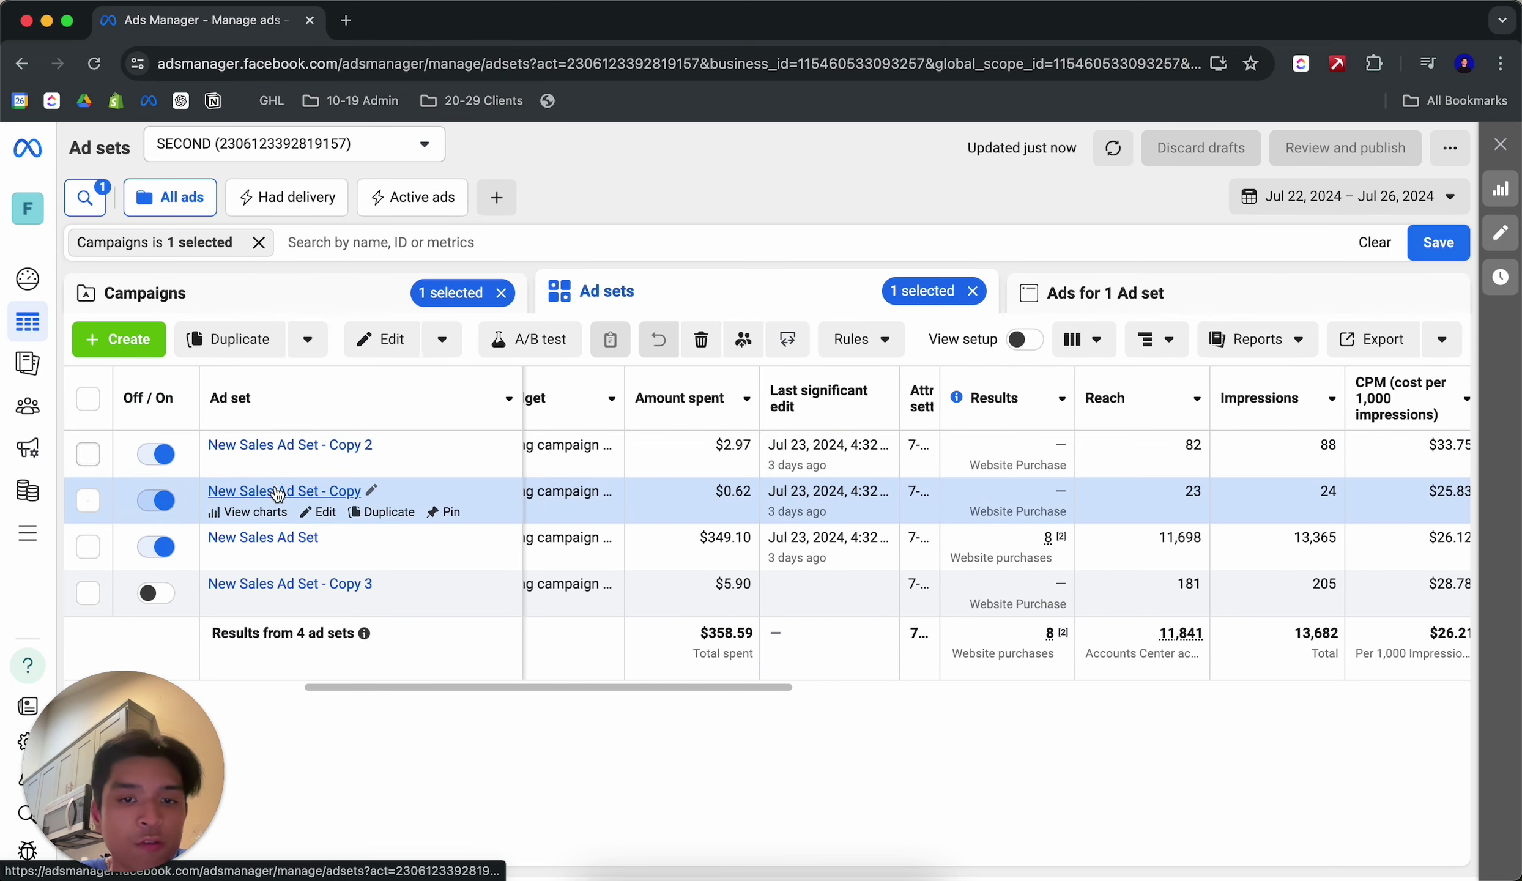
pyautogui.click(88, 460)
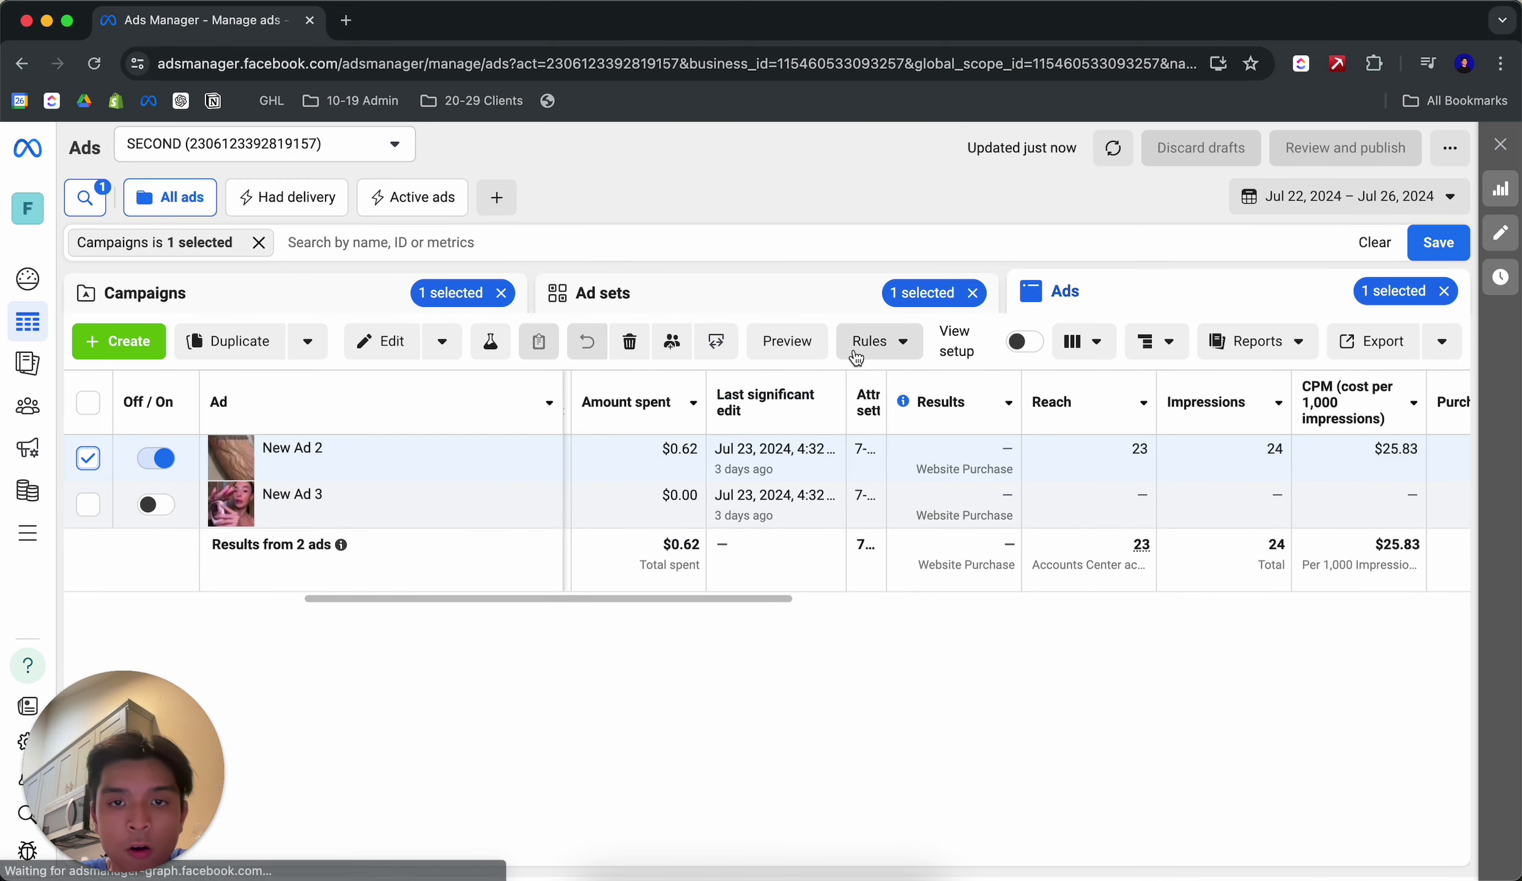
pyautogui.click(786, 340)
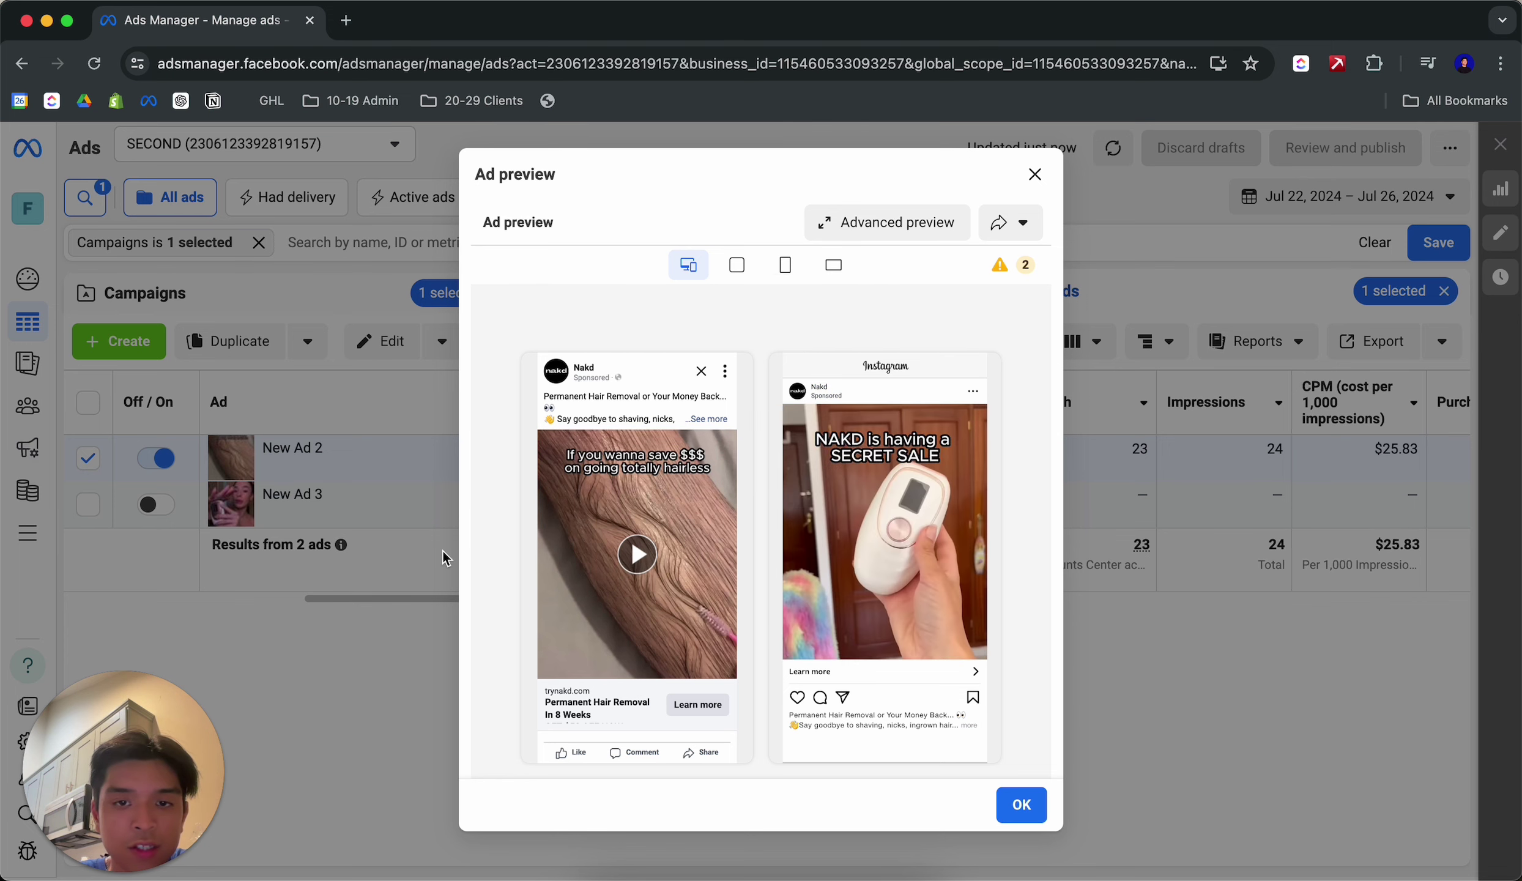
pyautogui.click(454, 678)
pyautogui.click(744, 312)
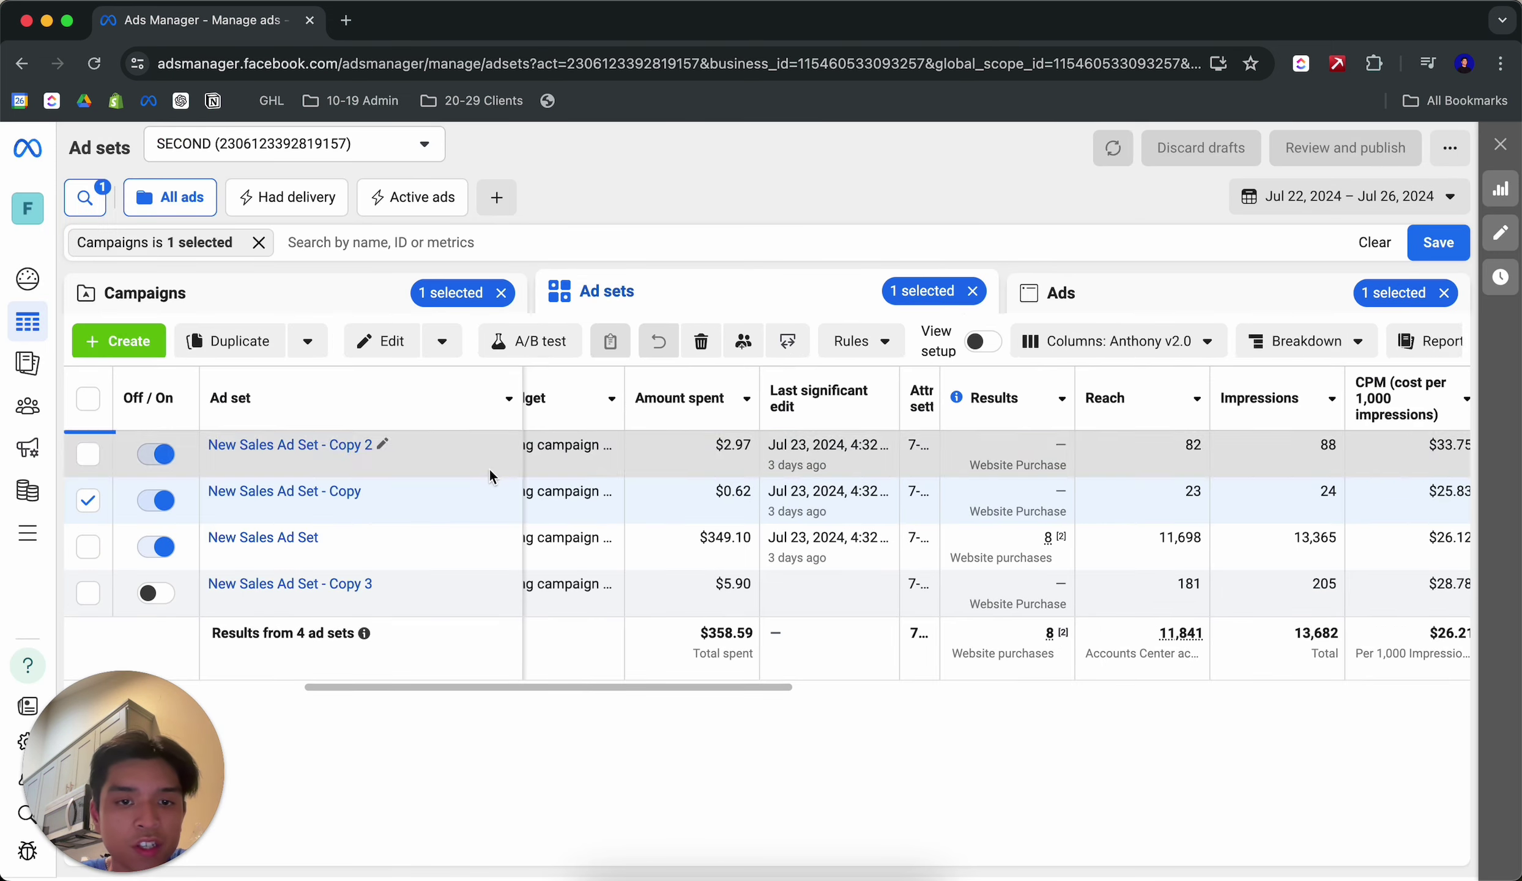
pyautogui.click(154, 502)
pyautogui.click(88, 502)
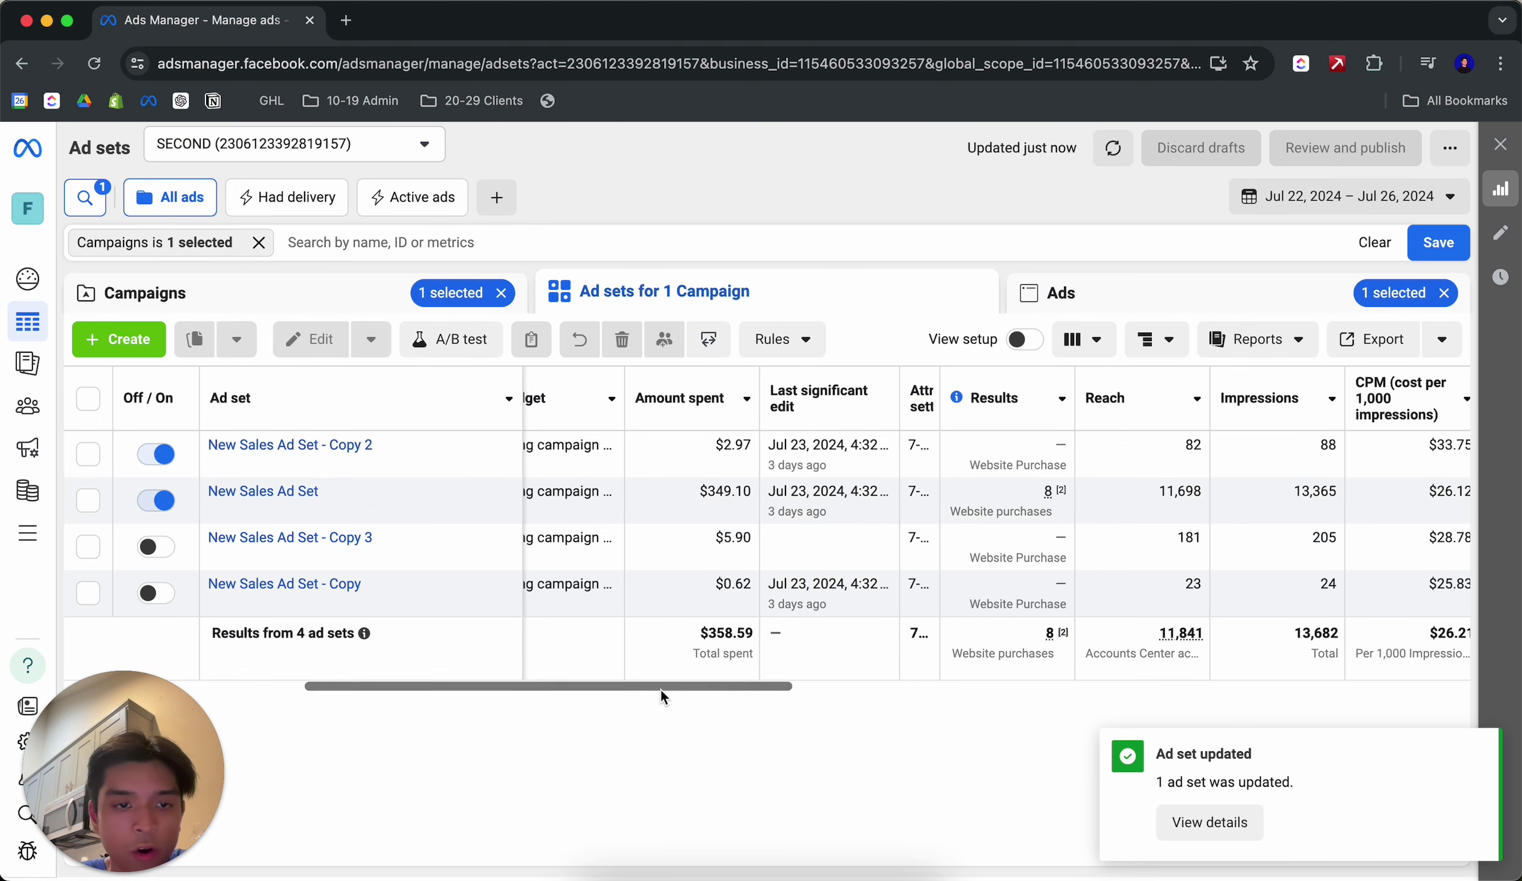
# Show New Sales Ad Set's ads with the date range limited to Today.
pyautogui.hscroll(1, 661, 690)
pyautogui.click(263, 492)
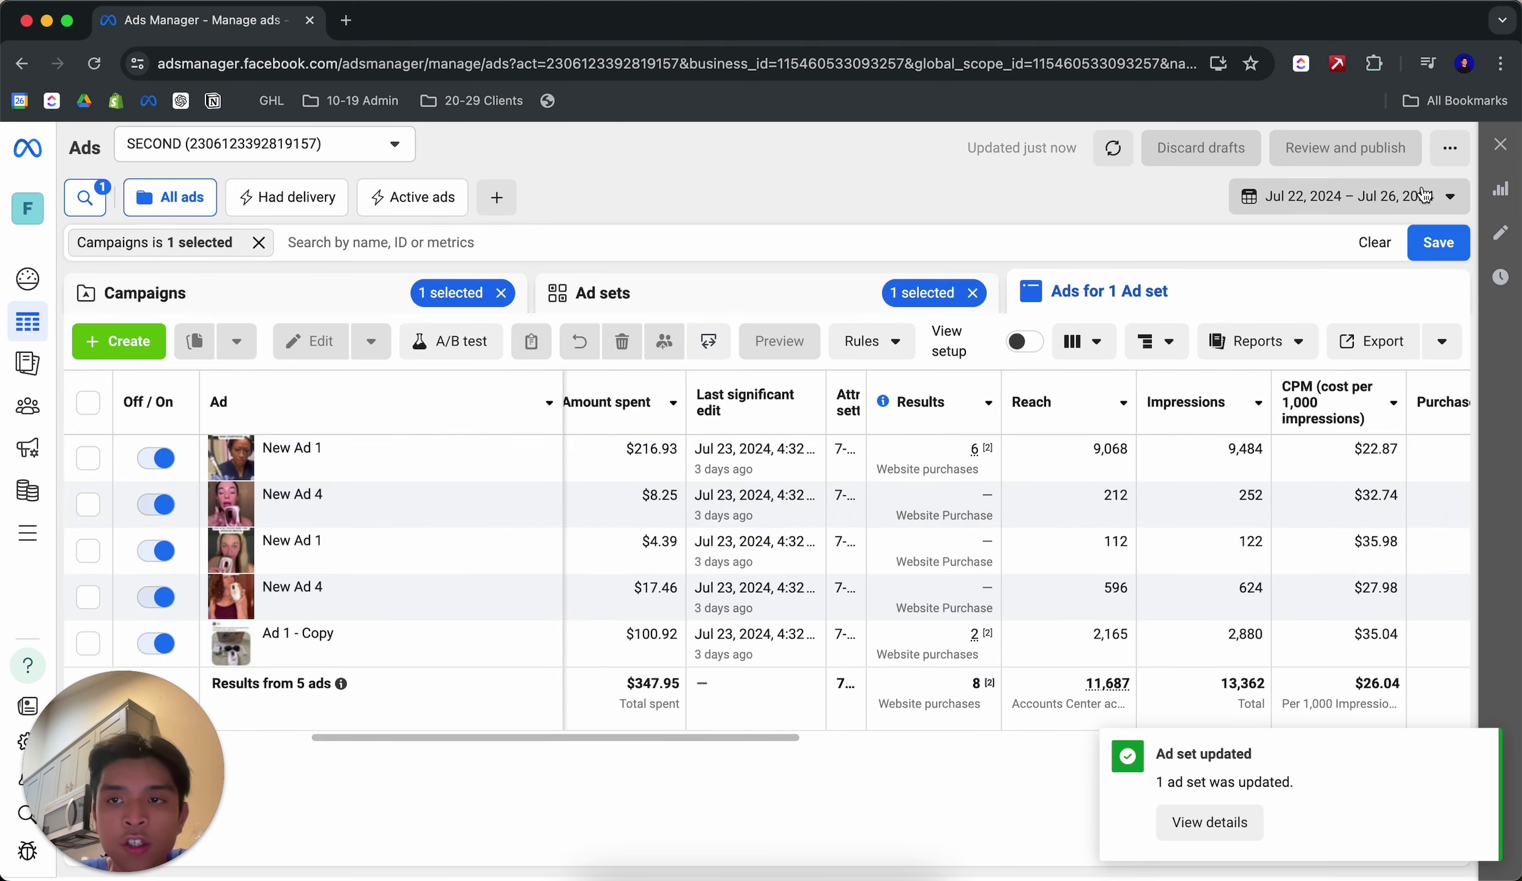
pyautogui.click(1381, 199)
pyautogui.click(929, 258)
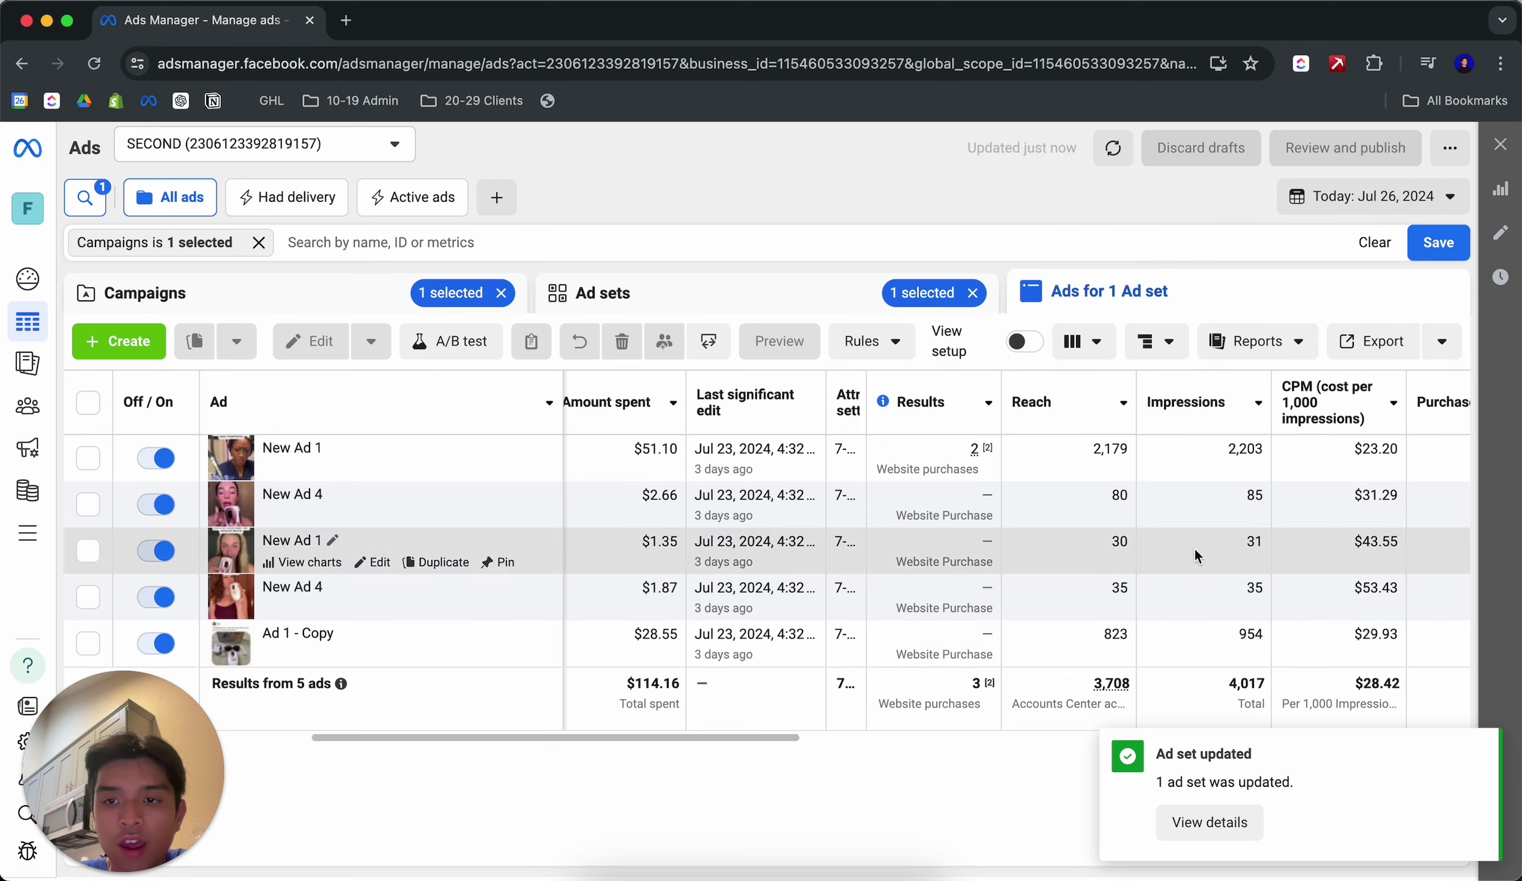
pyautogui.hscroll(5, 887, 525)
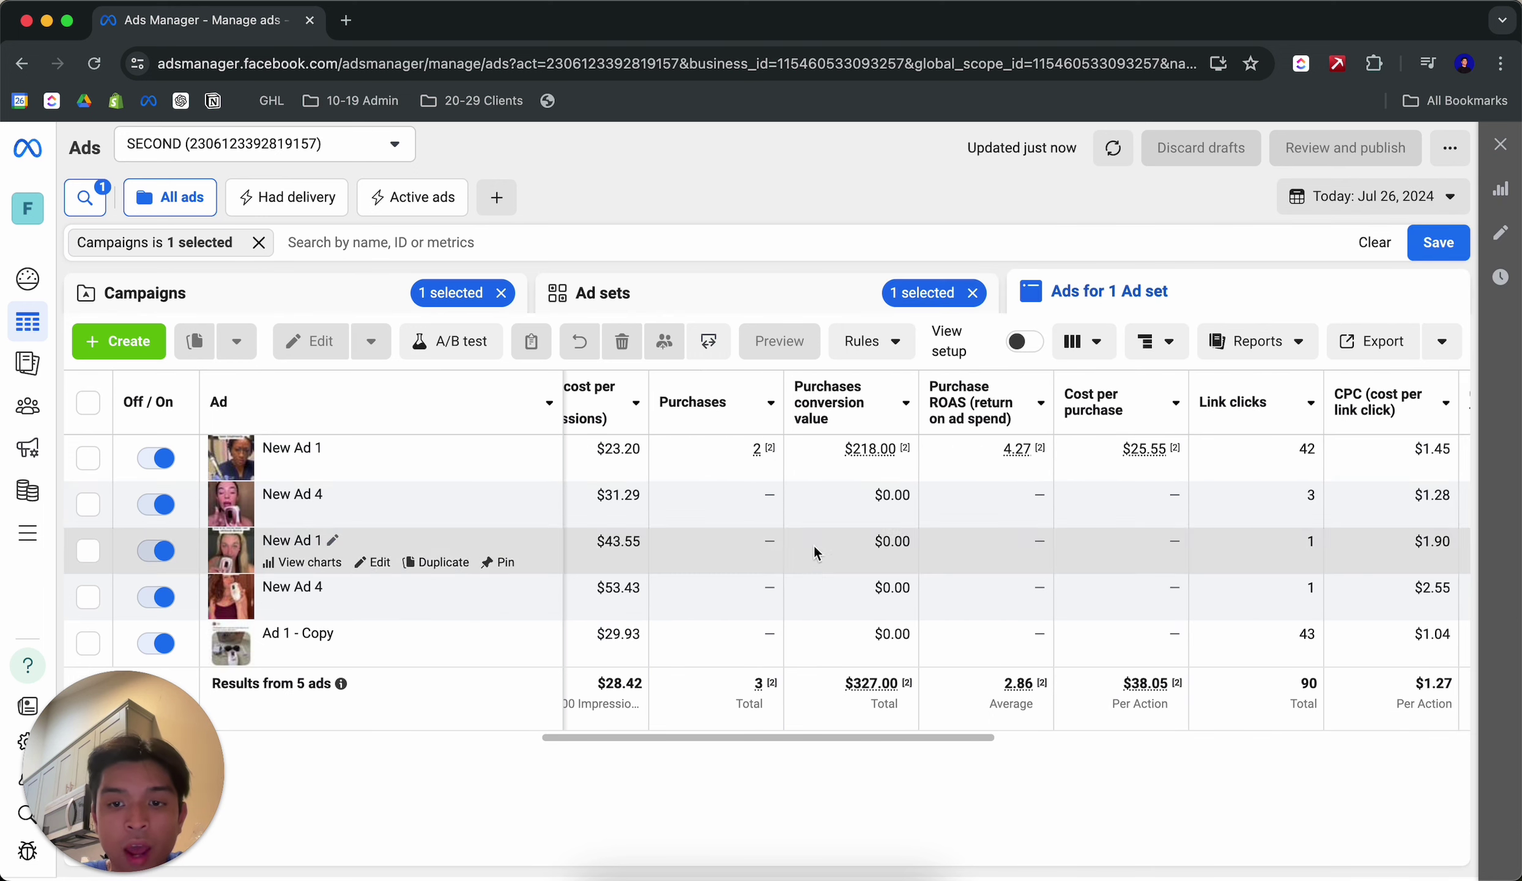
# Show all campaigns unfiltered, with selections cleared, sorted by Purchases highest first.
pyautogui.hscroll(3, 899, 532)
pyautogui.hscroll(-3, 734, 459)
pyautogui.click(313, 296)
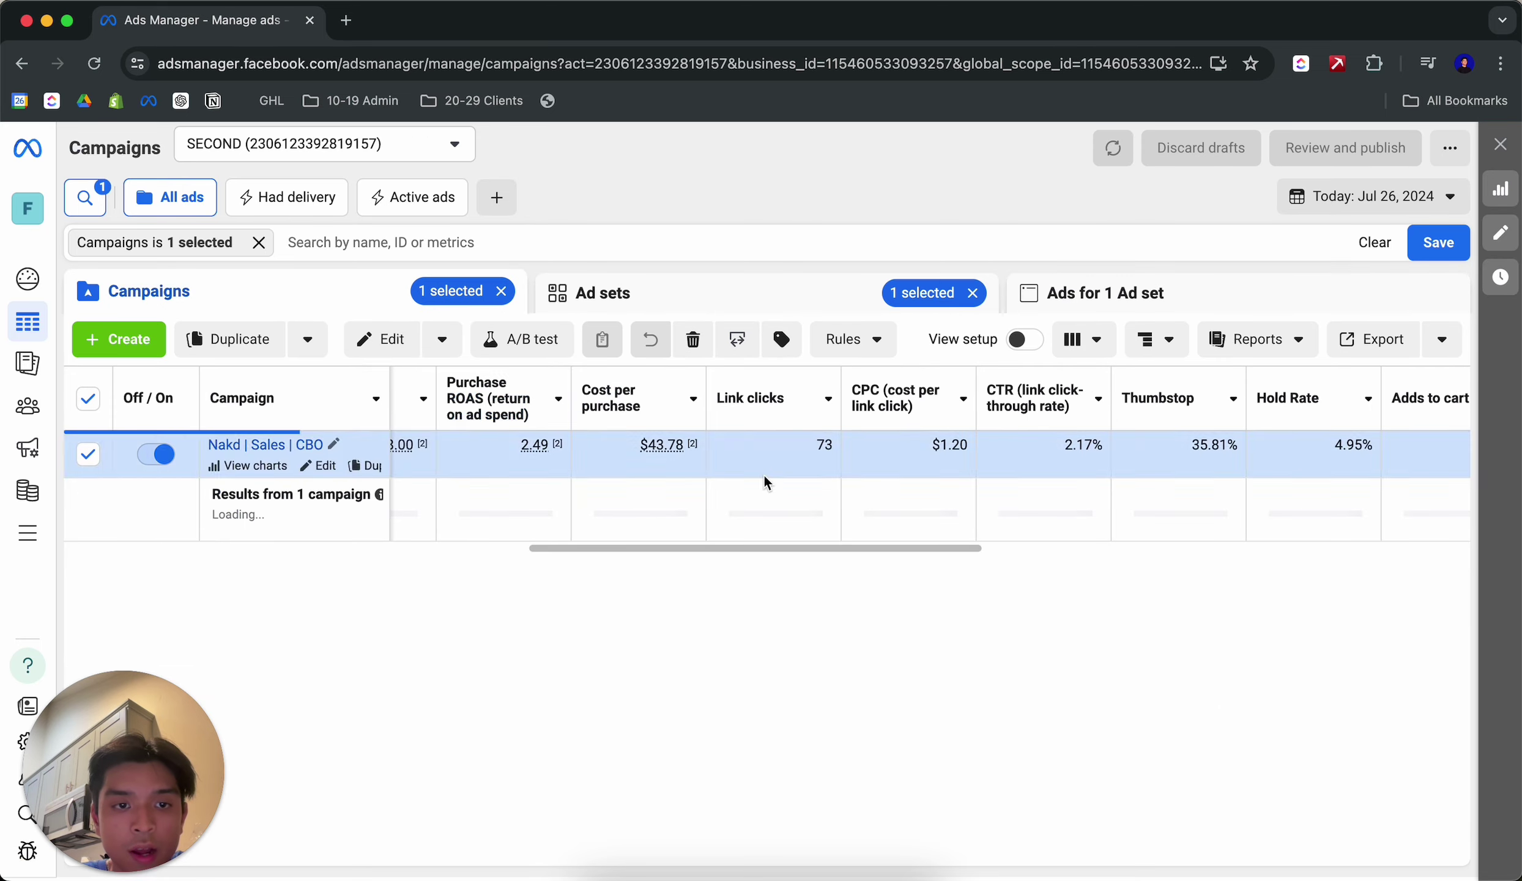
pyautogui.hscroll(-4, 660, 460)
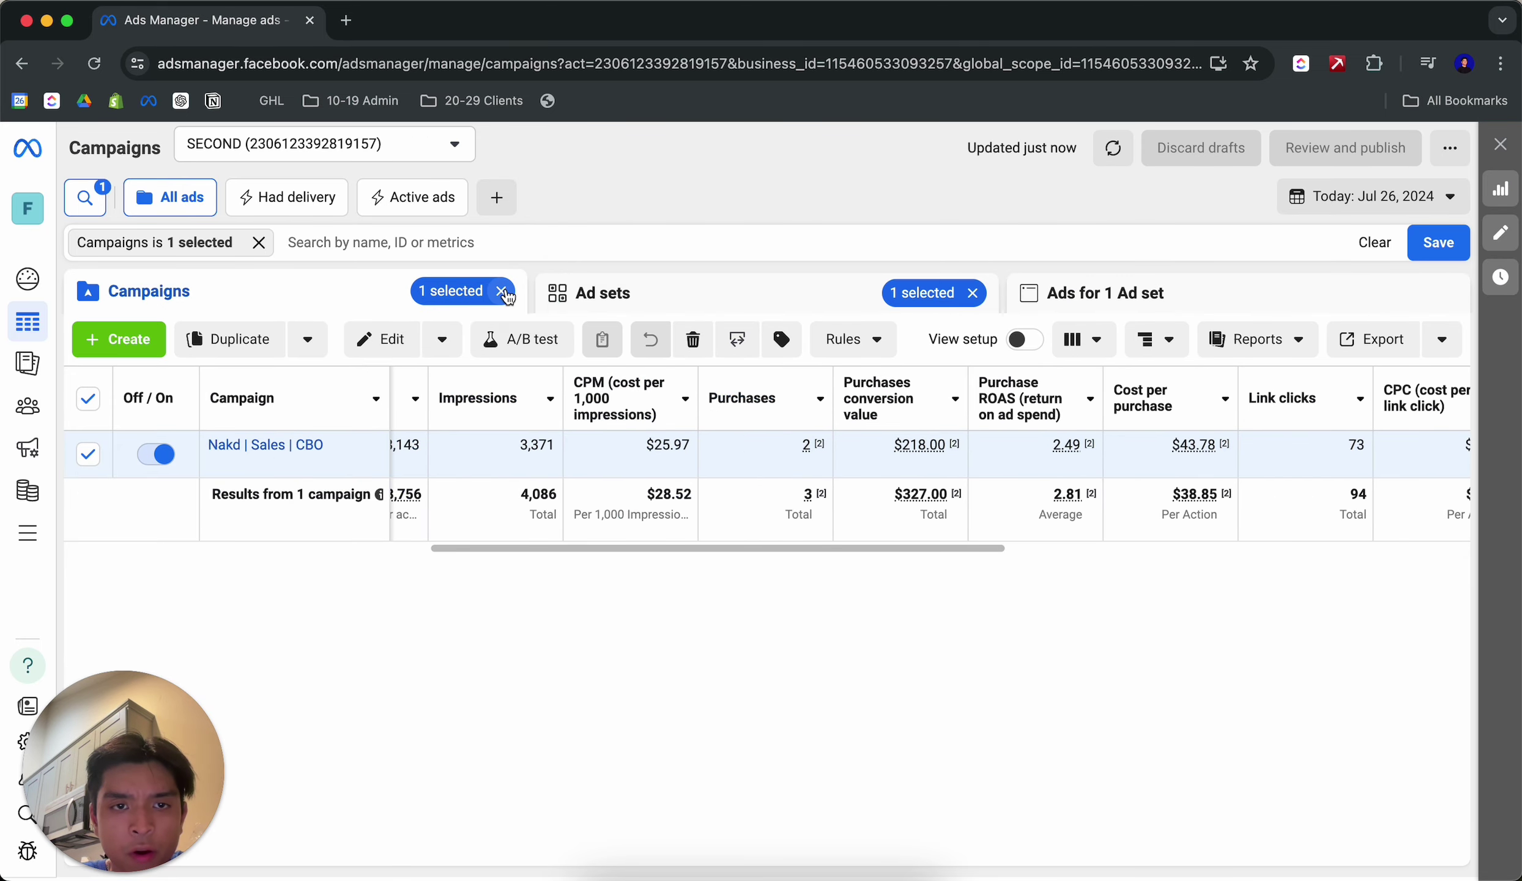
pyautogui.click(972, 293)
pyautogui.click(502, 291)
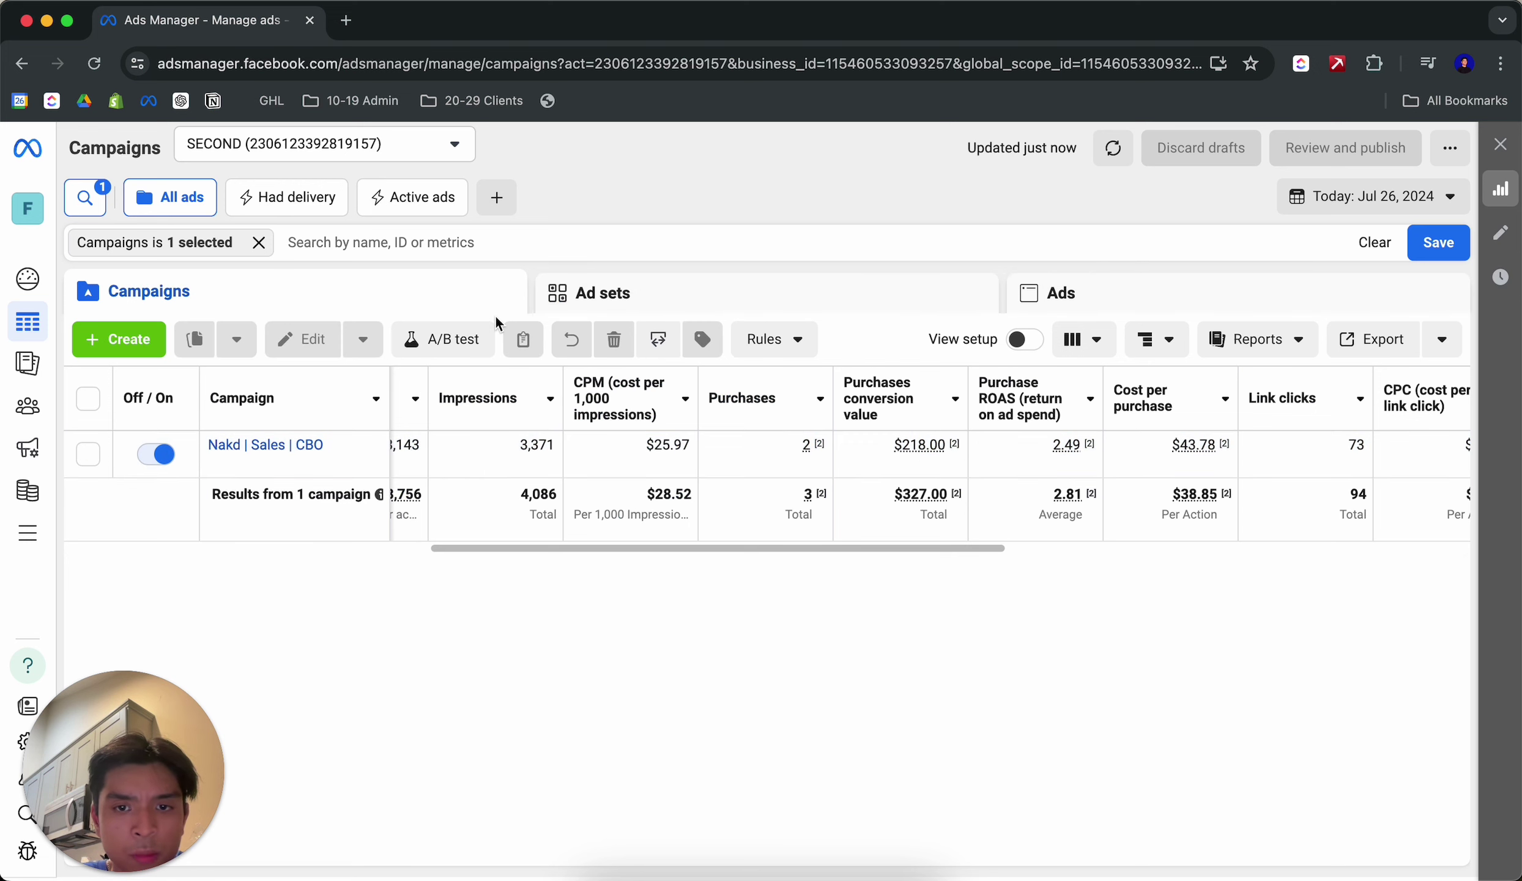
pyautogui.click(266, 257)
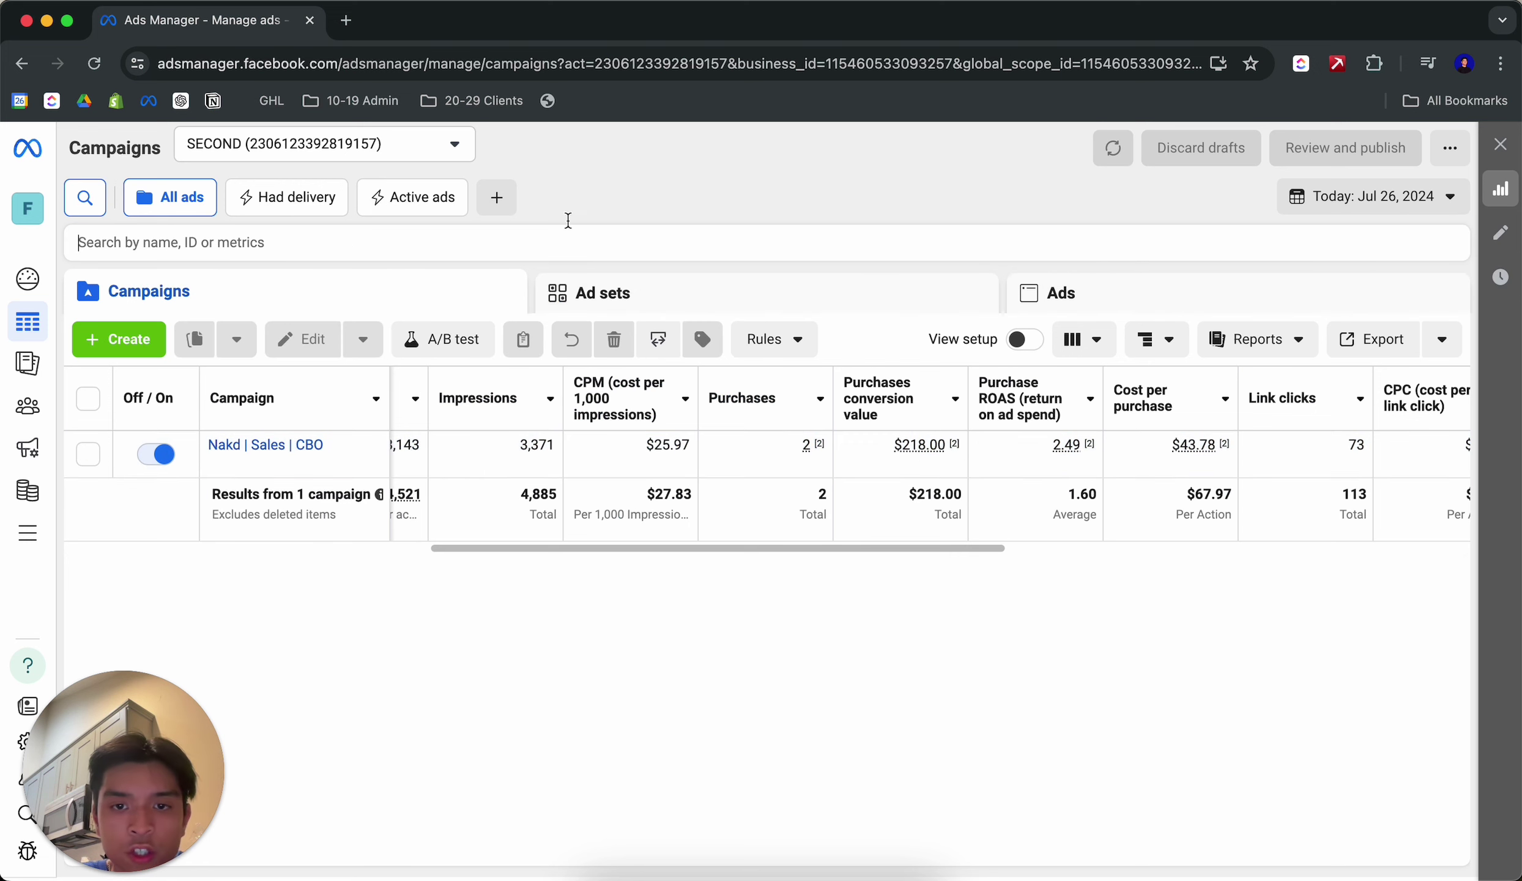
pyautogui.click(756, 156)
pyautogui.click(762, 417)
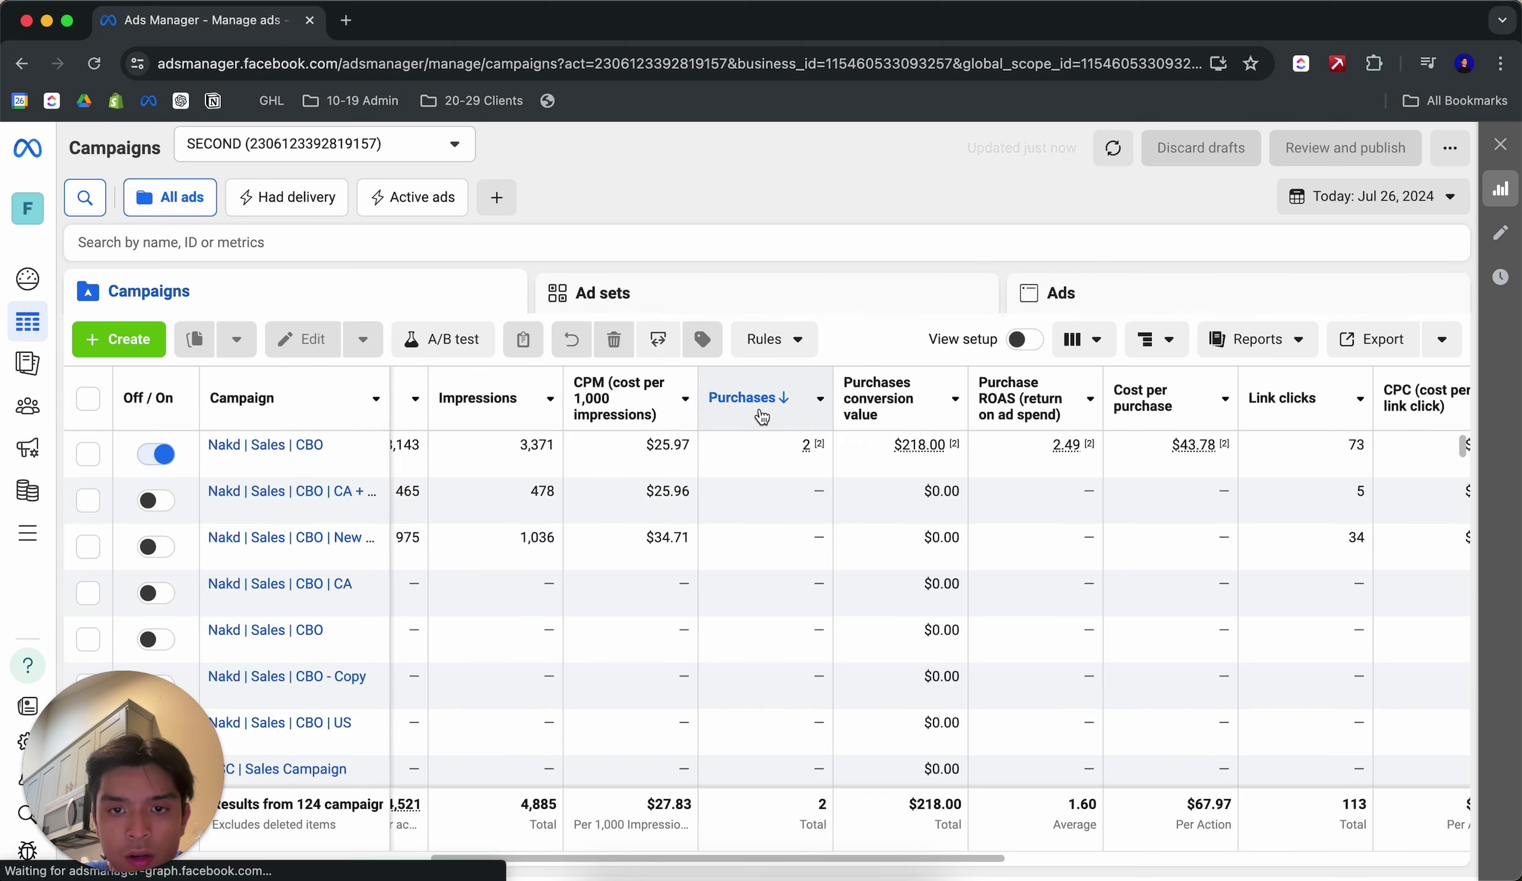
# Compare the report for Yesterday, then set the date range back to Today.
pyautogui.click(1437, 196)
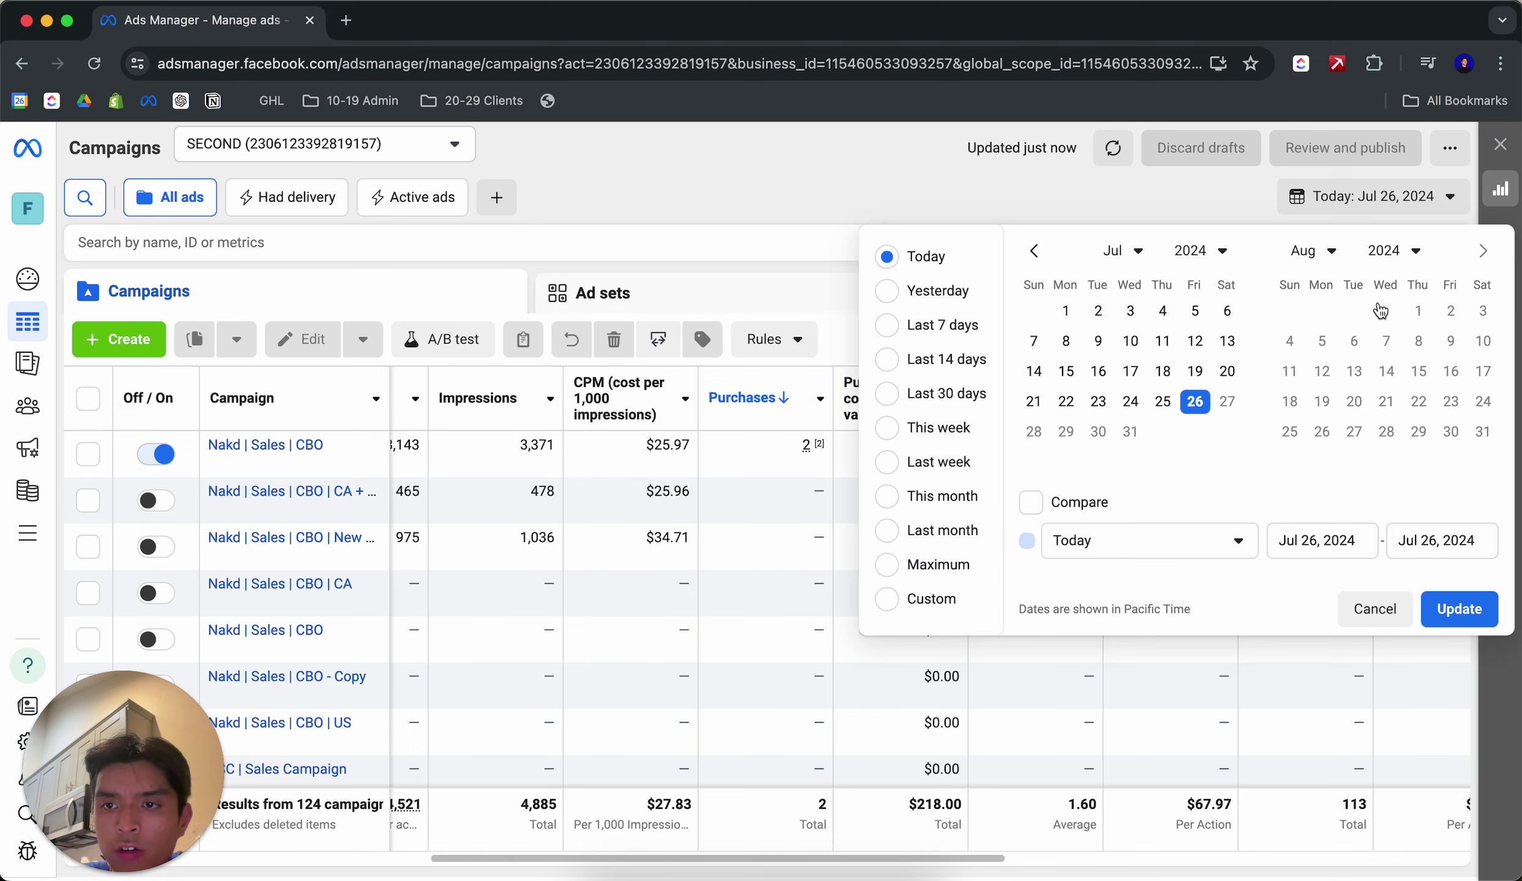
pyautogui.click(932, 303)
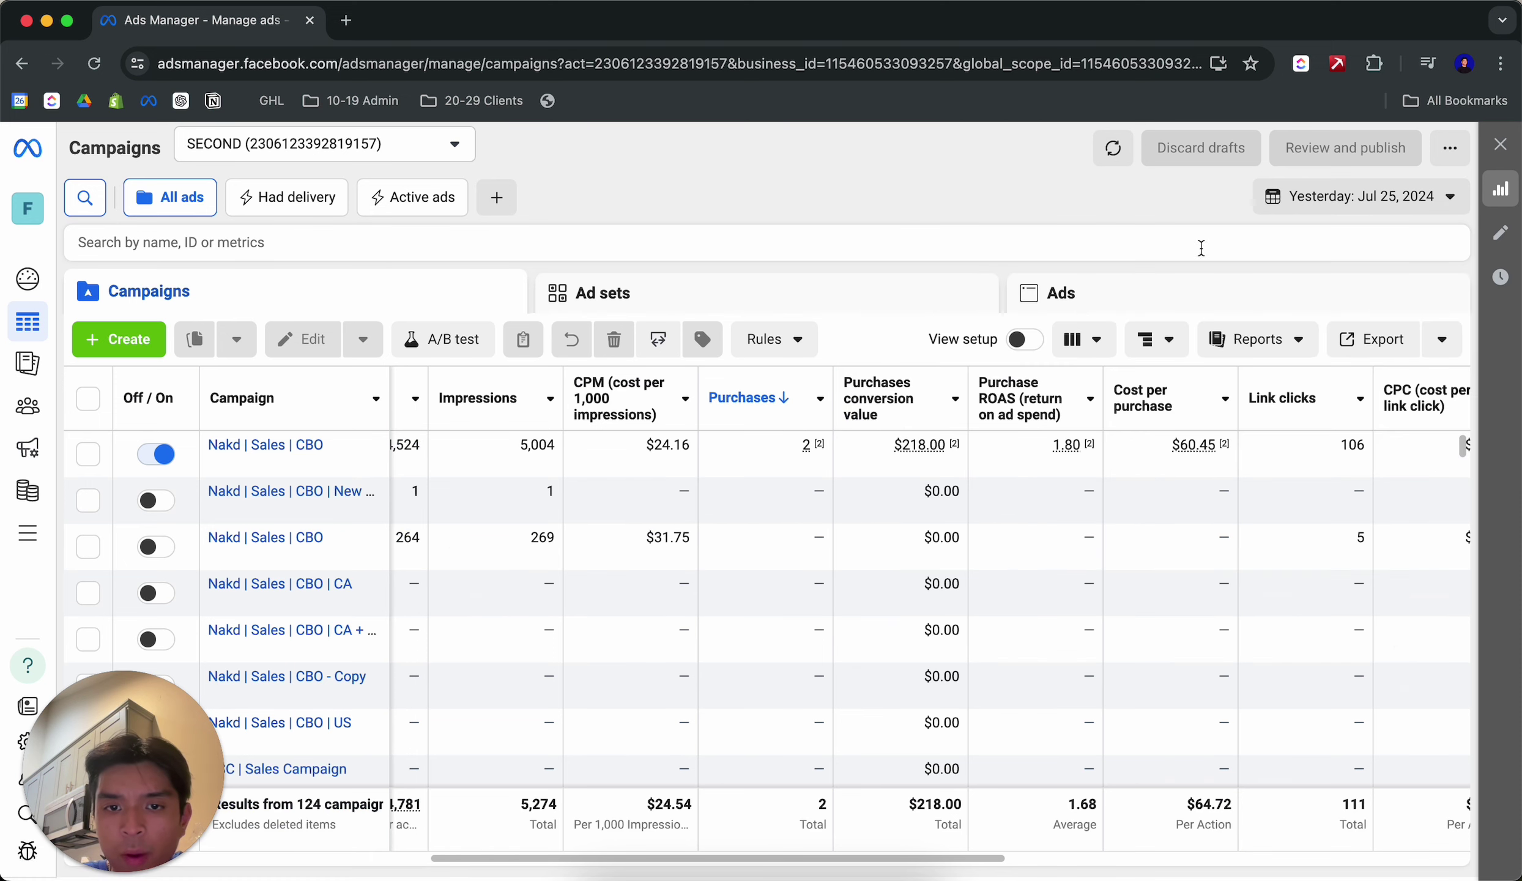
pyautogui.click(1381, 202)
pyautogui.click(929, 258)
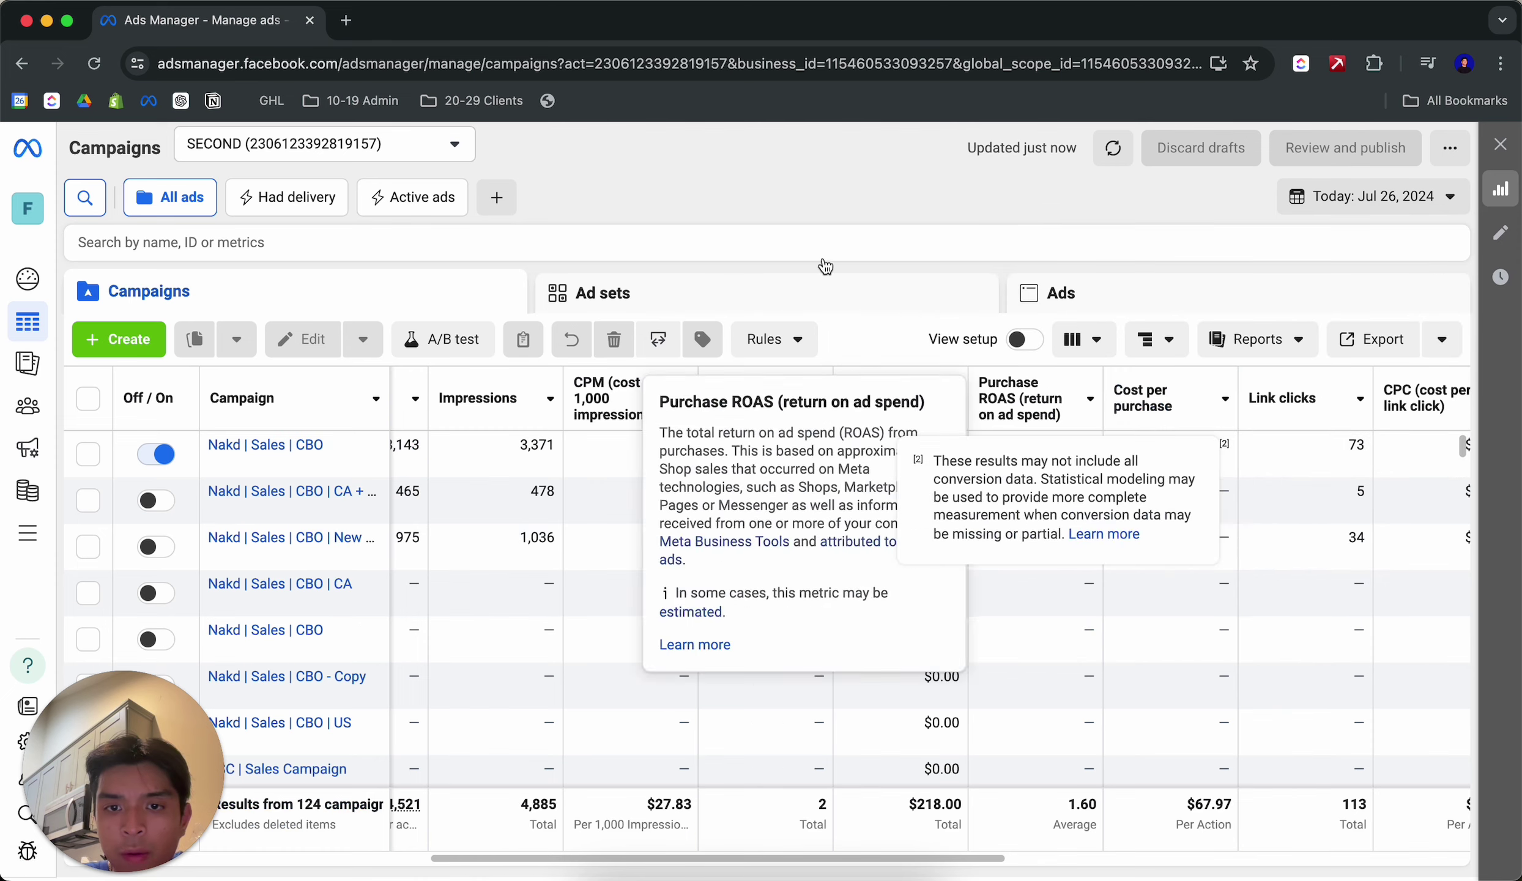
# Refresh the metrics of New Sales Ad Set's ads in Nakd | Sales | CBO, then return to campaigns.
pyautogui.click(245, 447)
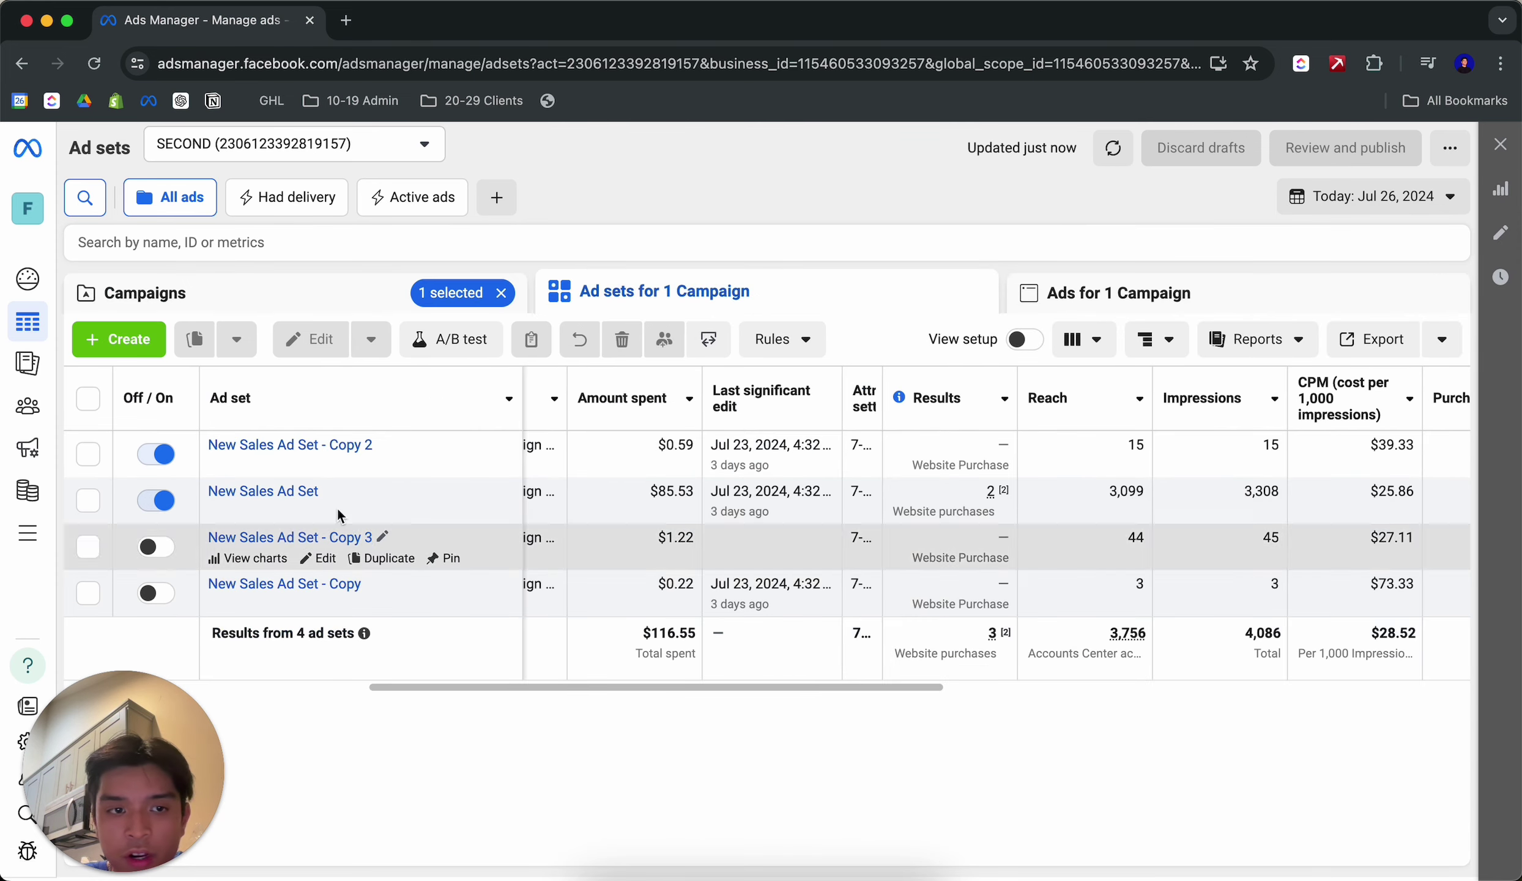
pyautogui.click(302, 491)
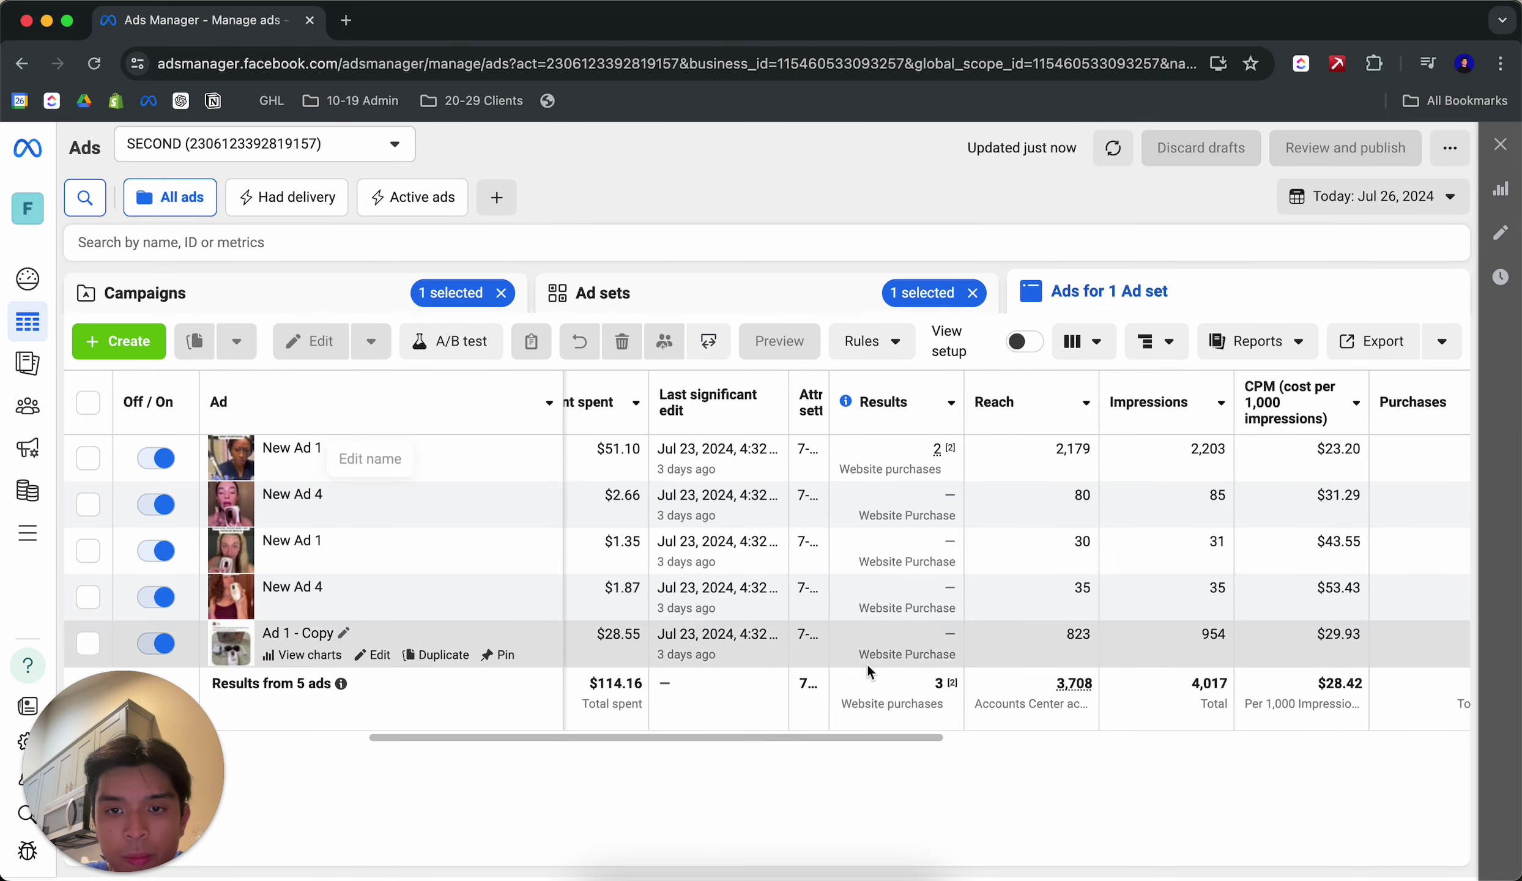
pyautogui.moveTo(955, 682)
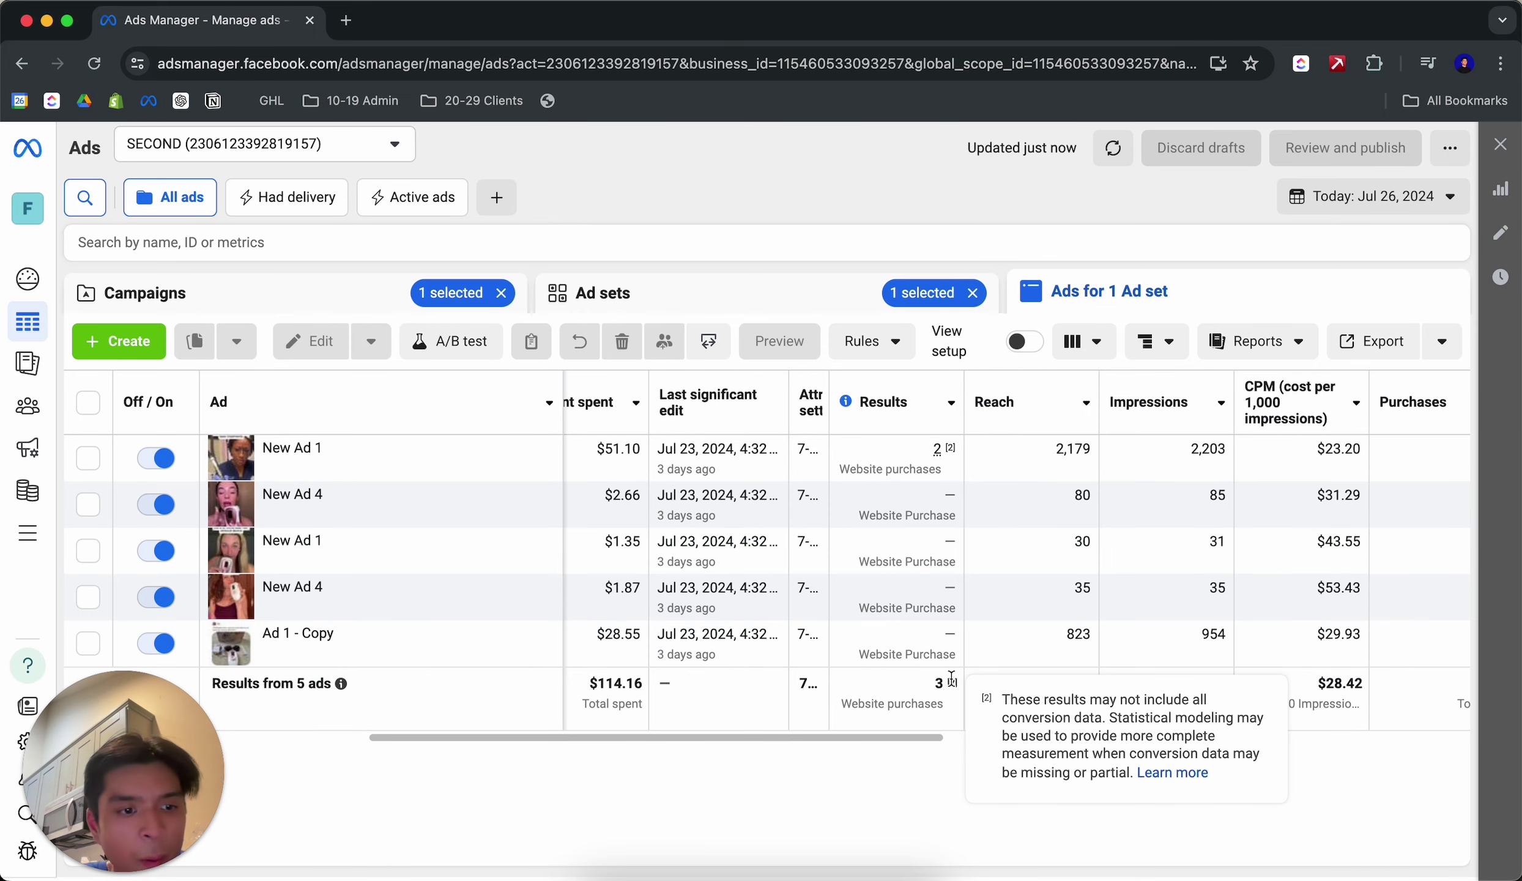
pyautogui.click(1112, 148)
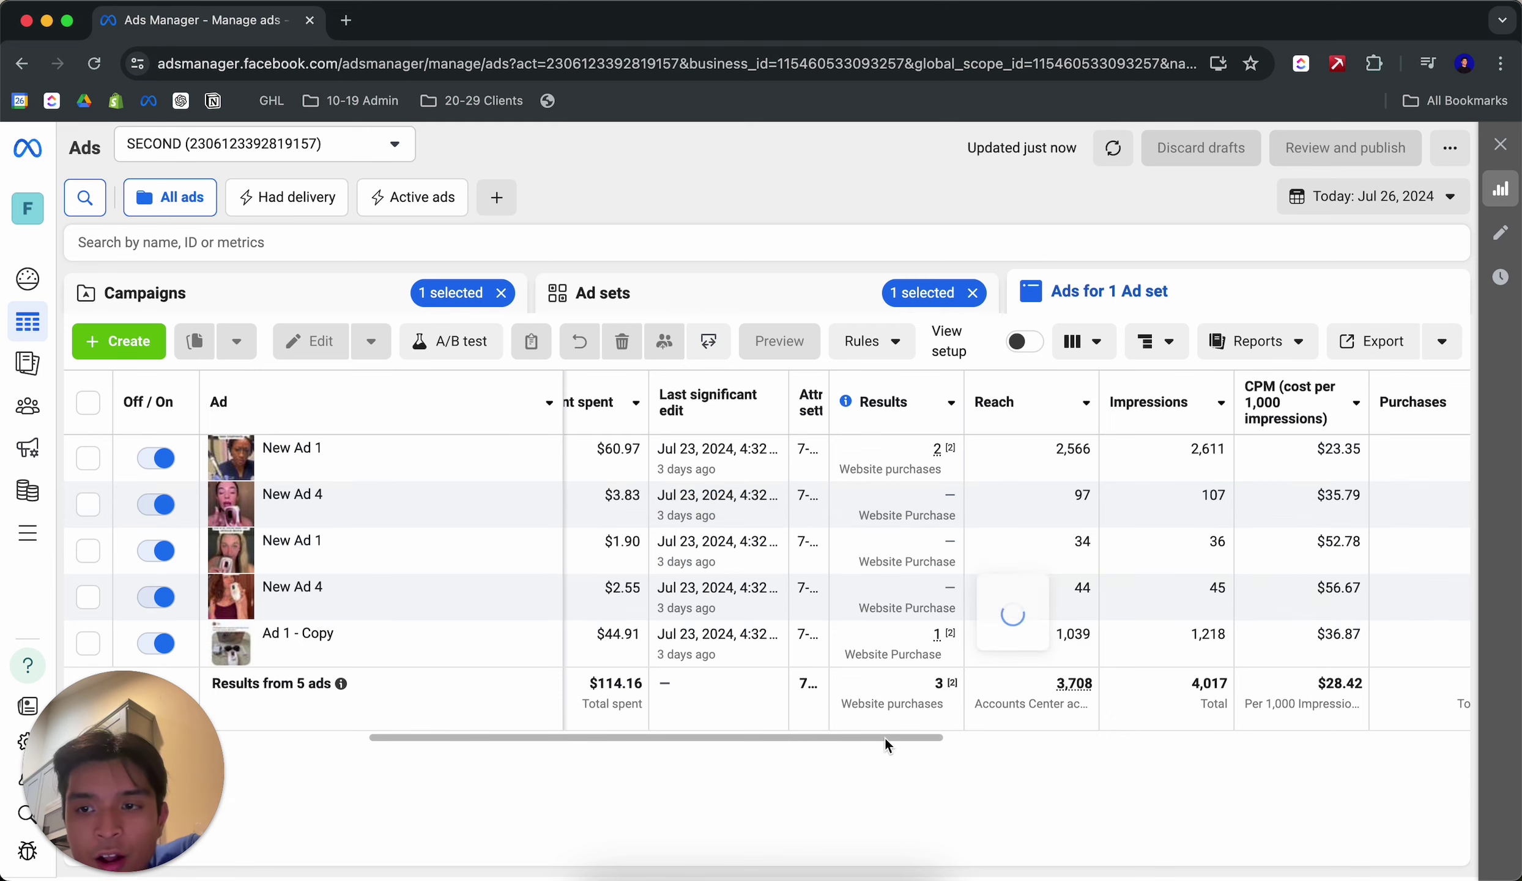
pyautogui.hscroll(1, 945, 588)
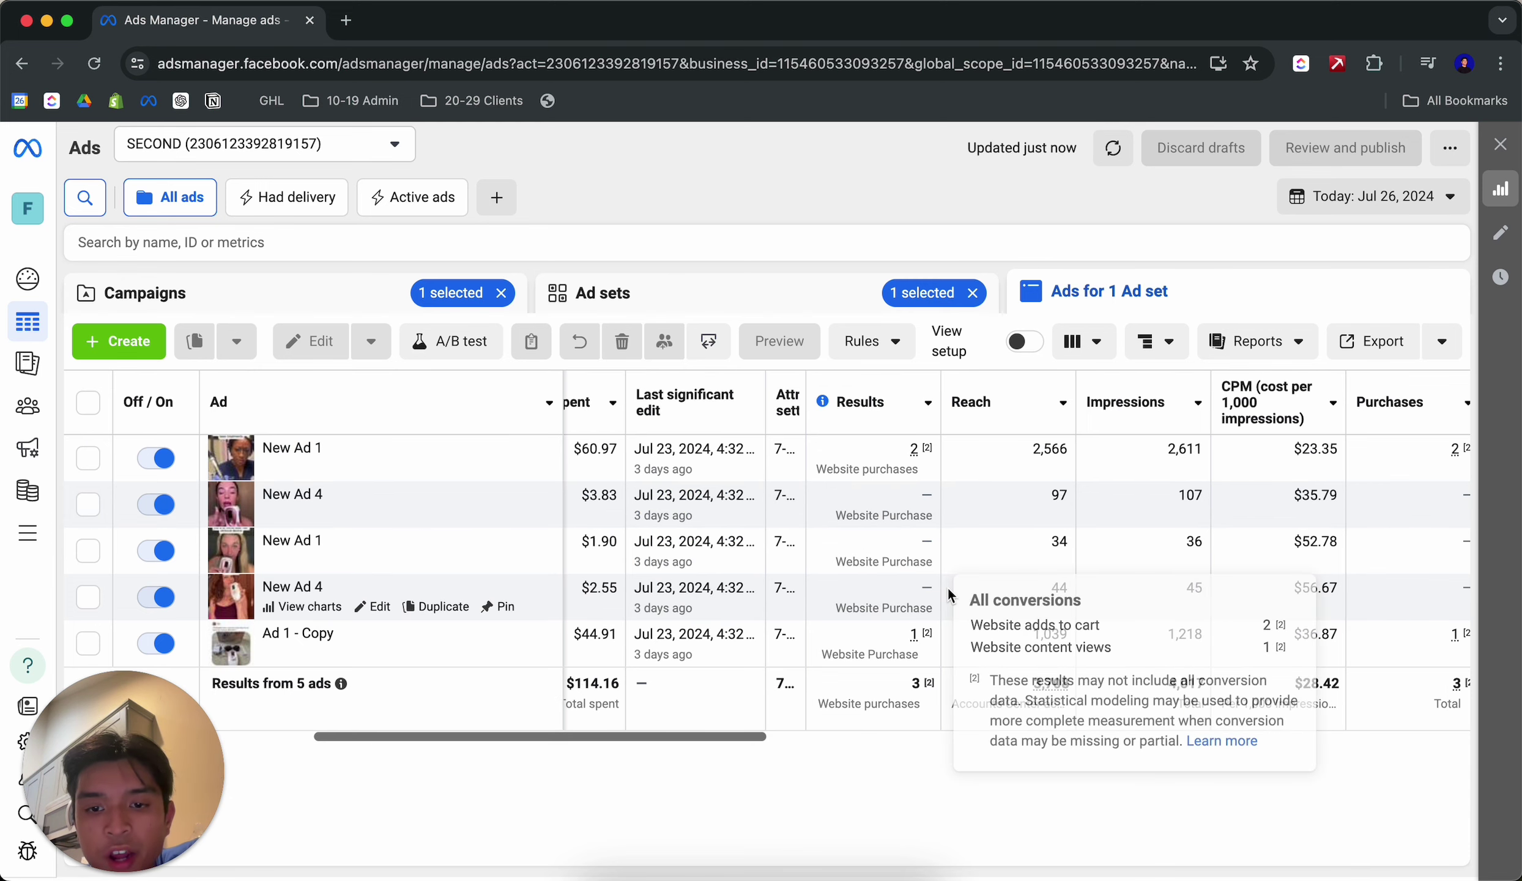
pyautogui.hscroll(10, 727, 477)
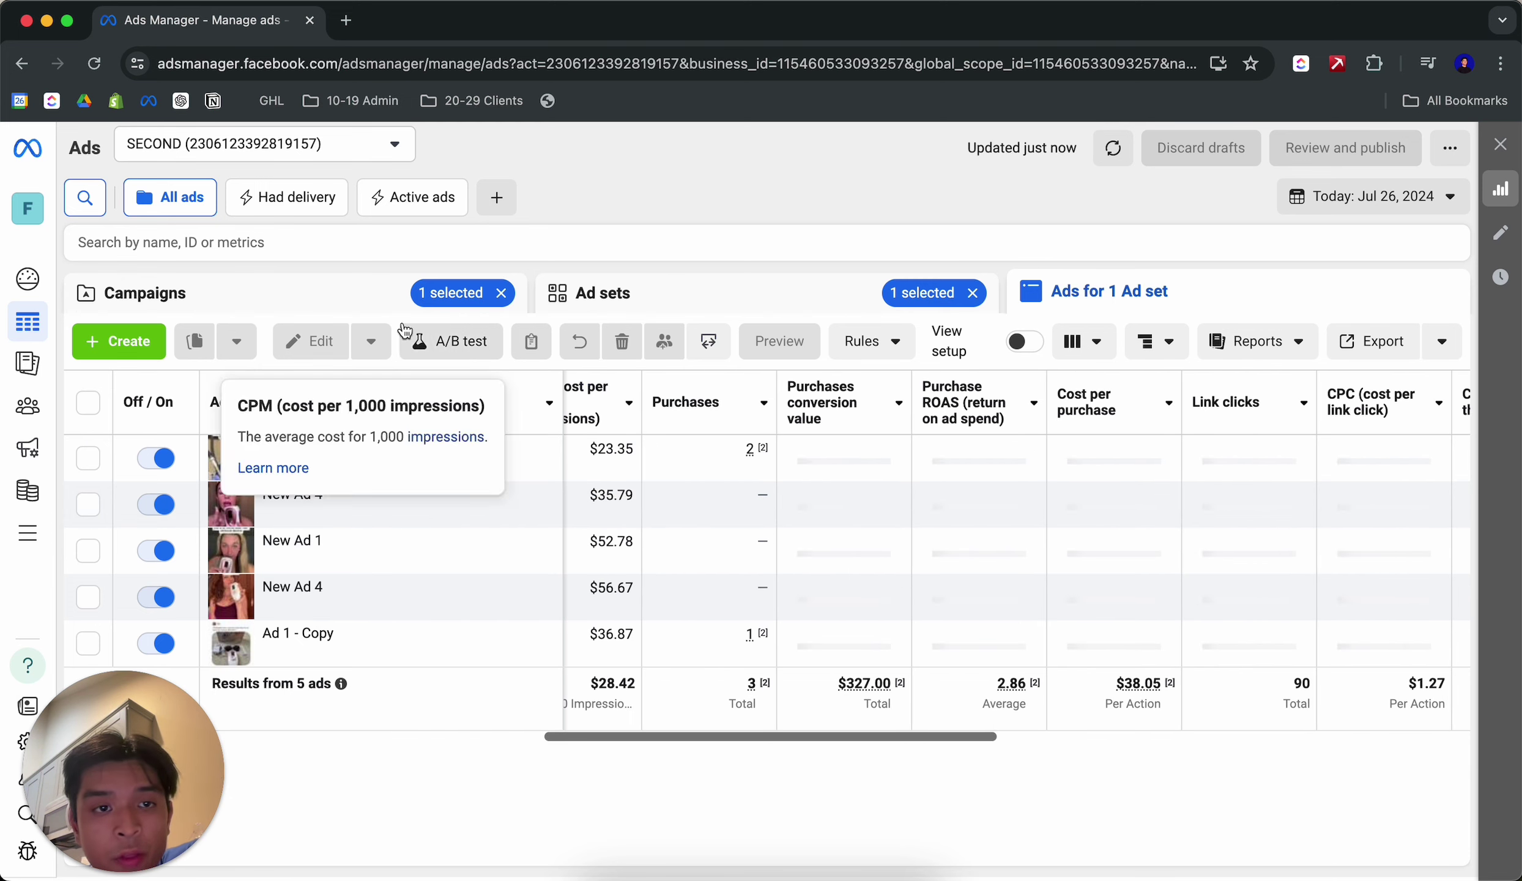
pyautogui.hotkey('alt', '1')
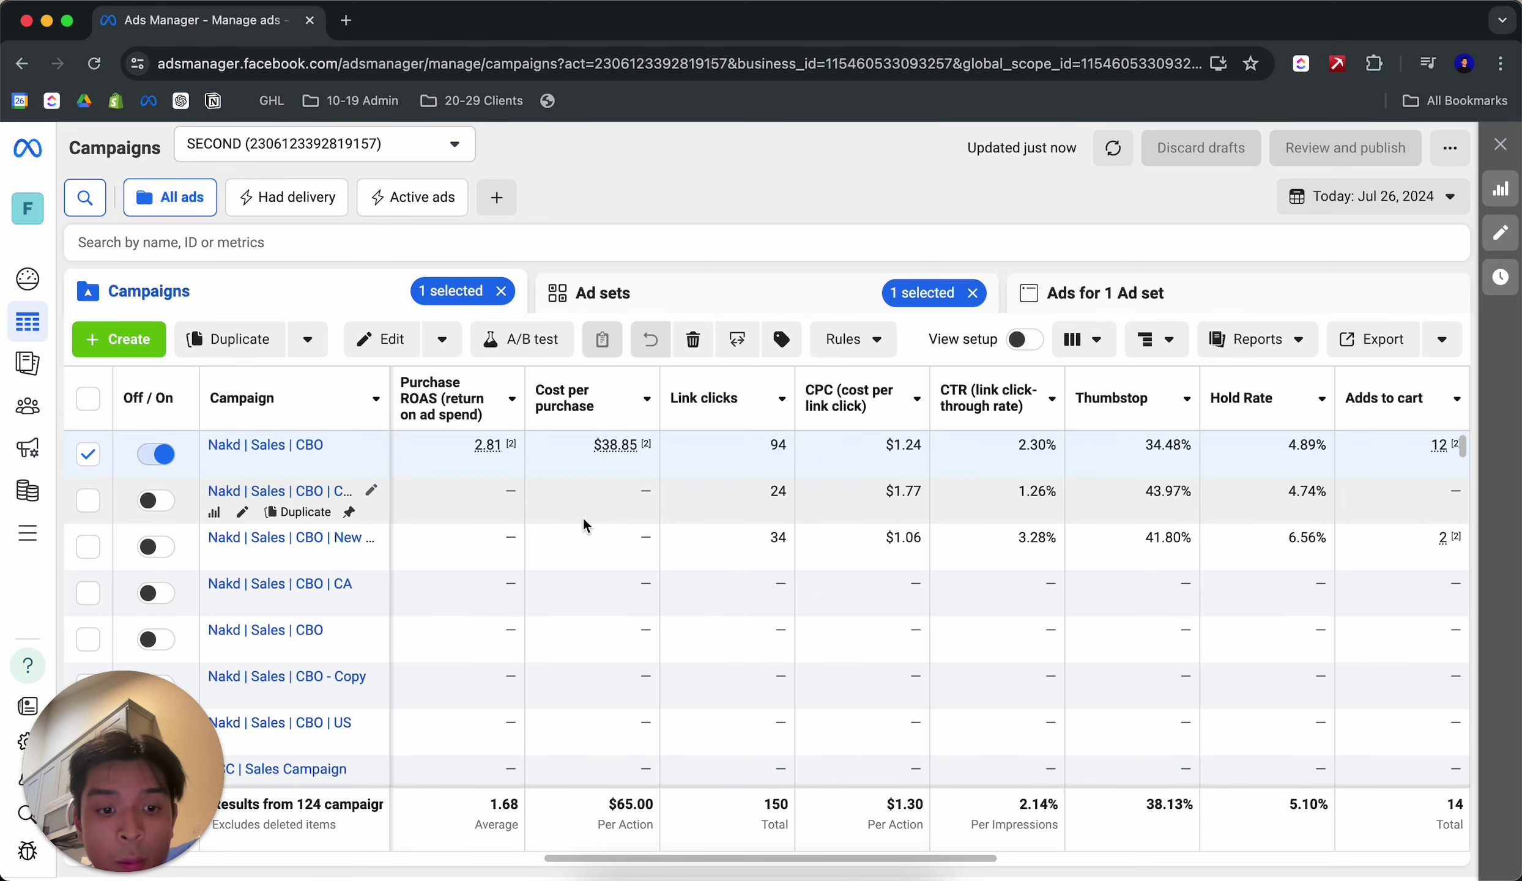
# Sort campaigns by Amount spent and break down each campaign's results by Country.
pyautogui.hscroll(-10, 583, 516)
pyautogui.hscroll(-10, 635, 519)
pyautogui.click(676, 393)
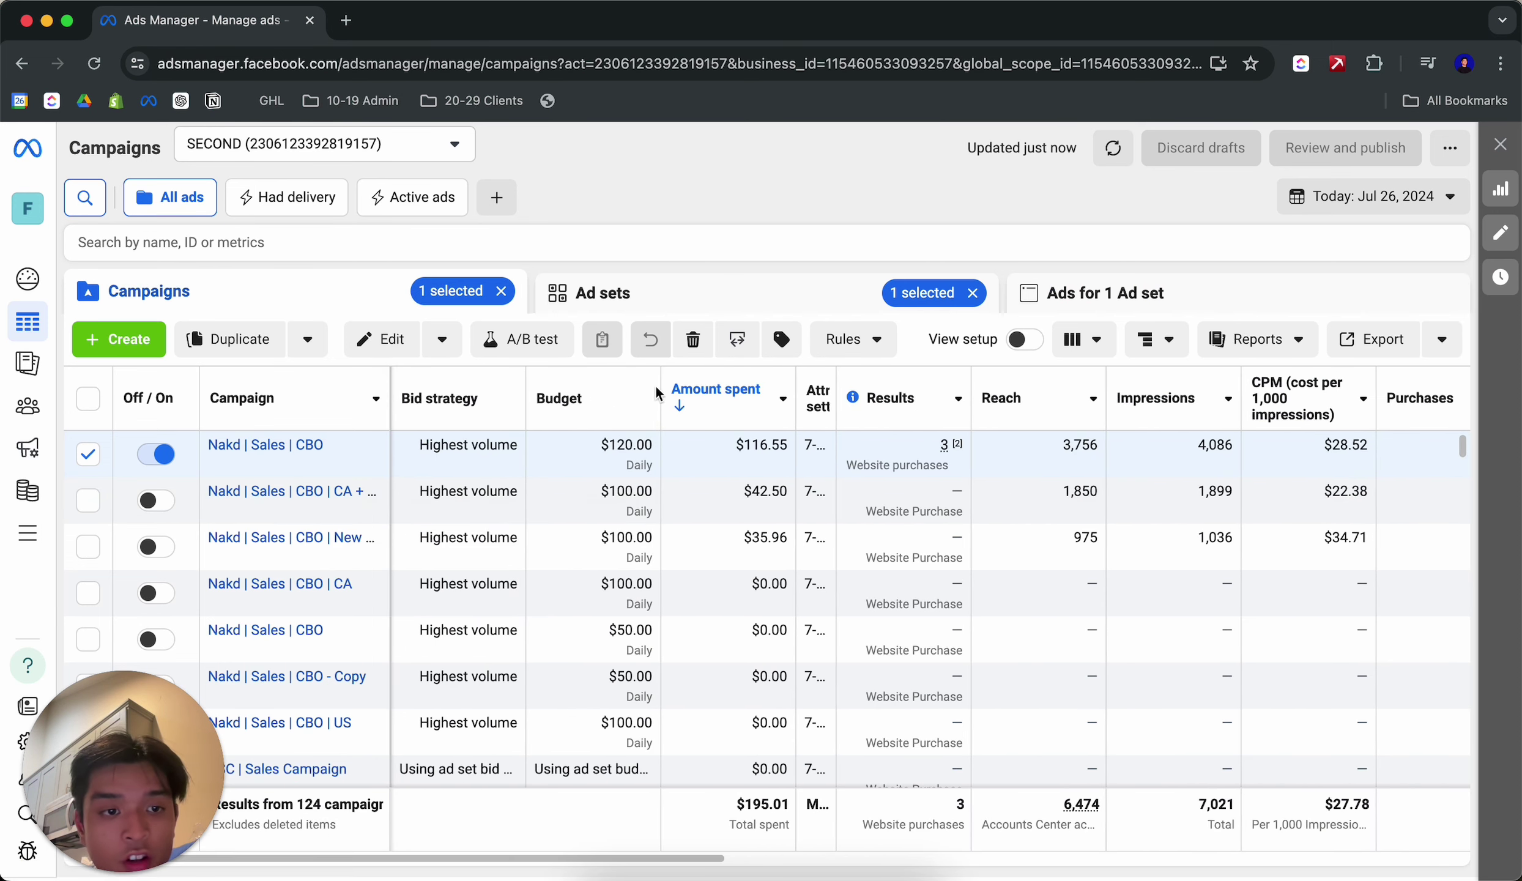
pyautogui.hscroll(15, 681, 538)
pyautogui.hscroll(10, 682, 537)
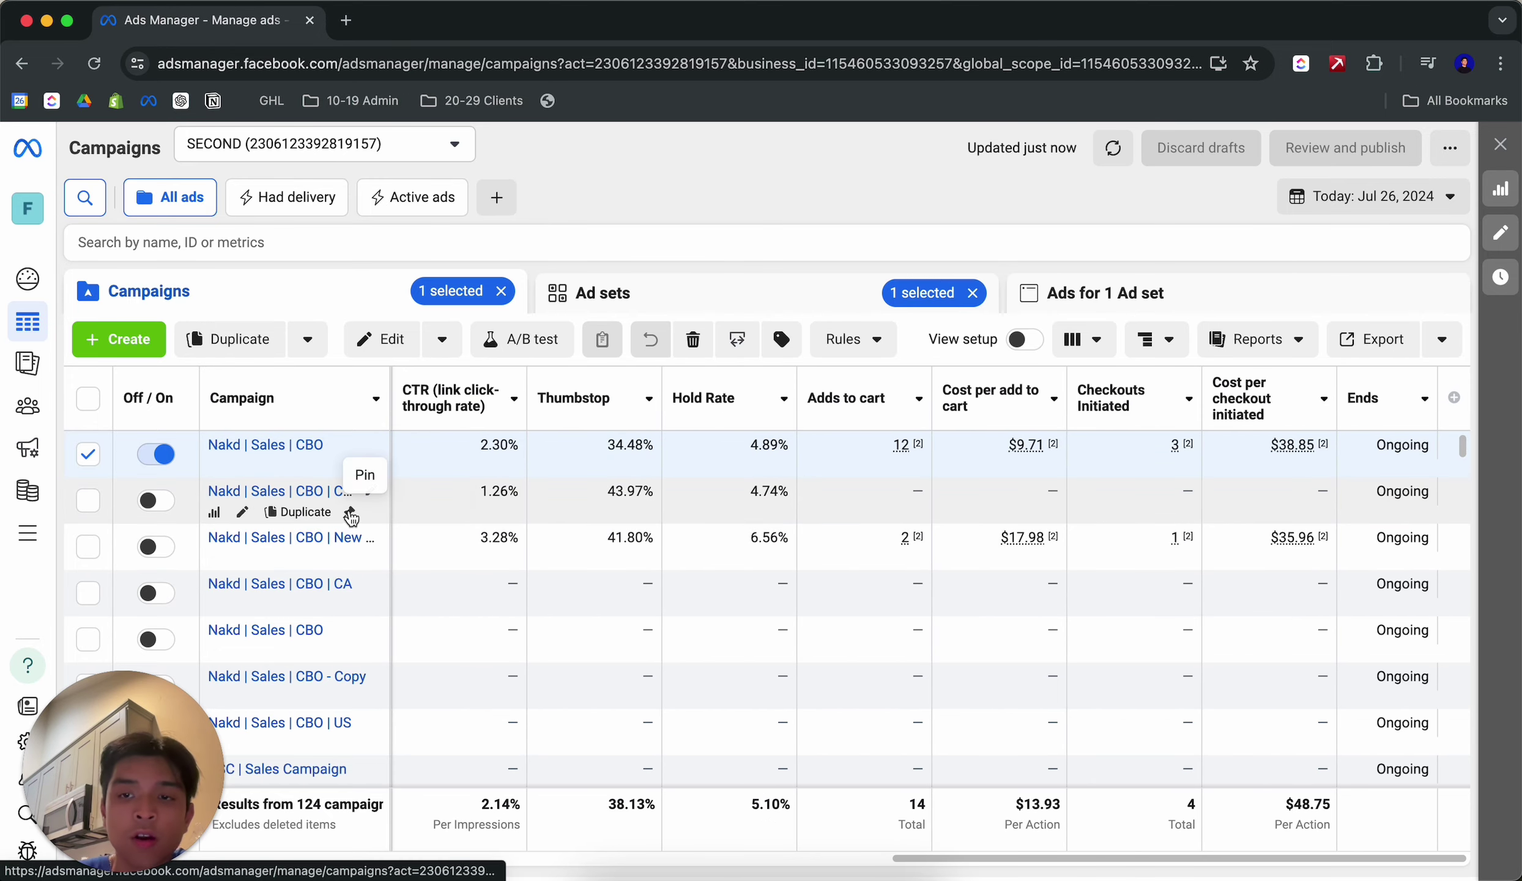
pyautogui.click(1155, 339)
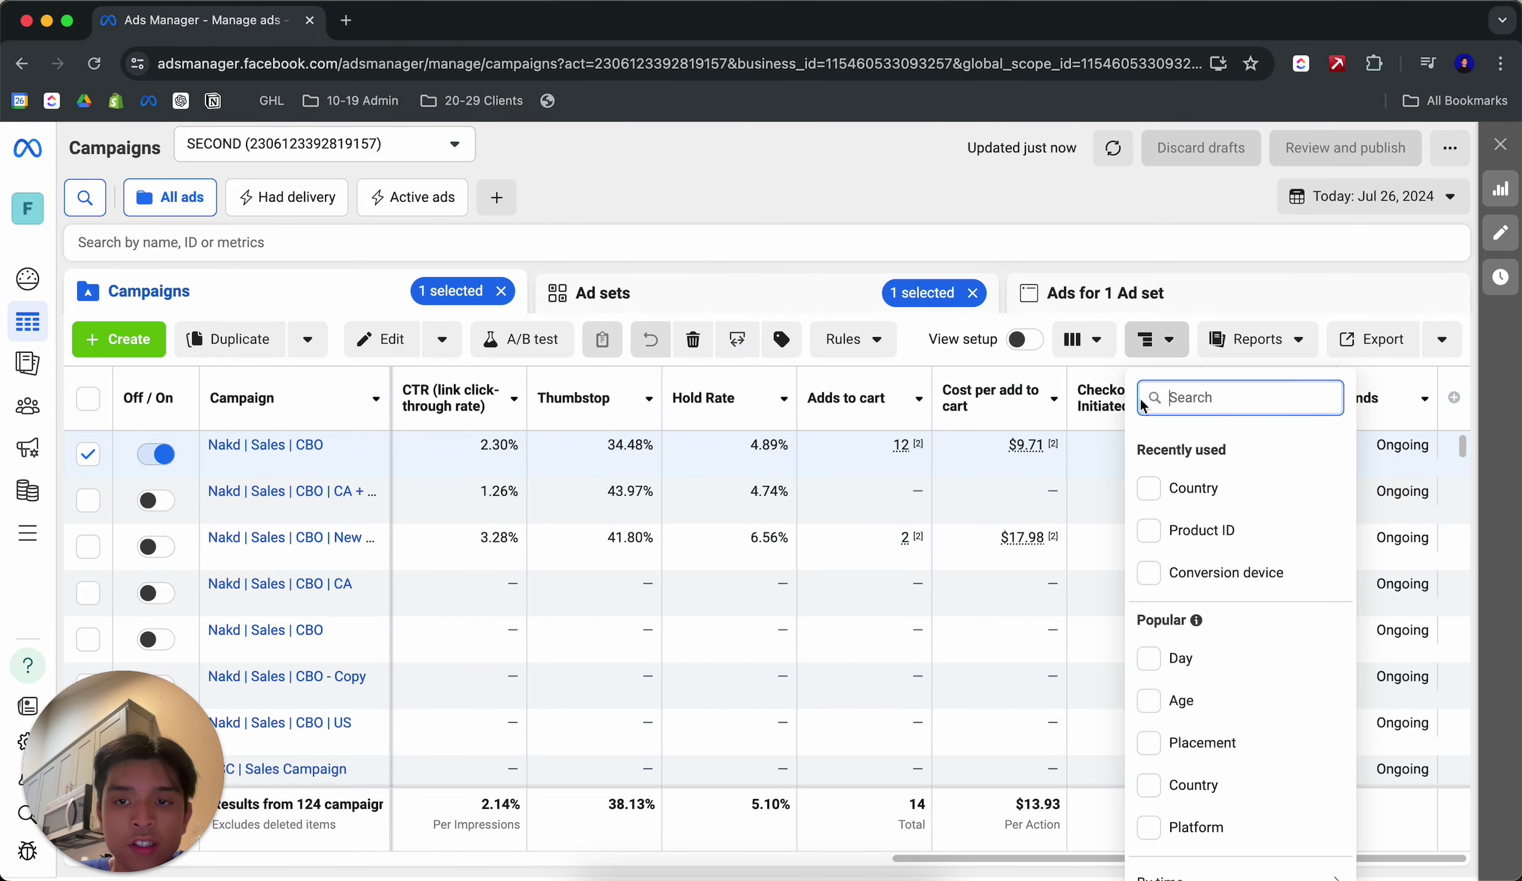
pyautogui.click(1191, 488)
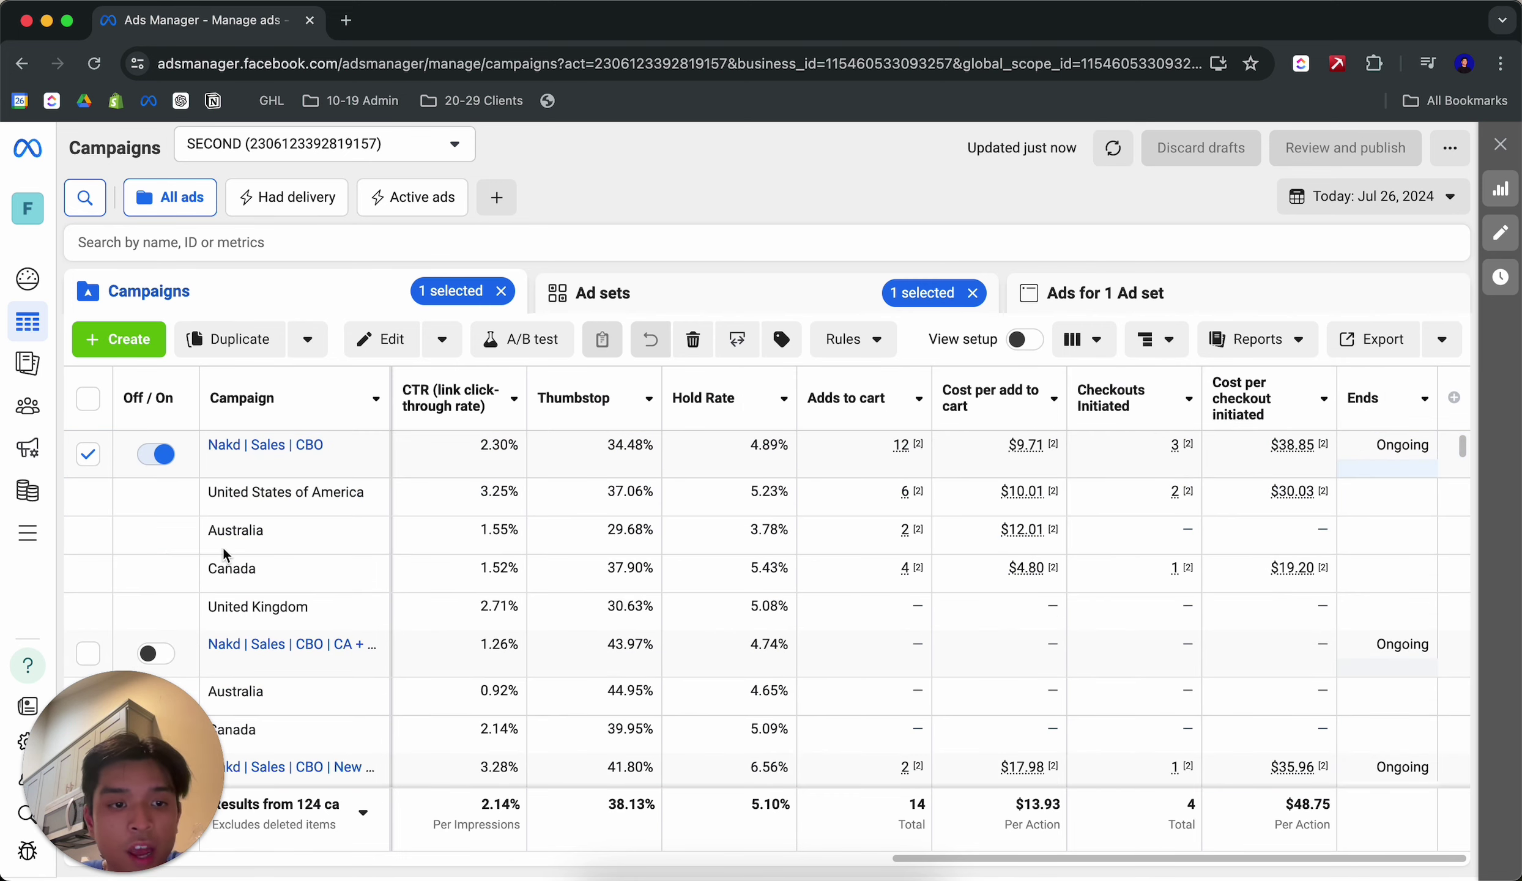
pyautogui.scroll(-1, 424, 618)
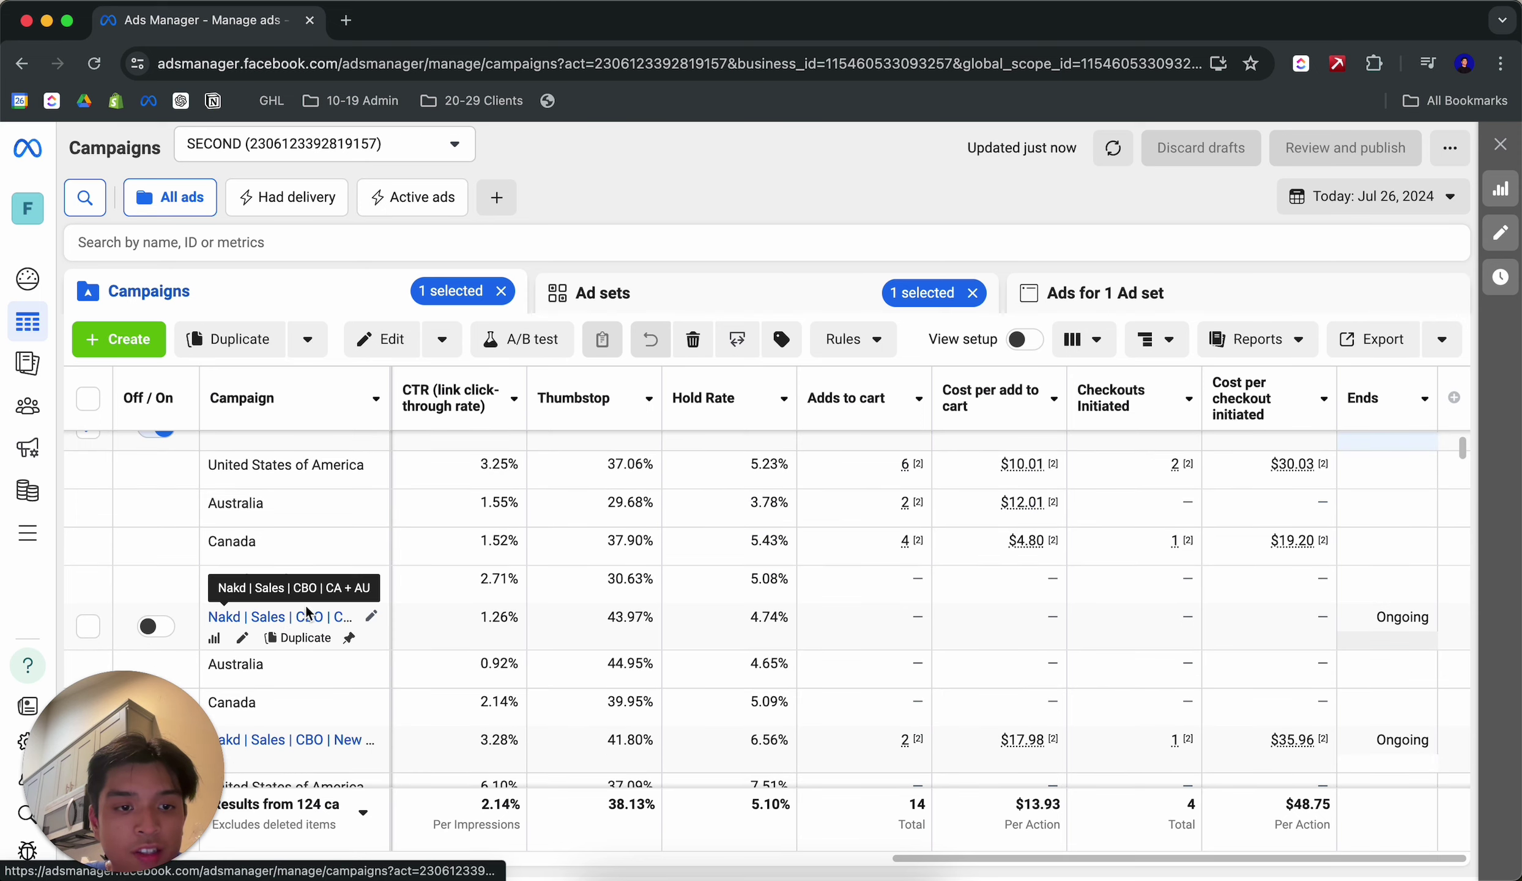
pyautogui.click(1361, 199)
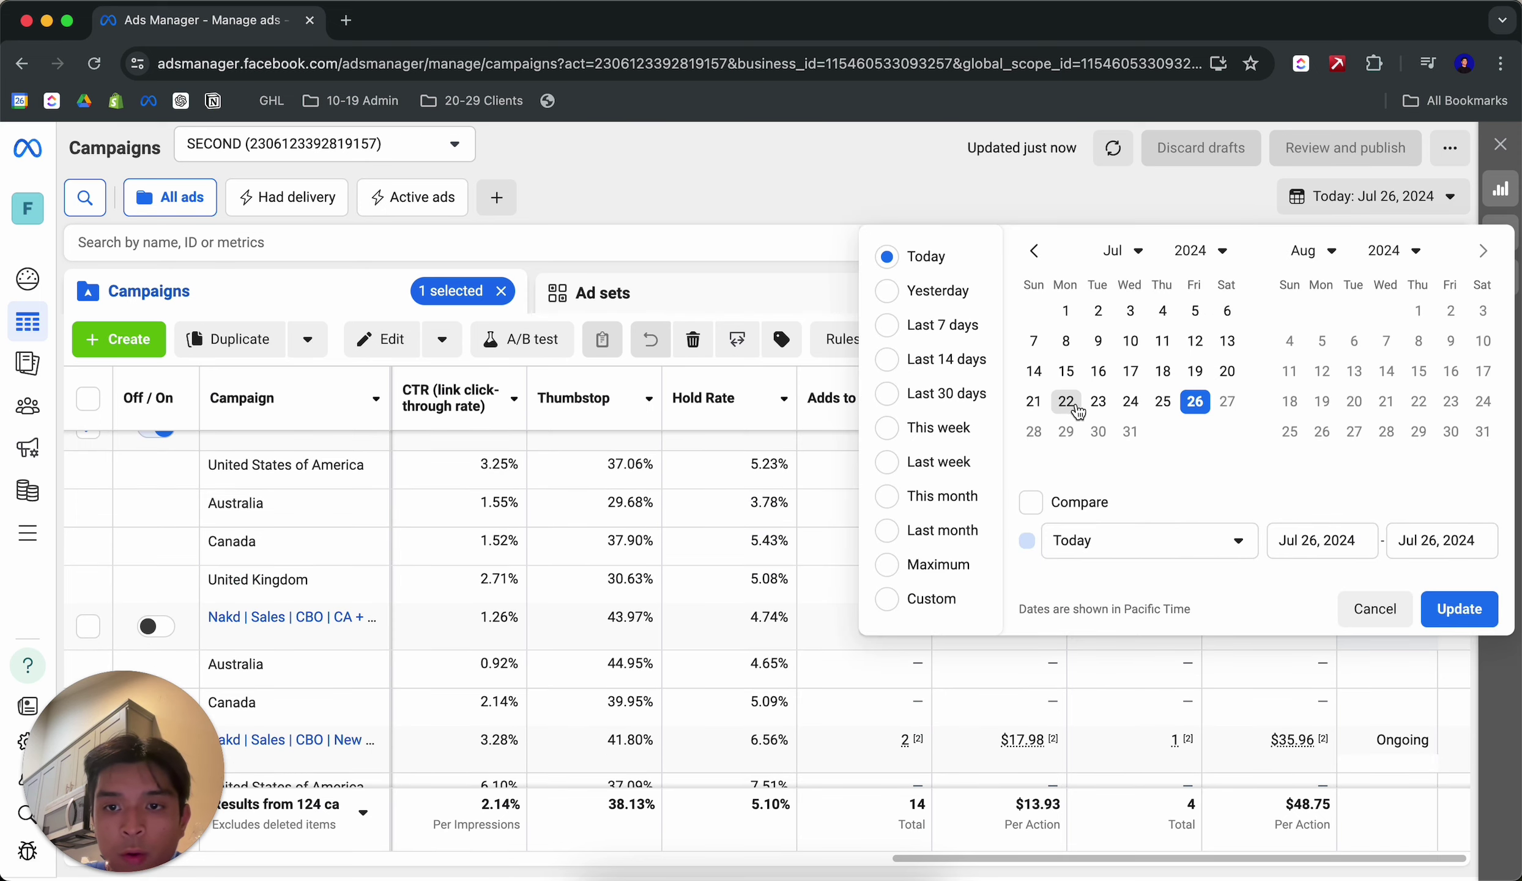
pyautogui.click(1459, 609)
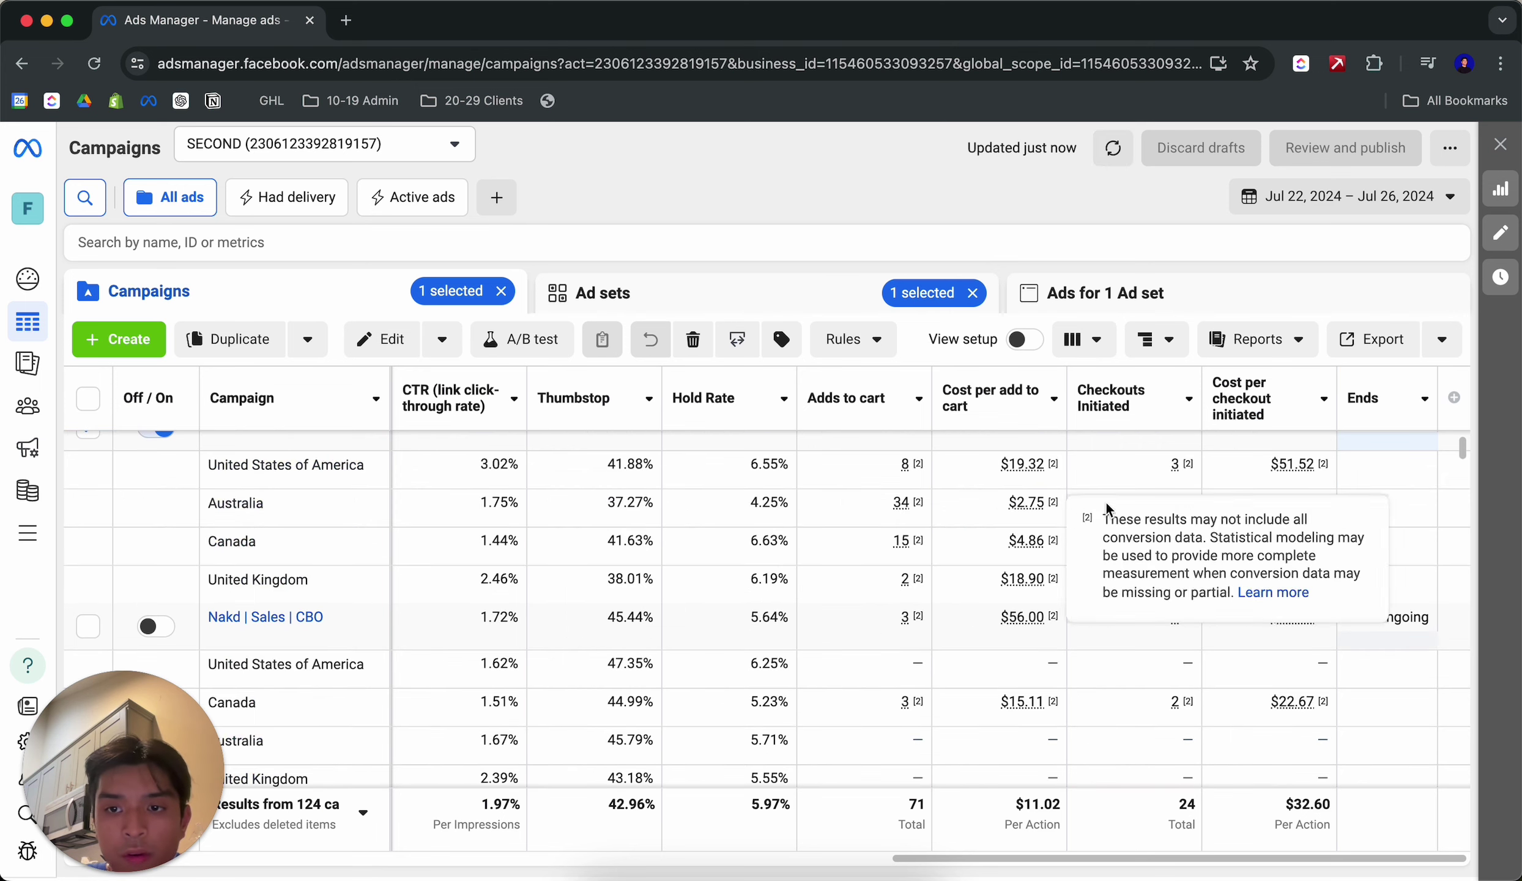
pyautogui.hscroll(-10, 940, 559)
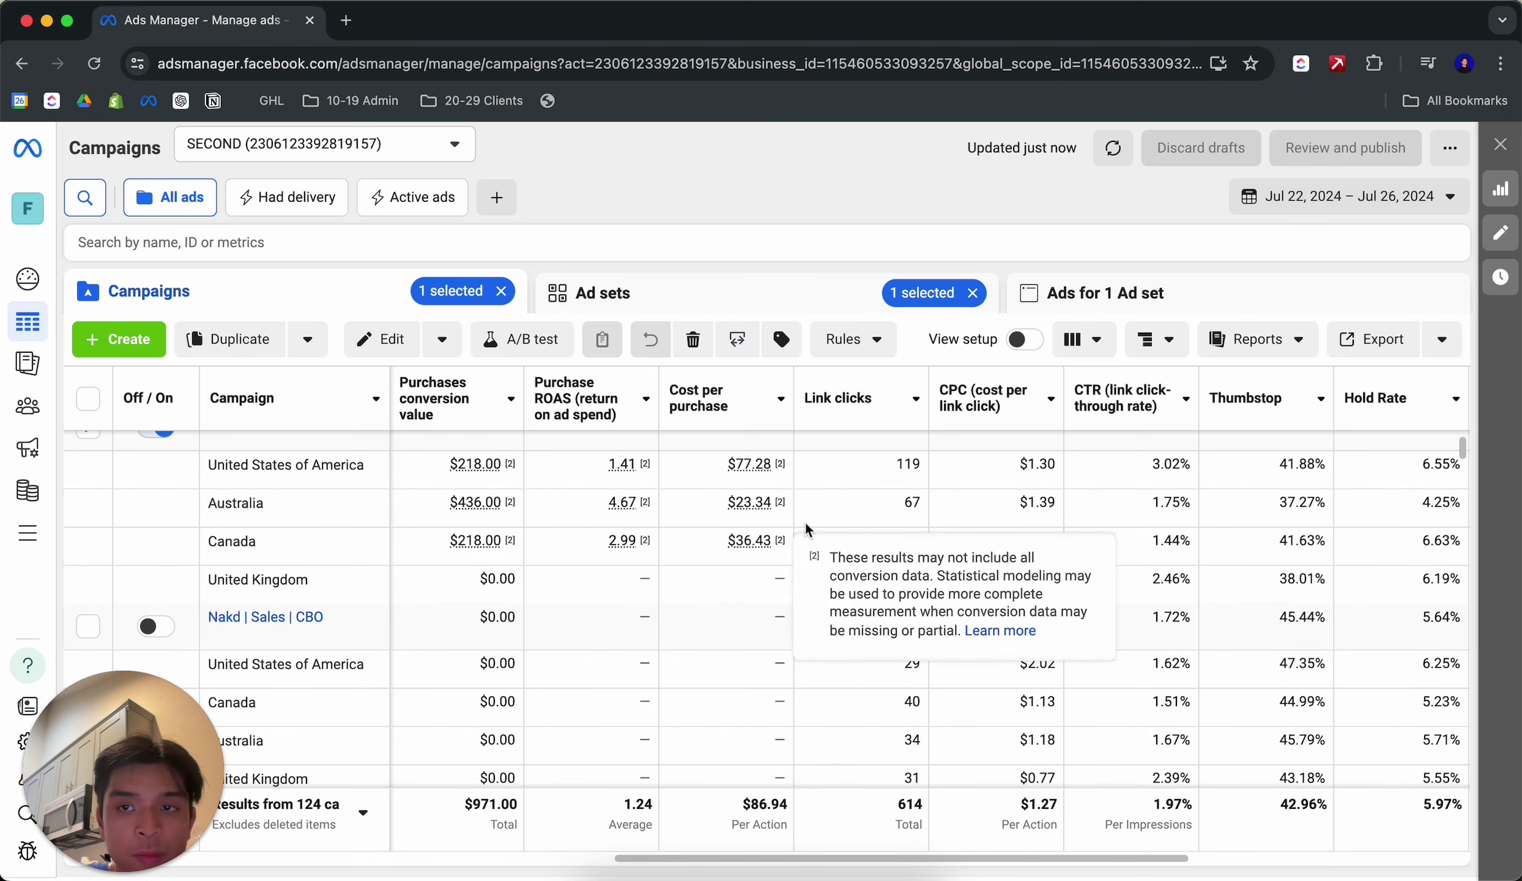
pyautogui.click(1387, 211)
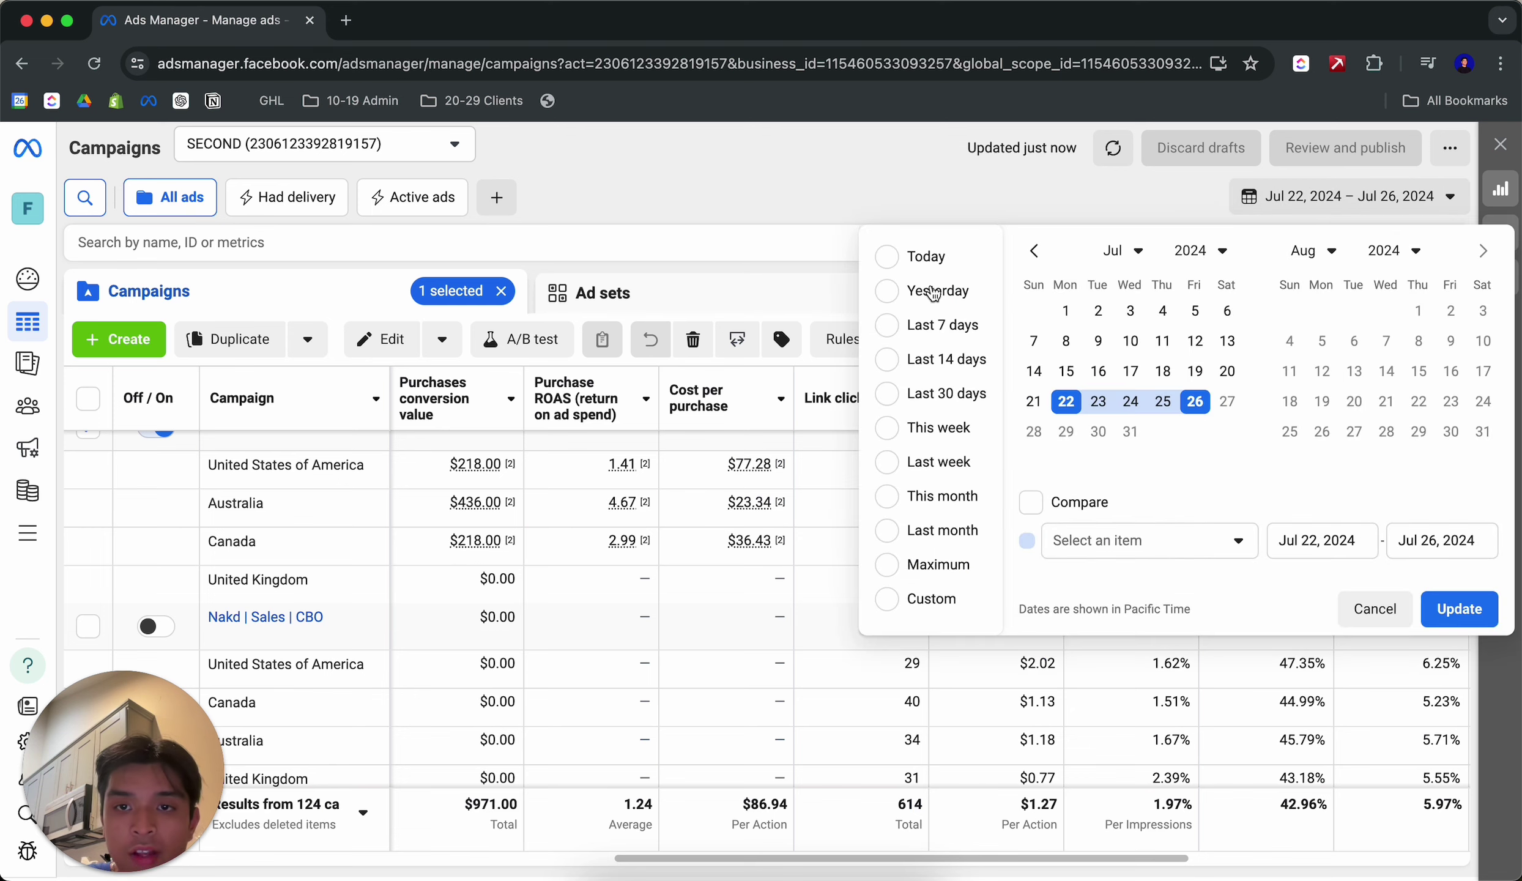
pyautogui.click(937, 256)
pyautogui.rightClick(789, 375)
pyautogui.click(483, 614)
pyautogui.hscroll(5, 885, 634)
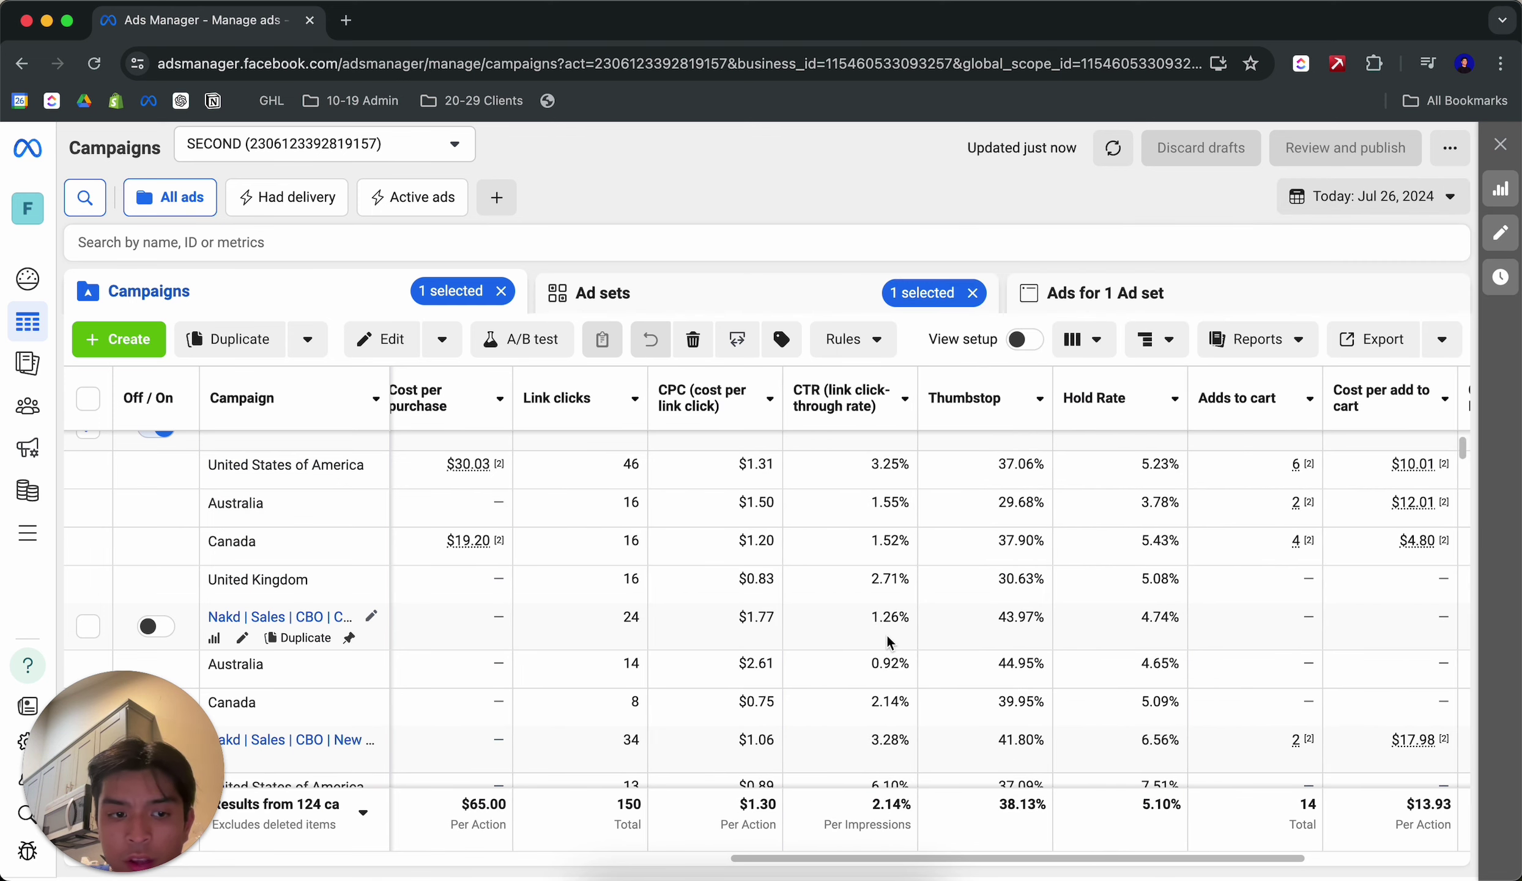
pyautogui.scroll(-1, 875, 632)
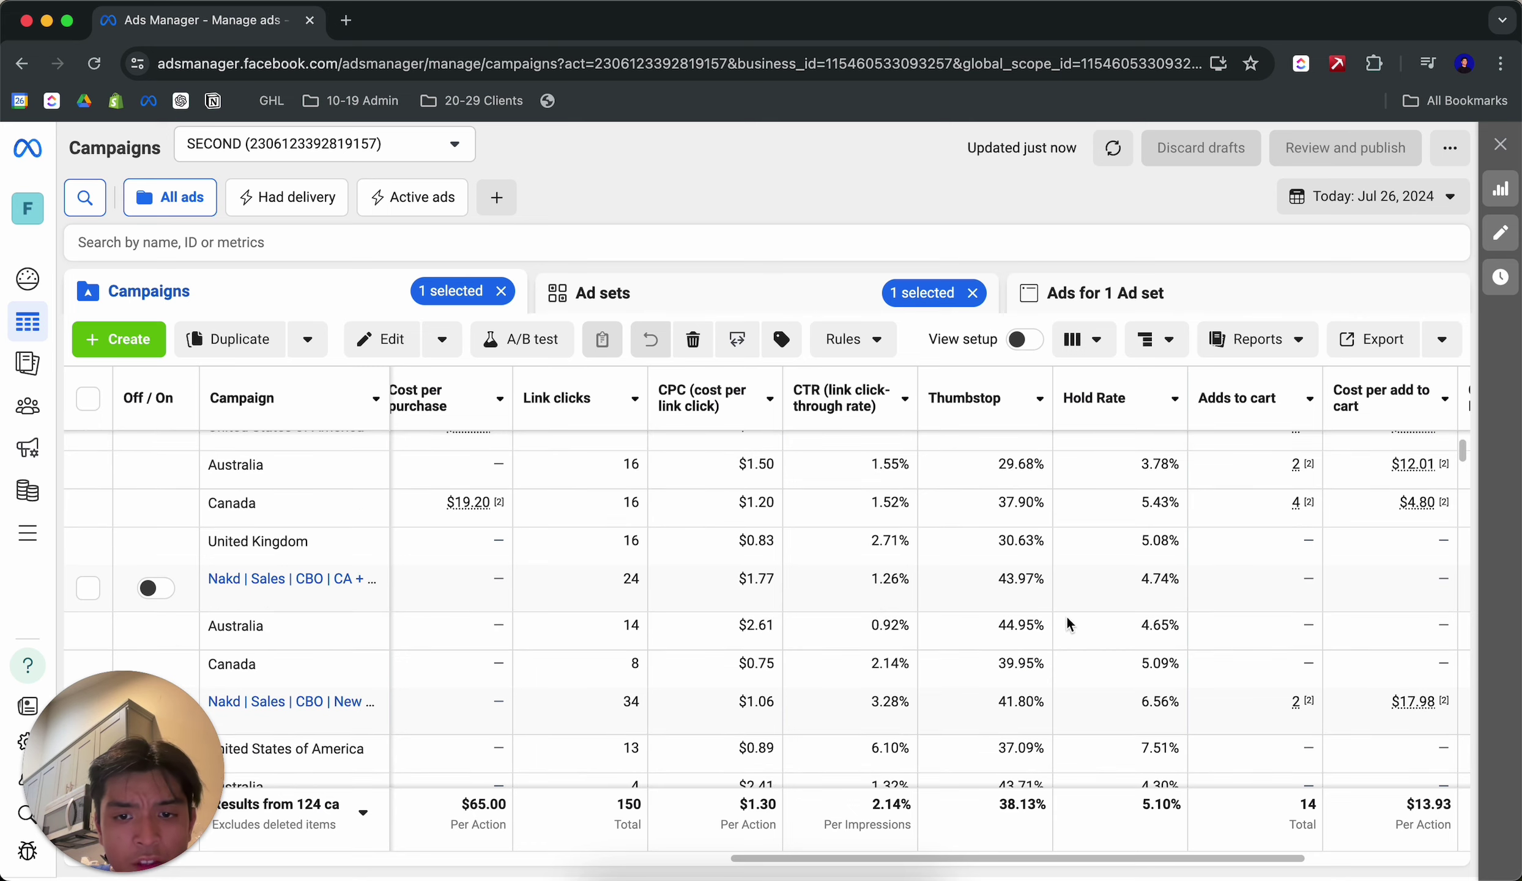
pyautogui.hscroll(-10, 844, 628)
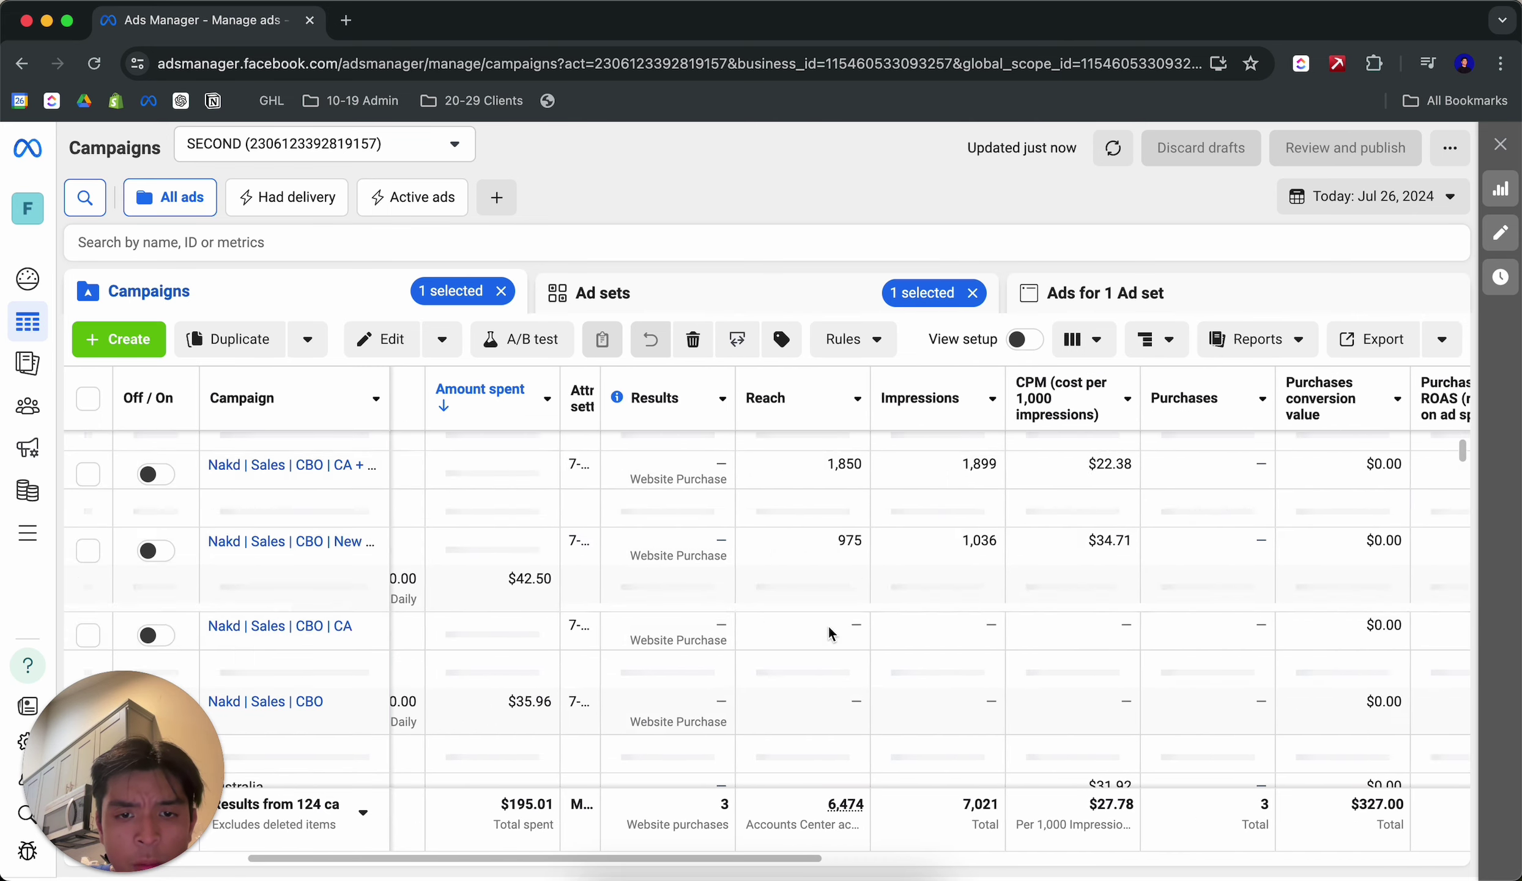
pyautogui.hscroll(-5, 734, 619)
pyautogui.scroll(2, 294, 536)
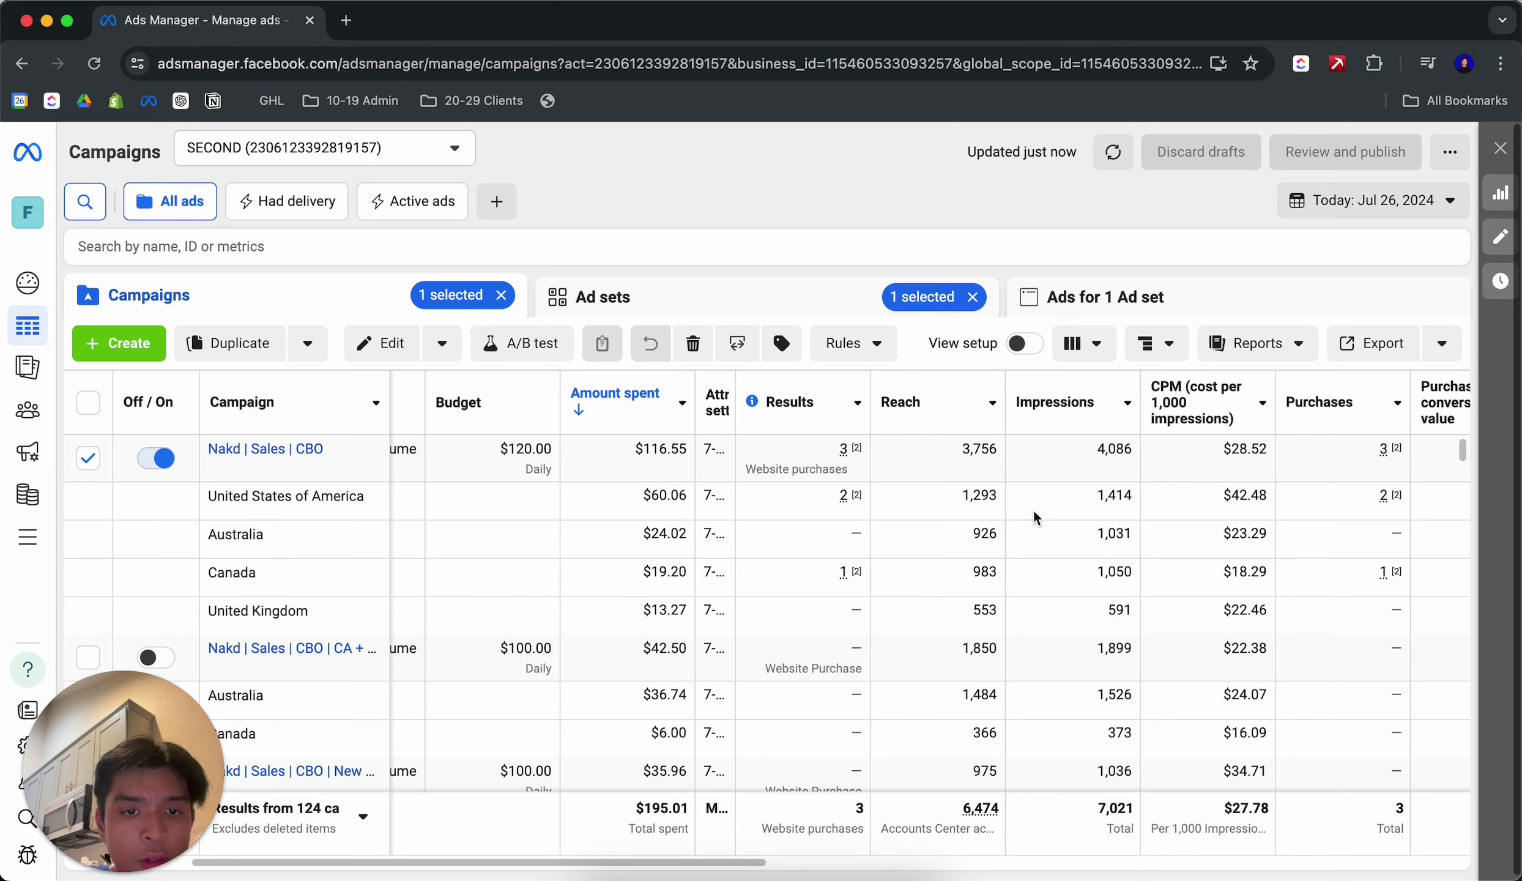
pyautogui.click(100, 463)
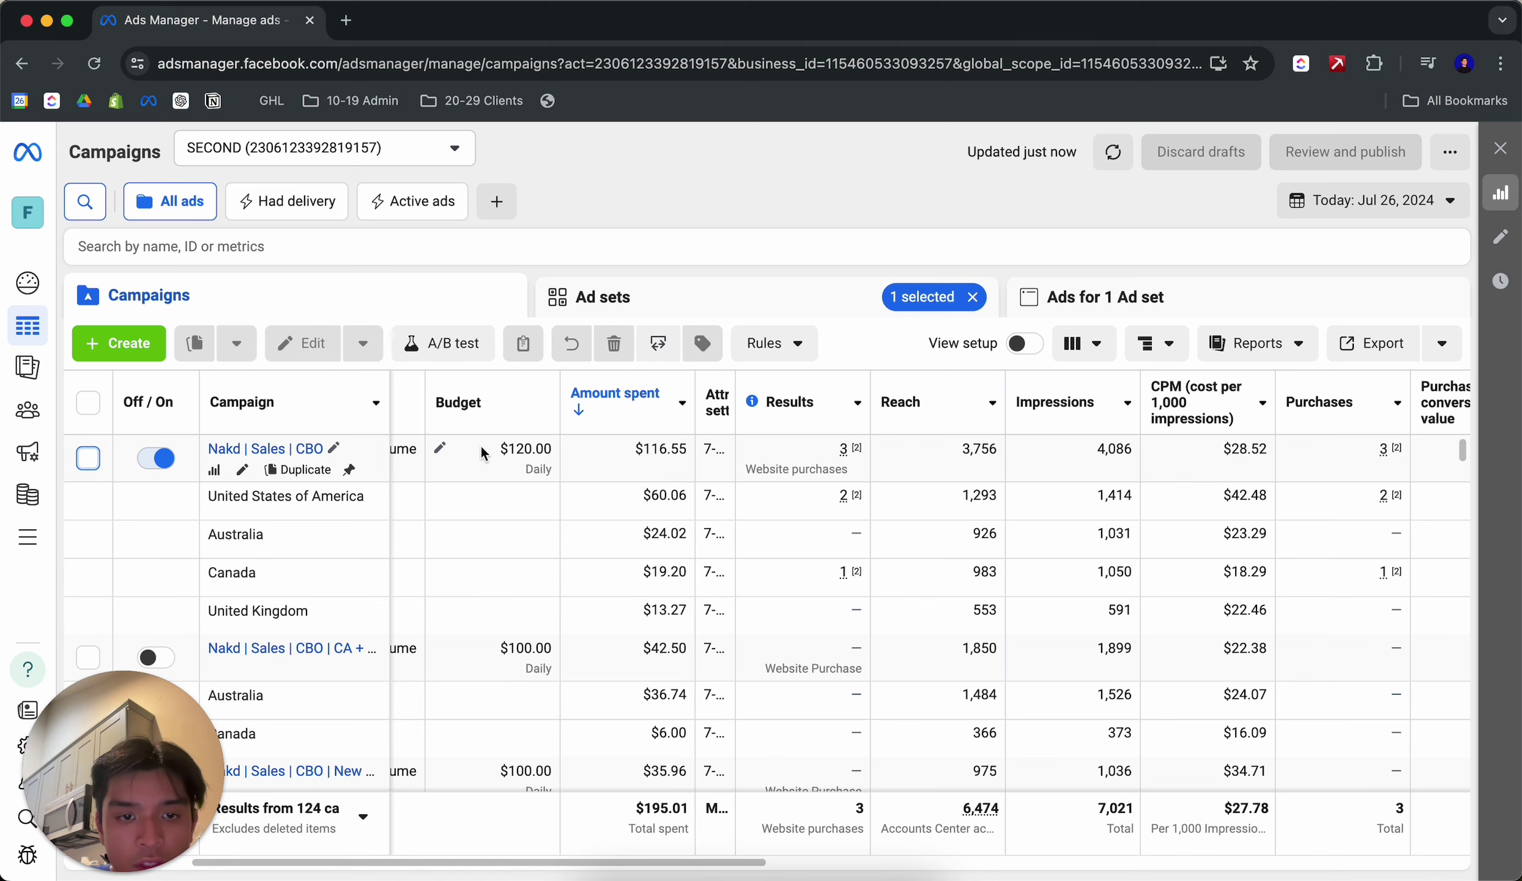
pyautogui.hscroll(6, 985, 493)
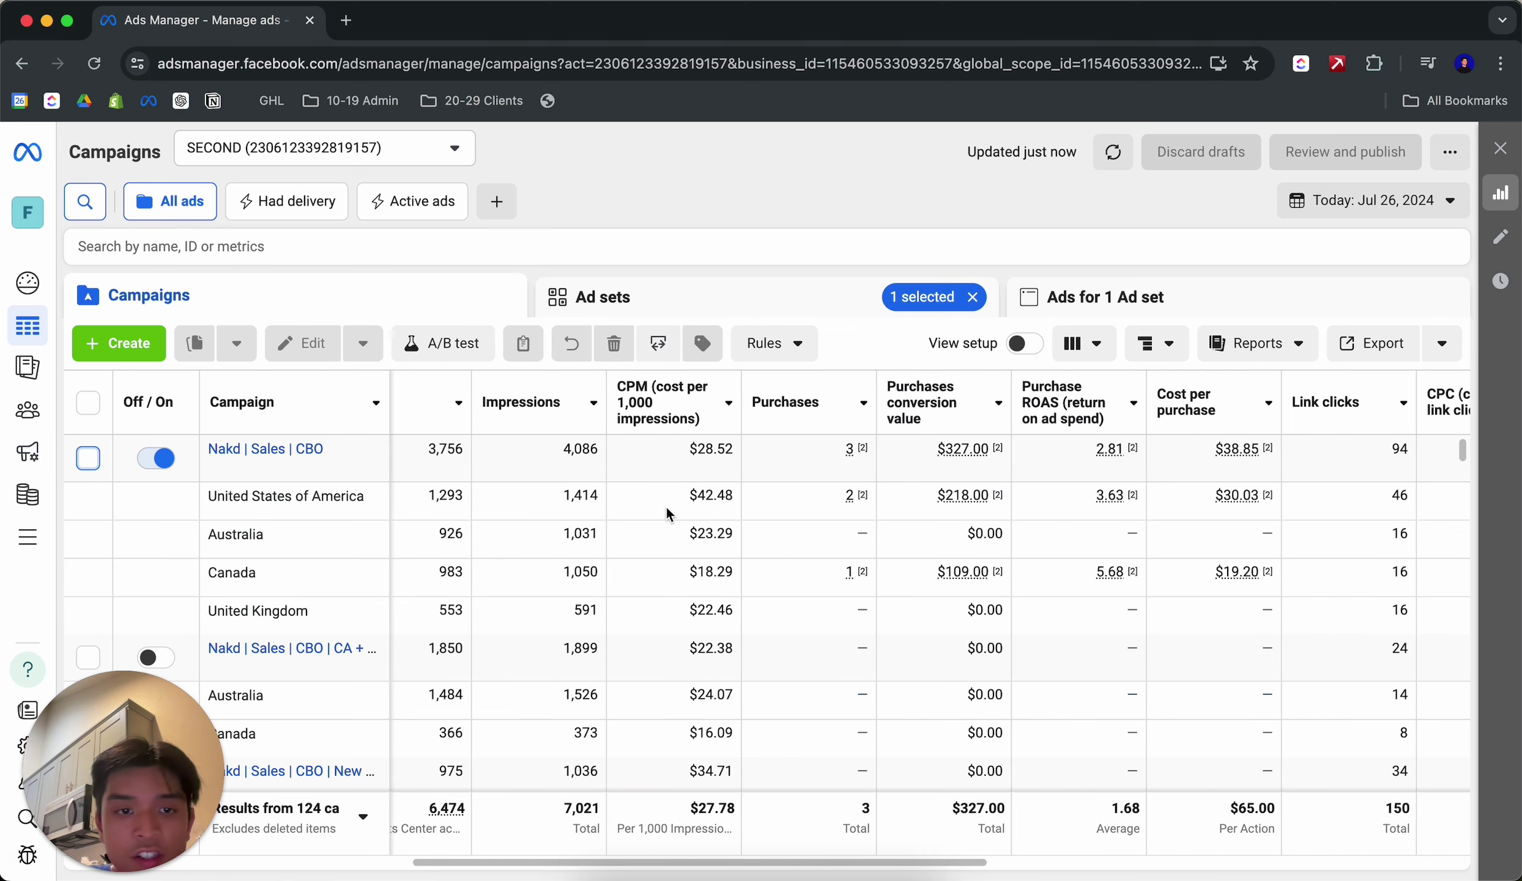
pyautogui.hscroll(-5, 568, 511)
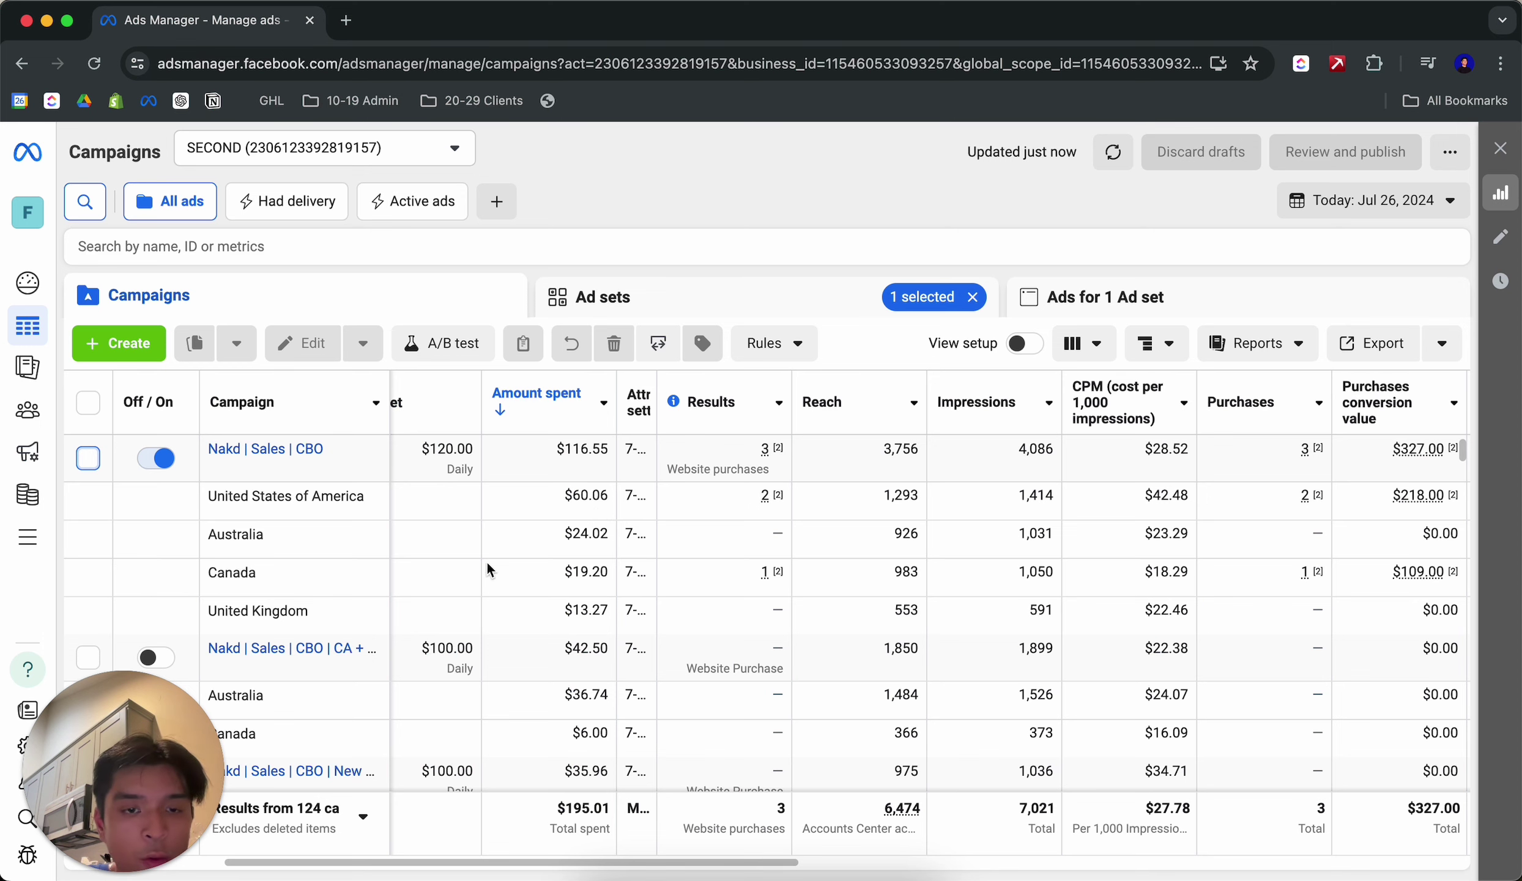
pyautogui.click(1370, 201)
pyautogui.click(944, 302)
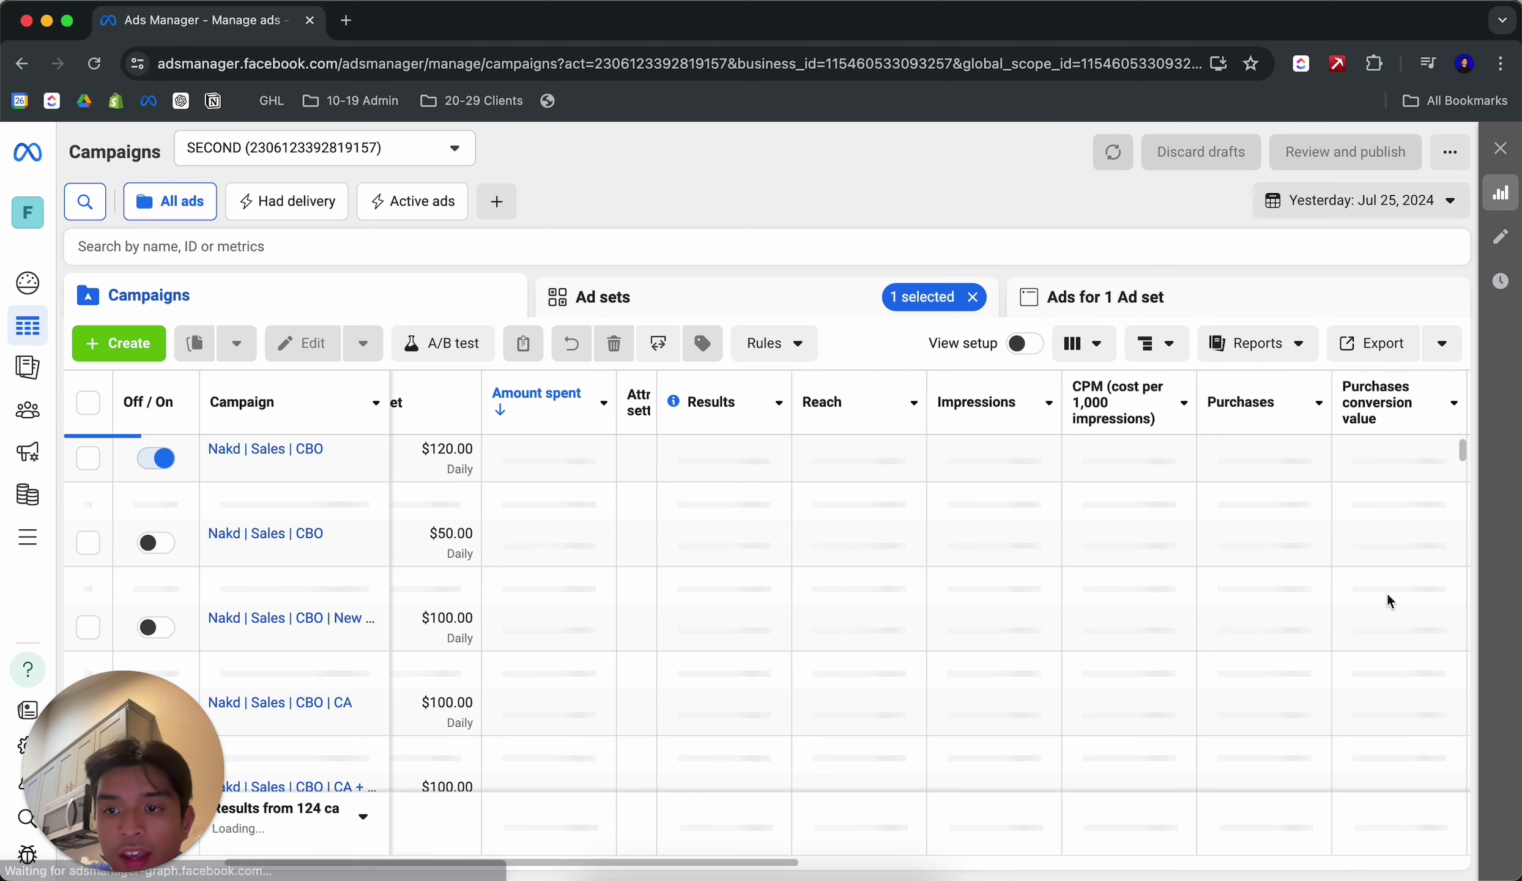
pyautogui.hscroll(3, 877, 499)
pyautogui.hscroll(3, 881, 504)
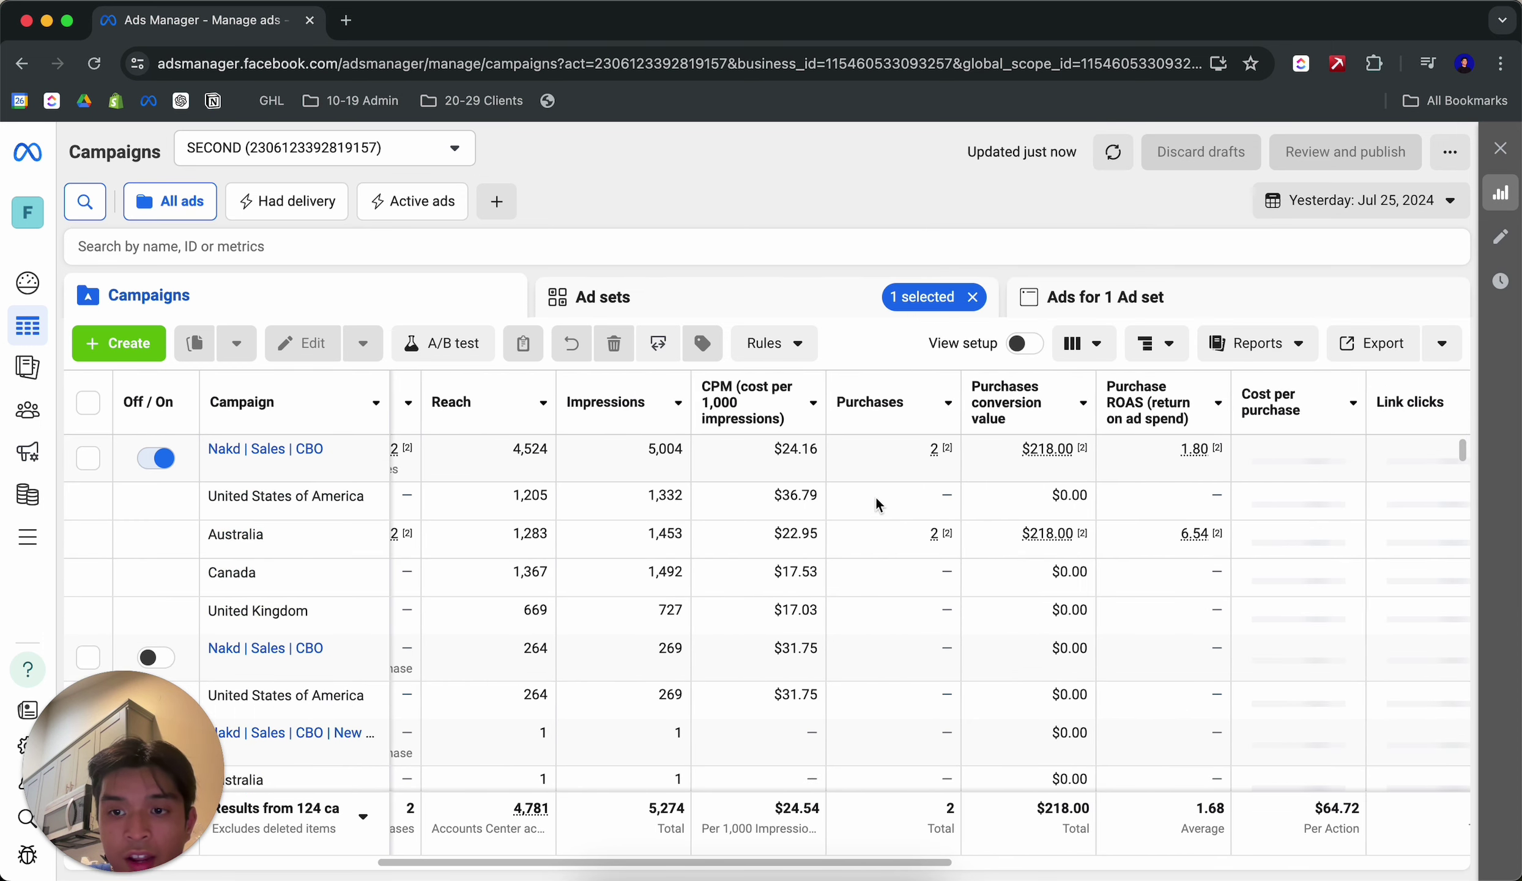
pyautogui.hscroll(-2, 637, 455)
pyautogui.hscroll(2, 756, 483)
pyautogui.hscroll(4, 756, 483)
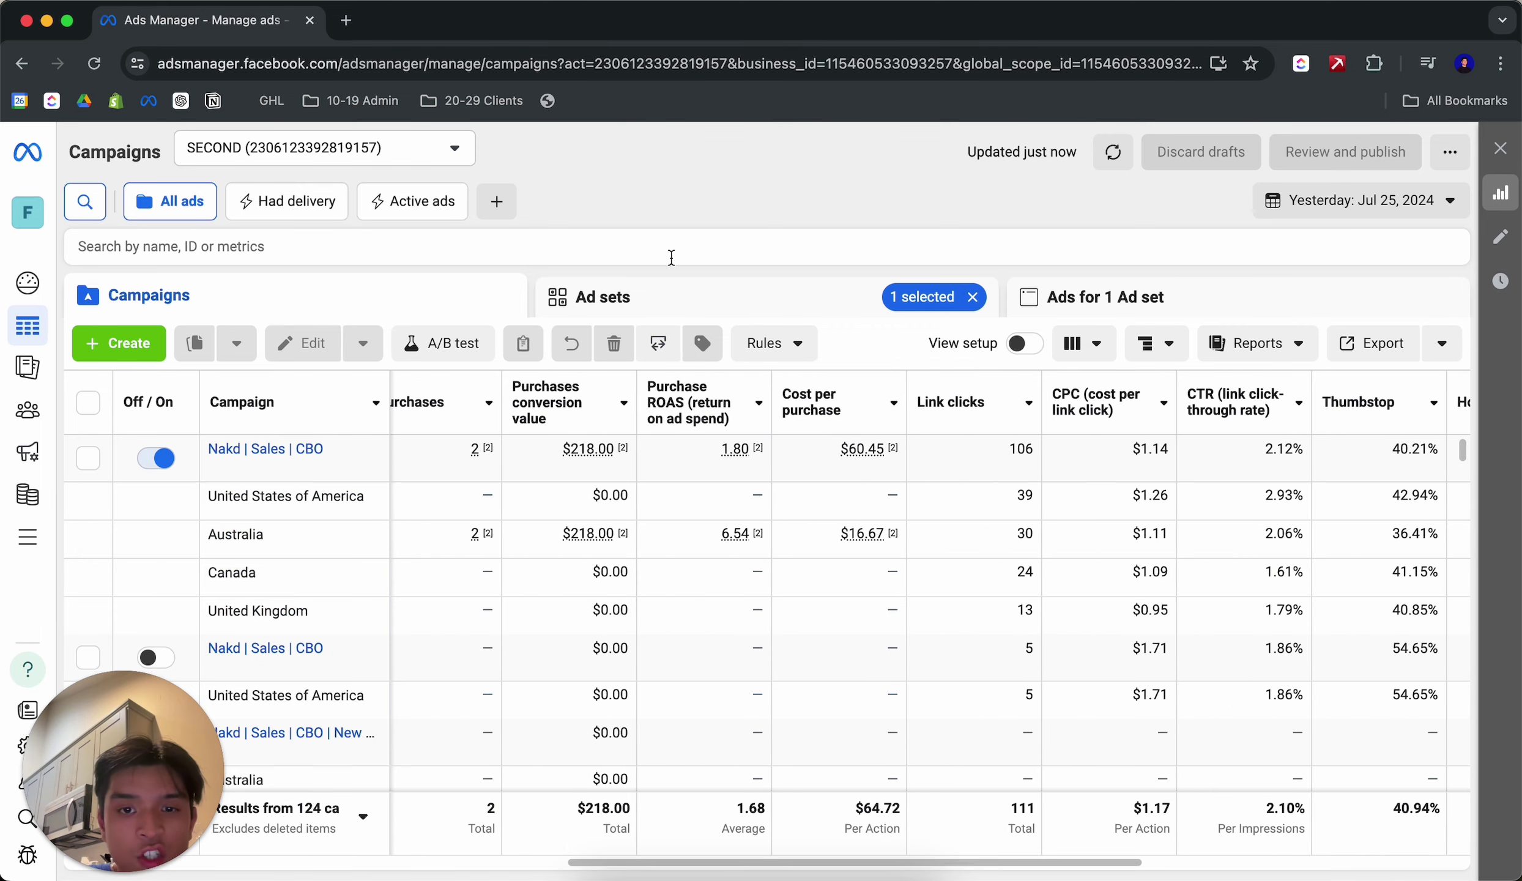
pyautogui.hscroll(-8, 613, 457)
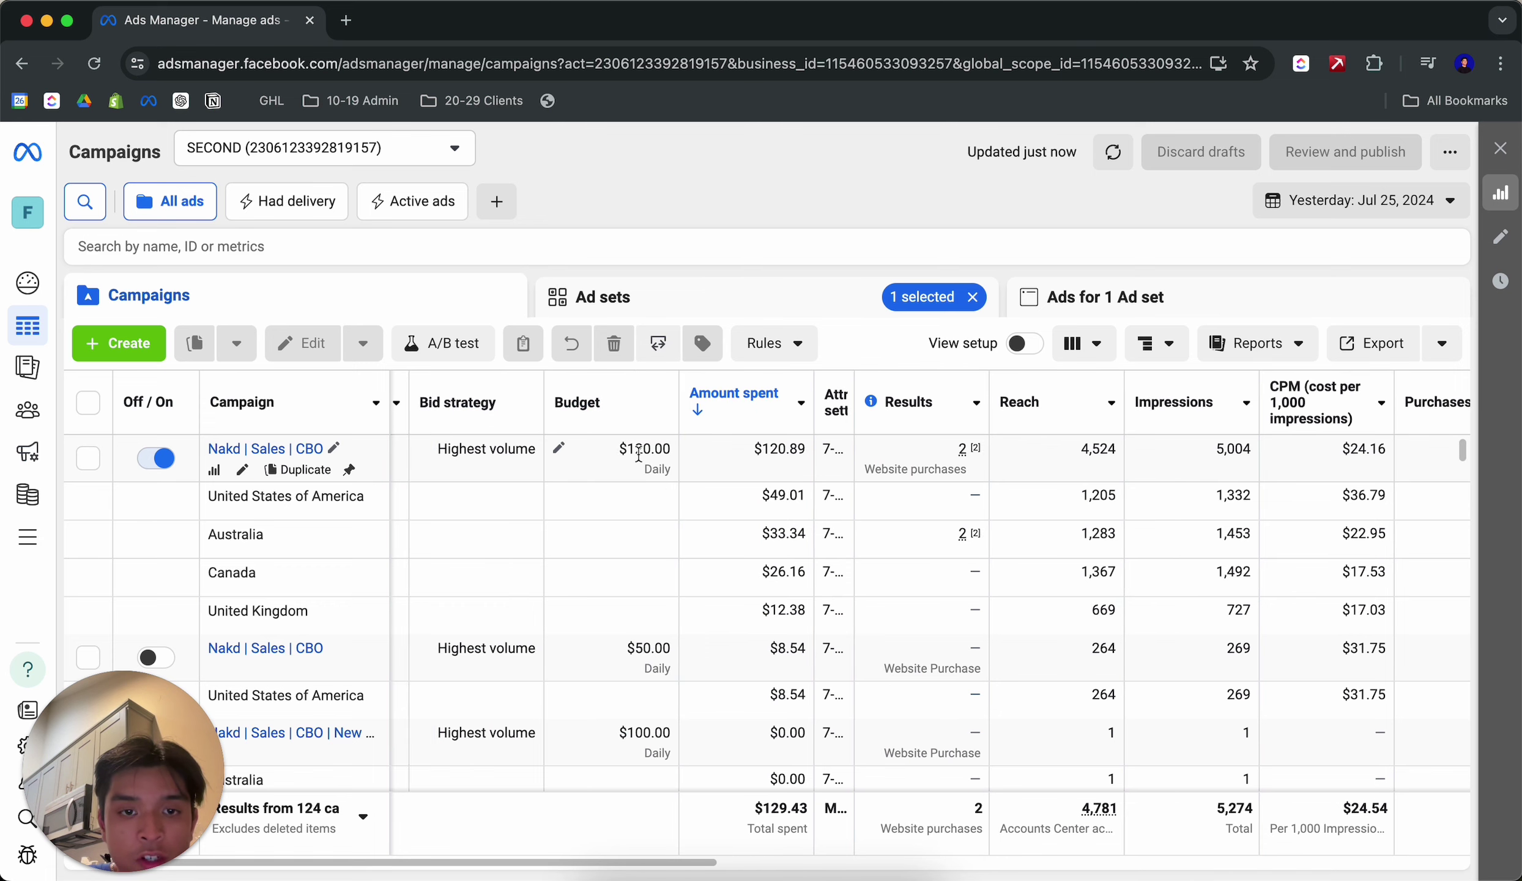
pyautogui.click(1358, 202)
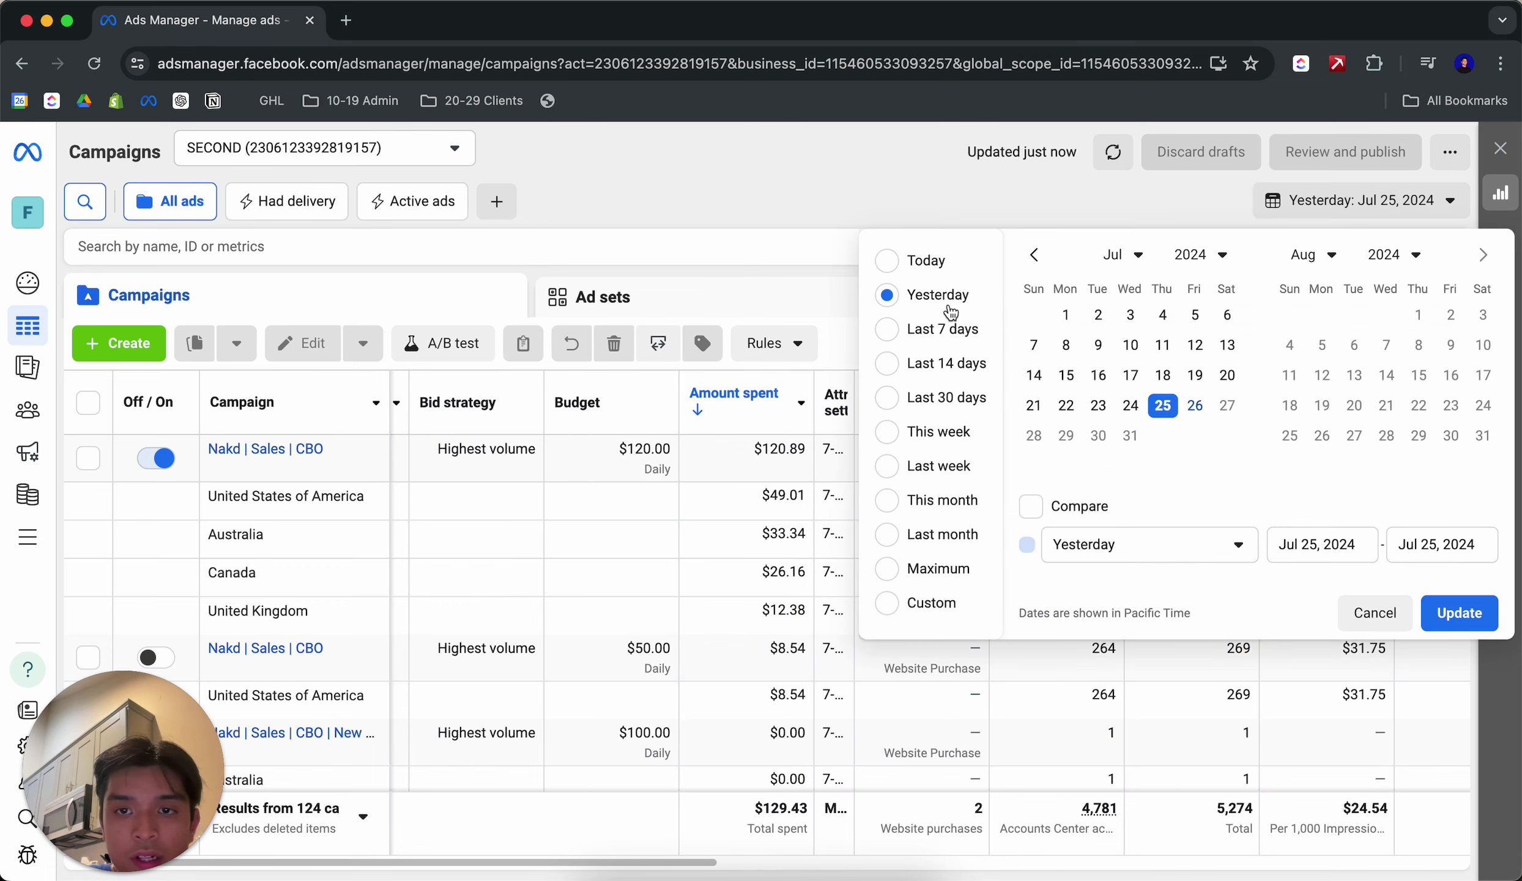
pyautogui.click(899, 261)
pyautogui.hscroll(10, 966, 511)
pyautogui.click(885, 455)
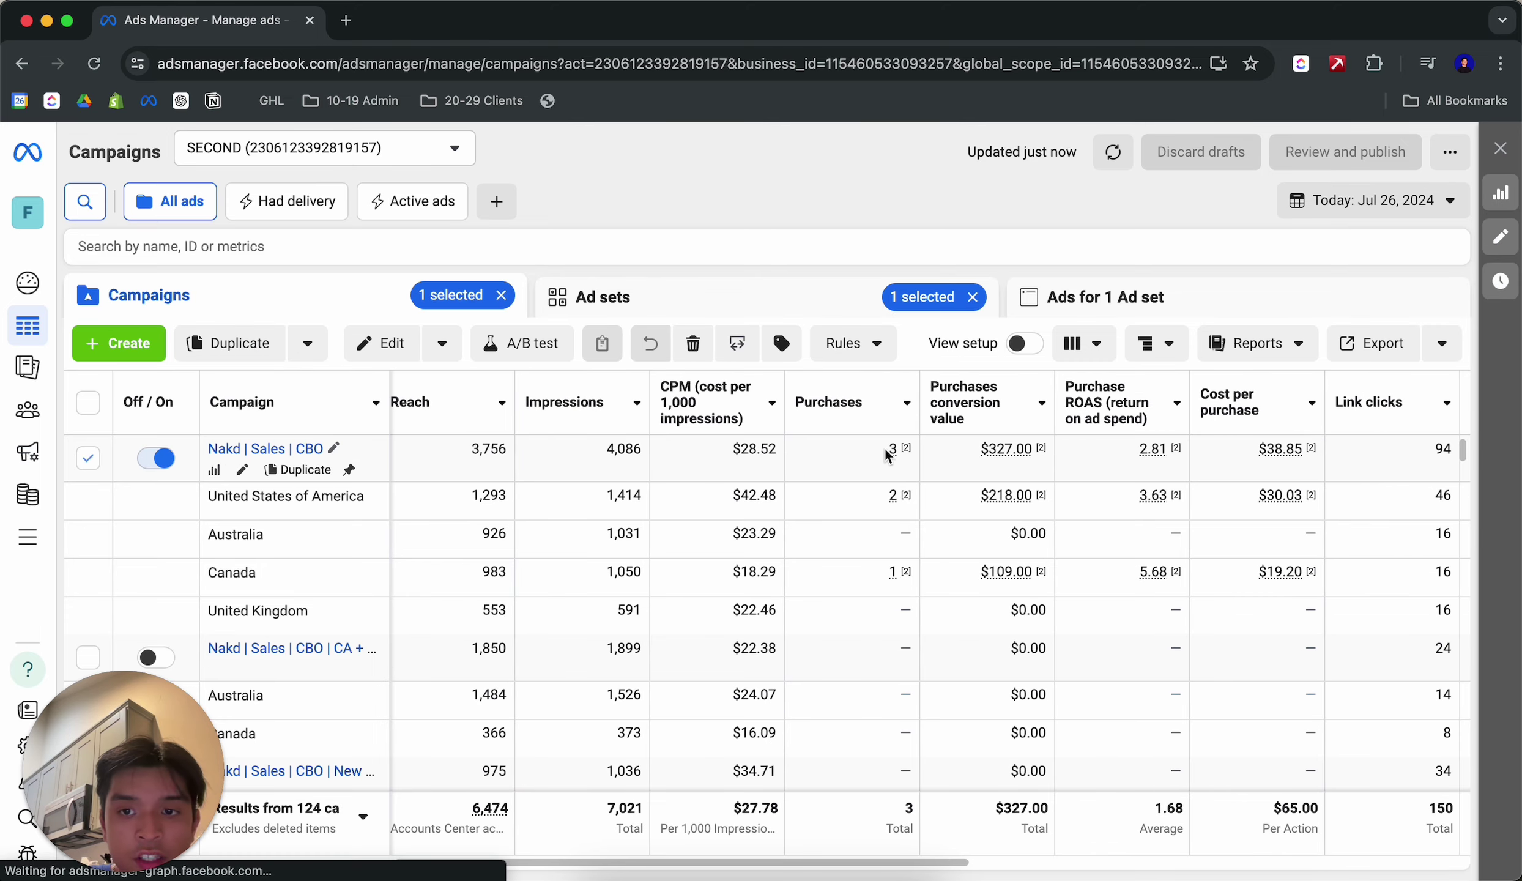
pyautogui.click(89, 460)
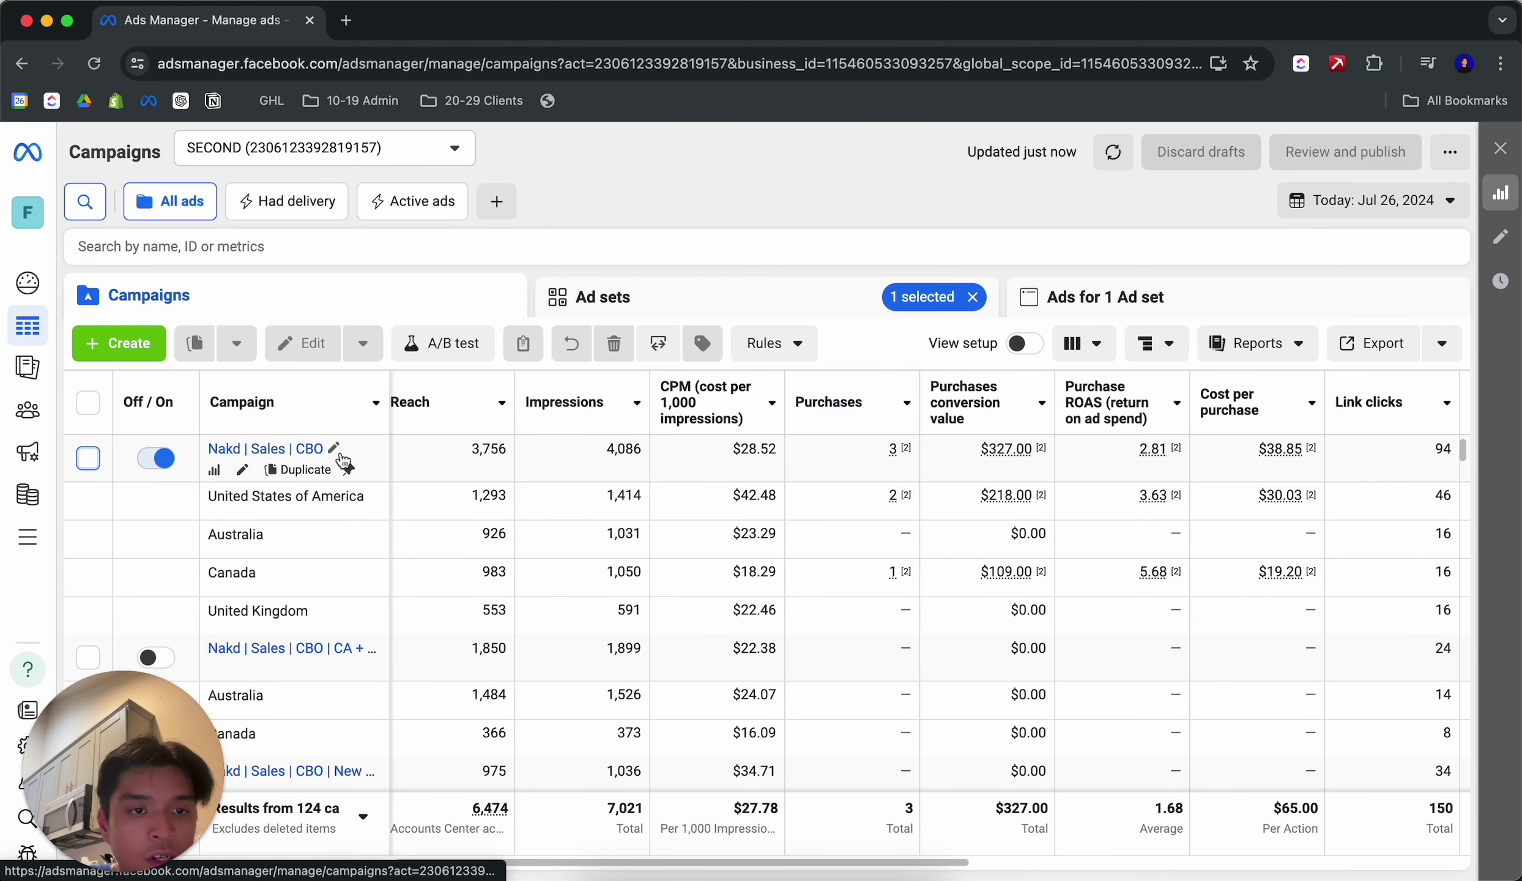
# Open Nakd | Sales | CBO's ad sets, deselect New Sales Ad Set, and reopen the campaign.
pyautogui.click(293, 456)
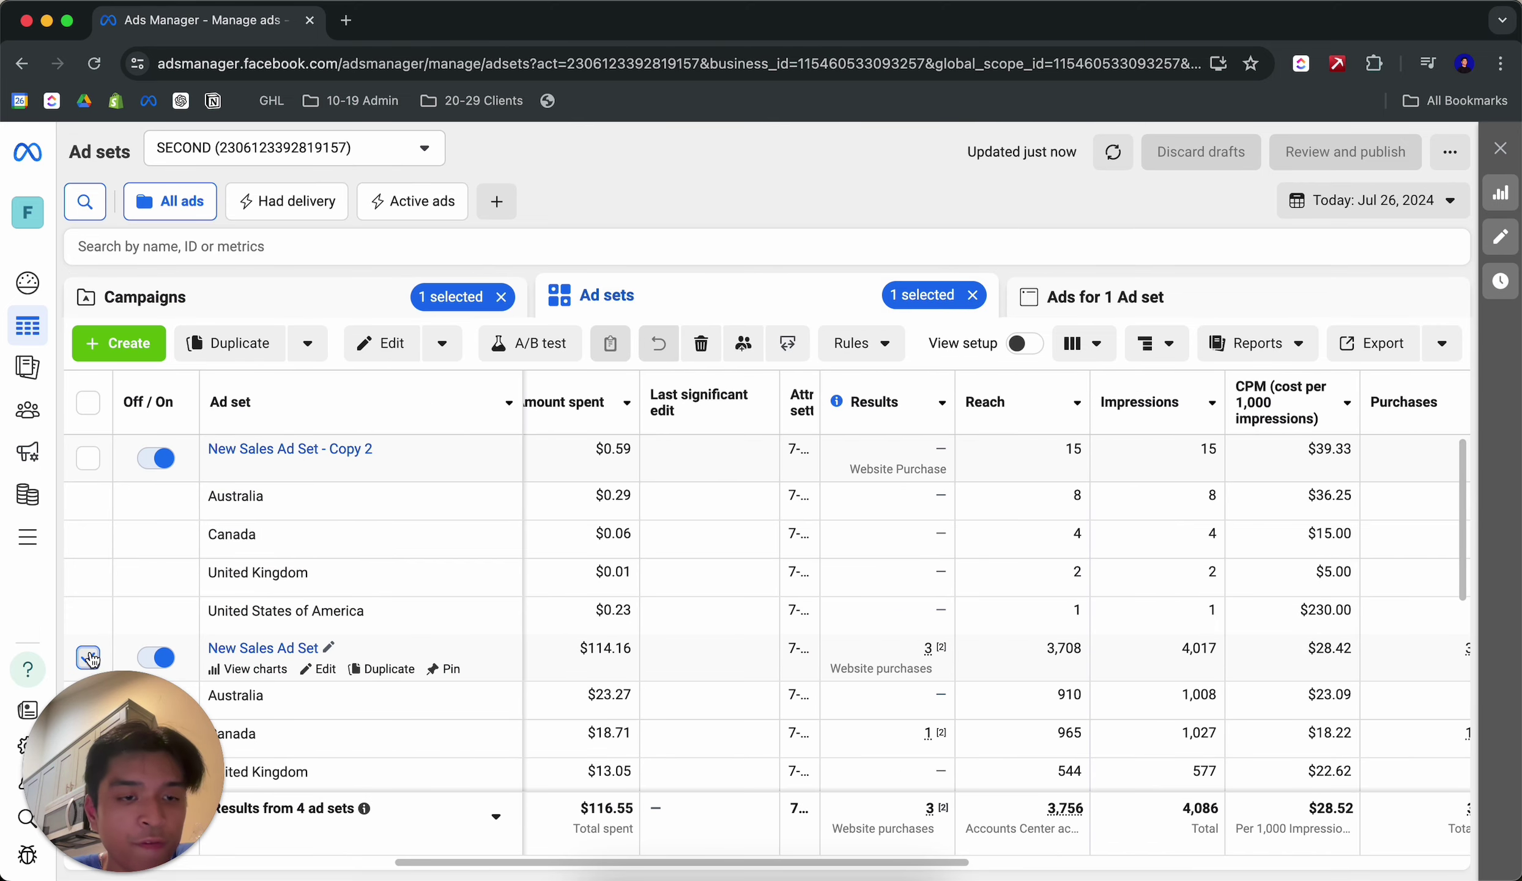
pyautogui.click(89, 657)
pyautogui.moveTo(105, 740); pyautogui.dragTo(1322, 715)
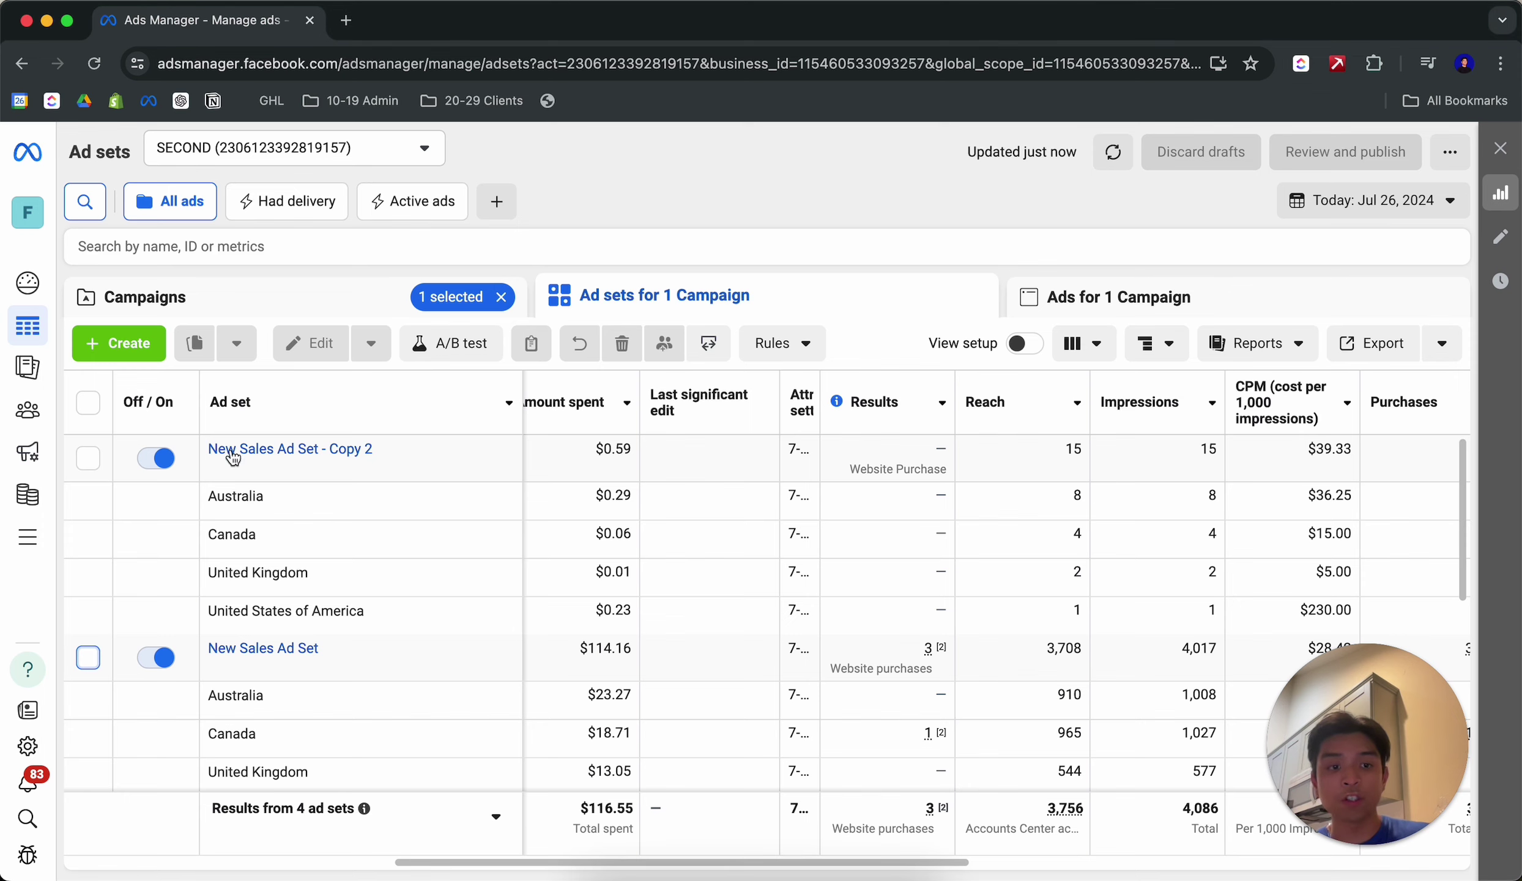
pyautogui.click(141, 296)
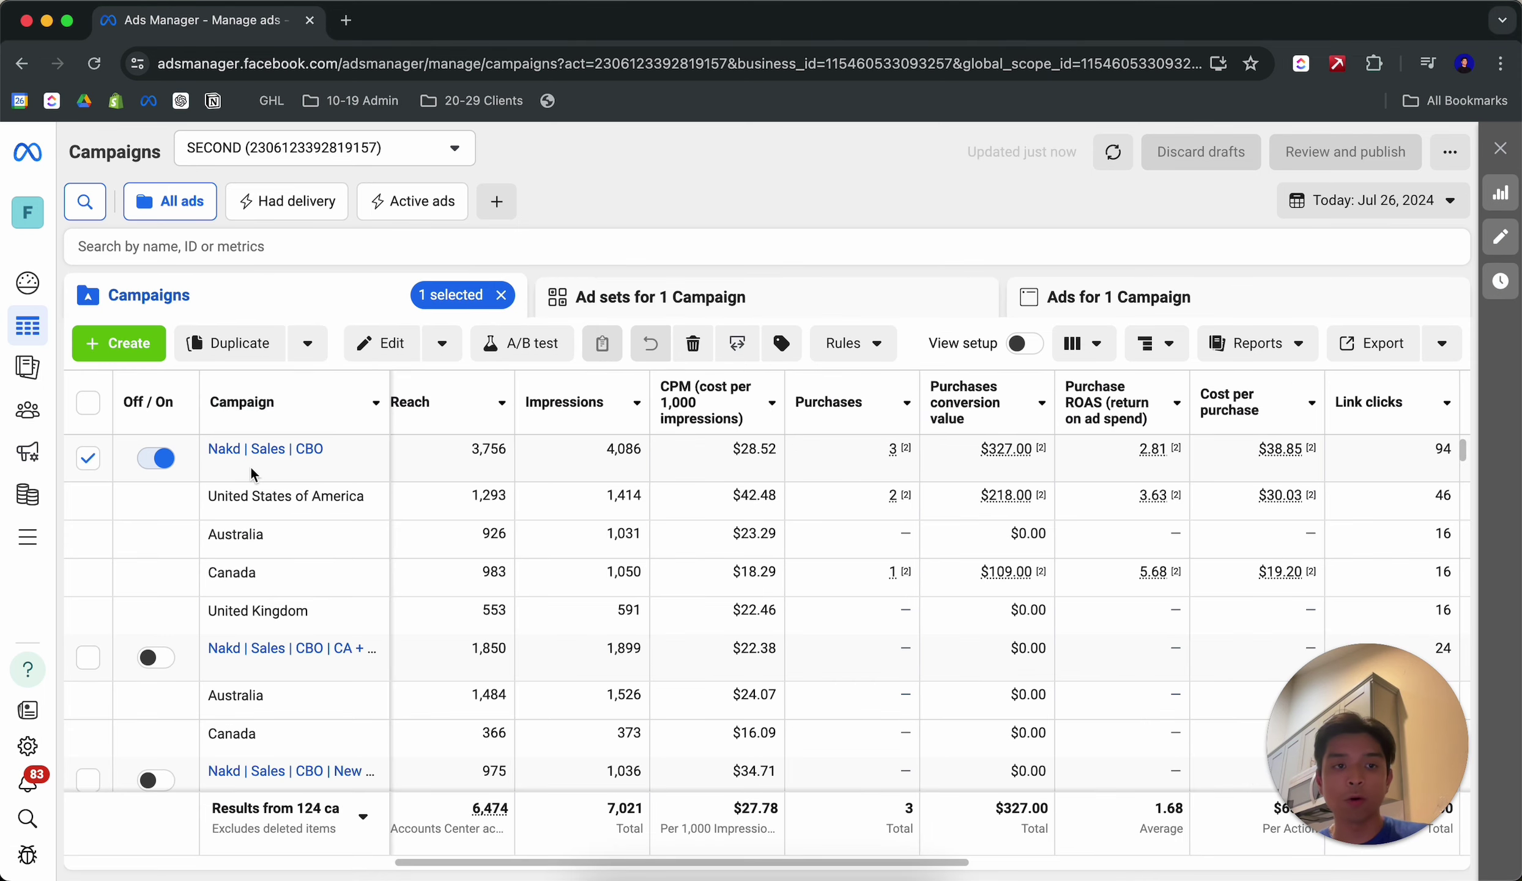
pyautogui.click(264, 449)
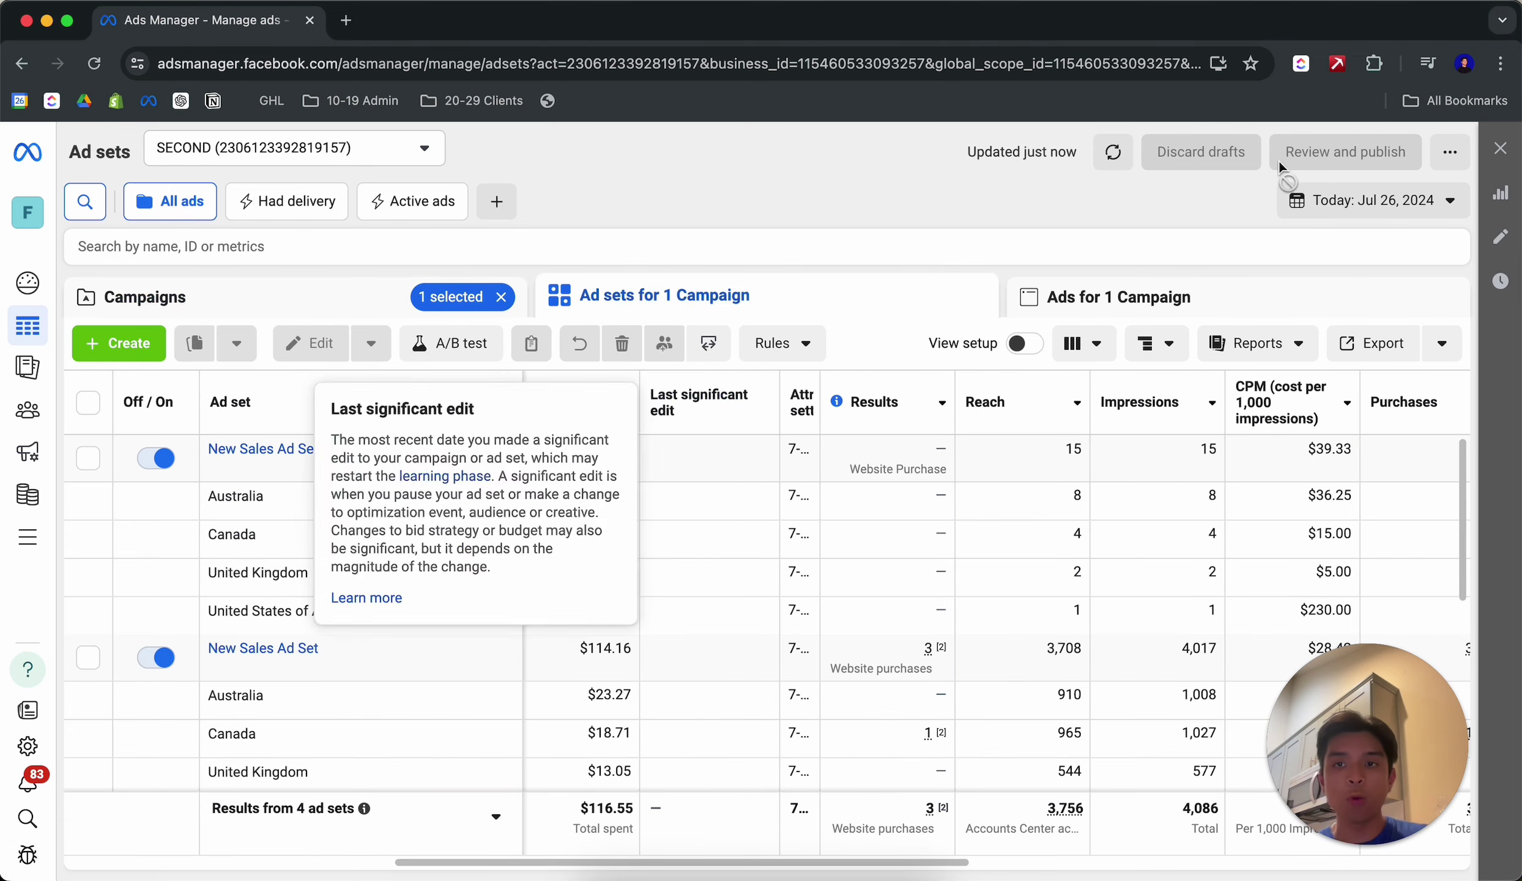
# Set the date range to Maximum and view the campaign's 9 ads with per-country CPM, purchases and ROAS.
pyautogui.click(1321, 202)
pyautogui.click(917, 572)
pyautogui.click(1458, 612)
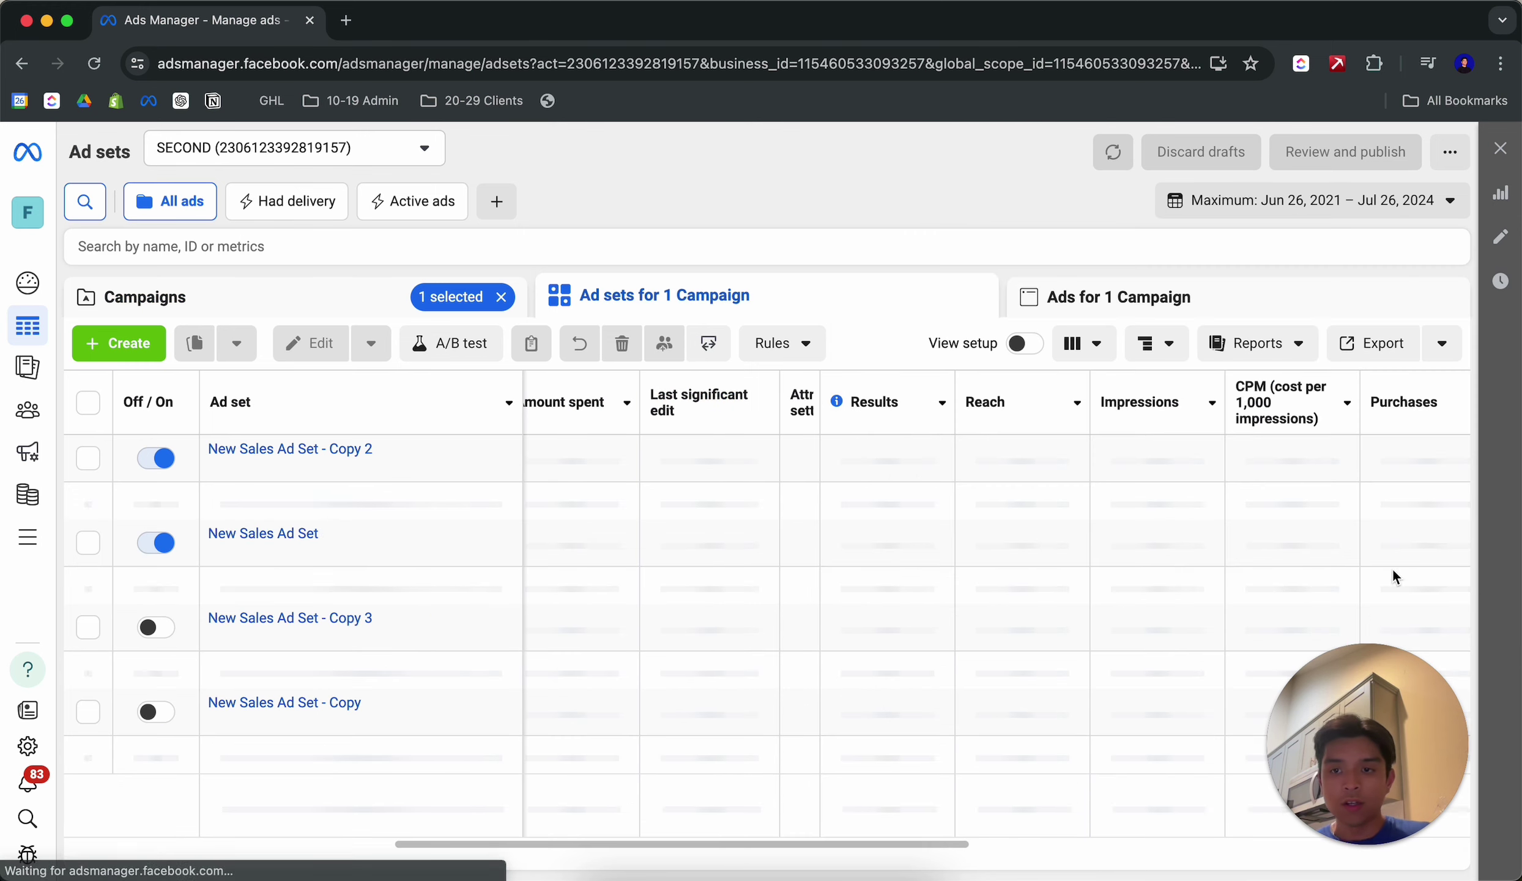
pyautogui.click(1054, 293)
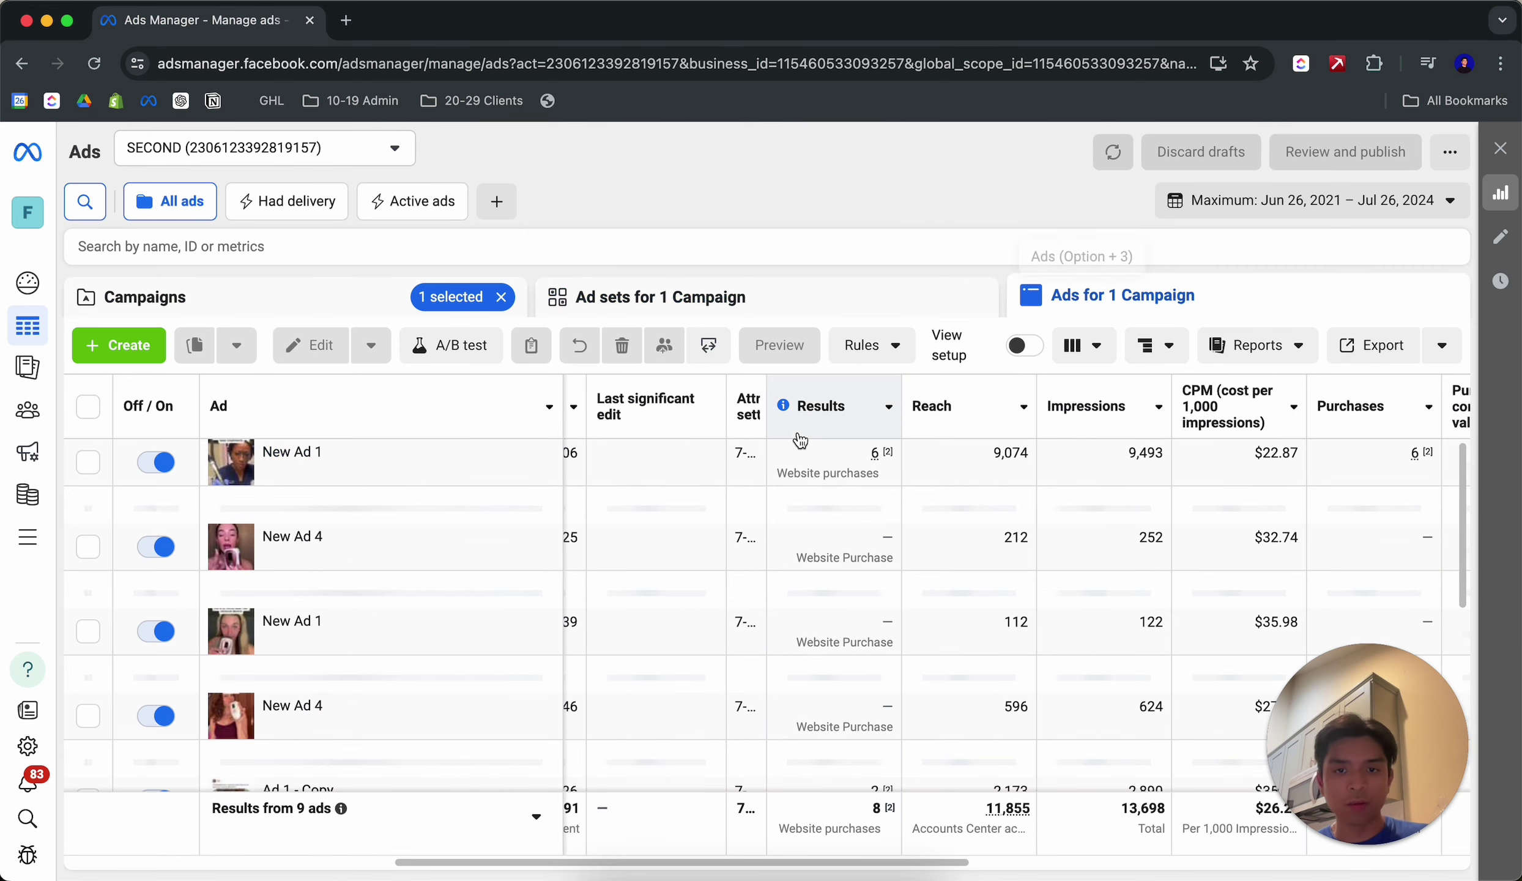
pyautogui.hscroll(10, 756, 553)
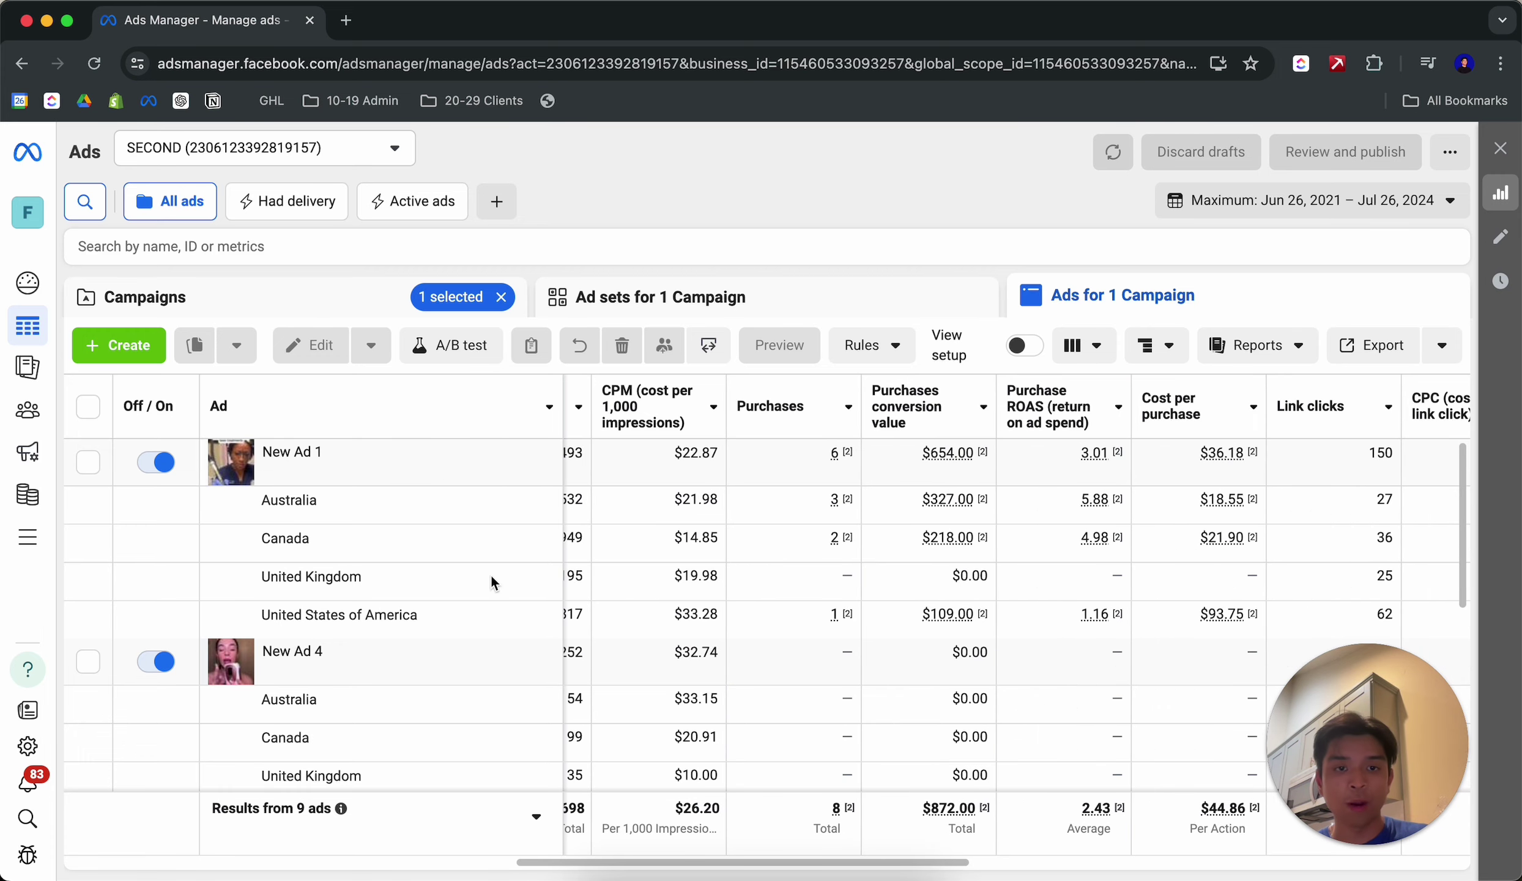
pyautogui.scroll(-10, 840, 575)
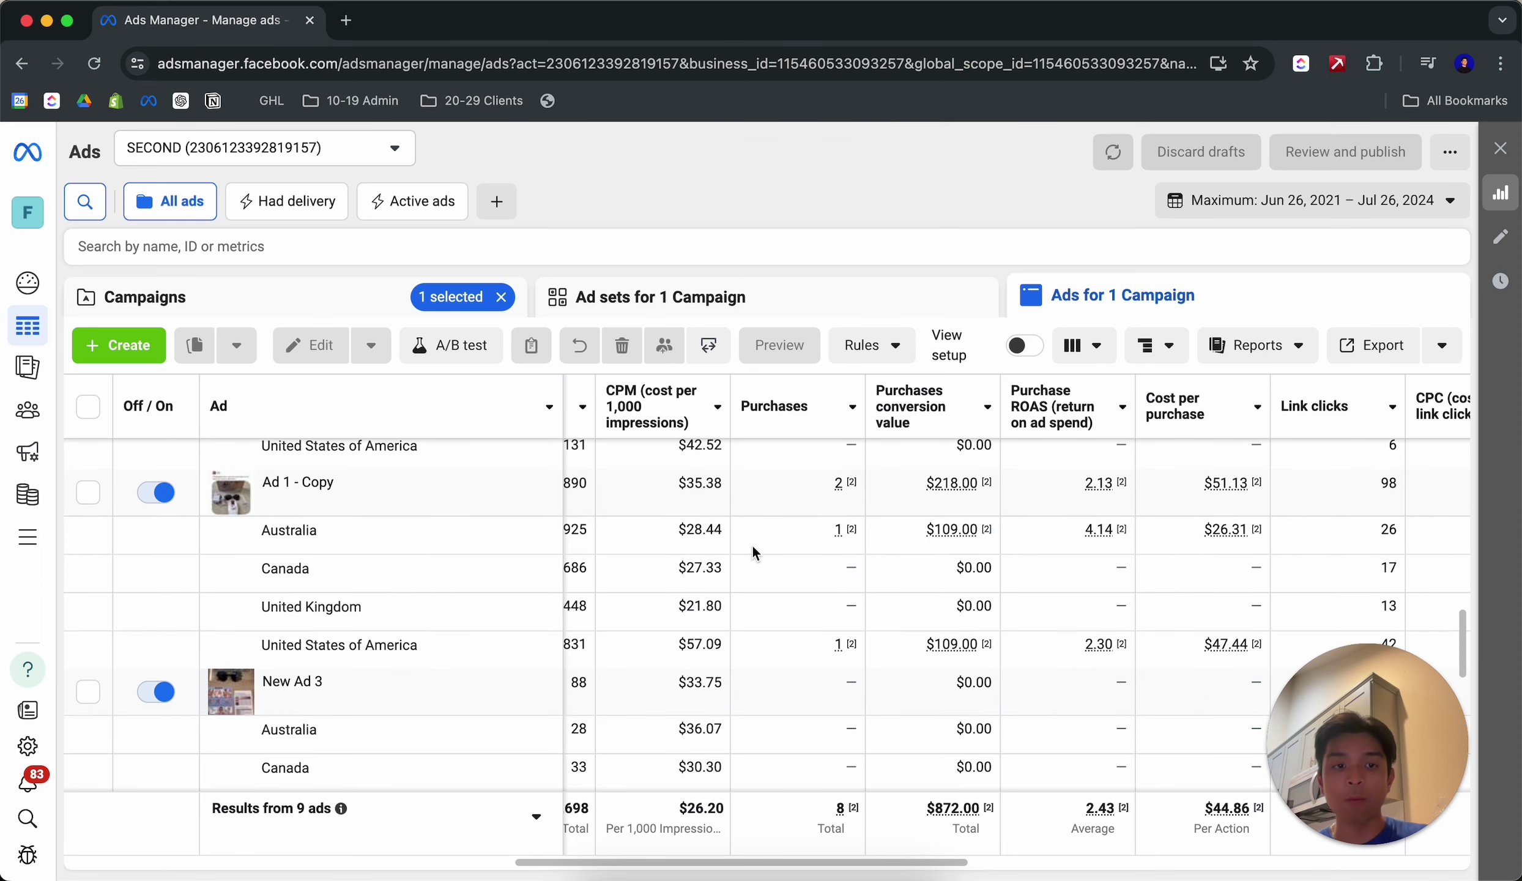
# Preview the Ad 1 - Copy creative, expanding its full ad text.
pyautogui.click(88, 494)
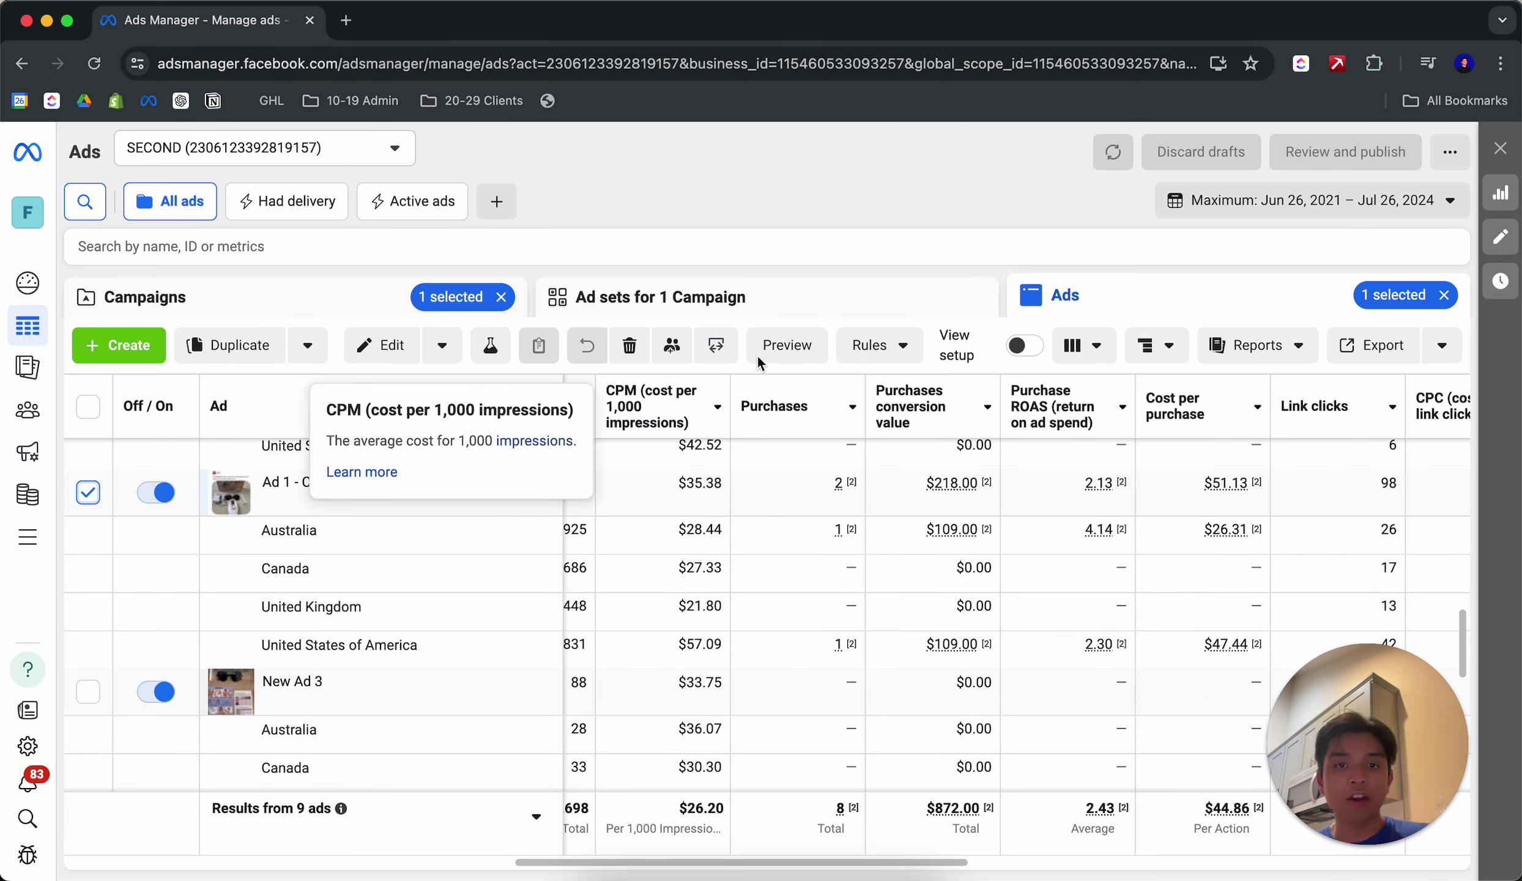
pyautogui.click(779, 346)
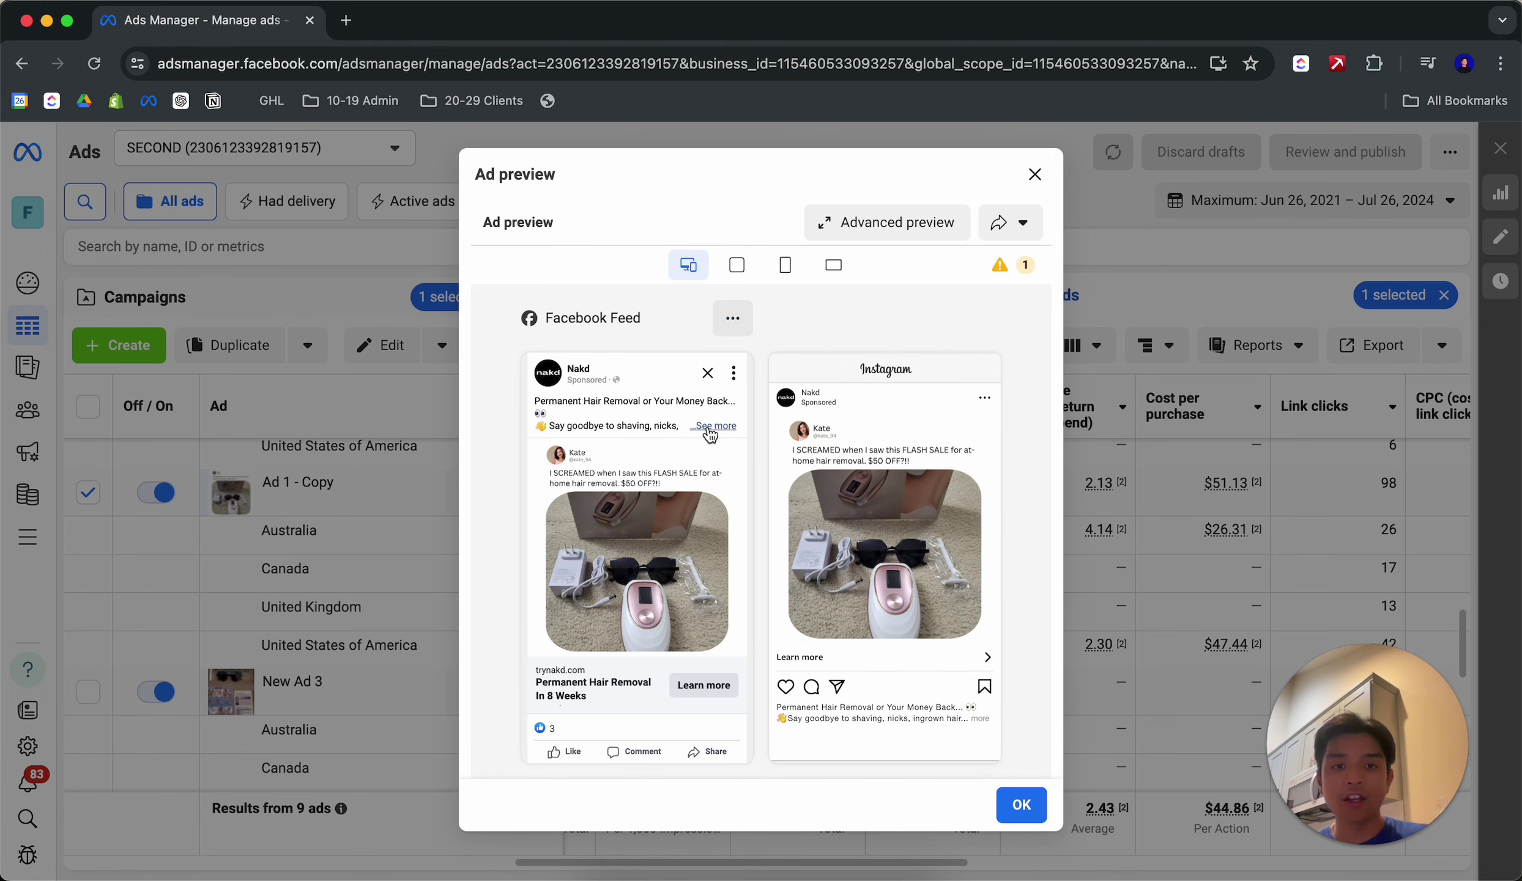
pyautogui.click(715, 428)
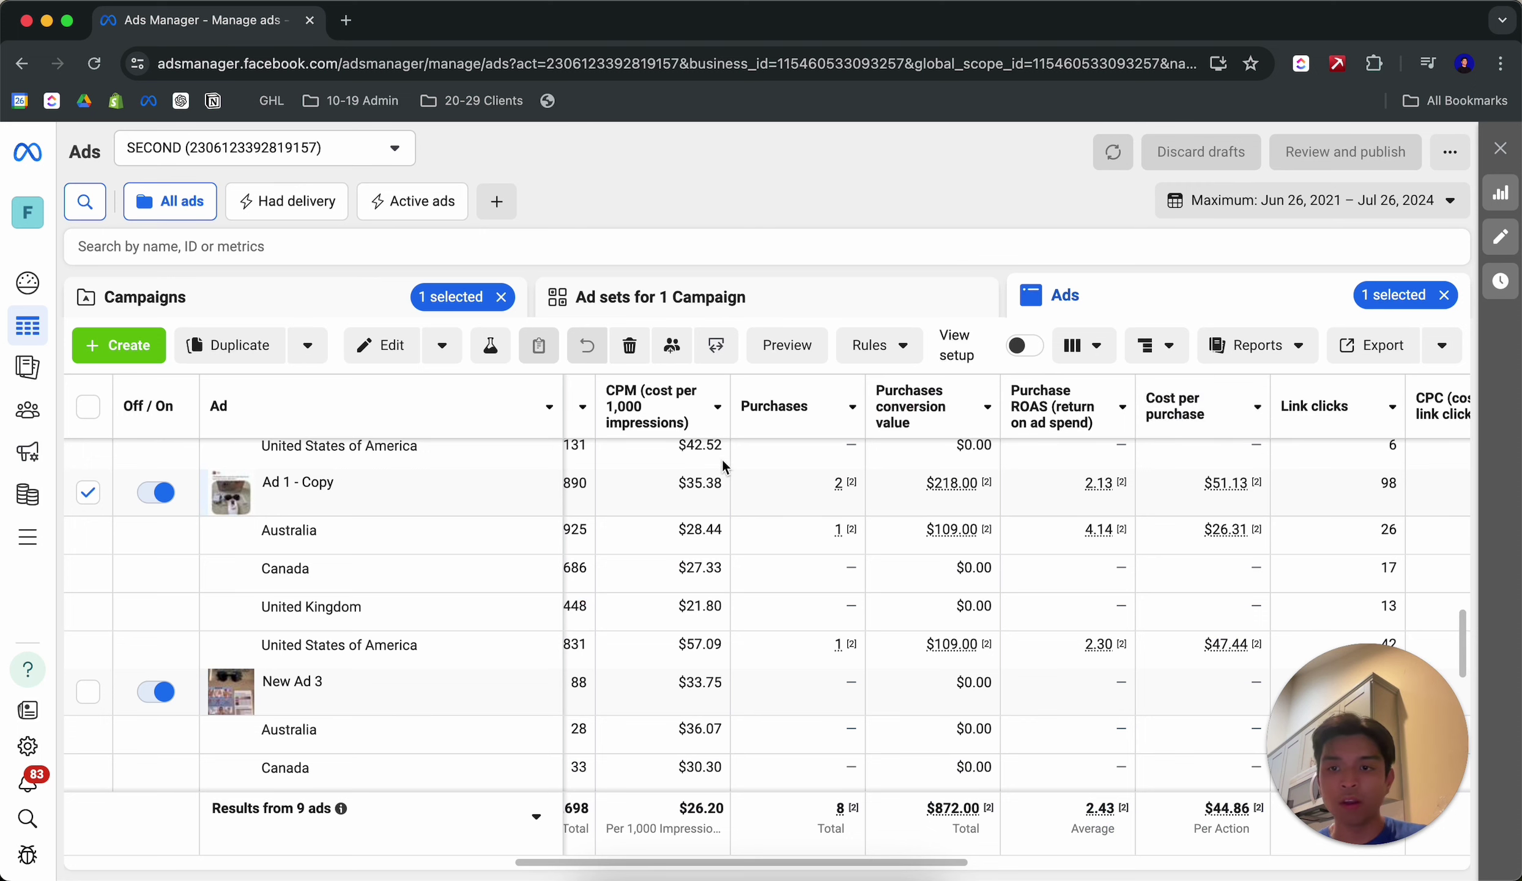
pyautogui.click(778, 354)
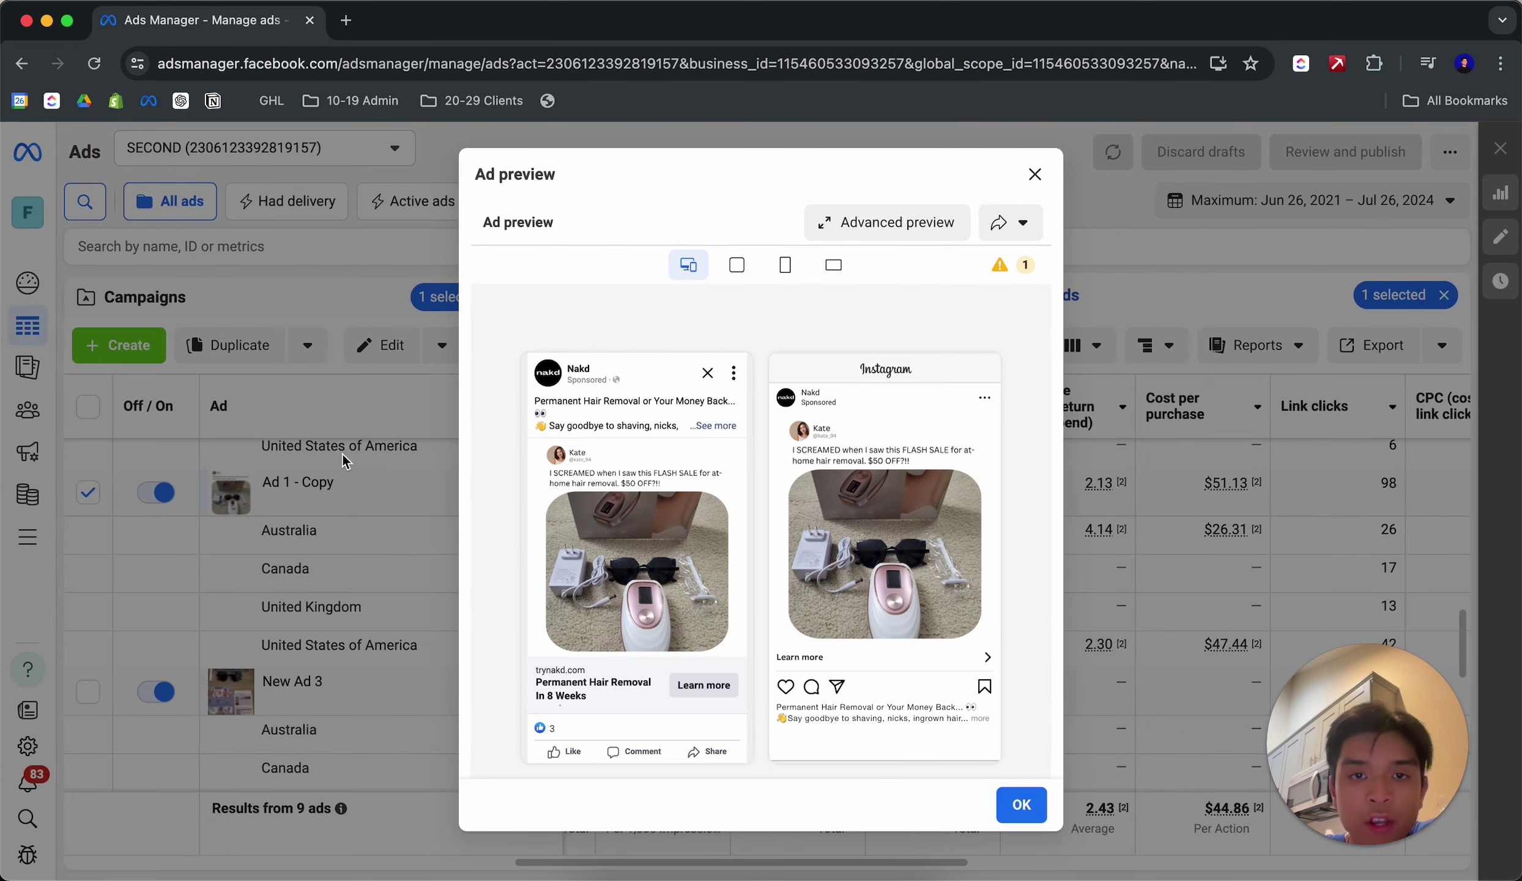
pyautogui.click(342, 454)
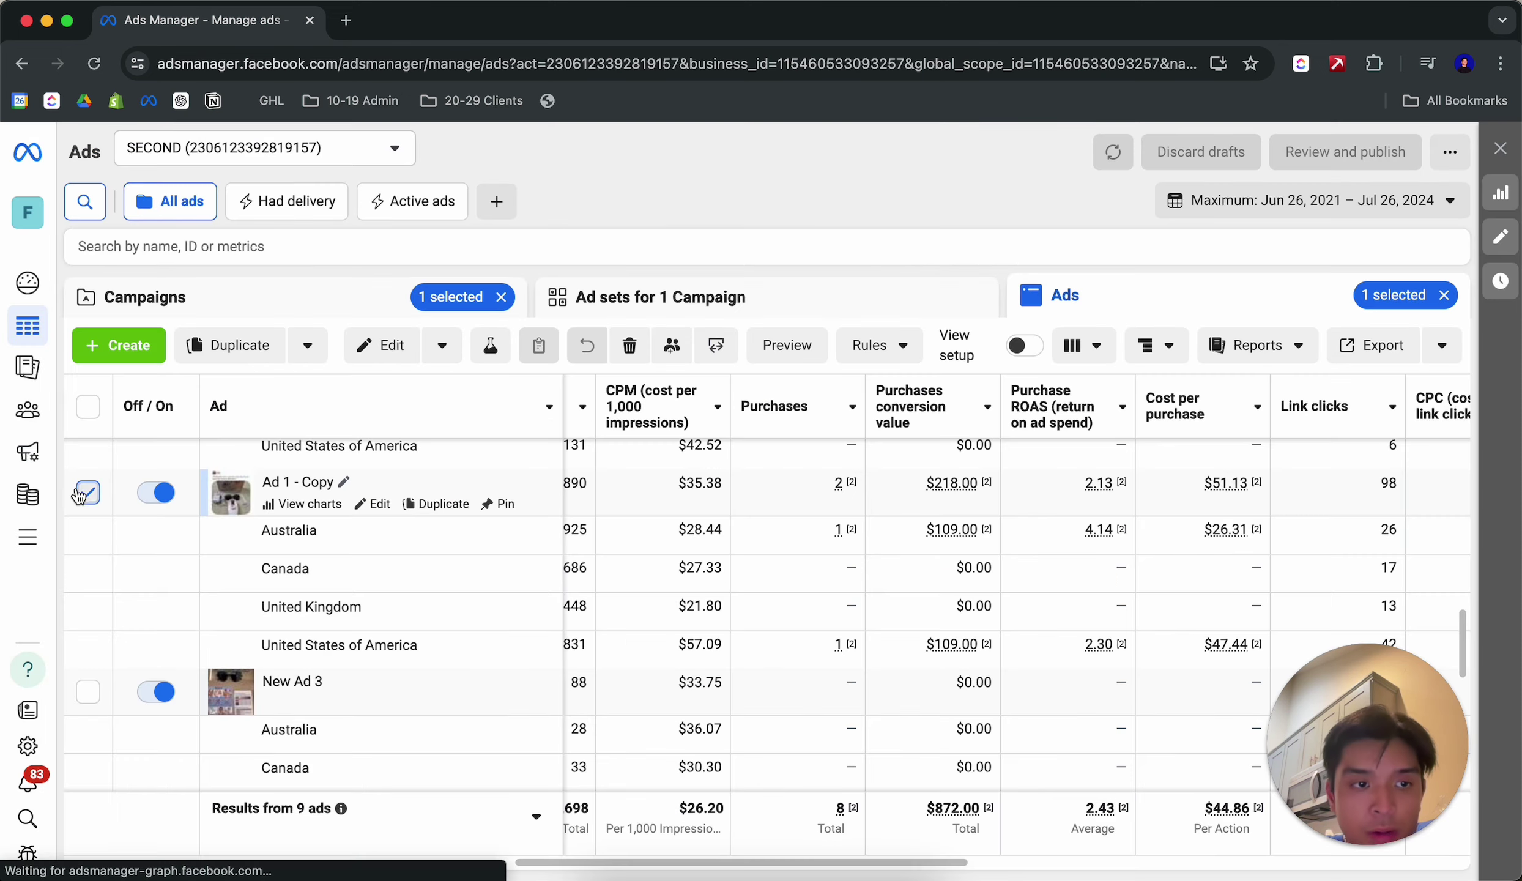
# Preview the New Ad 1 creative, then deselect it.
pyautogui.scroll(5, 394, 547)
pyautogui.click(89, 457)
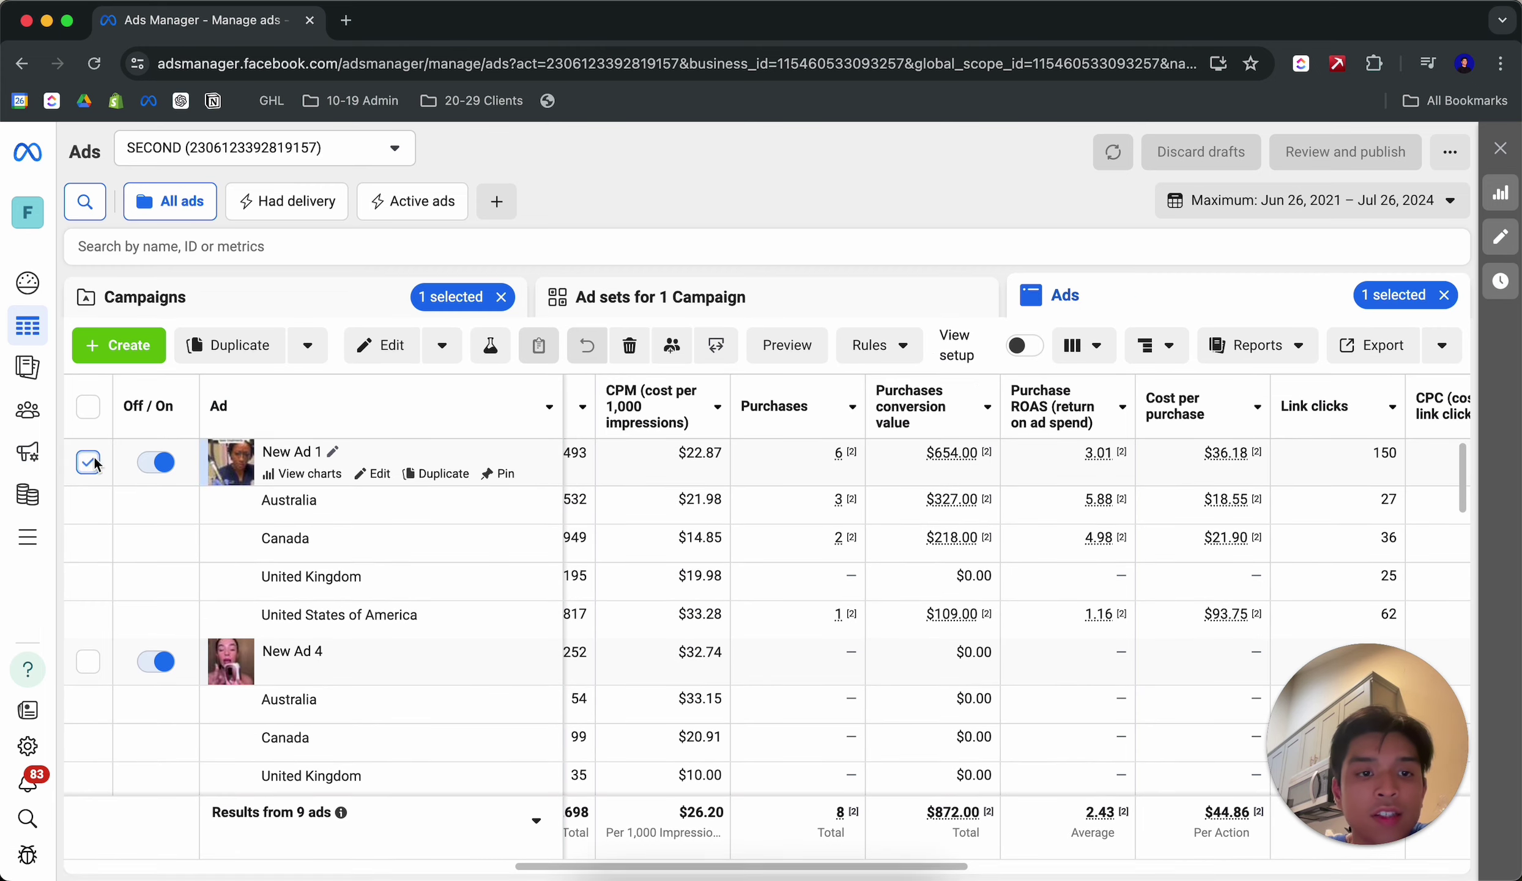
pyautogui.click(786, 357)
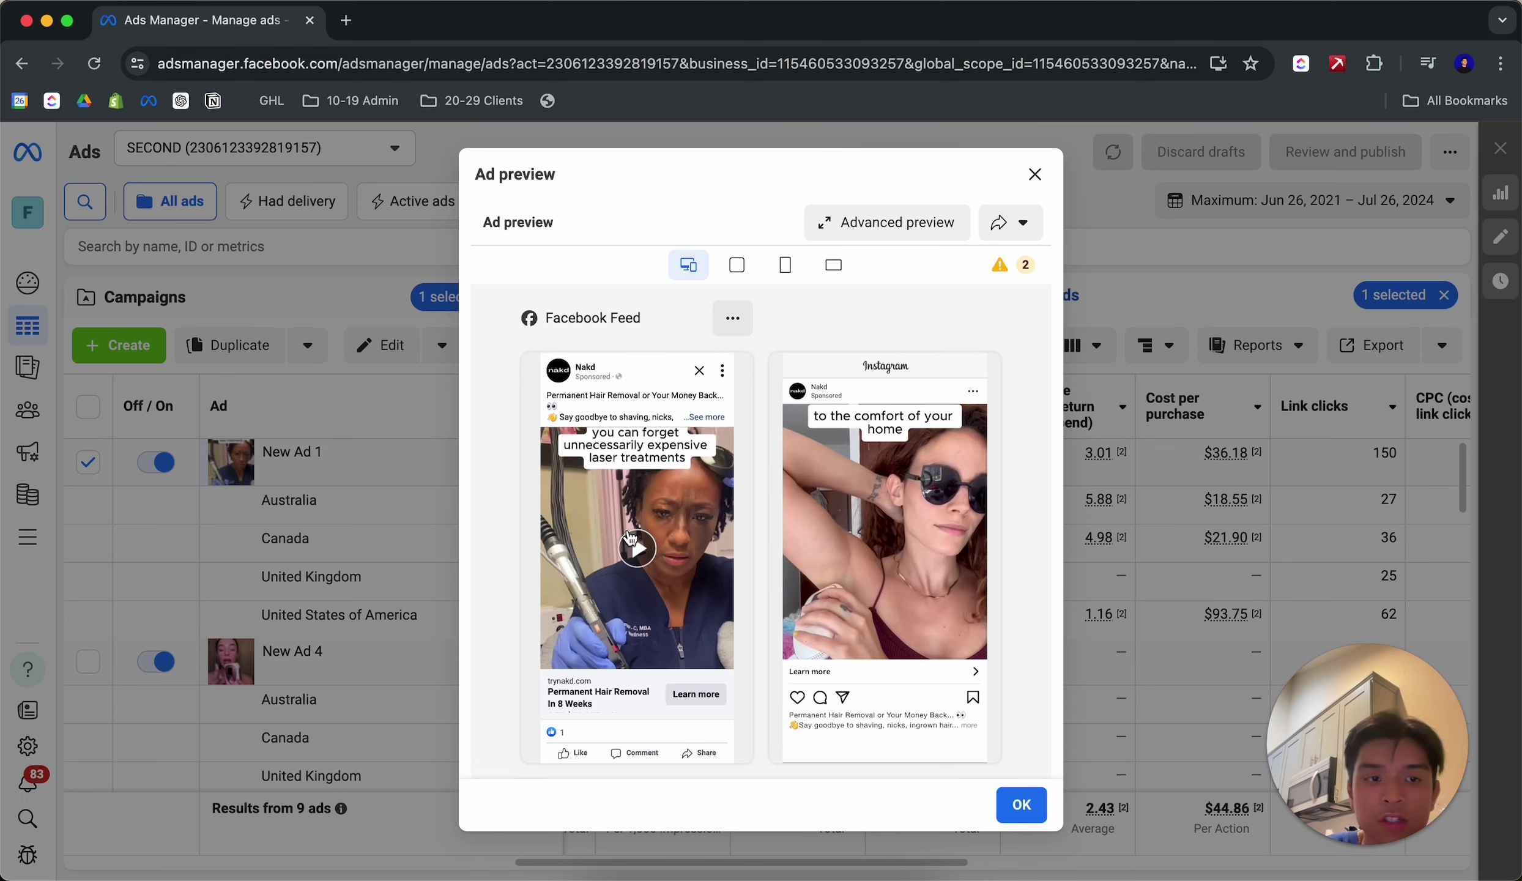
pyautogui.click(401, 499)
pyautogui.click(90, 463)
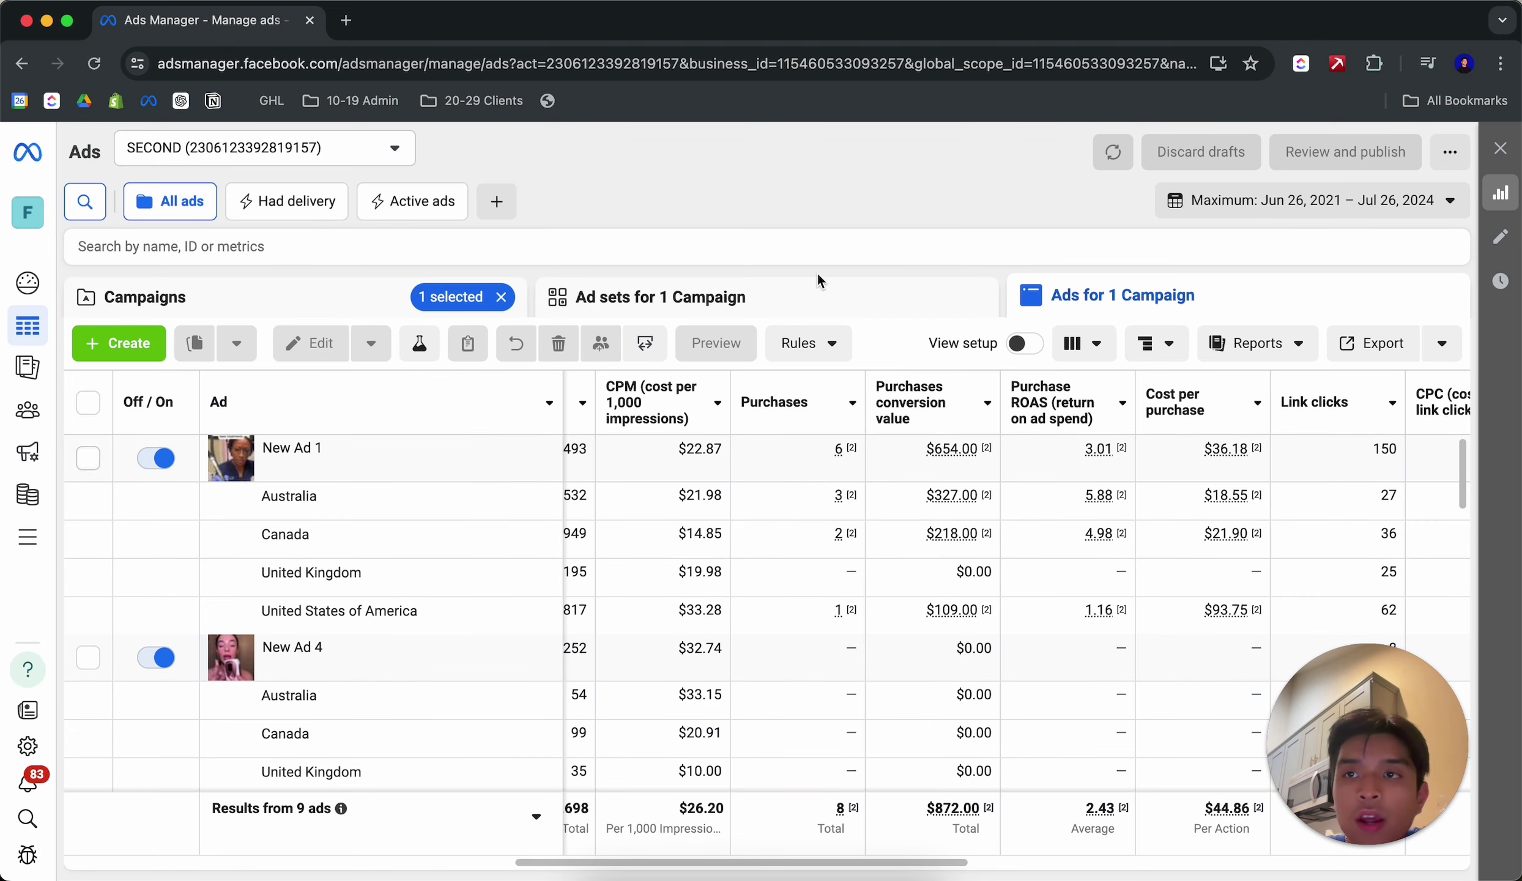
# Show the campaign's ad sets, then bring up Hotjar's trynakd.com recordings list.
pyautogui.click(815, 282)
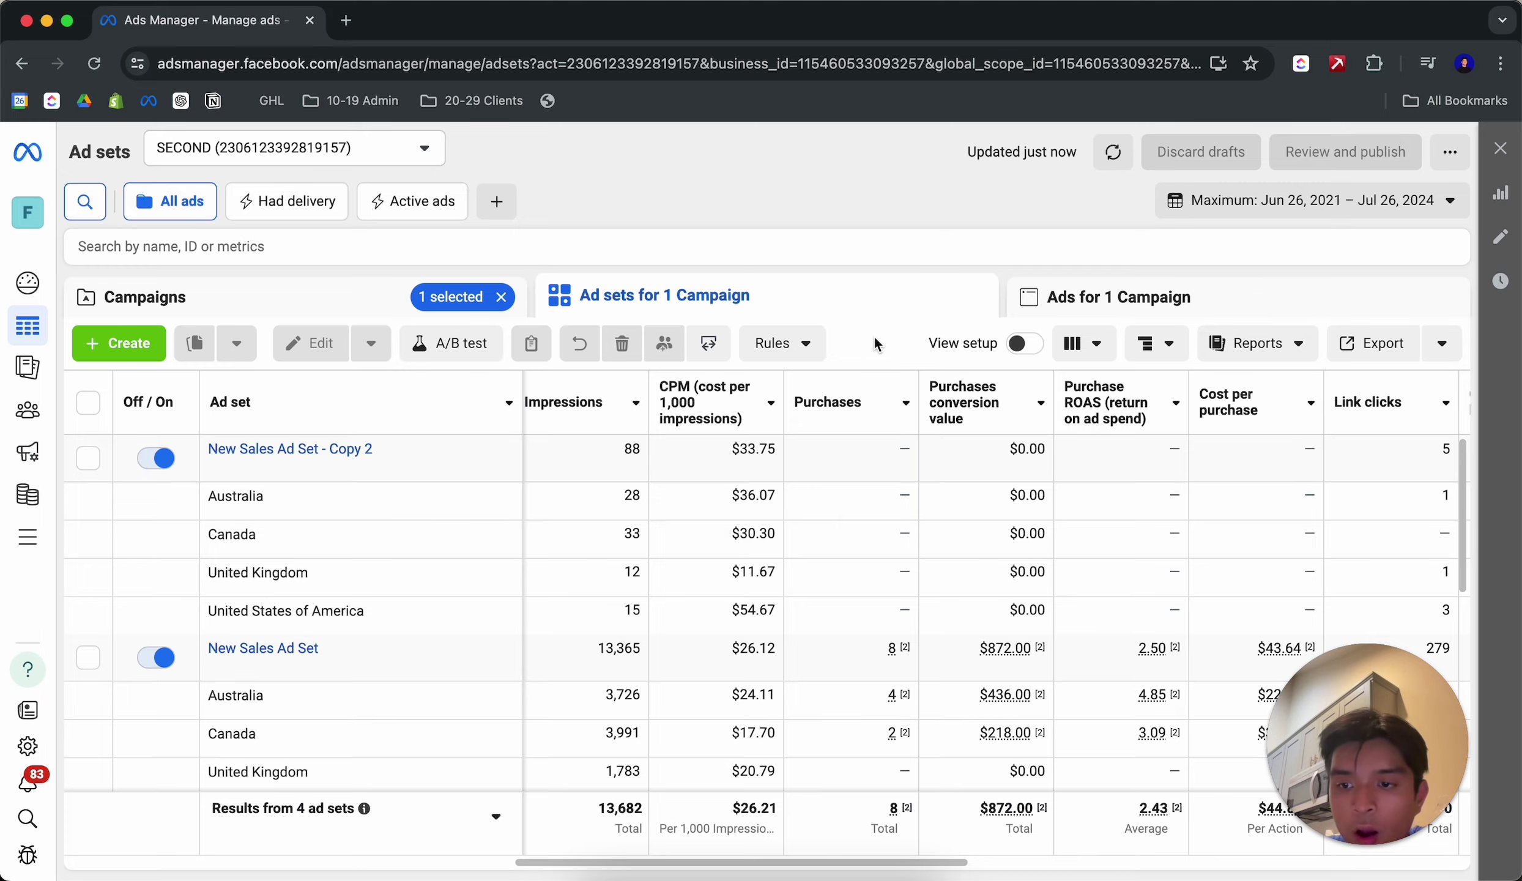
pyautogui.hotkey('ctrl', 'Up')
pyautogui.click(412, 389)
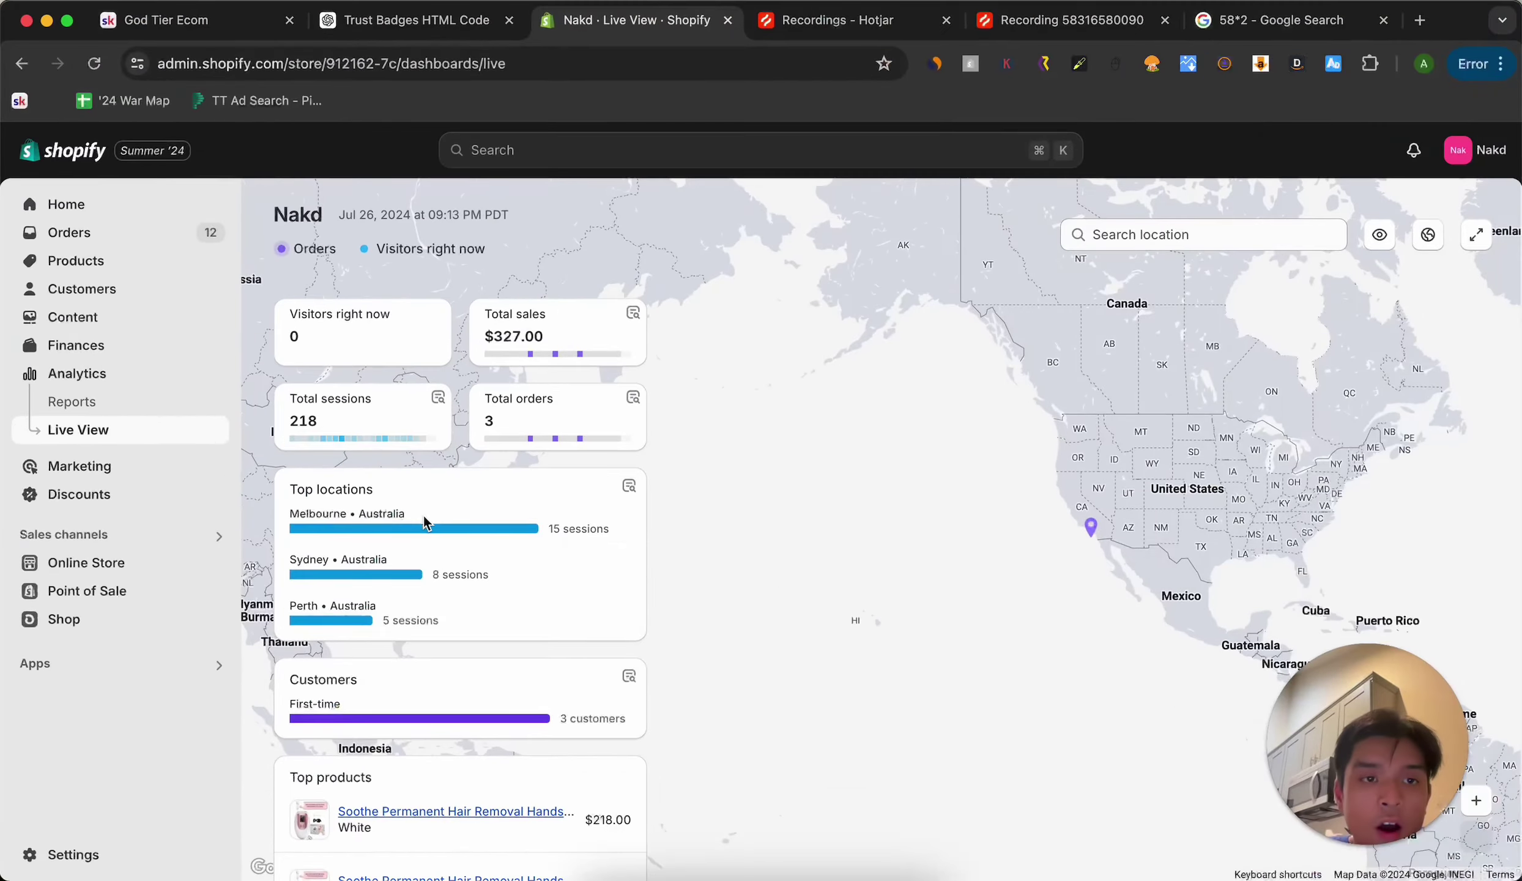
pyautogui.scroll(-6, 428, 538)
pyautogui.scroll(6, 464, 548)
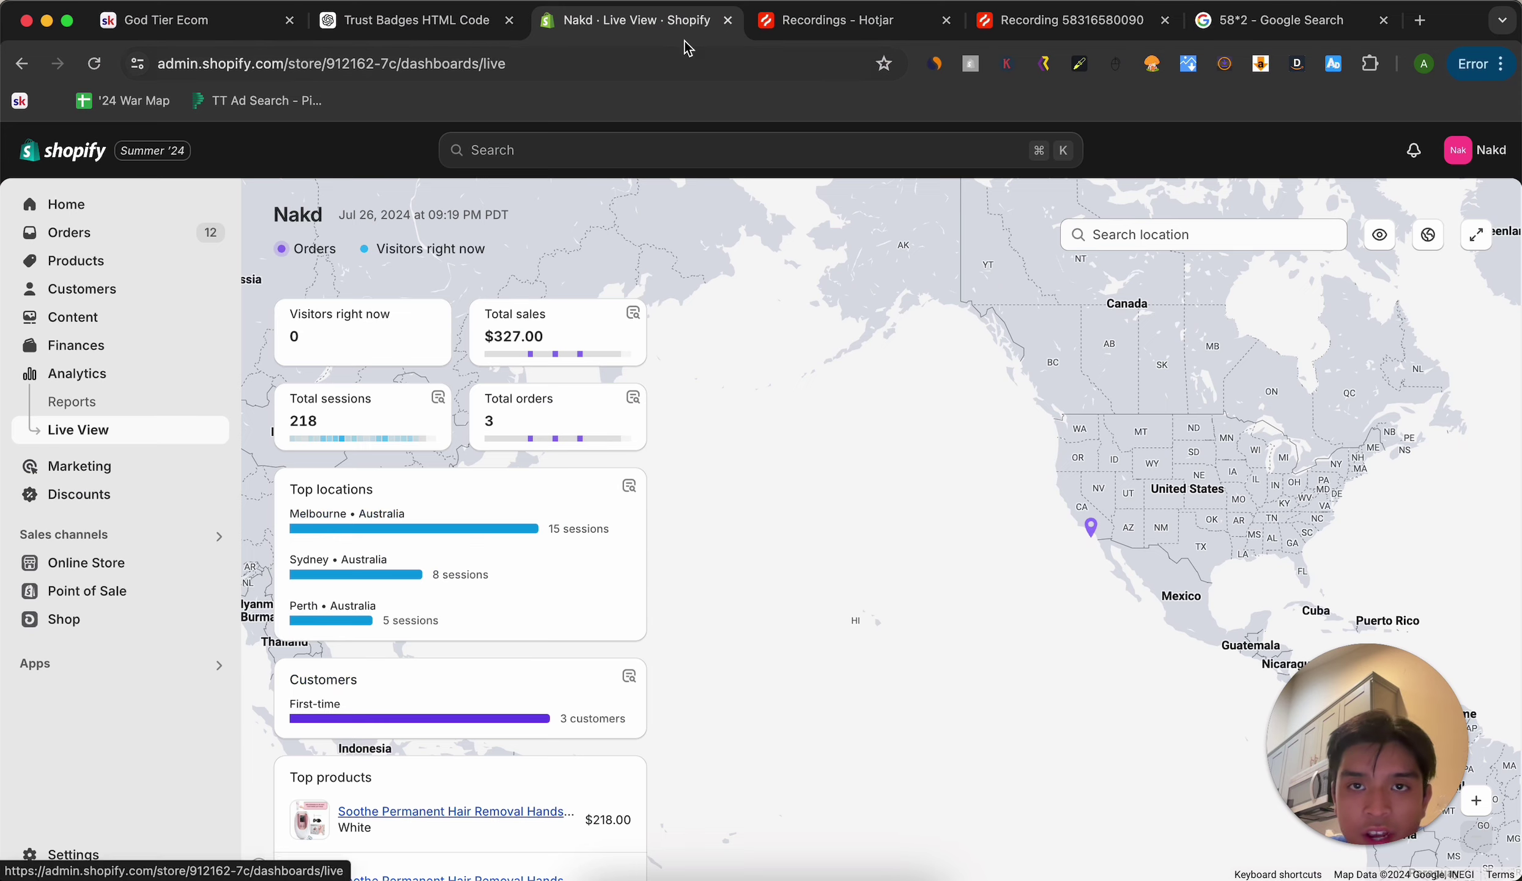
pyautogui.click(850, 20)
# Glance between the Hotjar recording, the recordings list and Shopify, ending on Nakd's Live View.
pyautogui.click(1020, 22)
pyautogui.click(855, 22)
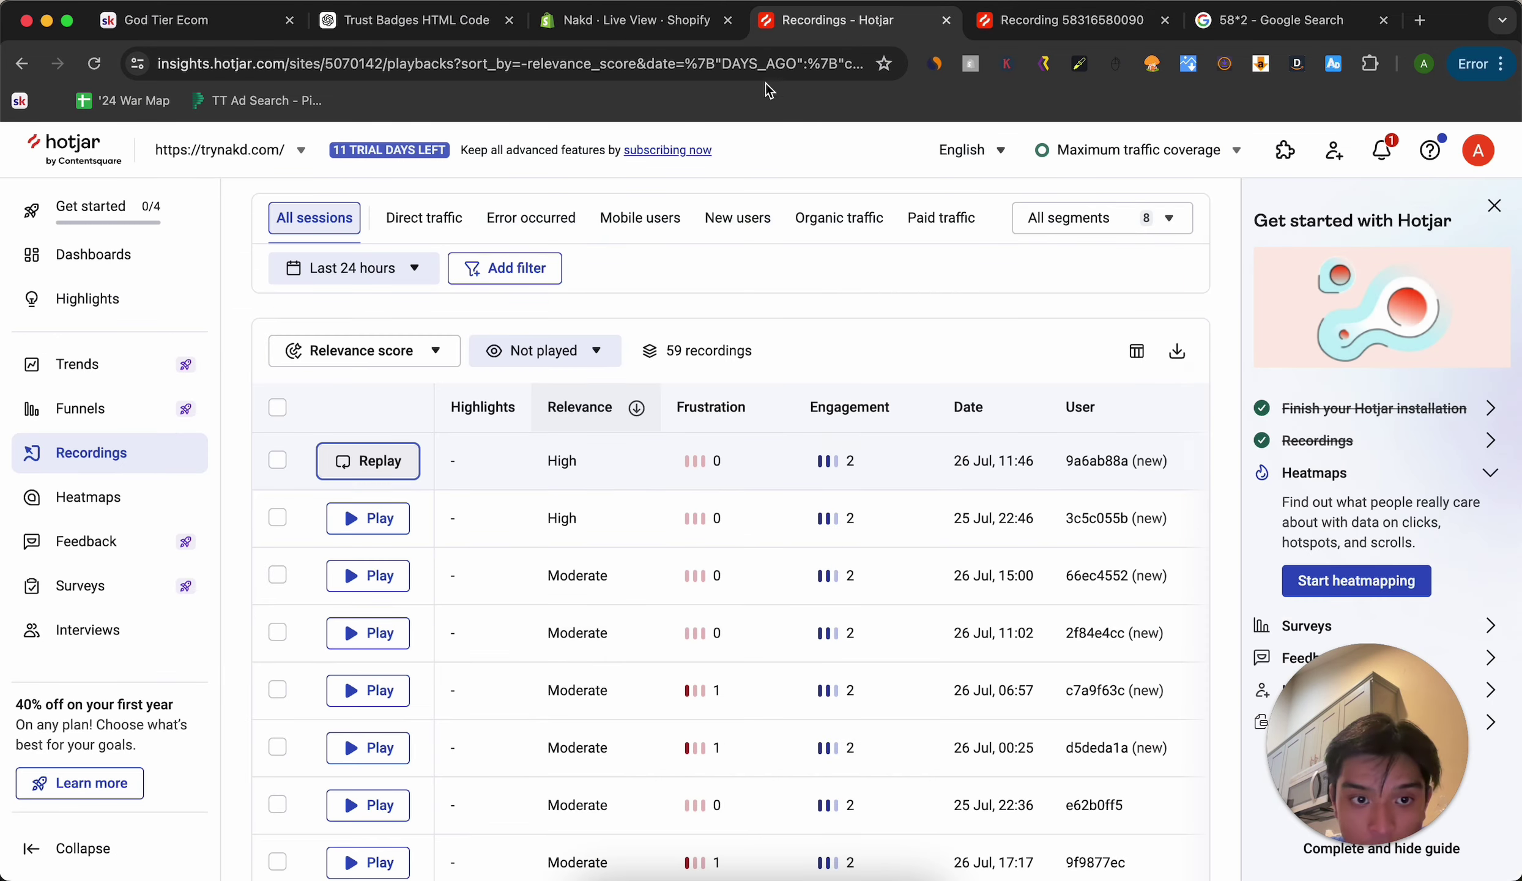
pyautogui.click(662, 24)
pyautogui.click(843, 23)
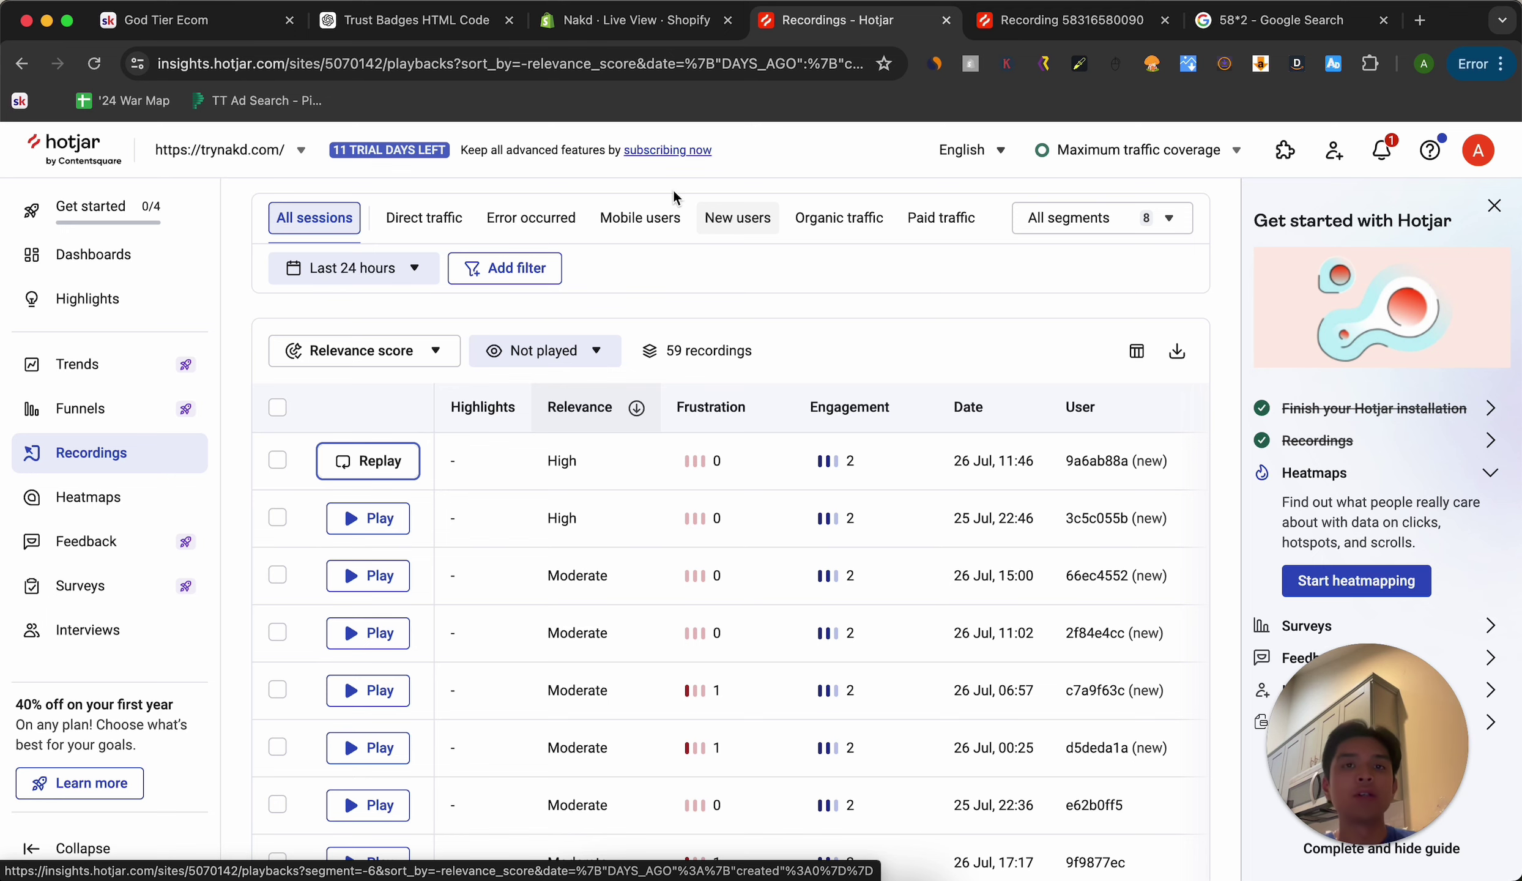
pyautogui.click(640, 26)
# Open the store's Analytics dashboard and view it for Yesterday.
pyautogui.scroll(-5, 500, 614)
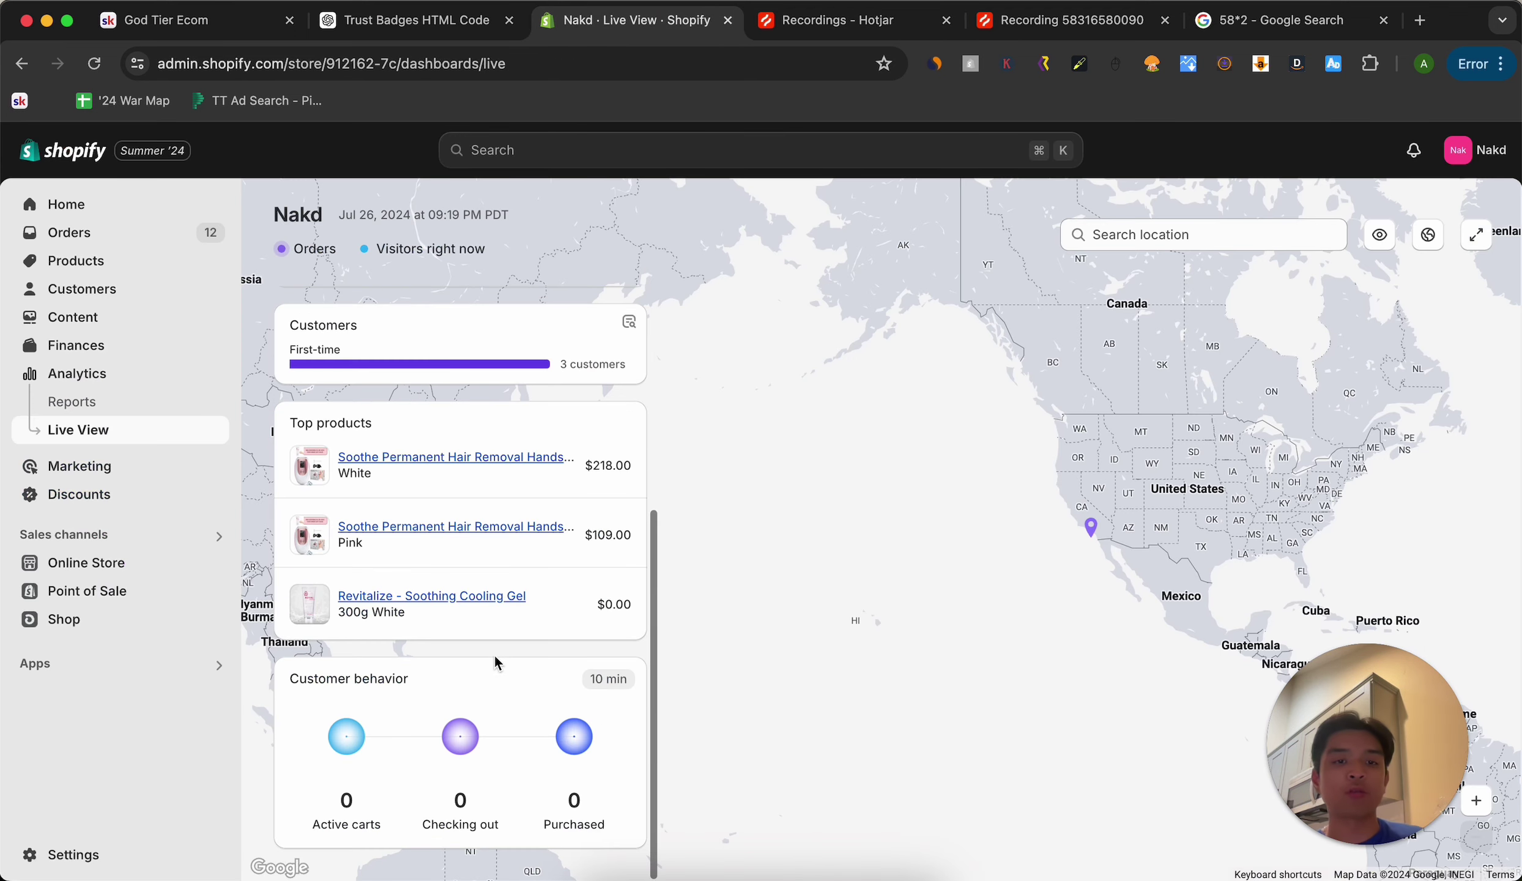
pyautogui.click(86, 374)
pyautogui.scroll(-5, 514, 581)
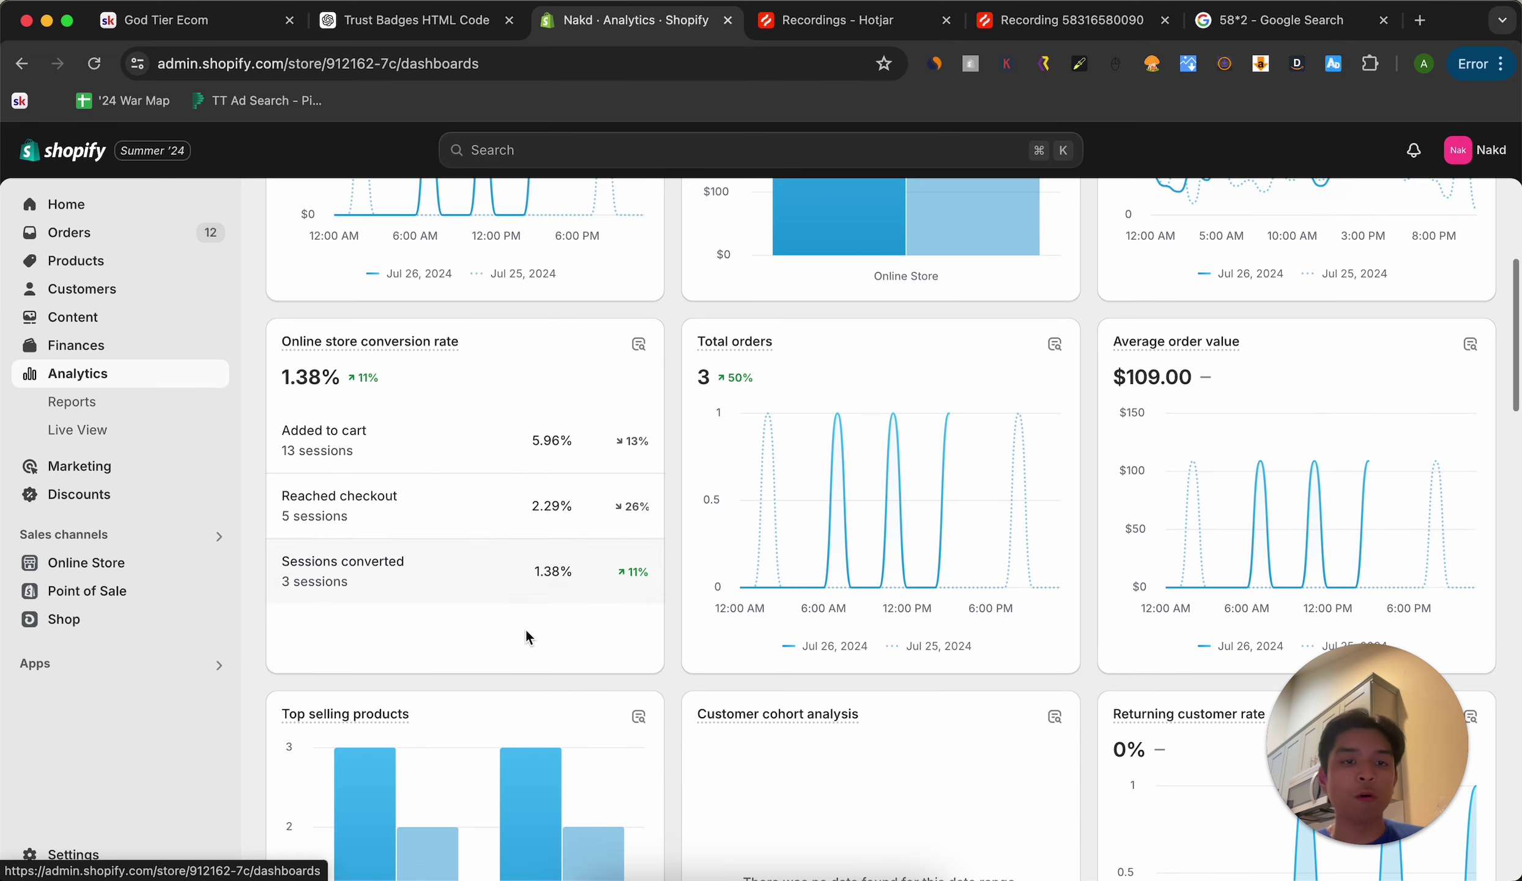
pyautogui.scroll(1, 553, 680)
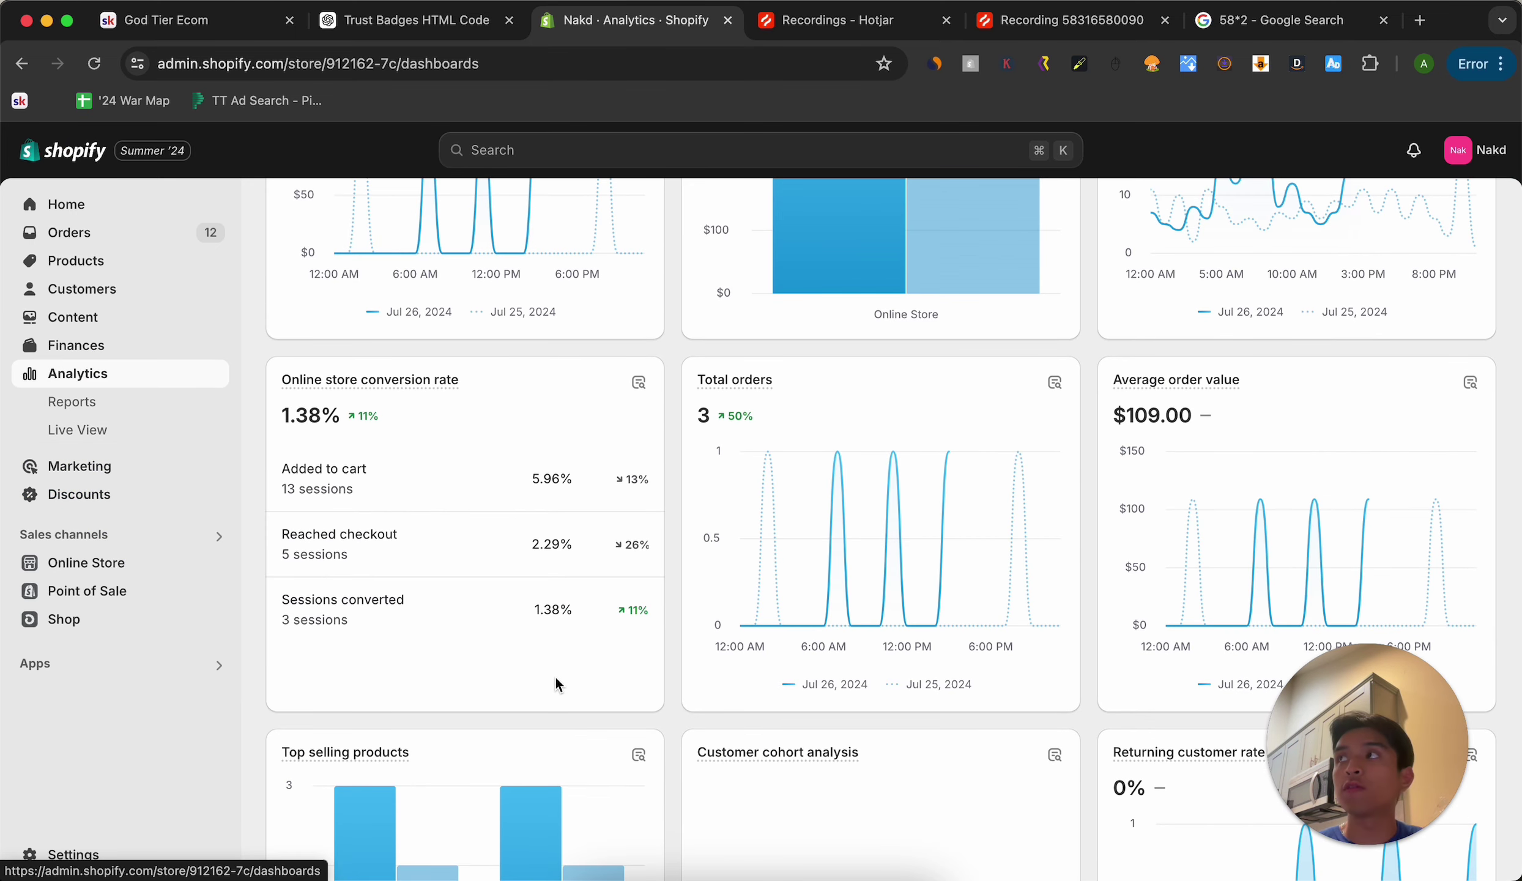
pyautogui.scroll(5, 555, 679)
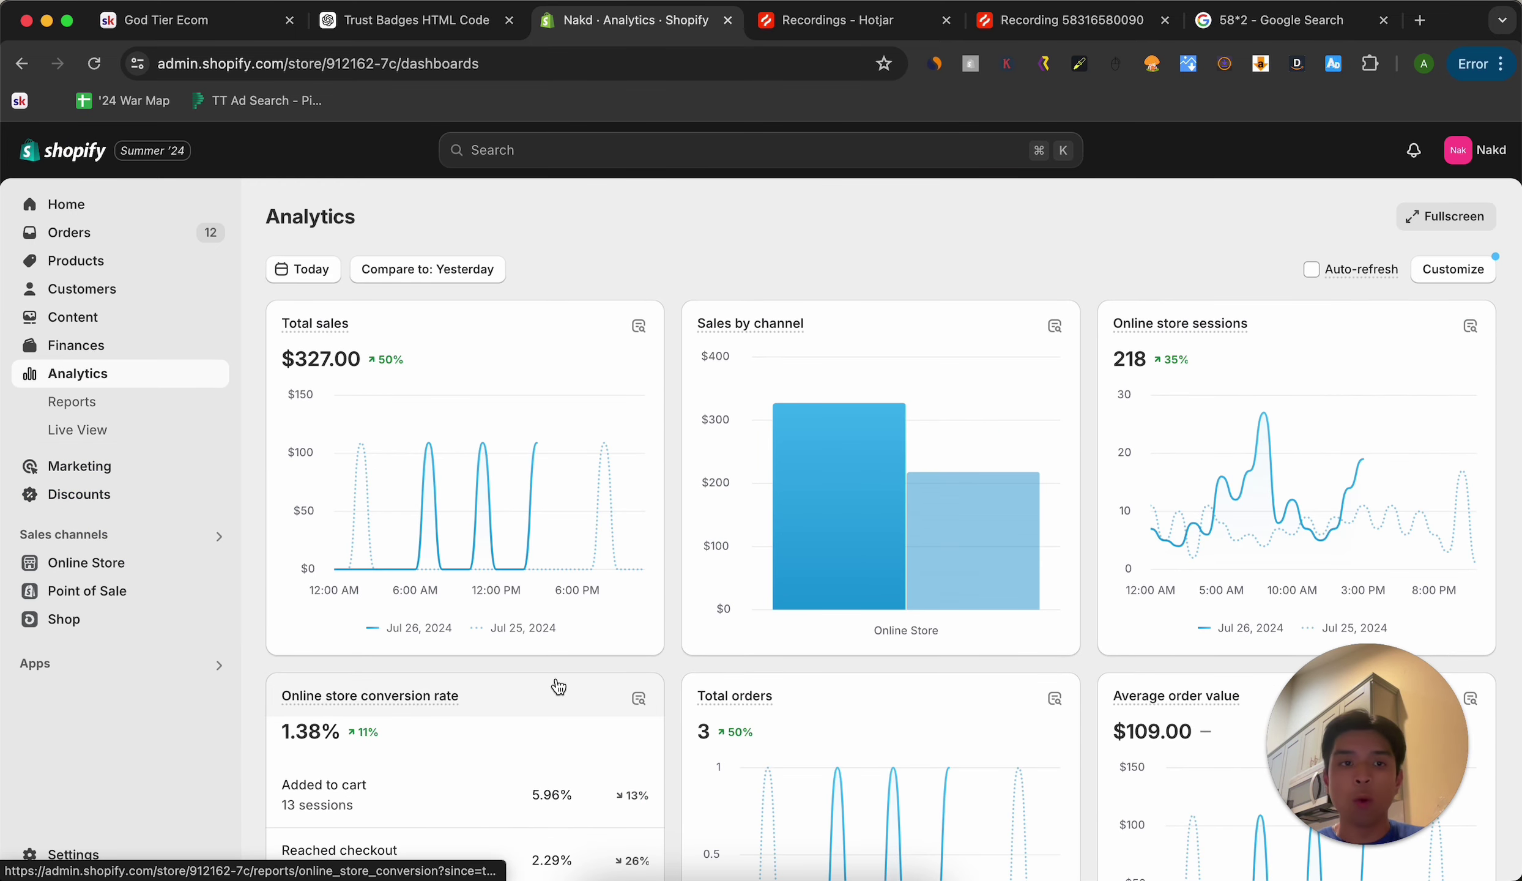
pyautogui.click(331, 278)
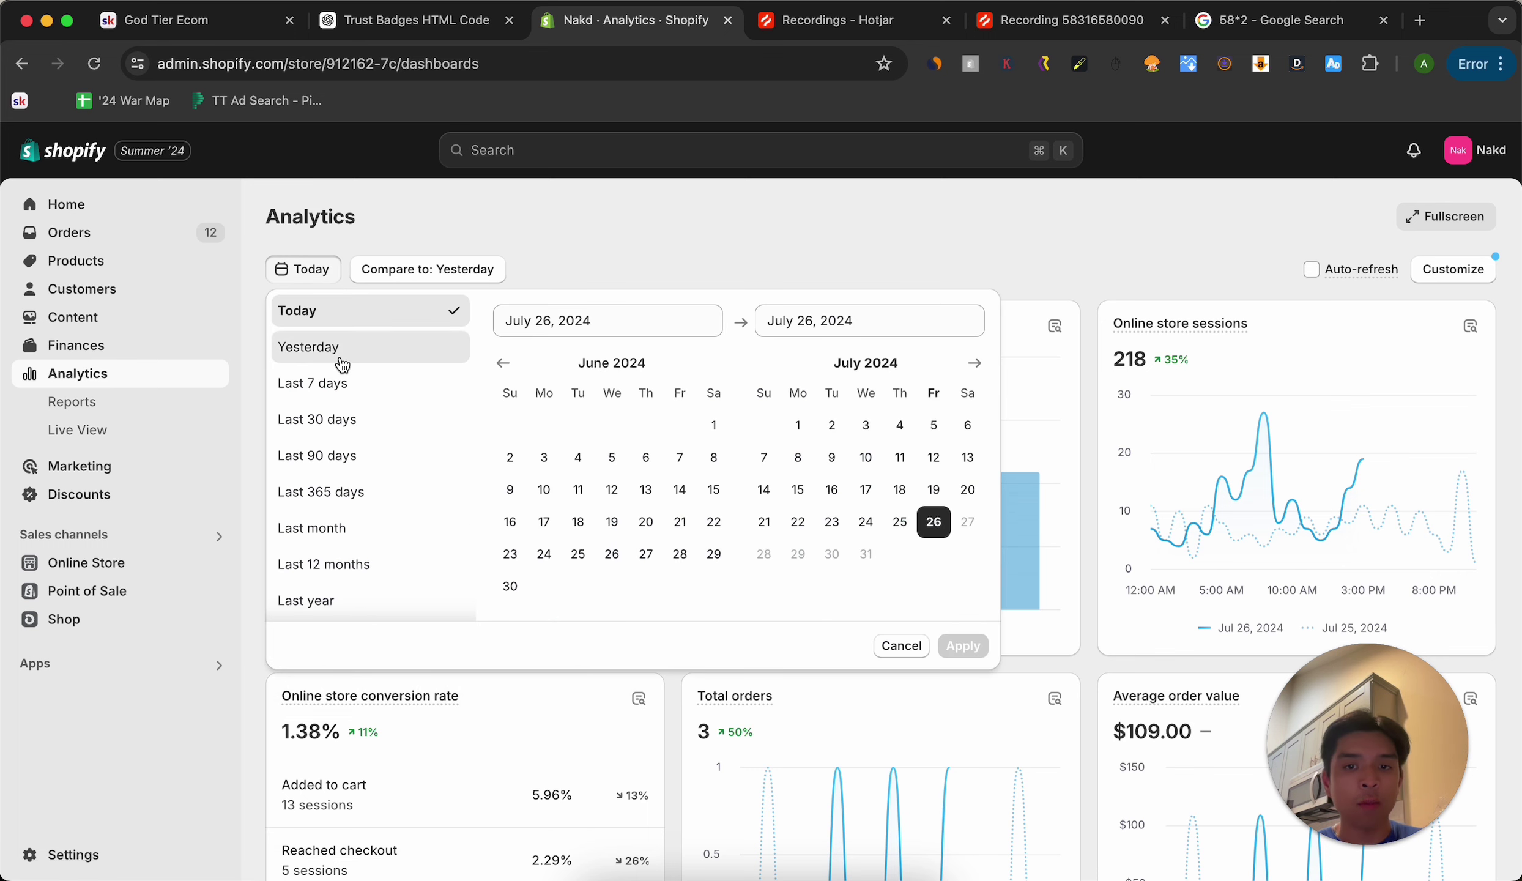
pyautogui.click(342, 362)
pyautogui.click(963, 645)
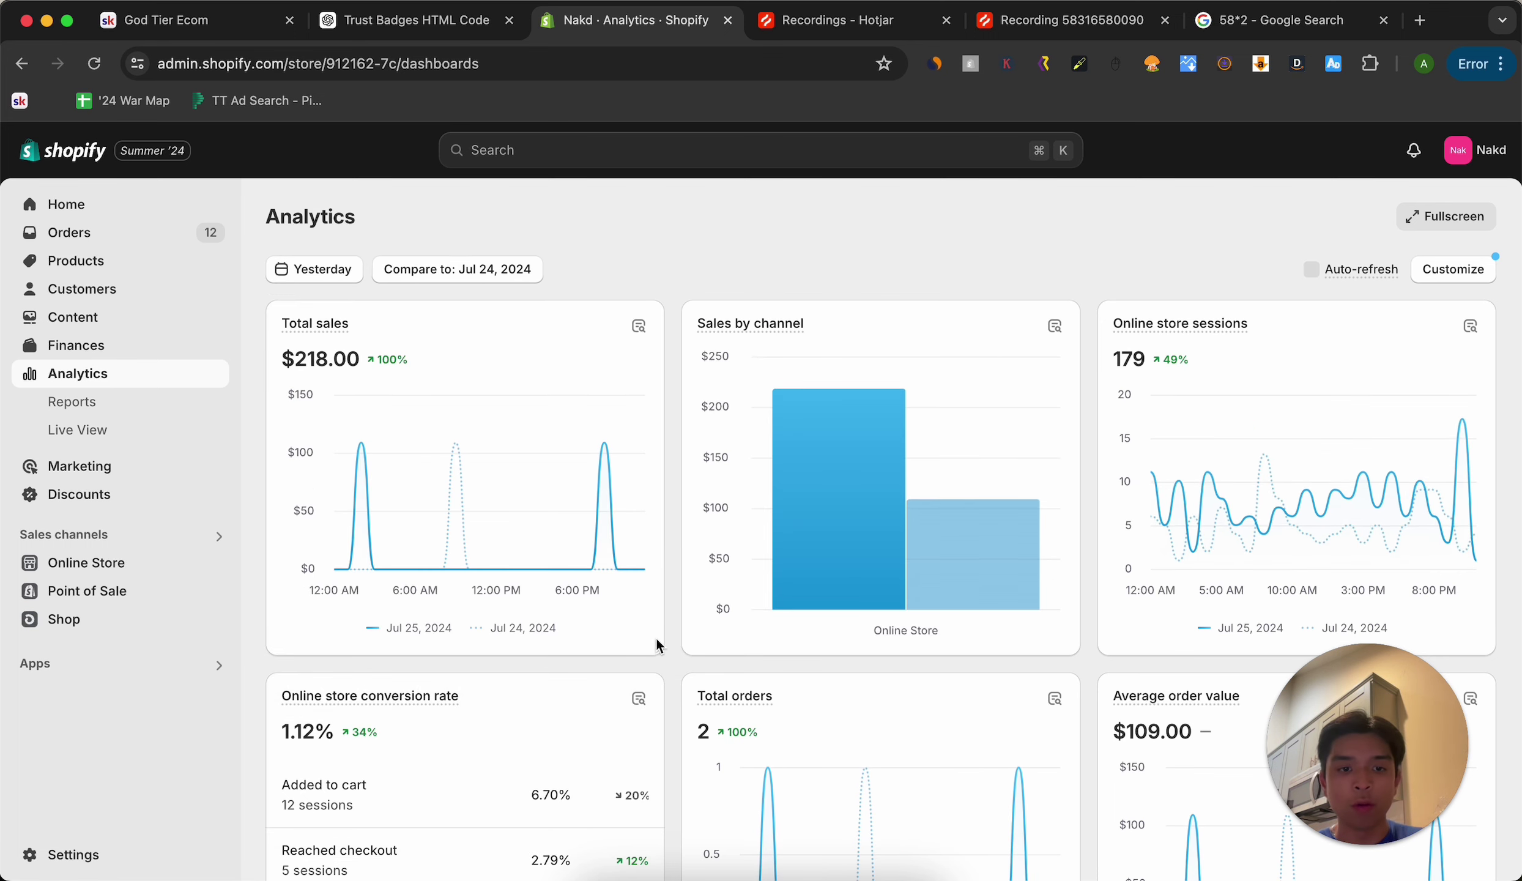
# Set the dashboard back to Today: $327.00 sales, 218 sessions, 3 orders, 1.38% conversion.
pyautogui.scroll(-4, 656, 645)
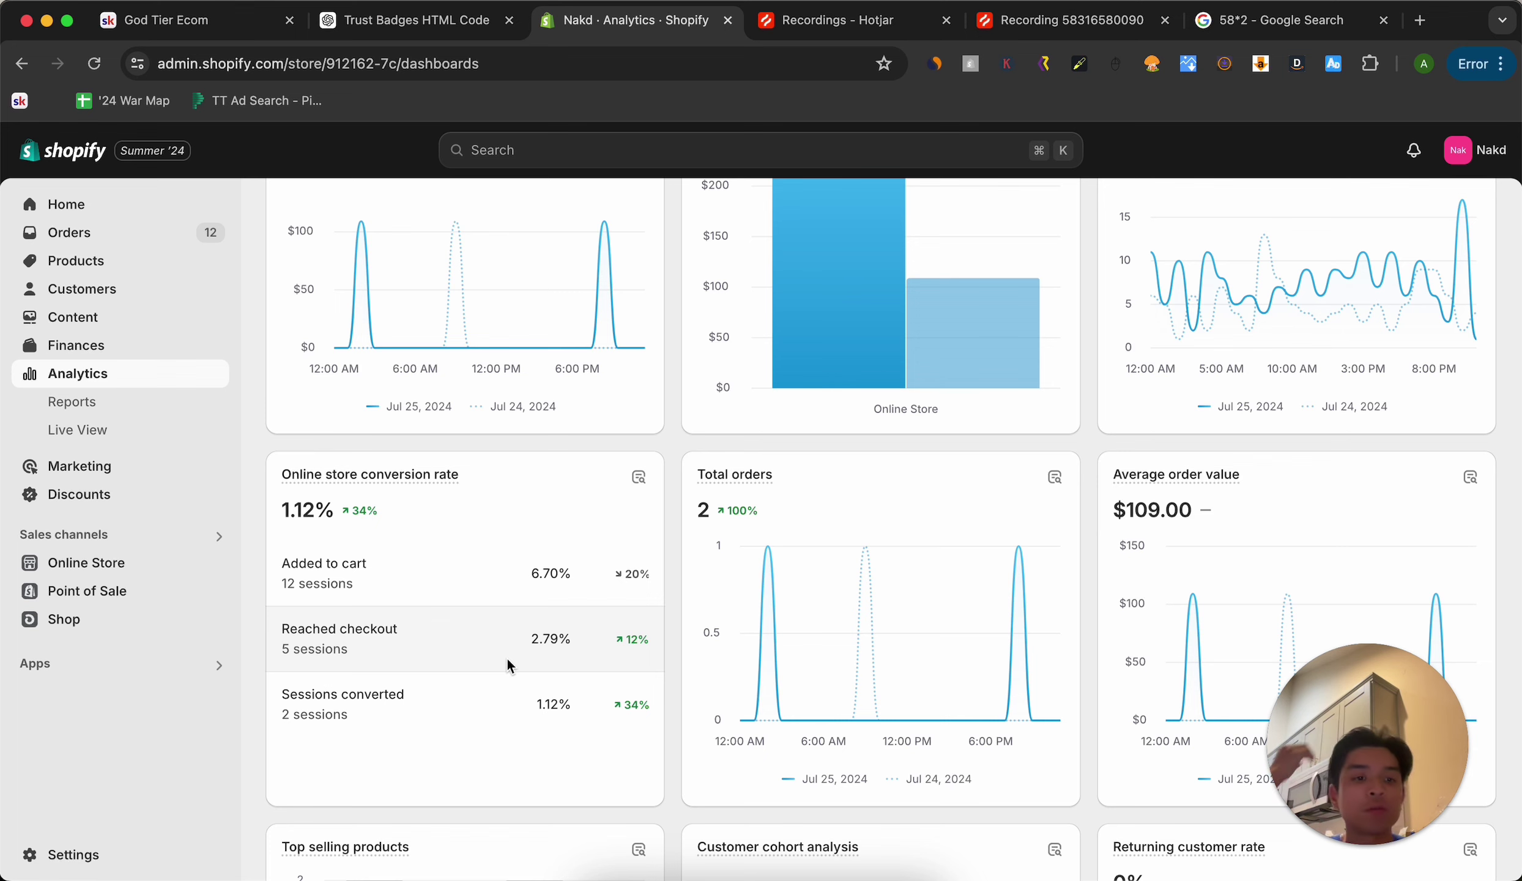
pyautogui.scroll(5, 506, 656)
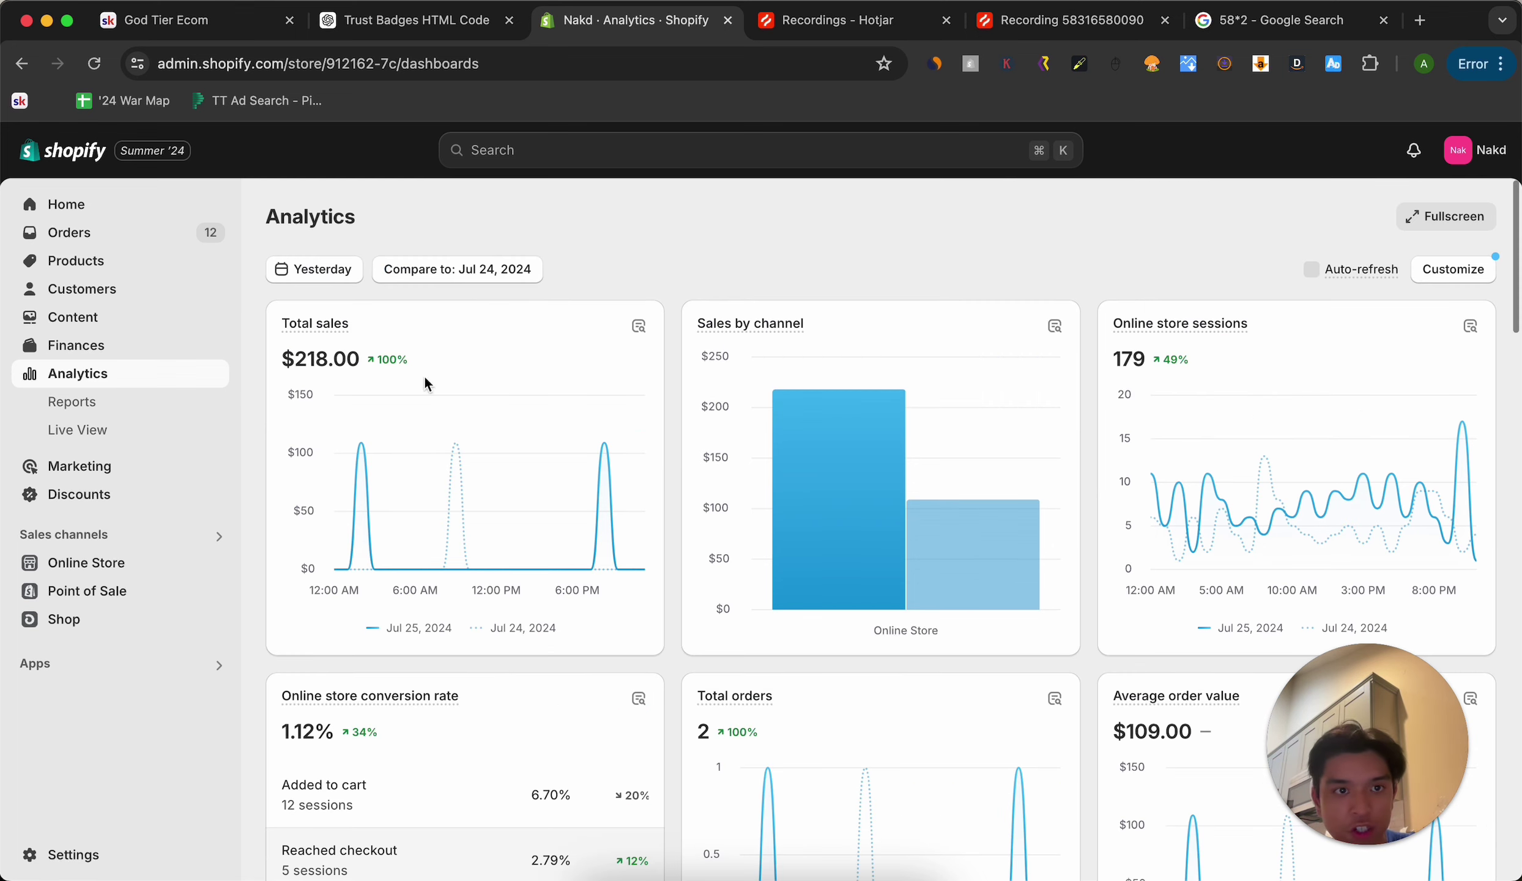
pyautogui.click(333, 272)
pyautogui.click(329, 319)
pyautogui.click(962, 645)
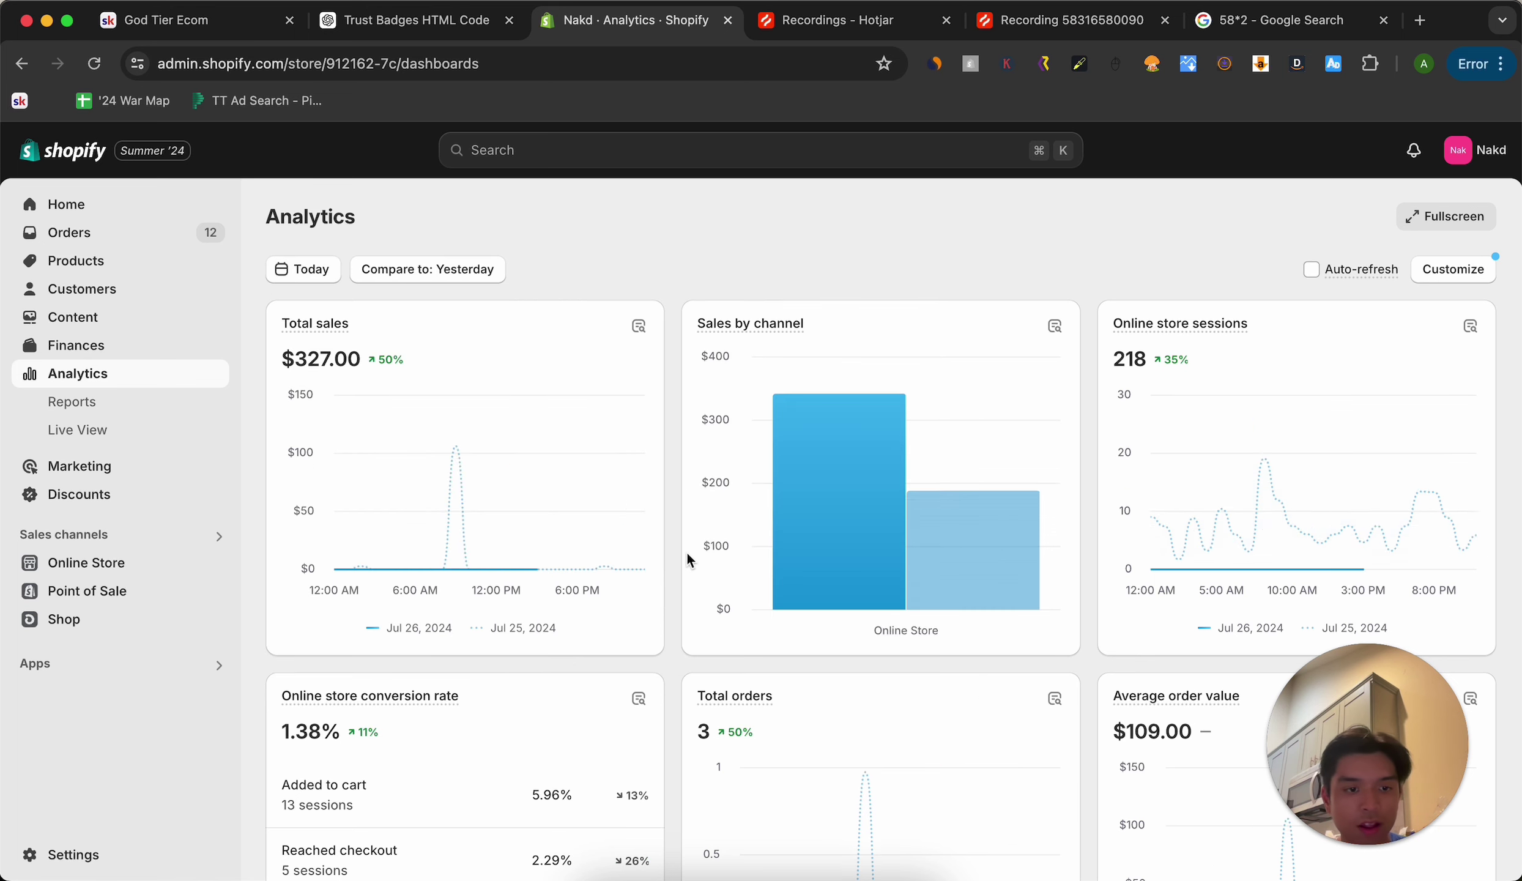
pyautogui.scroll(-4, 685, 554)
pyautogui.scroll(4, 686, 558)
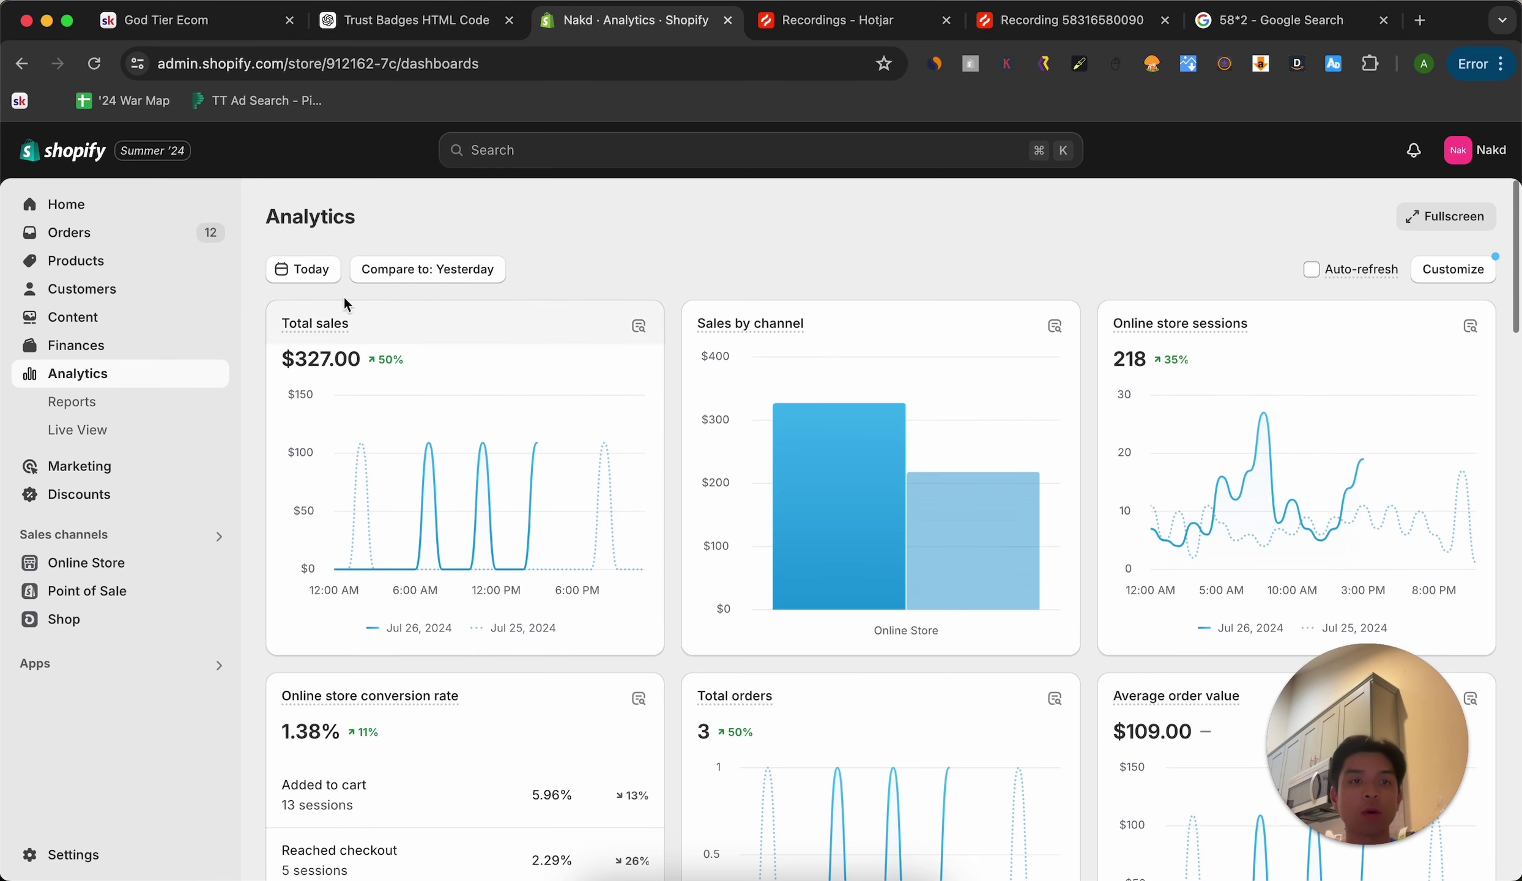
# Set the Analytics date range to July 24, 2024 and review the results.
pyautogui.click(322, 274)
pyautogui.click(864, 523)
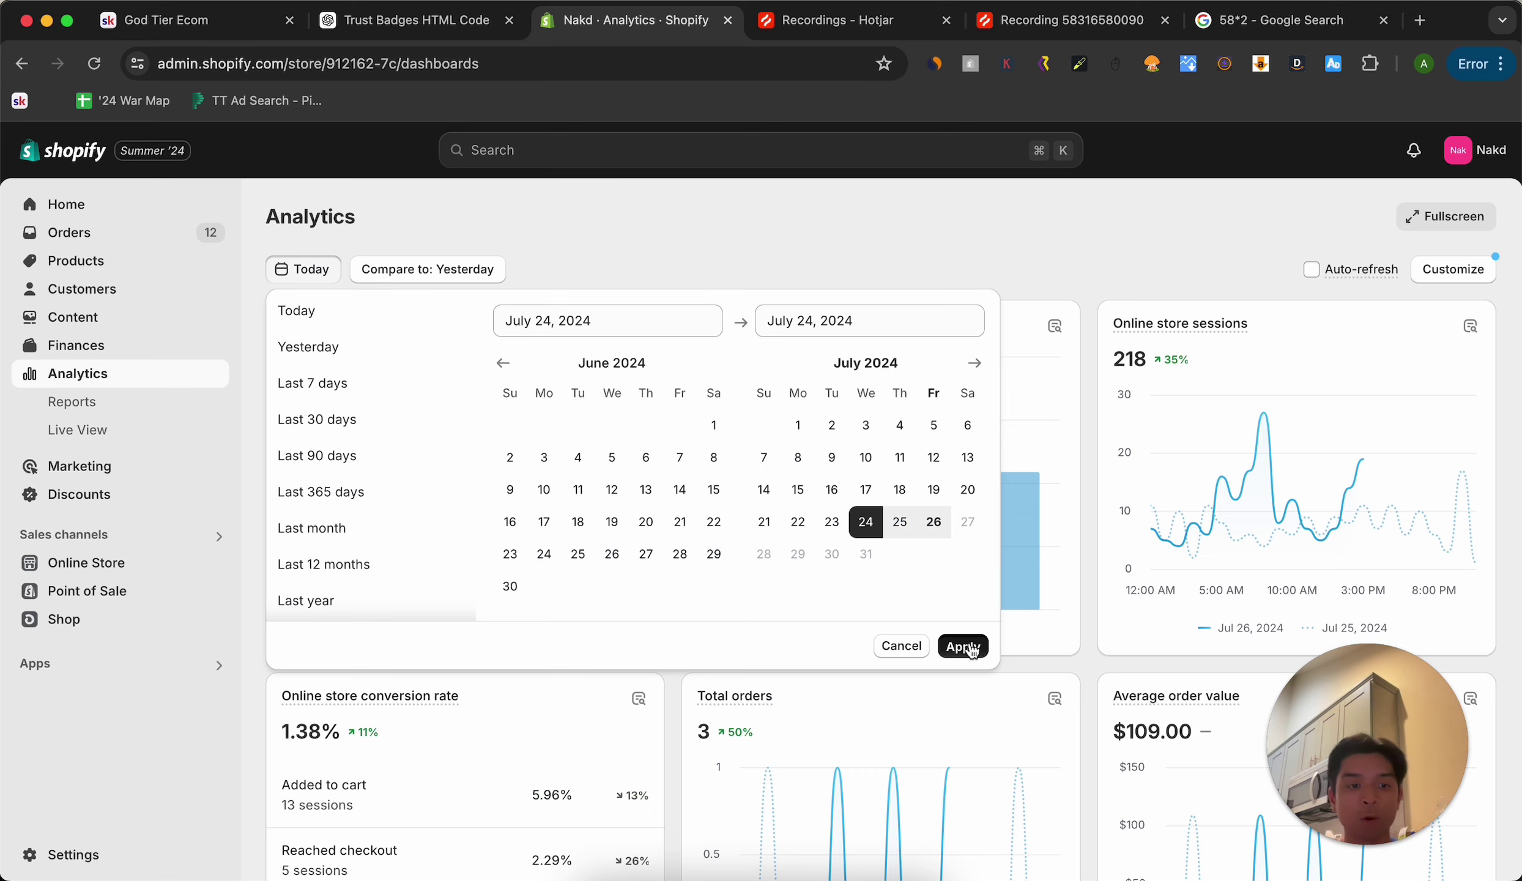
pyautogui.click(963, 645)
pyautogui.scroll(-3, 591, 655)
pyautogui.scroll(-1, 591, 653)
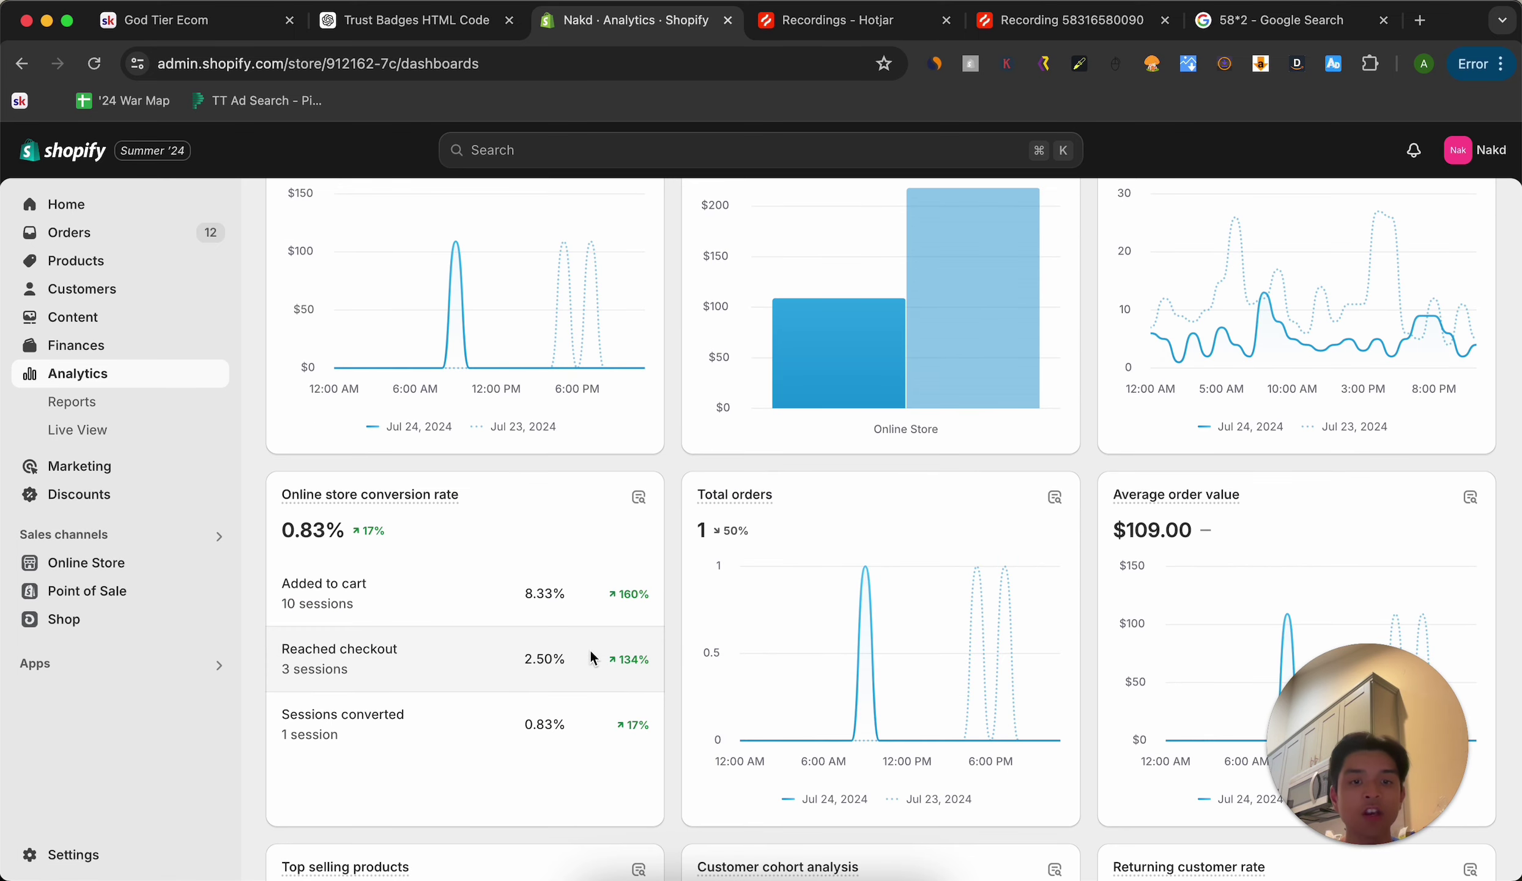
pyautogui.scroll(-2, 589, 649)
pyautogui.scroll(10, 503, 454)
# Extend the range to Jul 24–26, 2024, showing $654.00 sales and 6 orders.
pyautogui.click(322, 269)
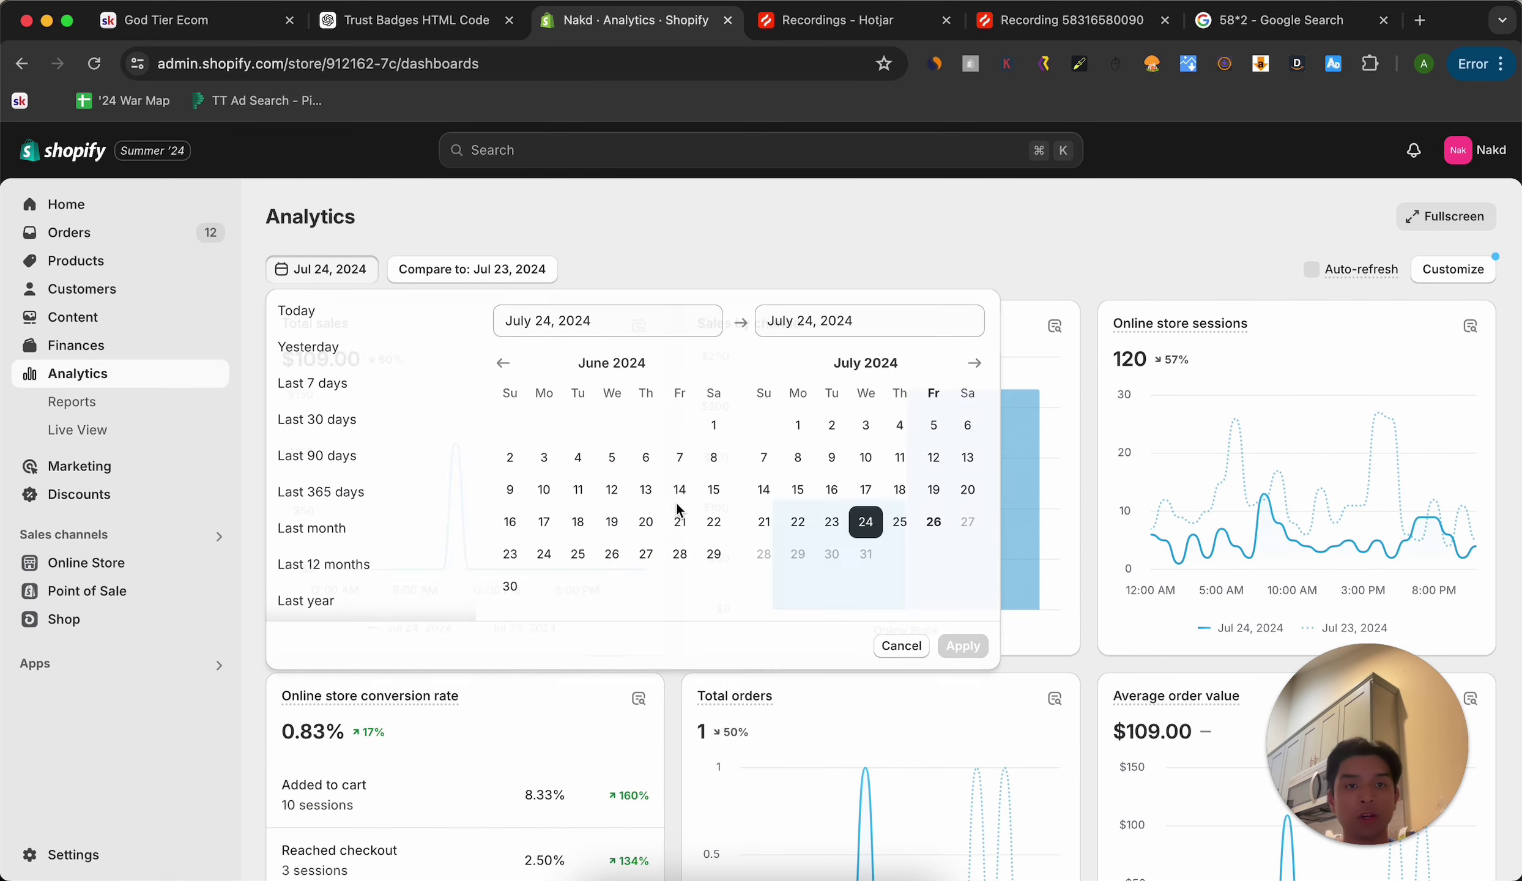
pyautogui.click(934, 522)
pyautogui.click(964, 646)
pyautogui.scroll(-5, 543, 689)
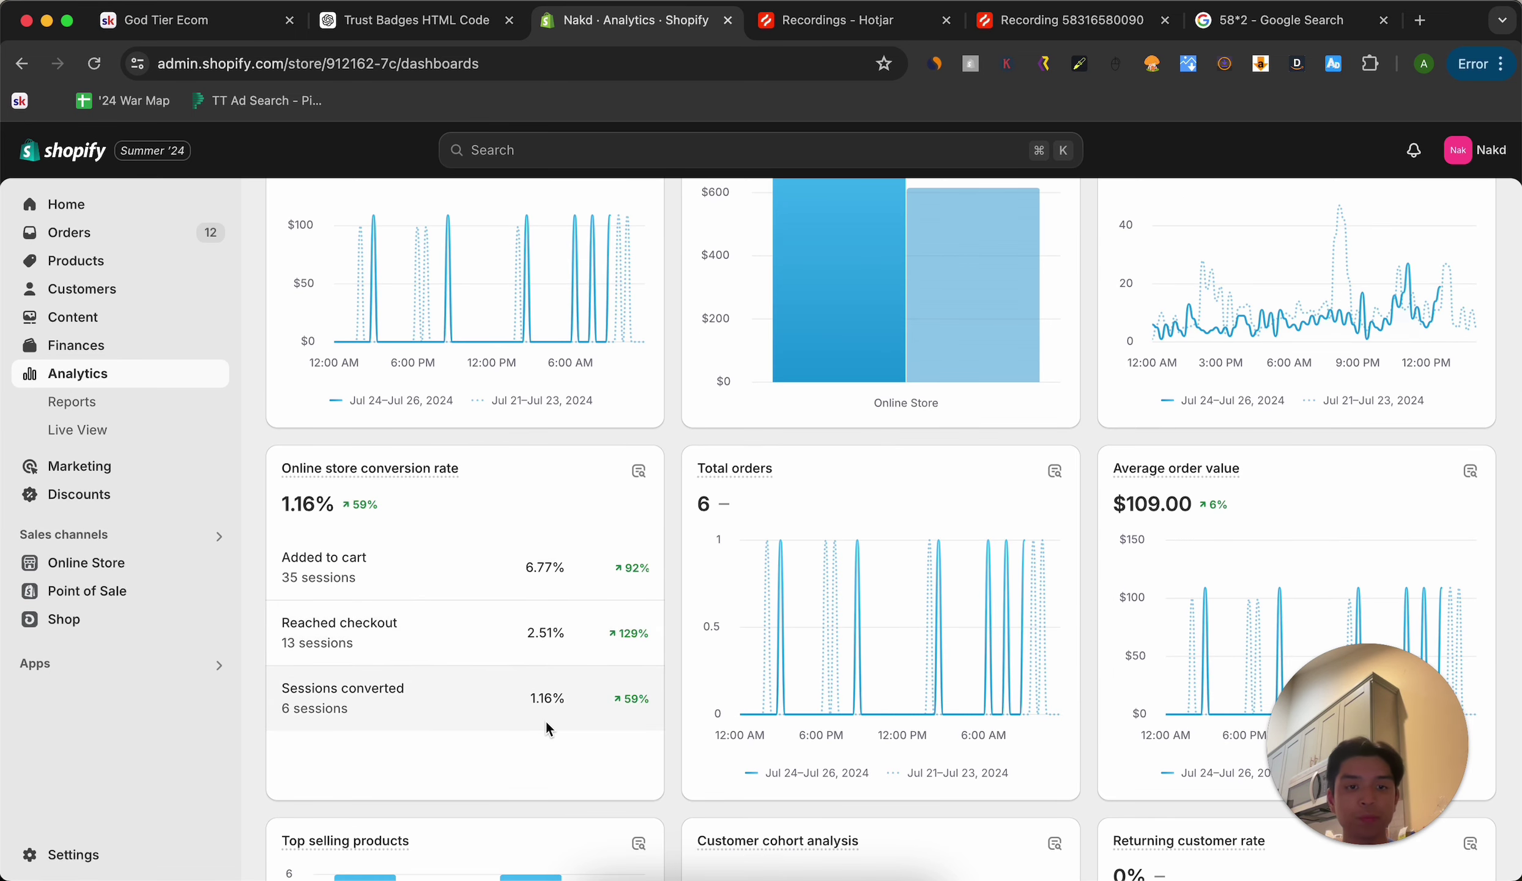
pyautogui.scroll(5, 546, 722)
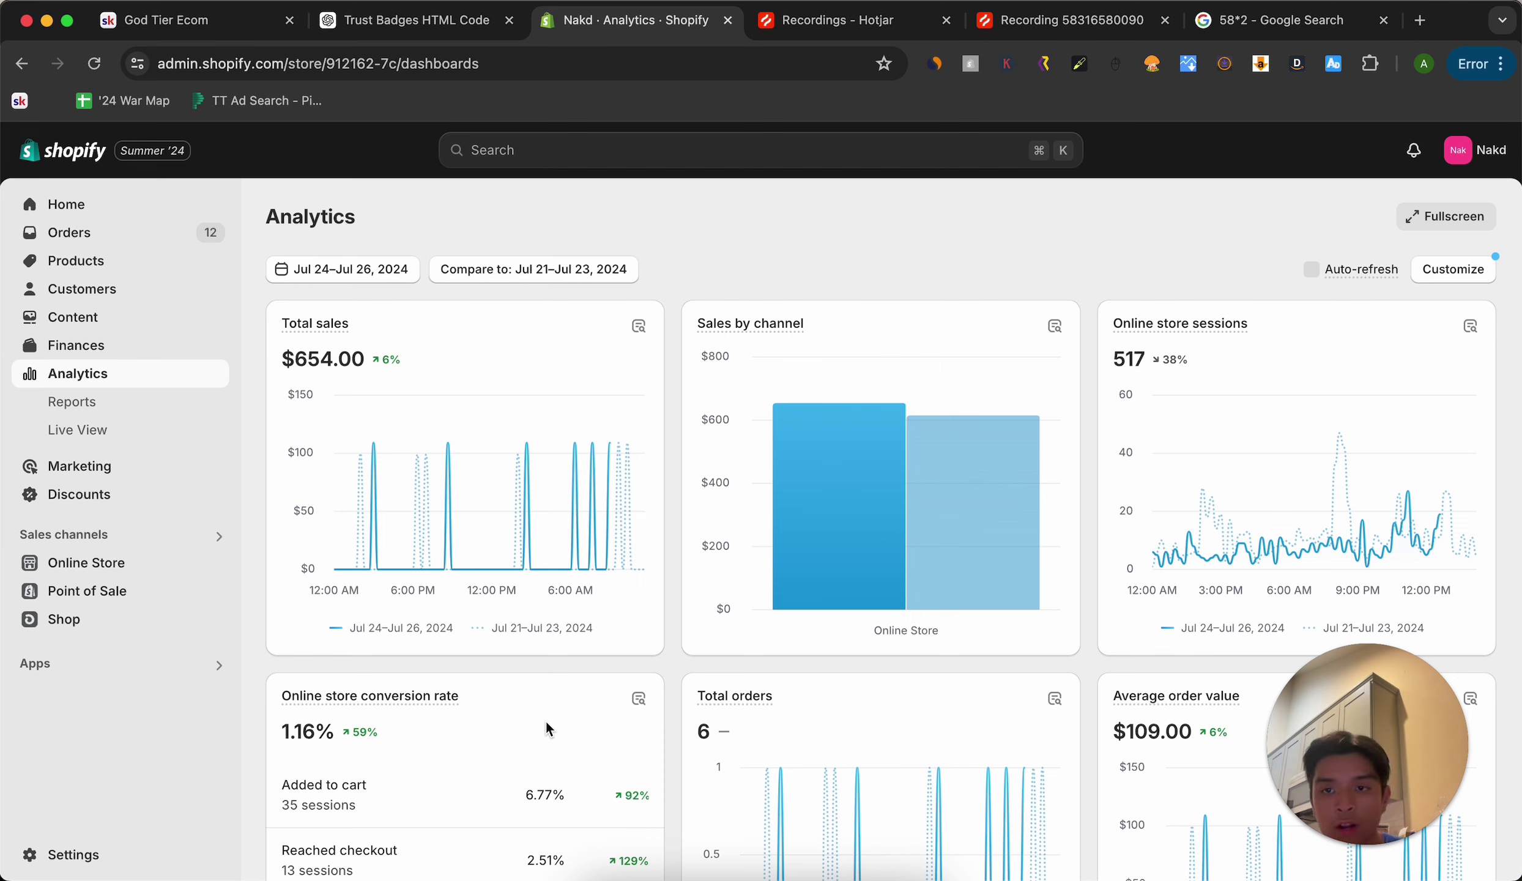
pyautogui.hotkey('ctrl', 'Up')
# Show Ads Manager campaigns for Last 7 days, filtered to Nakd | Sales | CBO.
pyautogui.click(409, 442)
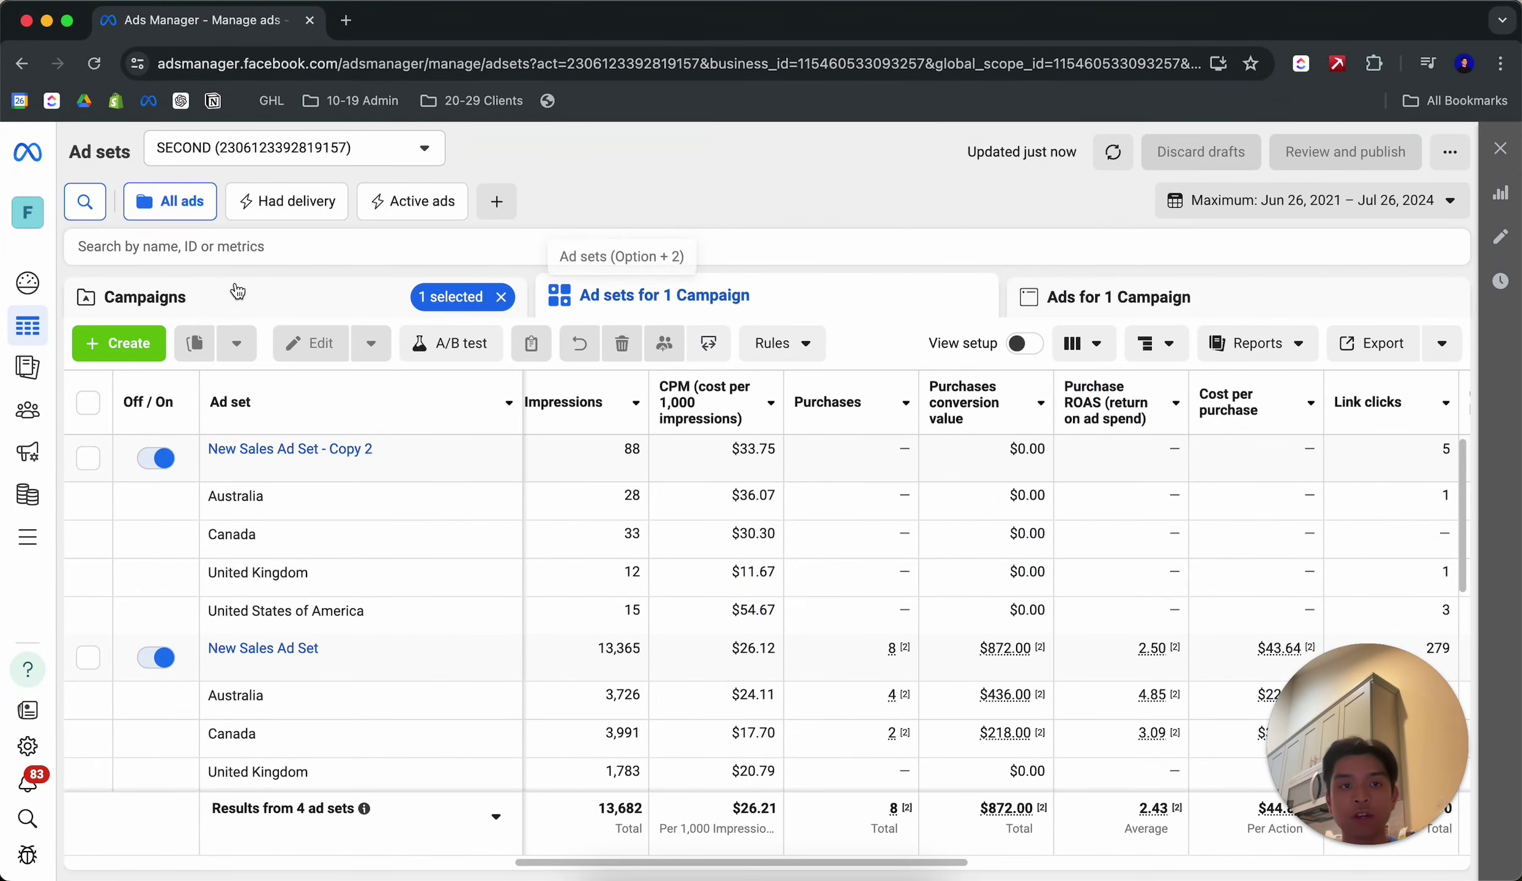
pyautogui.click(147, 297)
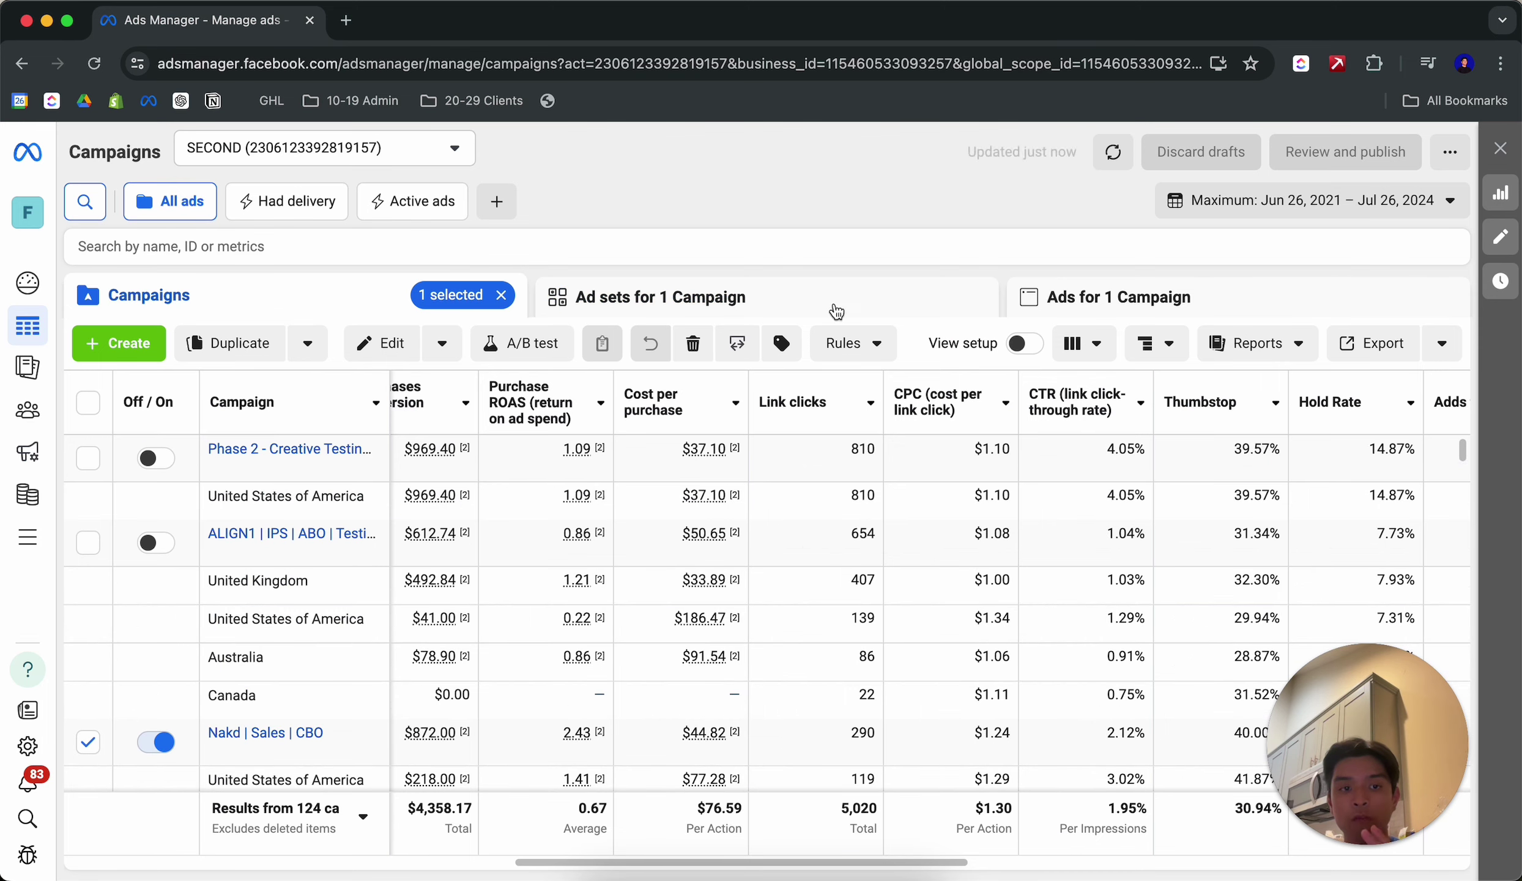
pyautogui.click(1314, 200)
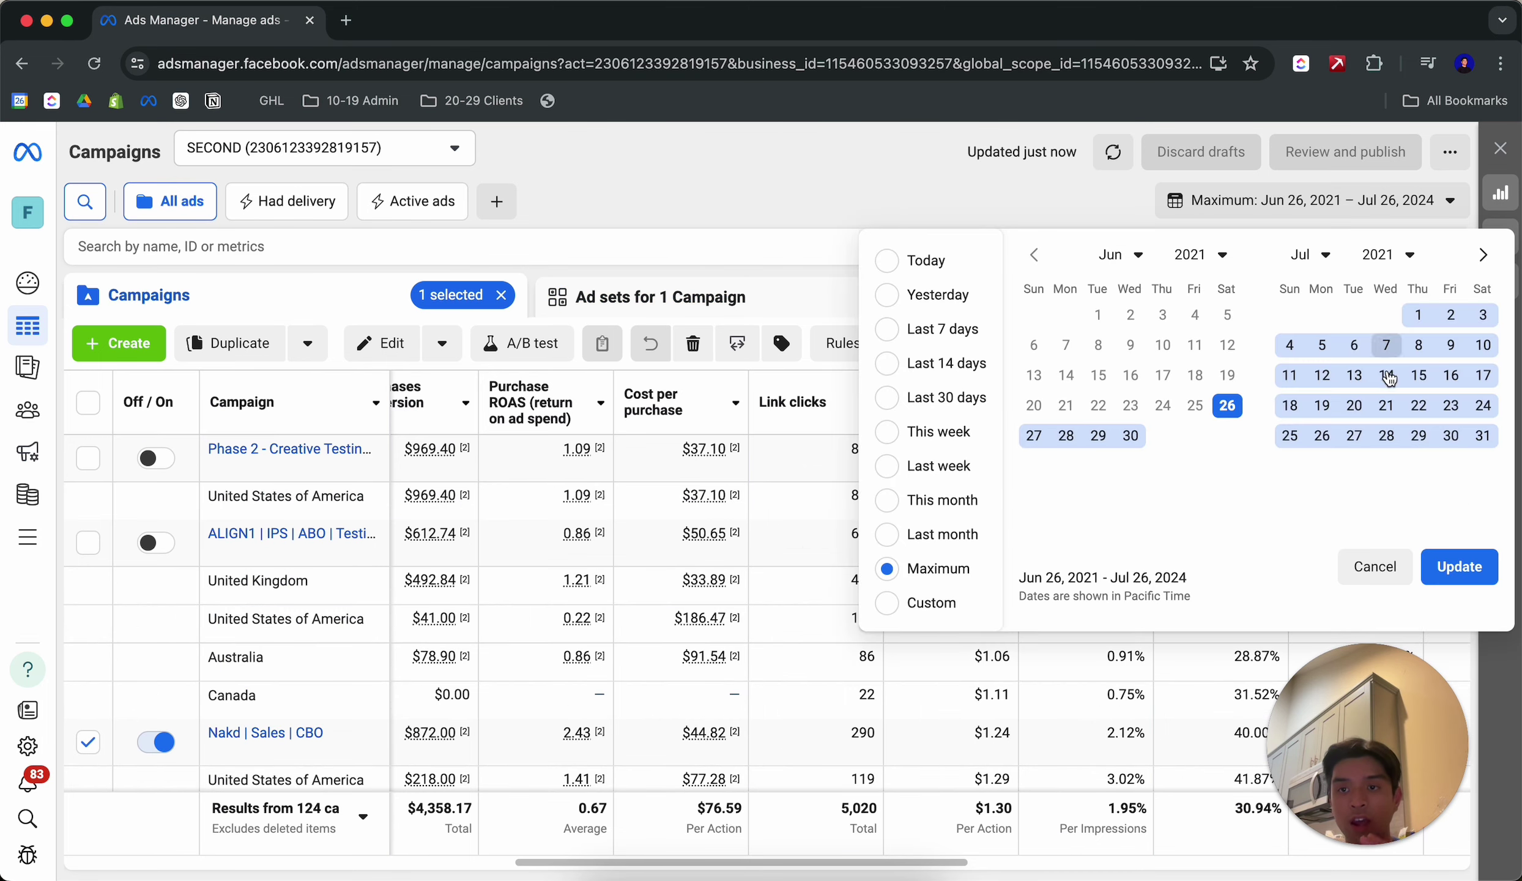
pyautogui.click(946, 334)
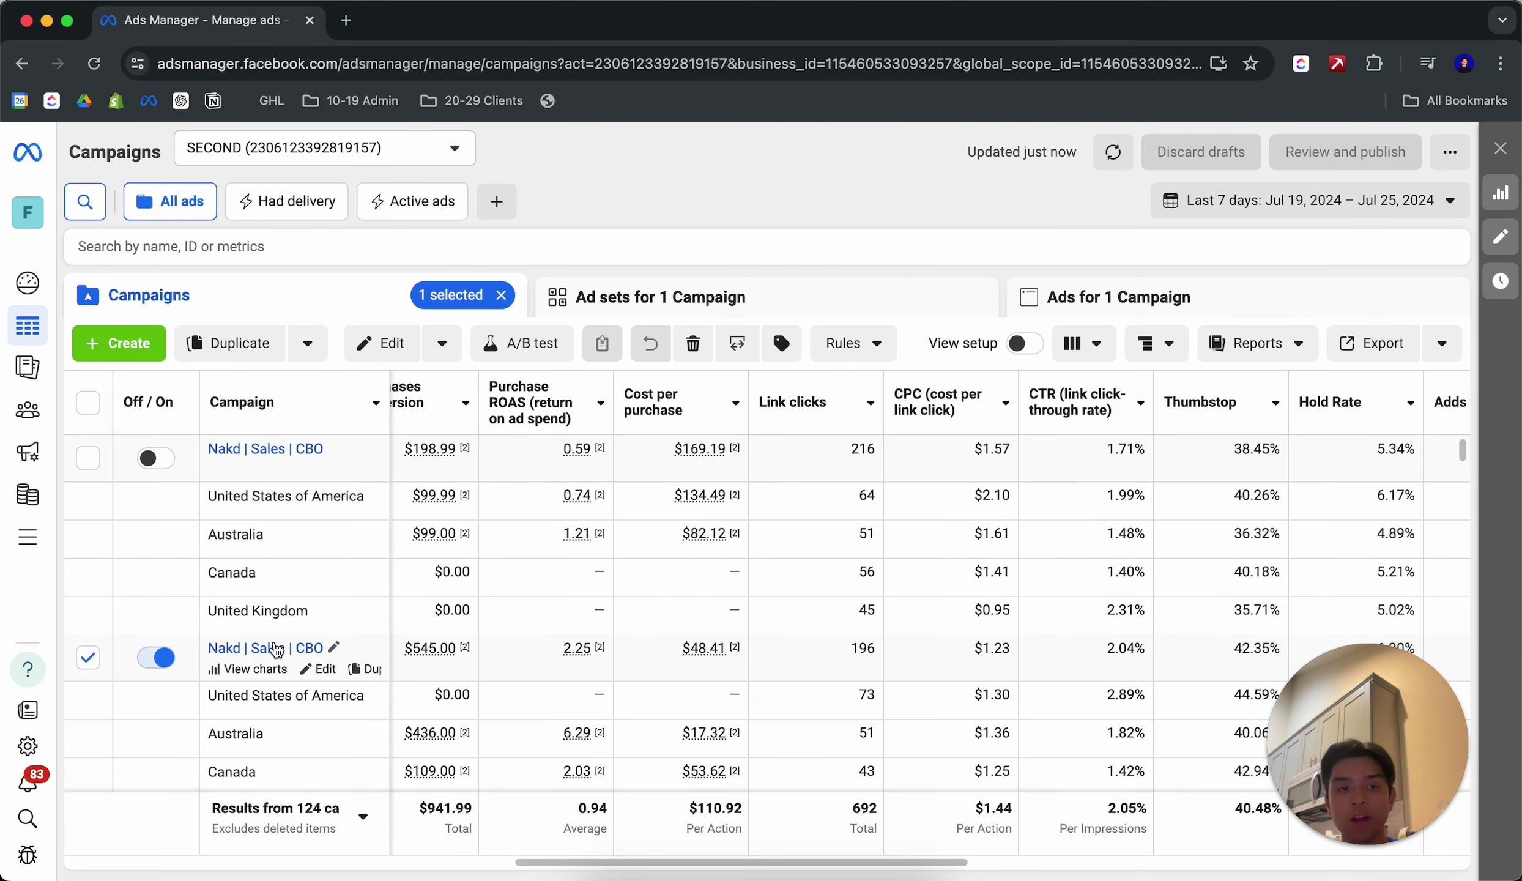
pyautogui.click(90, 218)
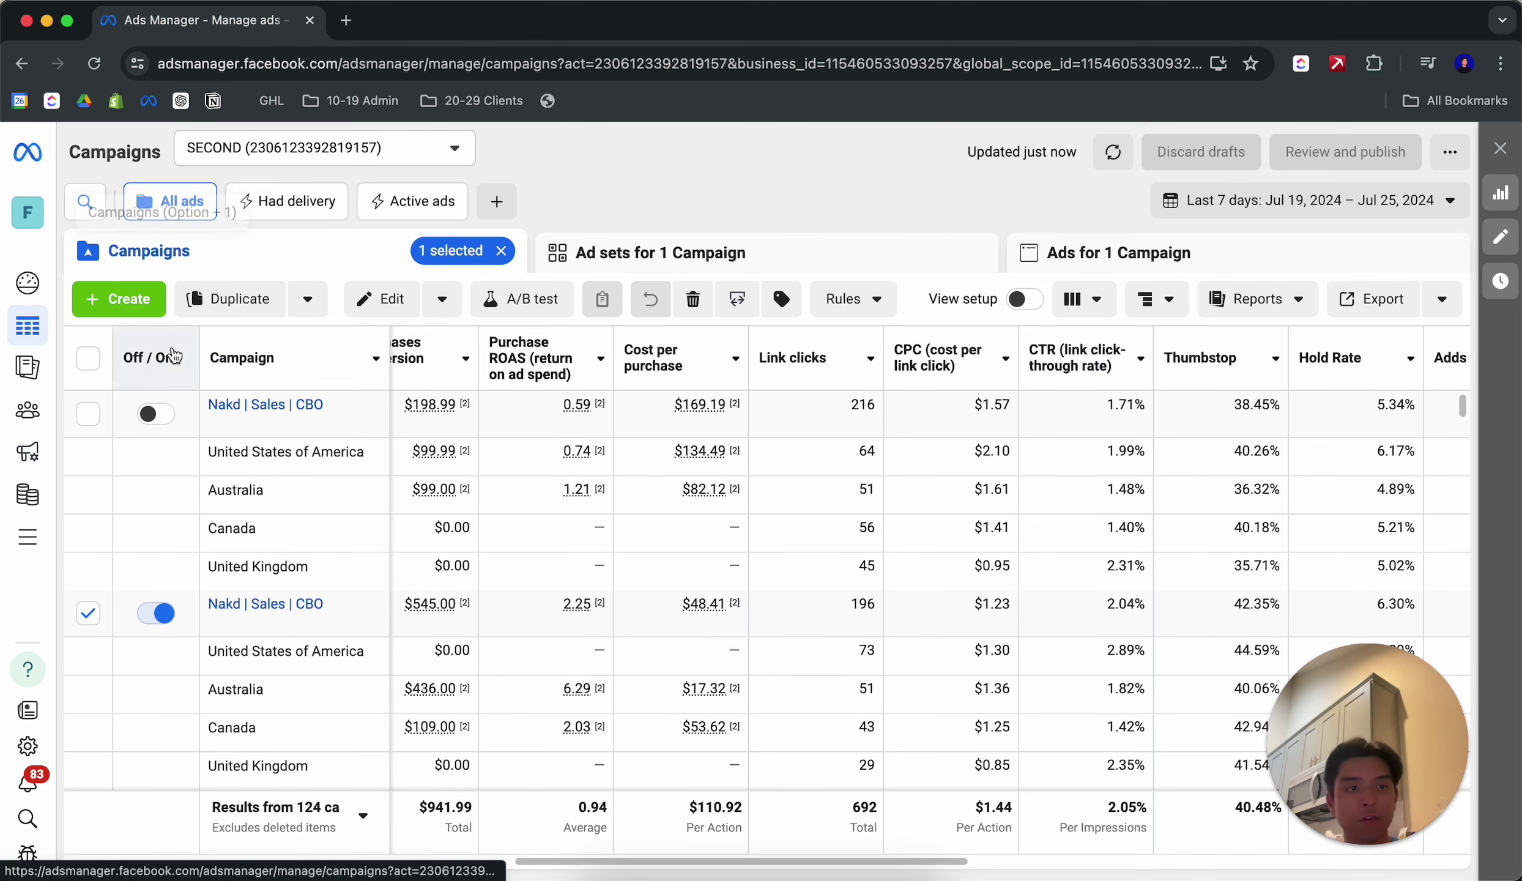
pyautogui.click(85, 208)
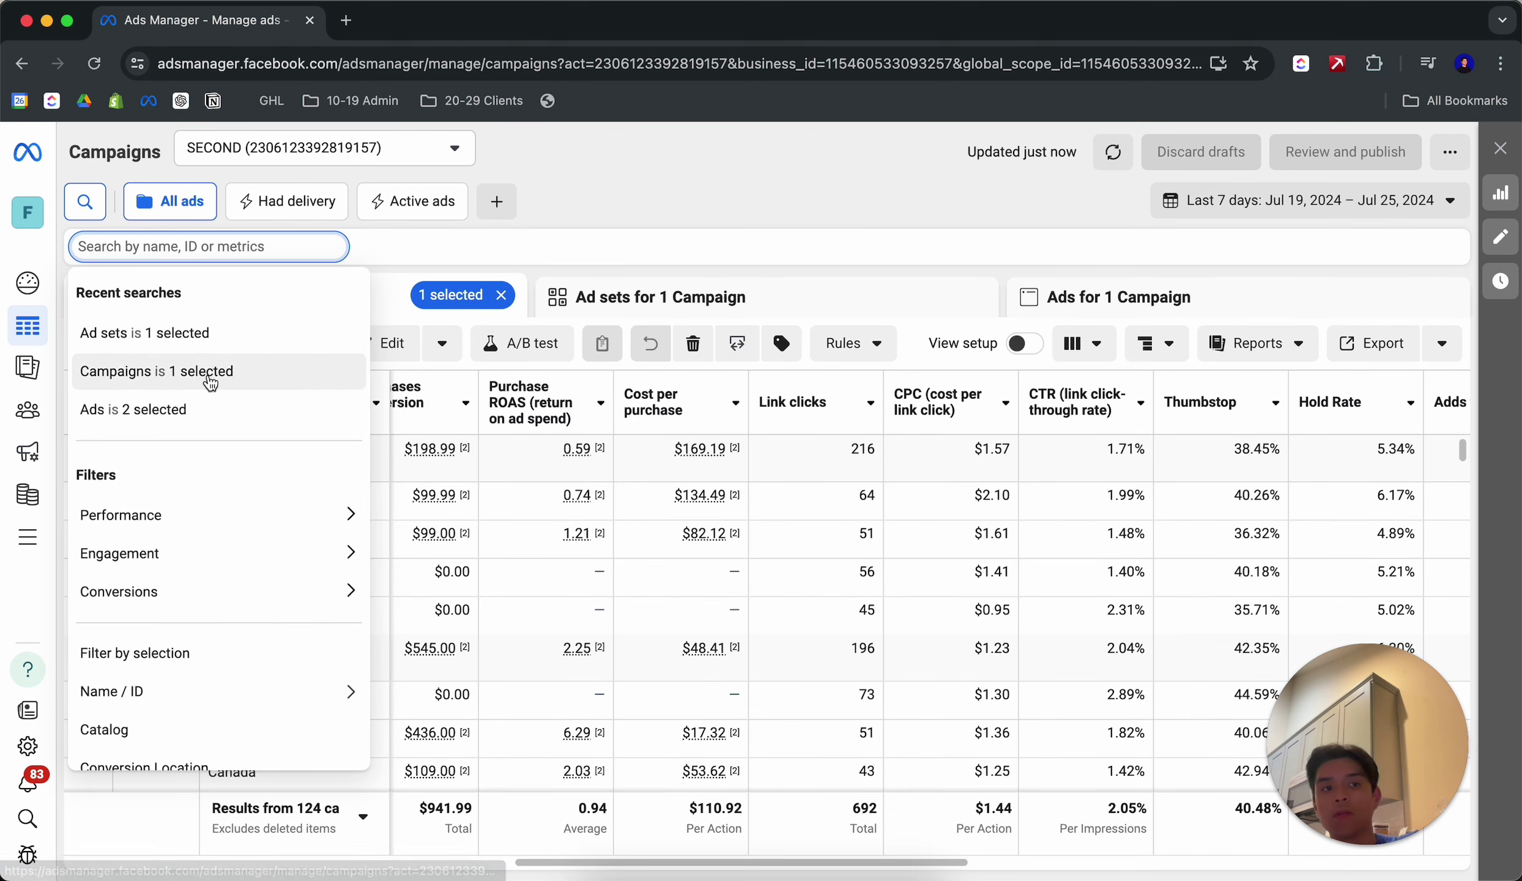
pyautogui.click(205, 649)
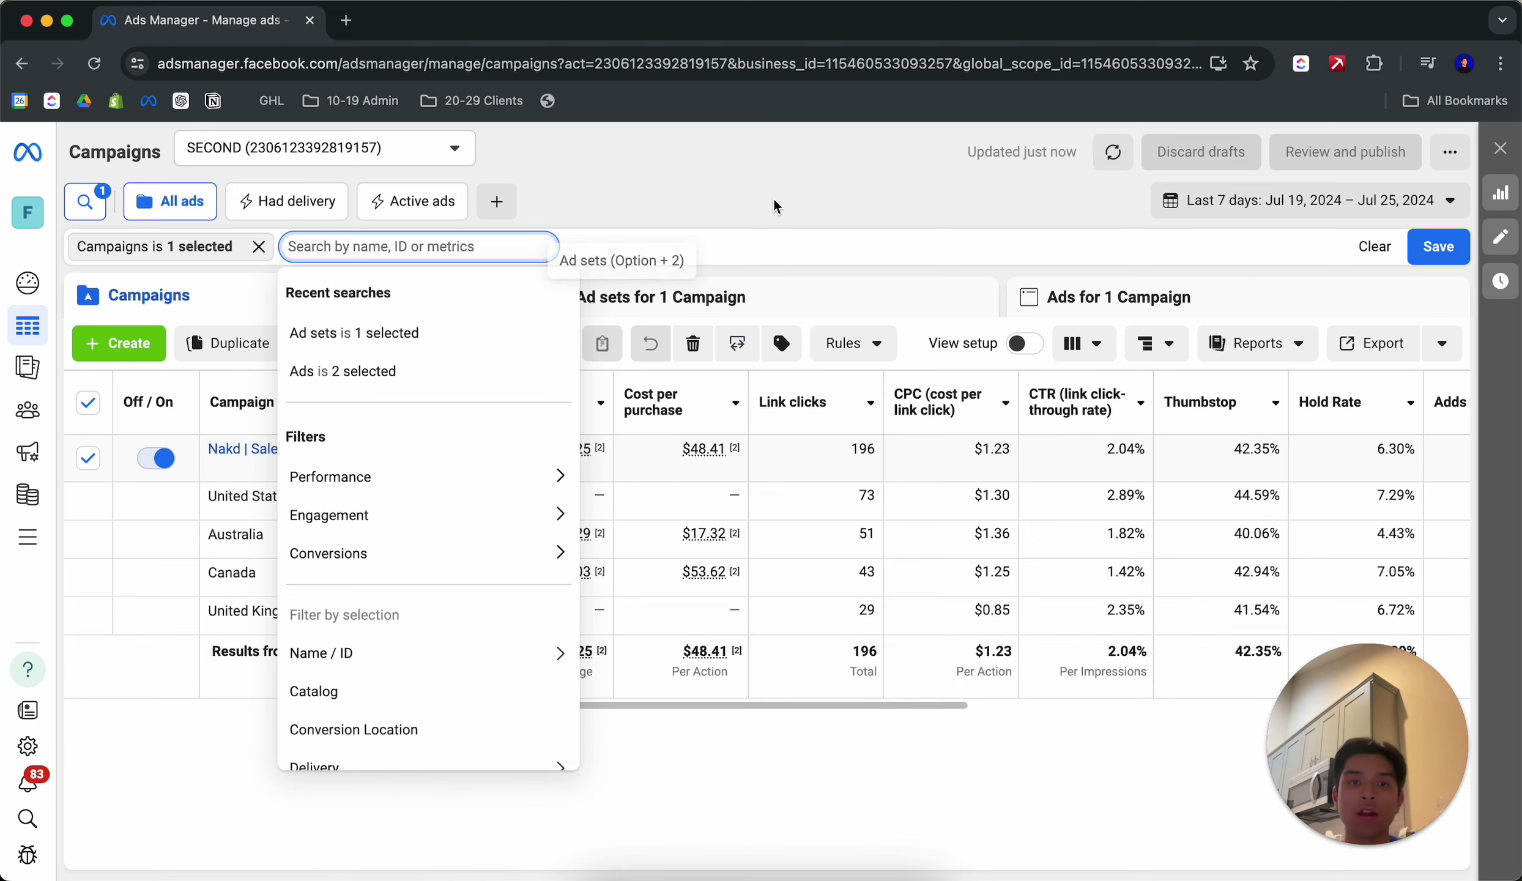
pyautogui.click(785, 181)
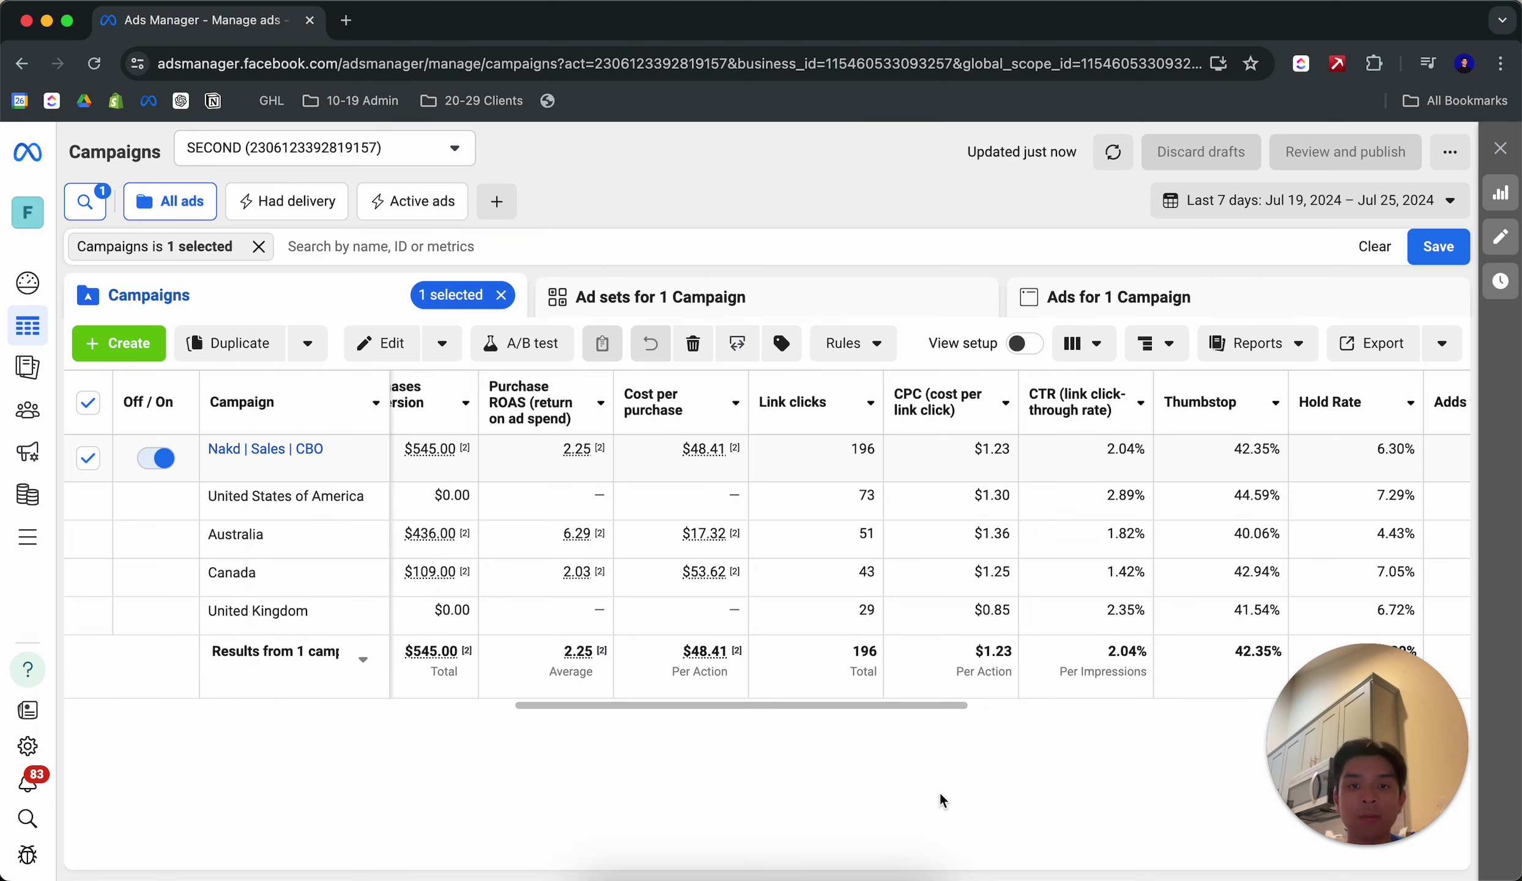
# Scroll the table to review 2.25 ROAS, 47 adds to cart and 15 checkouts initiated.
pyautogui.moveTo(777, 702); pyautogui.dragTo(568, 717)
pyautogui.hscroll(5, 838, 642)
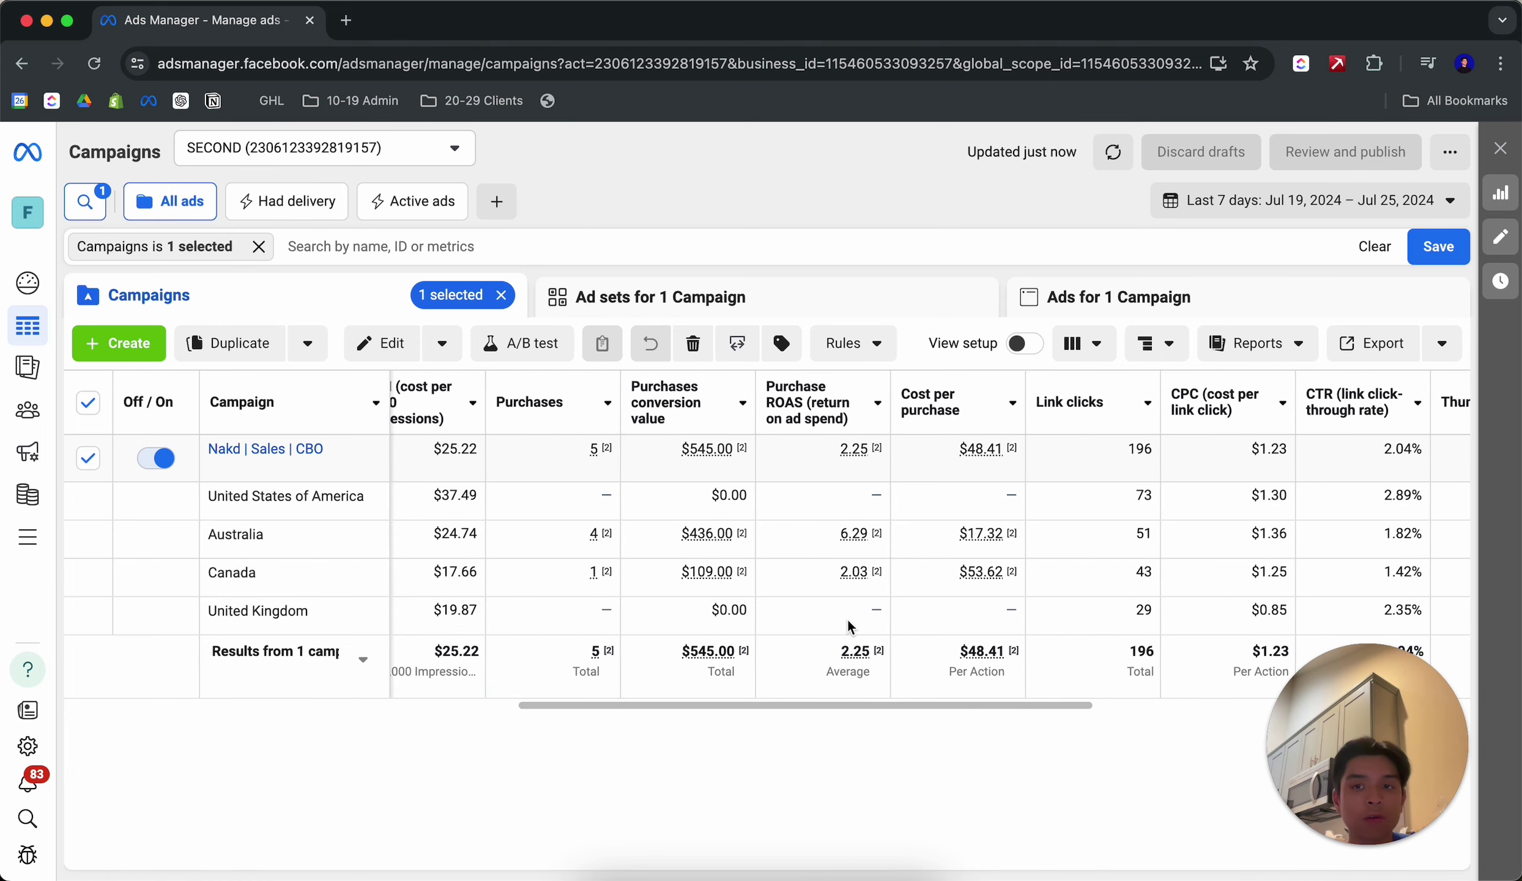
pyautogui.hscroll(-2, 847, 618)
pyautogui.hscroll(4, 847, 618)
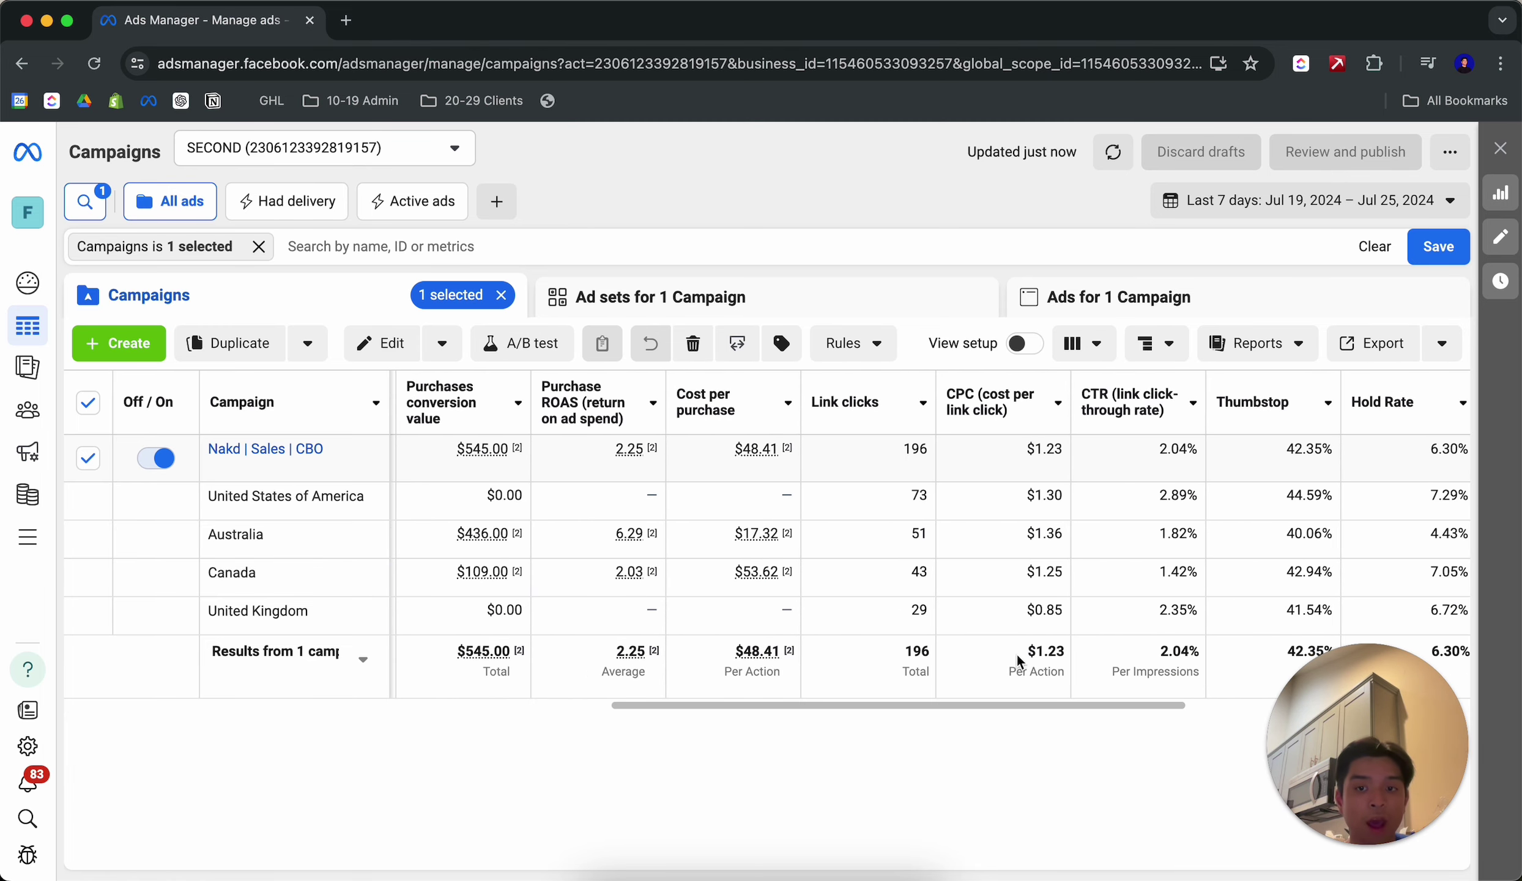
pyautogui.moveTo(1014, 701); pyautogui.dragTo(1148, 710)
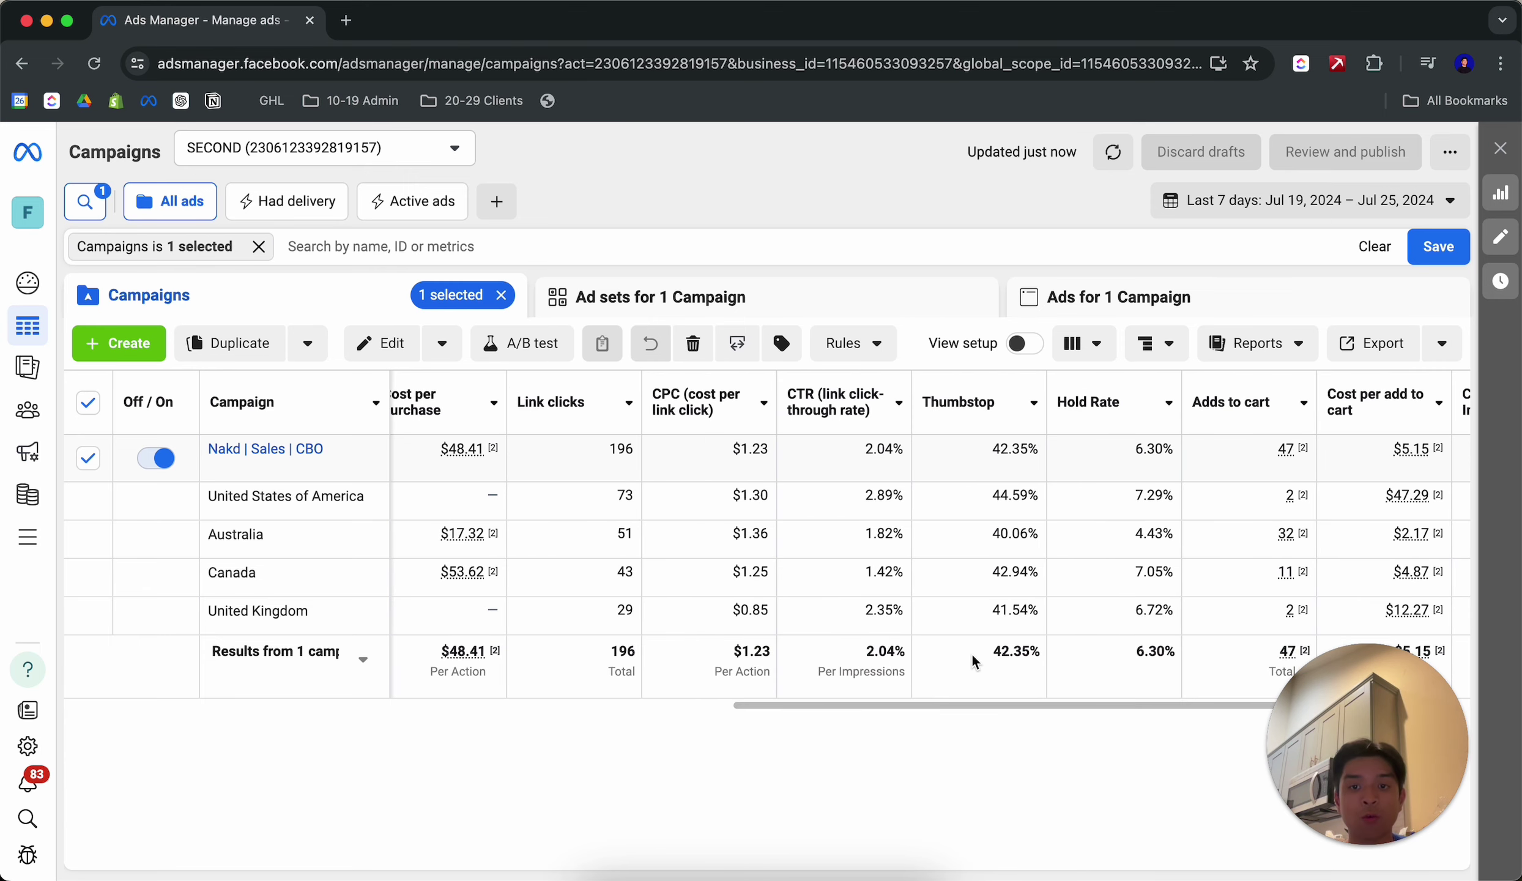
pyautogui.moveTo(1034, 705); pyautogui.dragTo(1180, 706)
pyautogui.click(1087, 661)
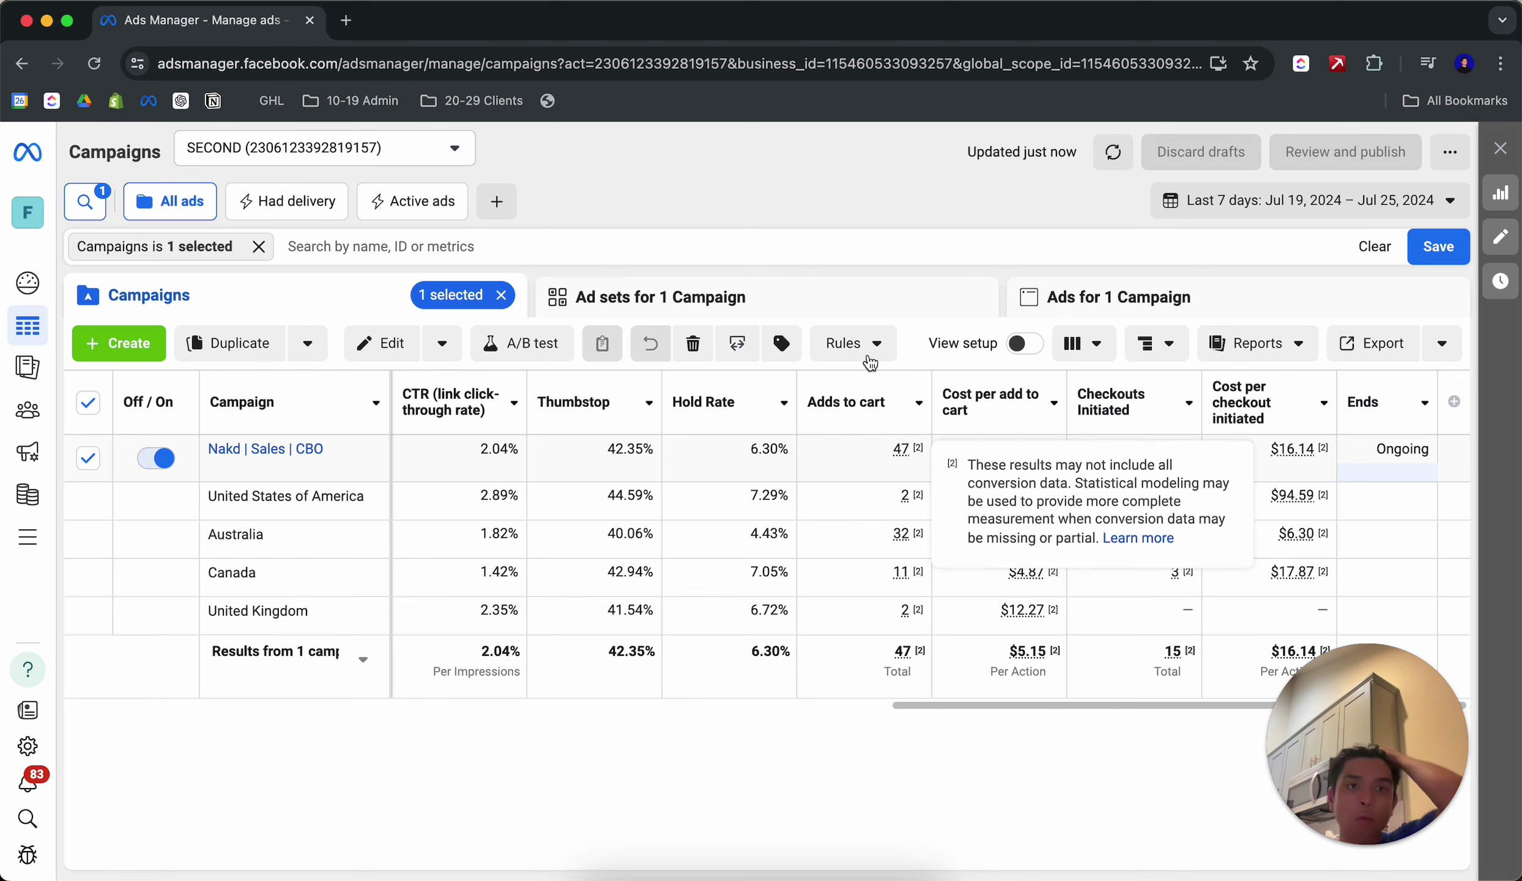
# Bring the Shopify browser window forward and switch to its Recordings - Hotjar tab.
pyautogui.hotkey('ctrl', 'Up')
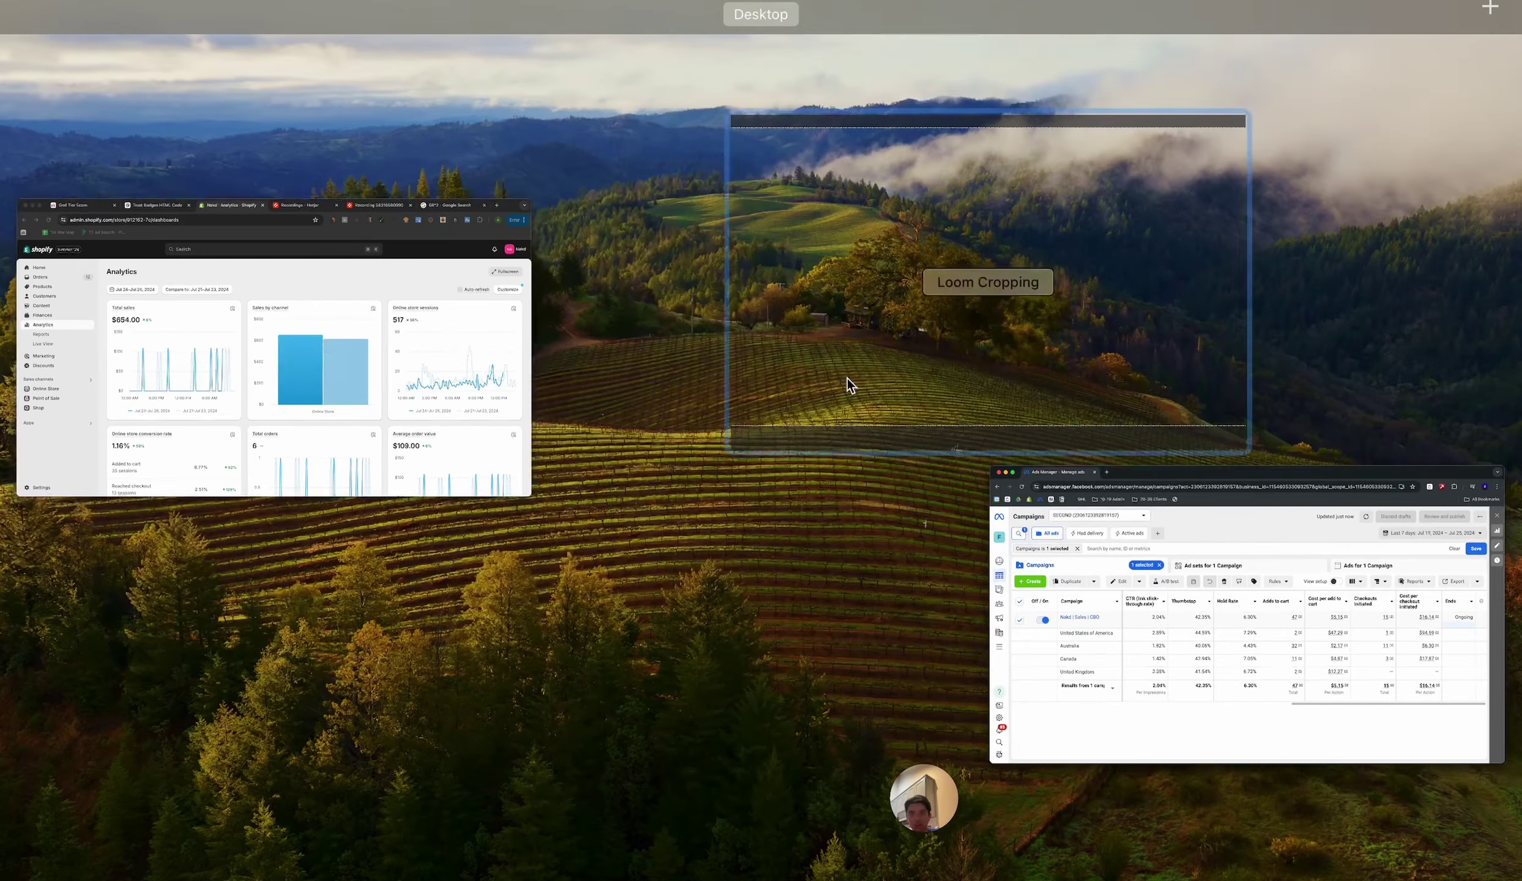
pyautogui.click(331, 361)
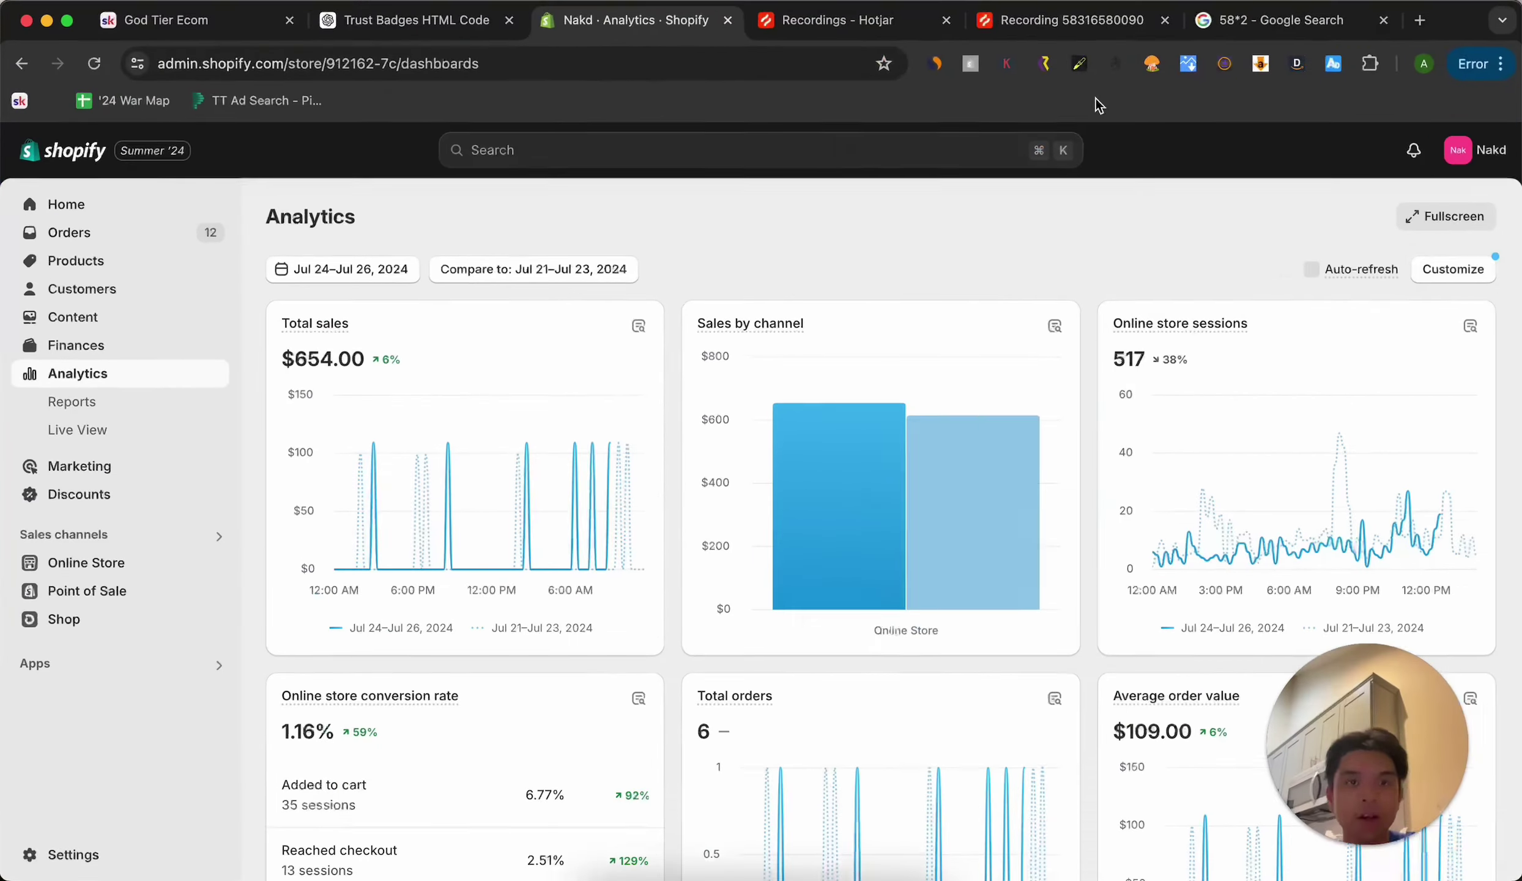
pyautogui.click(795, 21)
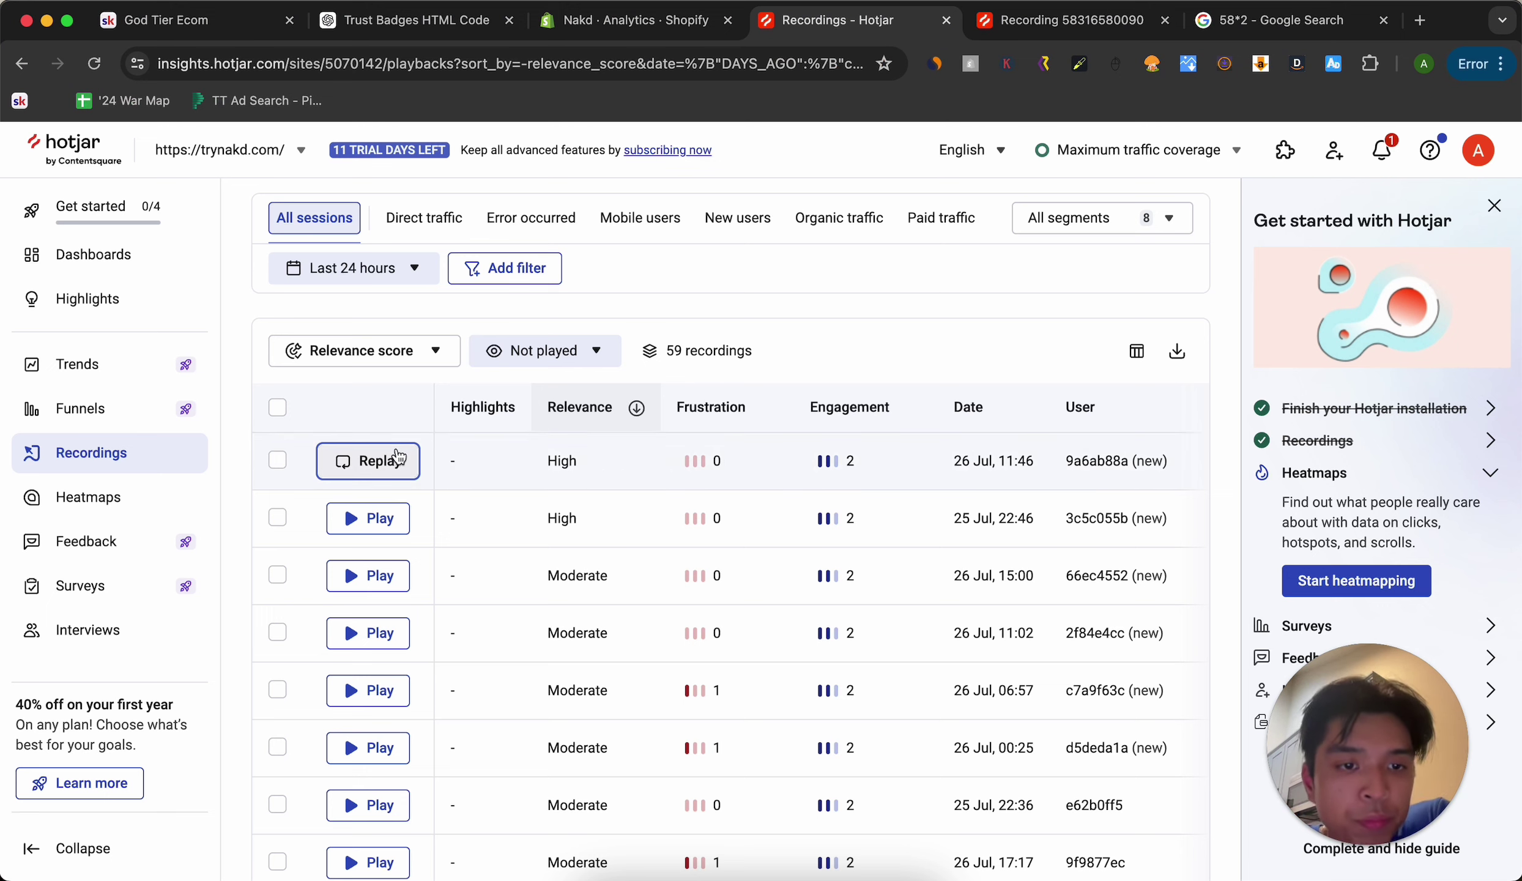
# Play the top 26 Jul 11:46 recording at 2x, jumping to the FAQ and back to the product page.
pyautogui.click(376, 460)
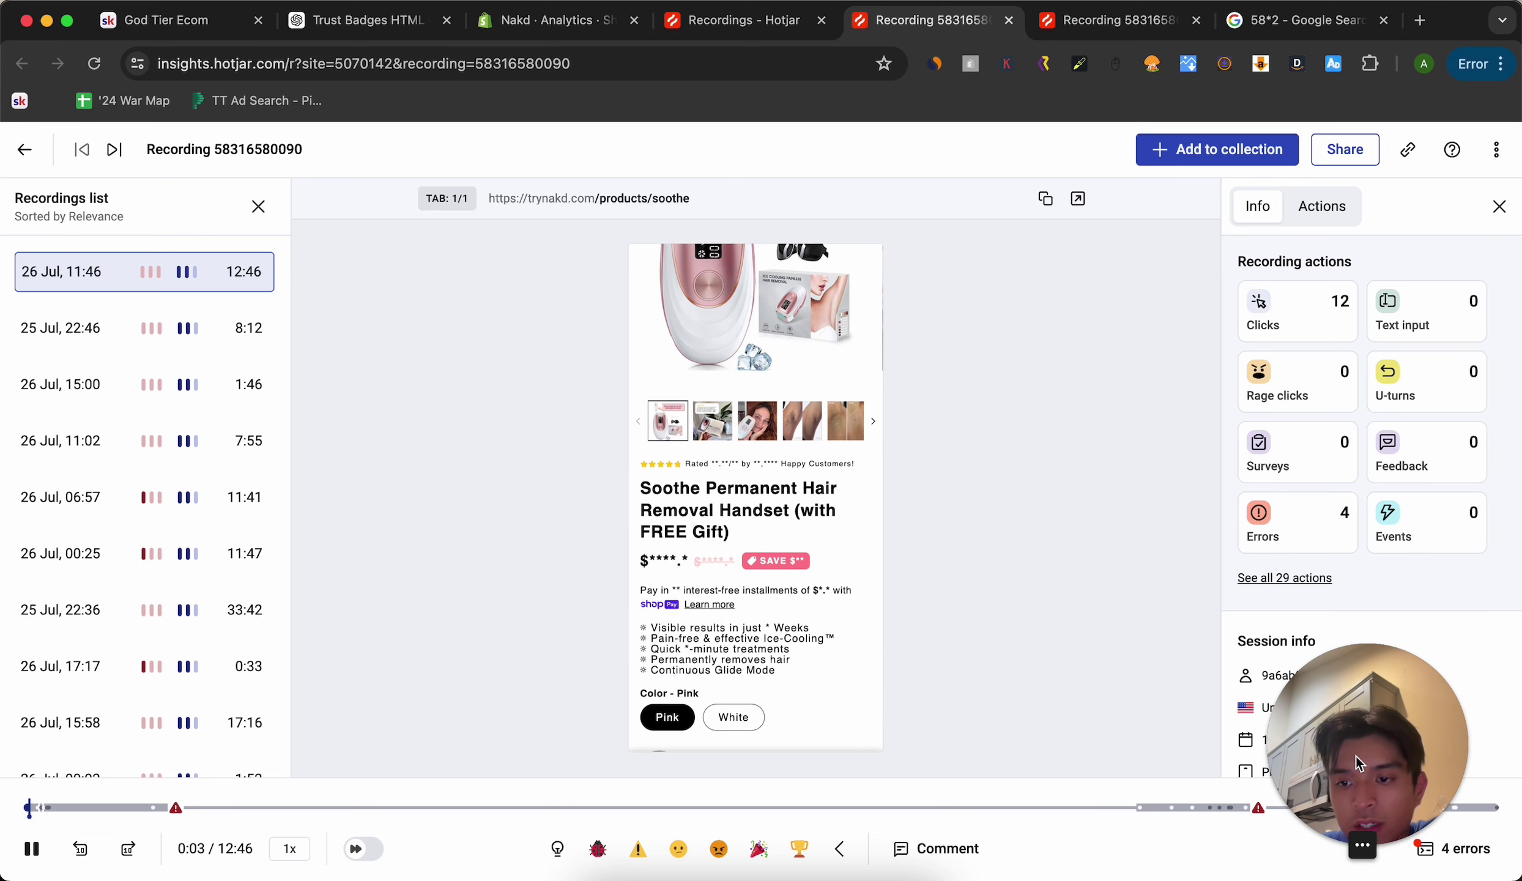
pyautogui.click(297, 848)
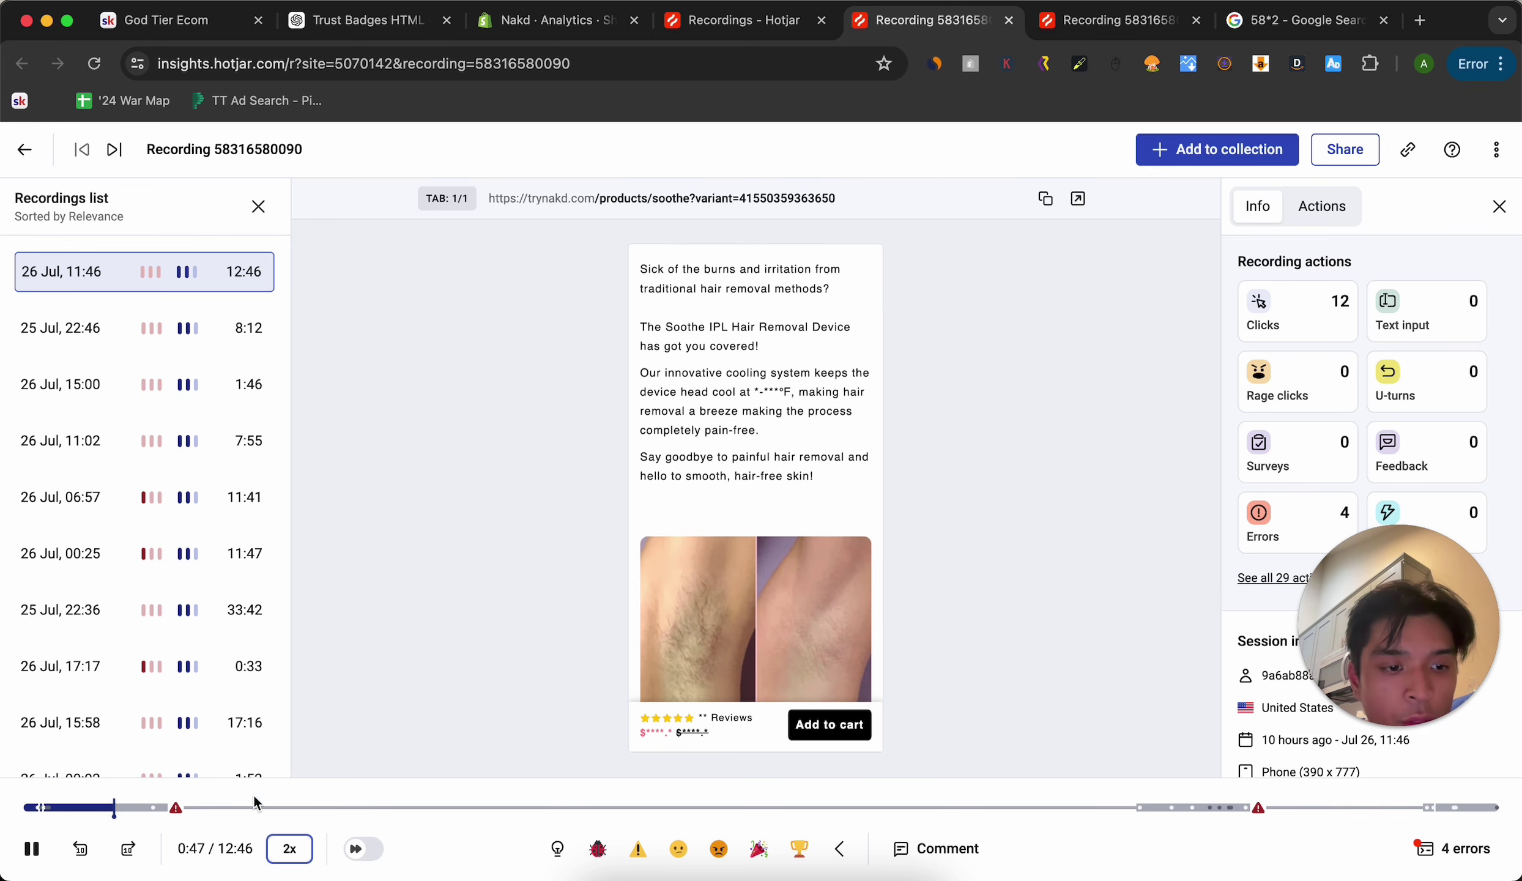
pyautogui.click(177, 817)
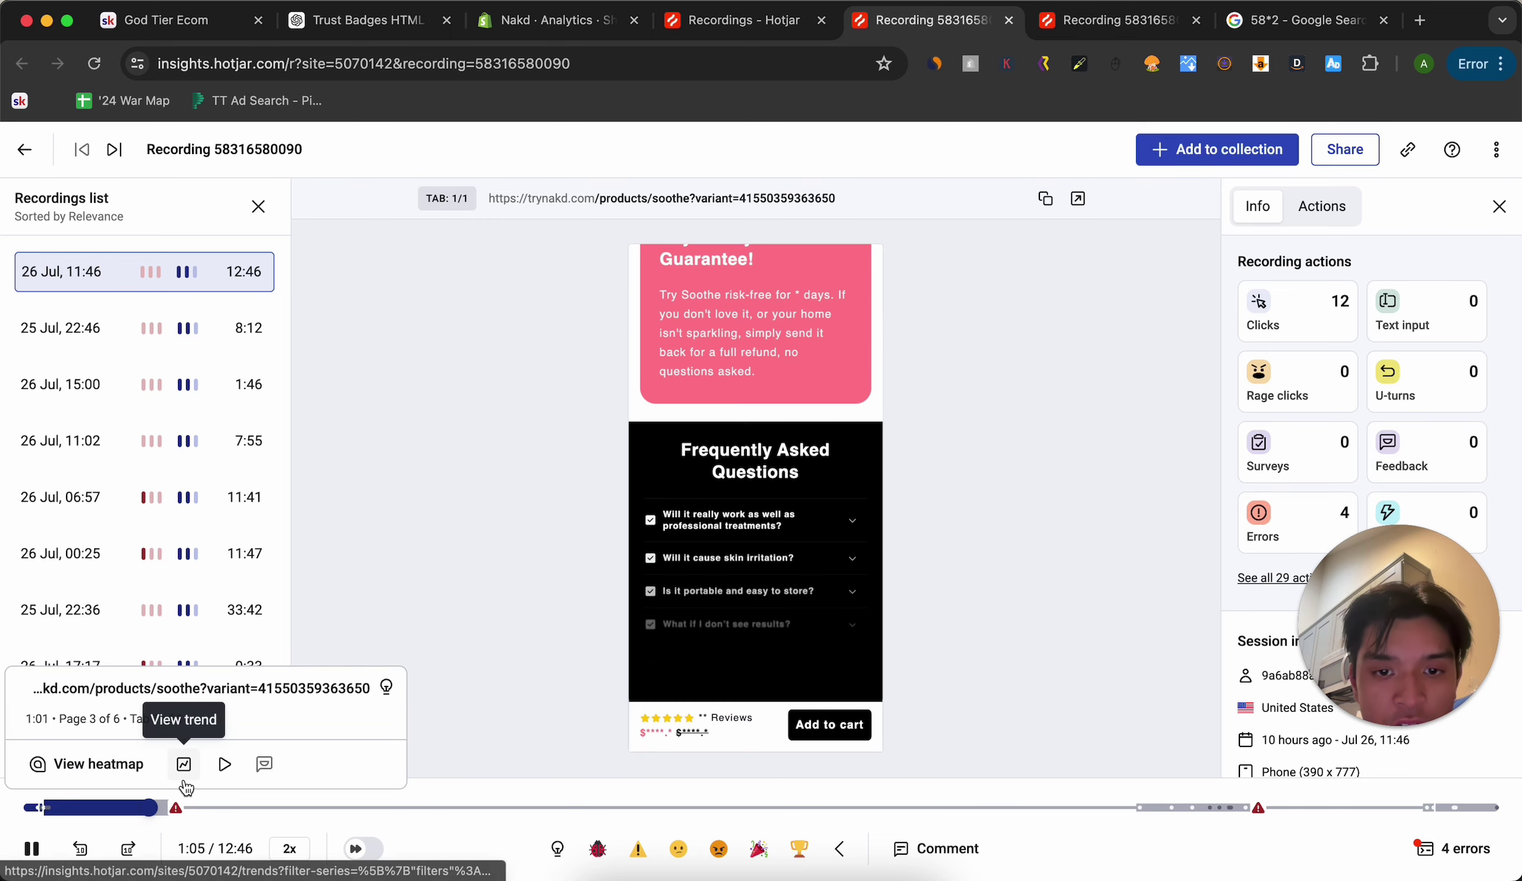
pyautogui.click(185, 785)
pyautogui.click(1054, 19)
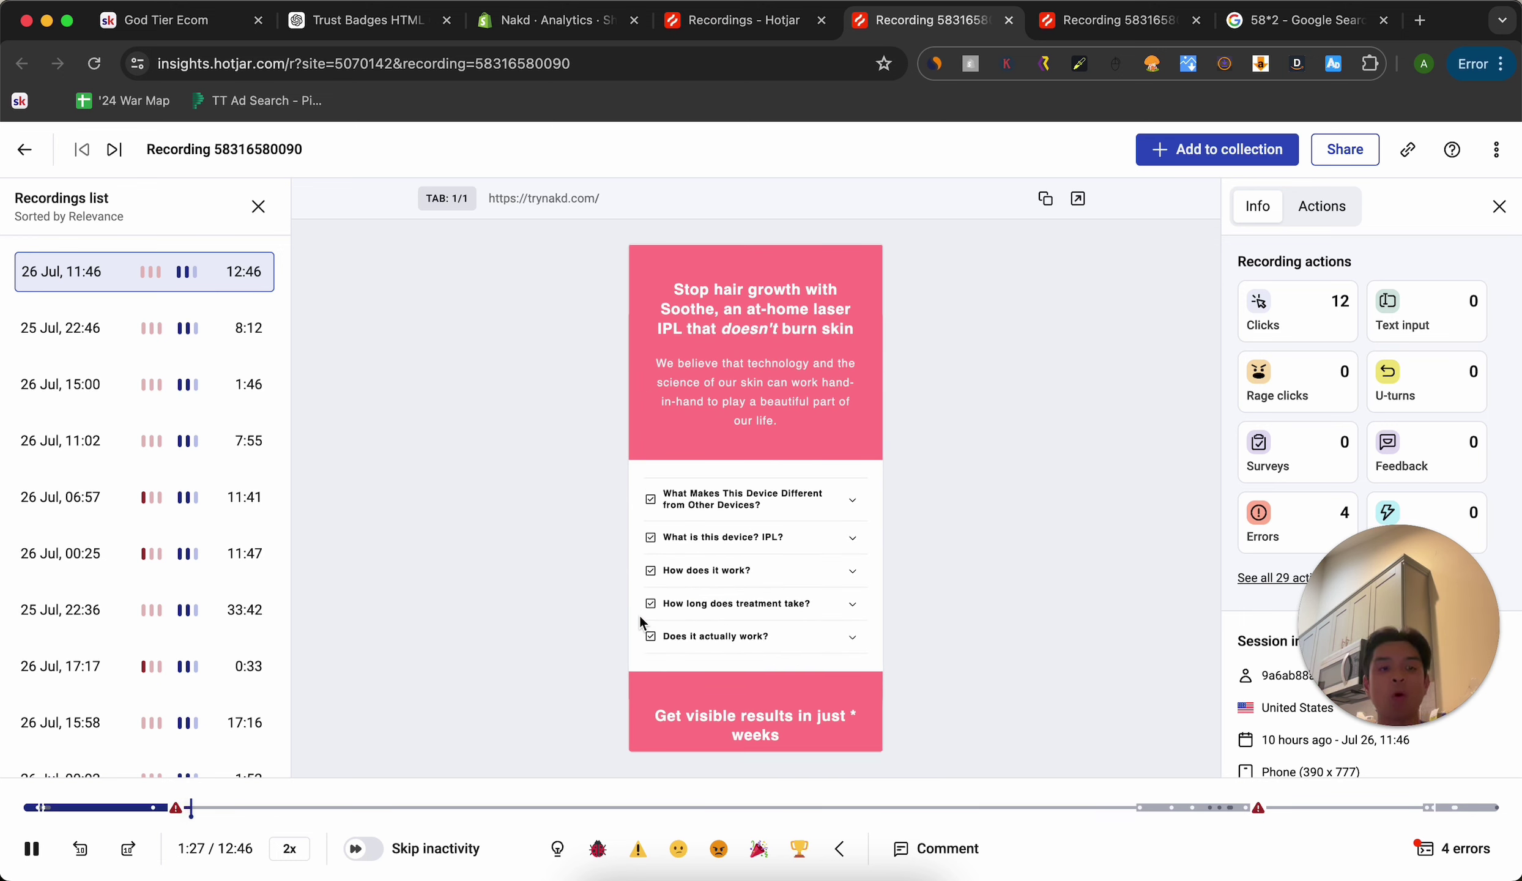
pyautogui.click(148, 808)
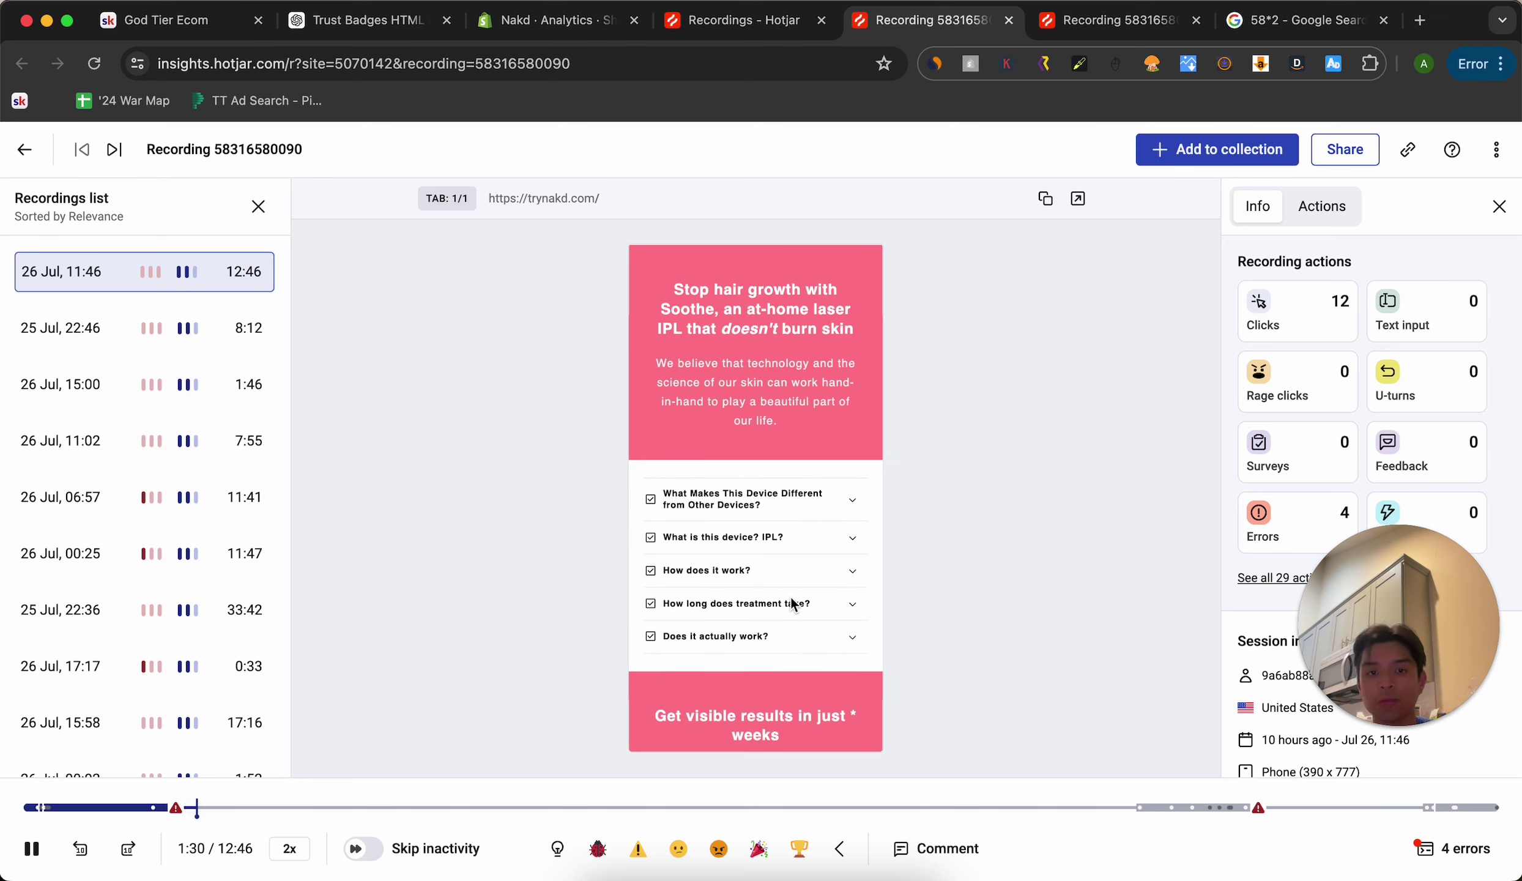
# Skip the replay through 1:49, 9:43, 10:02 and 10:19 to the error moment and the session's end.
pyautogui.click(235, 807)
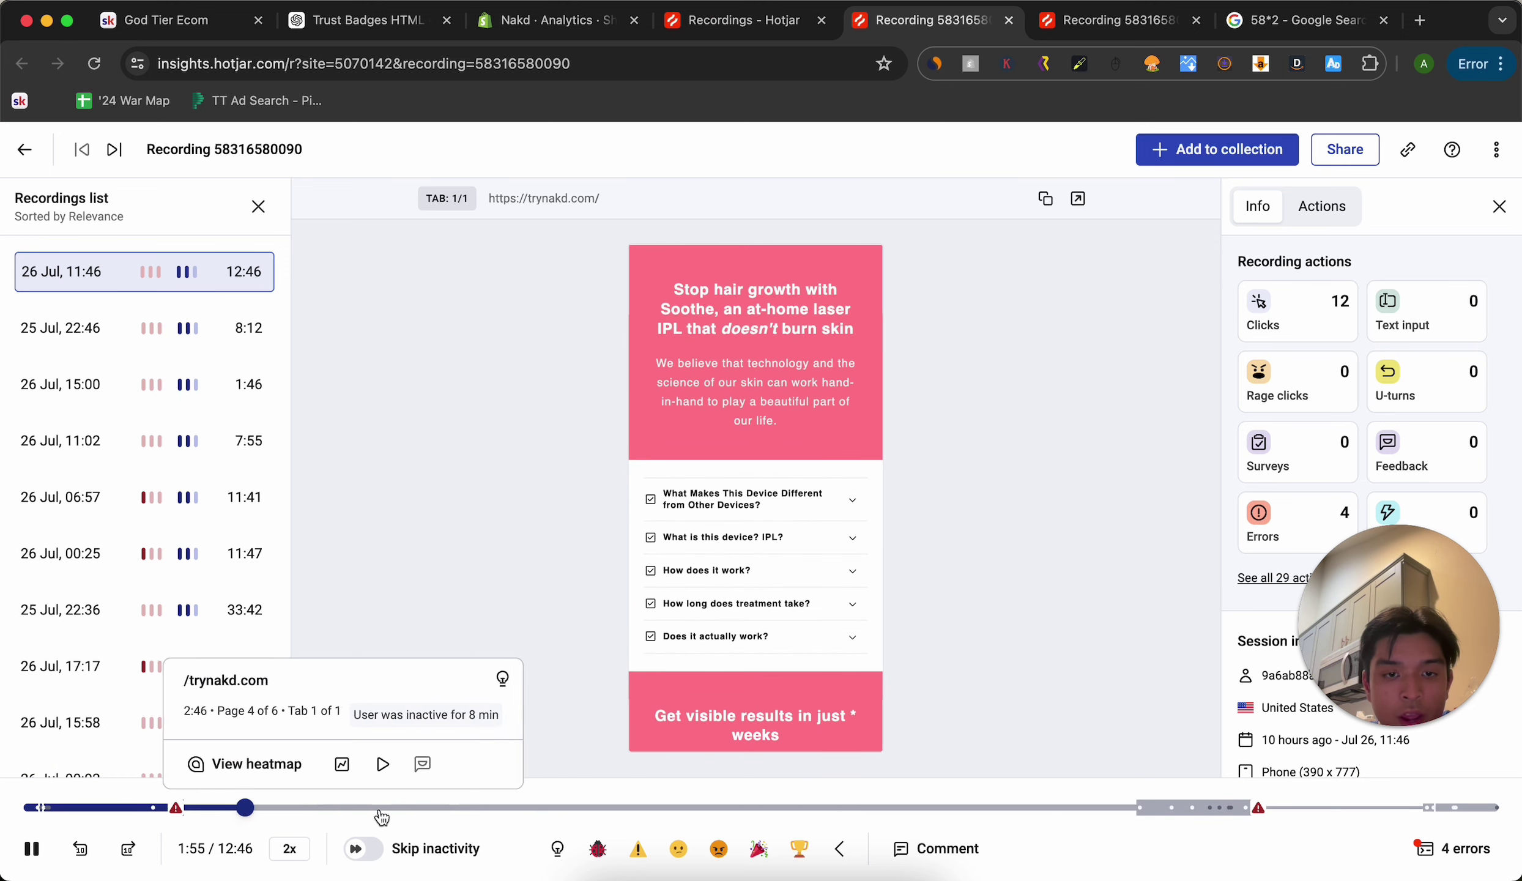
pyautogui.click(1145, 808)
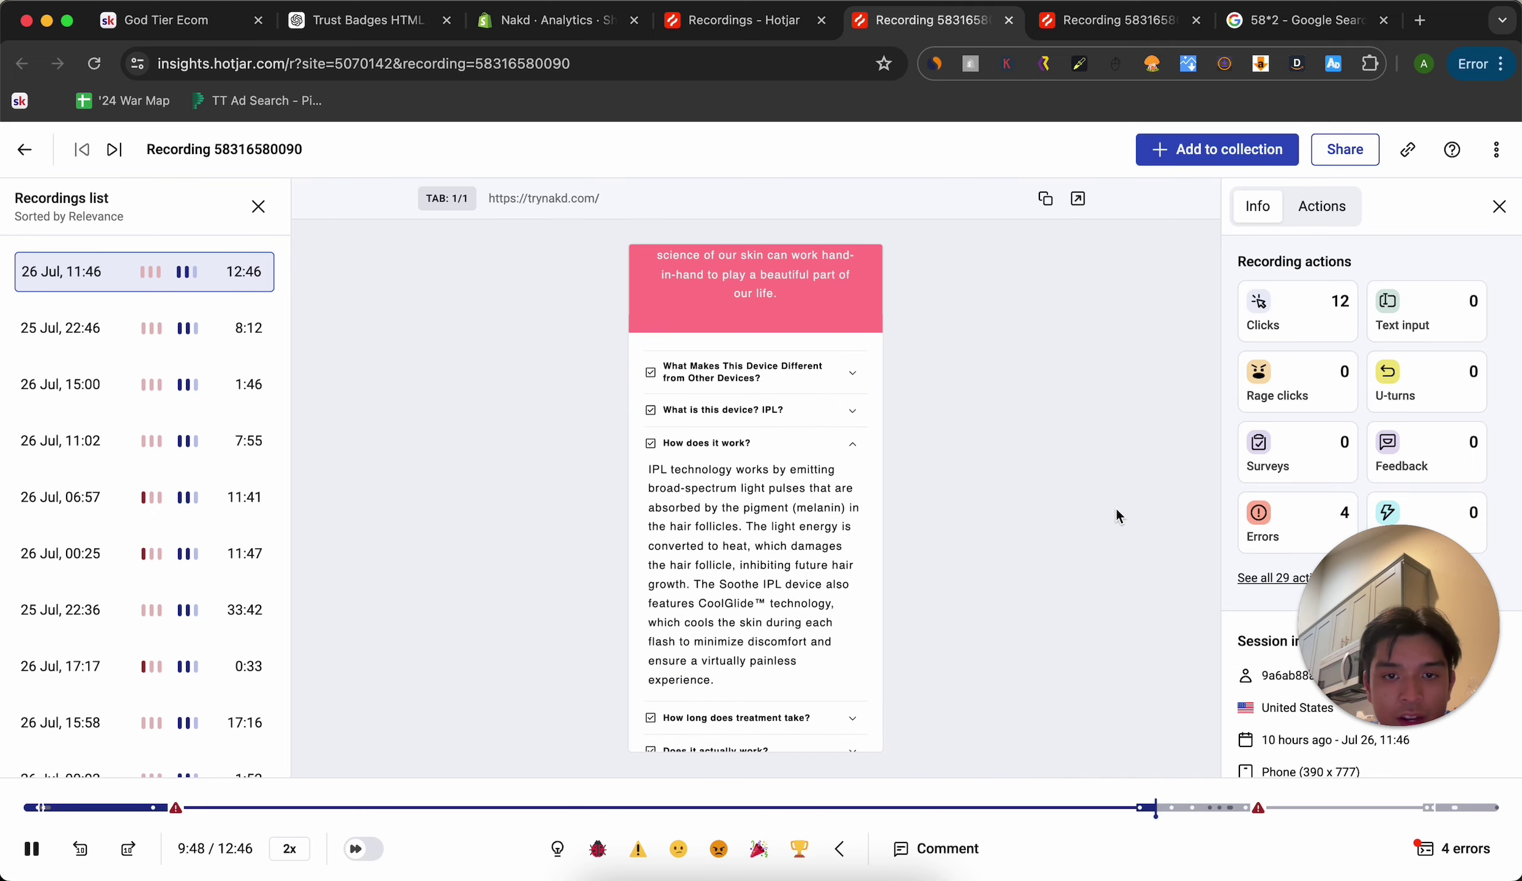
pyautogui.click(1182, 809)
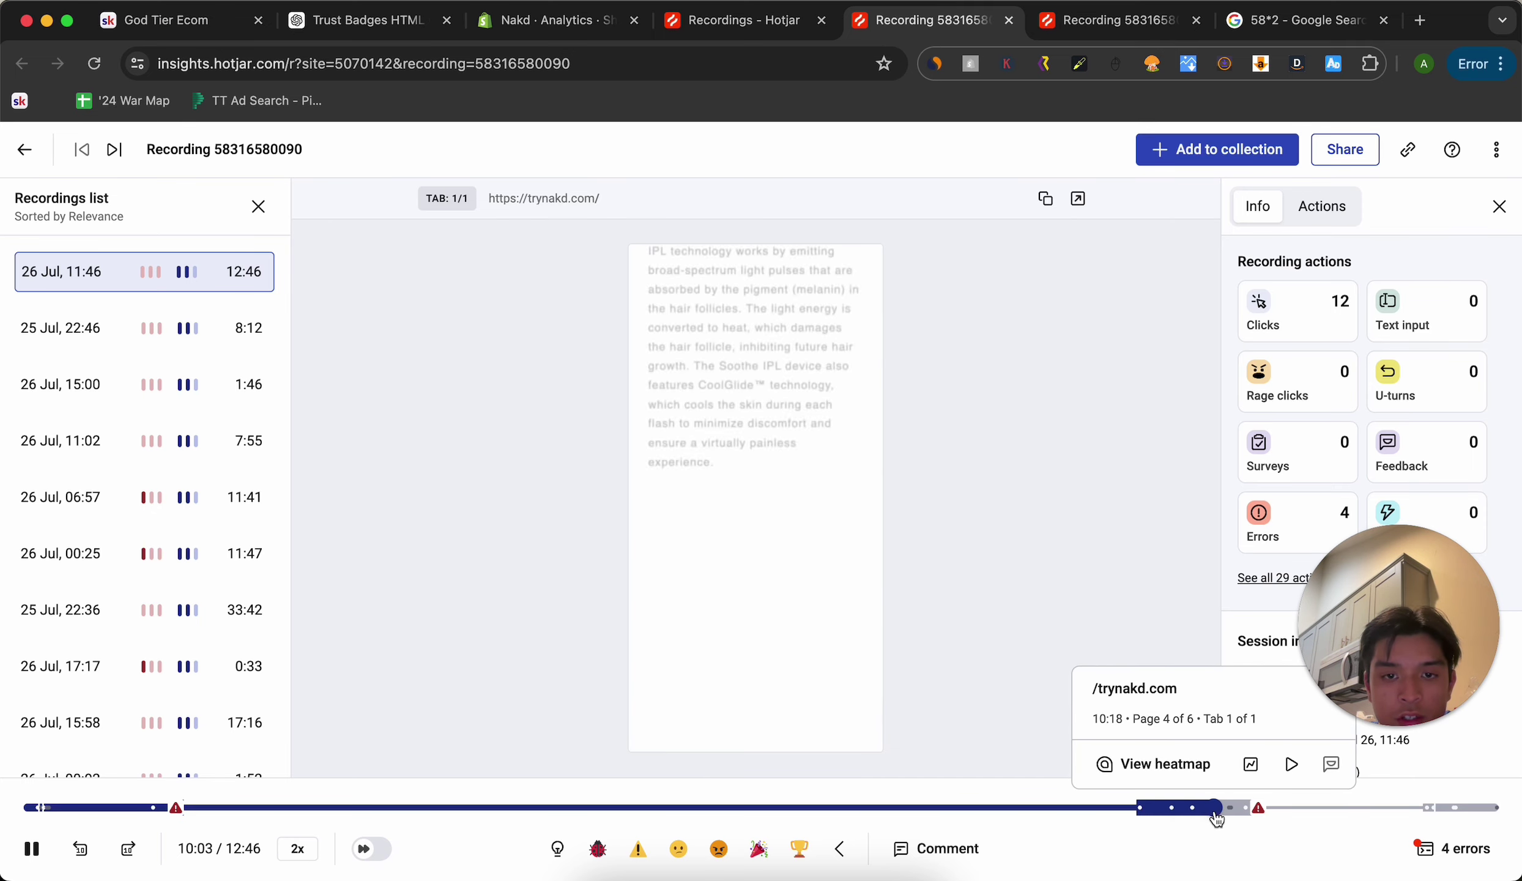
pyautogui.click(1218, 809)
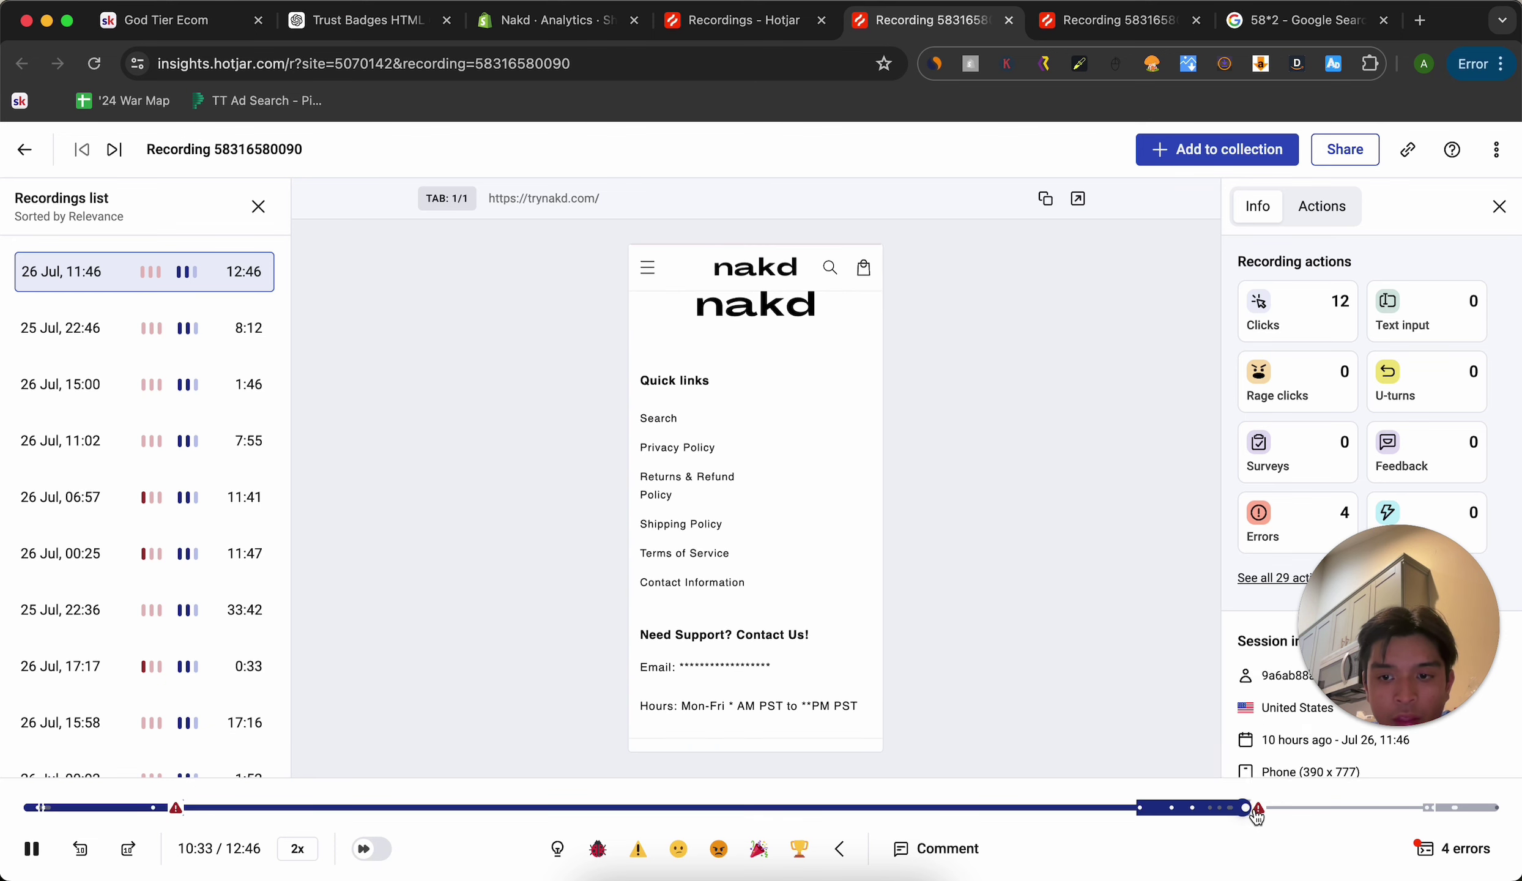
pyautogui.click(1259, 810)
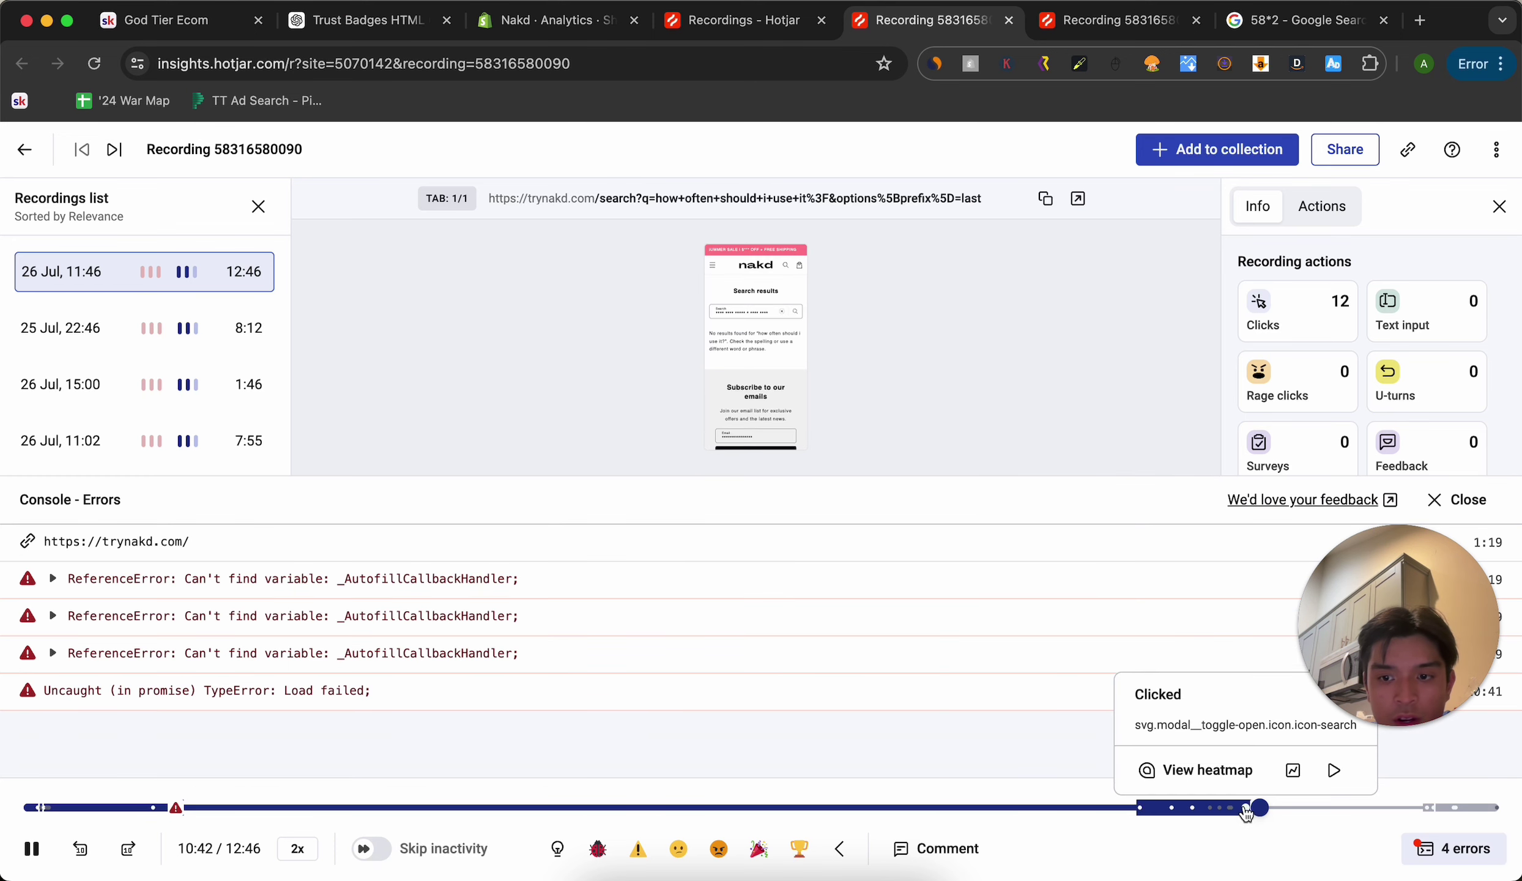
pyautogui.click(1443, 809)
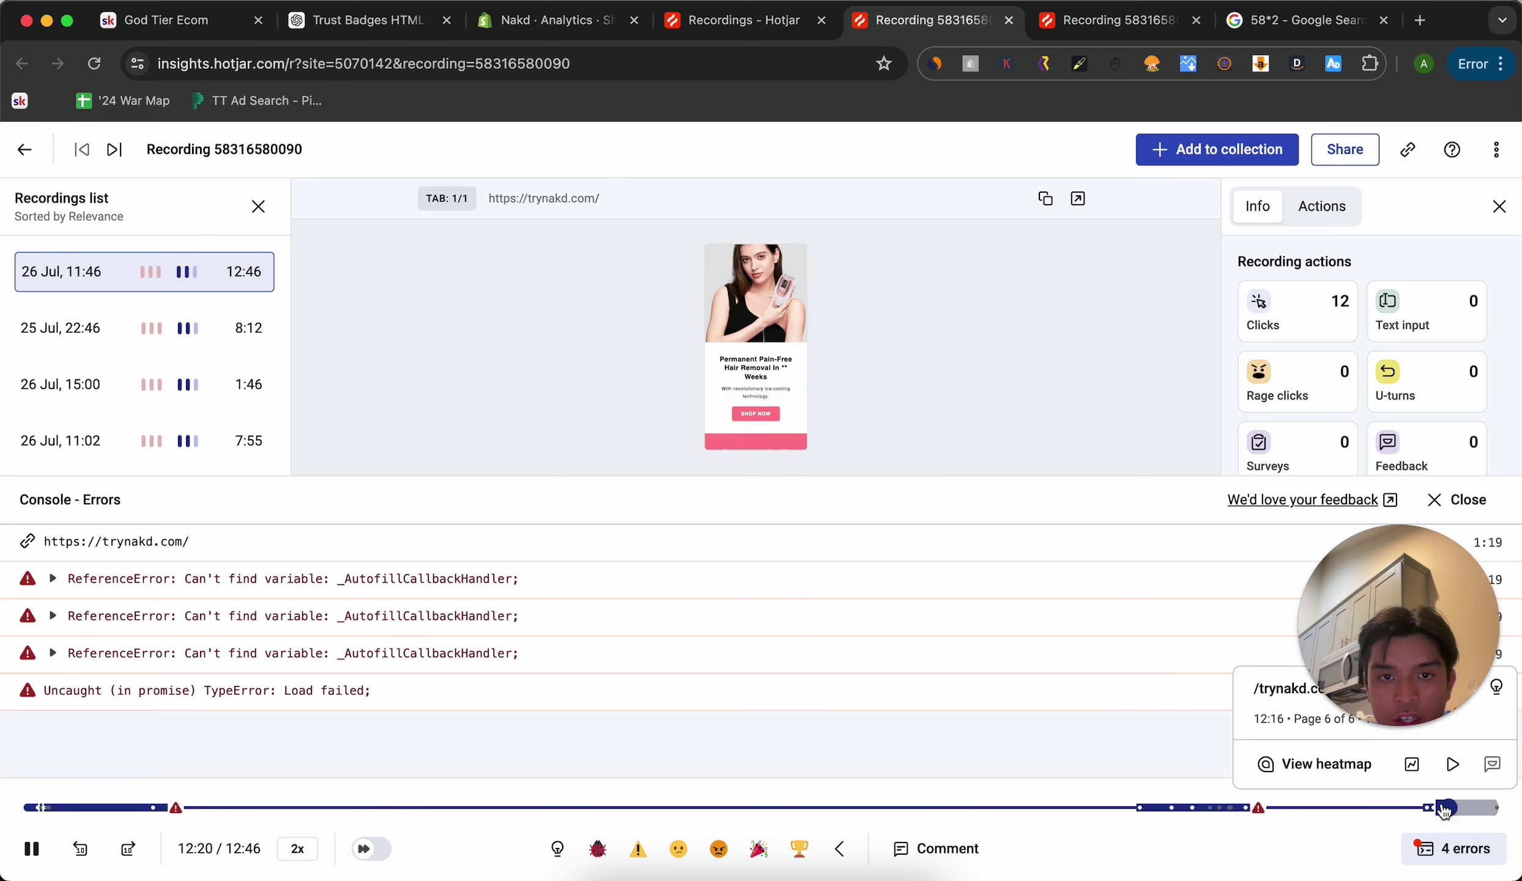
pyautogui.click(1212, 808)
# Pause at 10:44 on the no-results search for 'how often should I use it?' and screenshot it.
pyautogui.click(1444, 502)
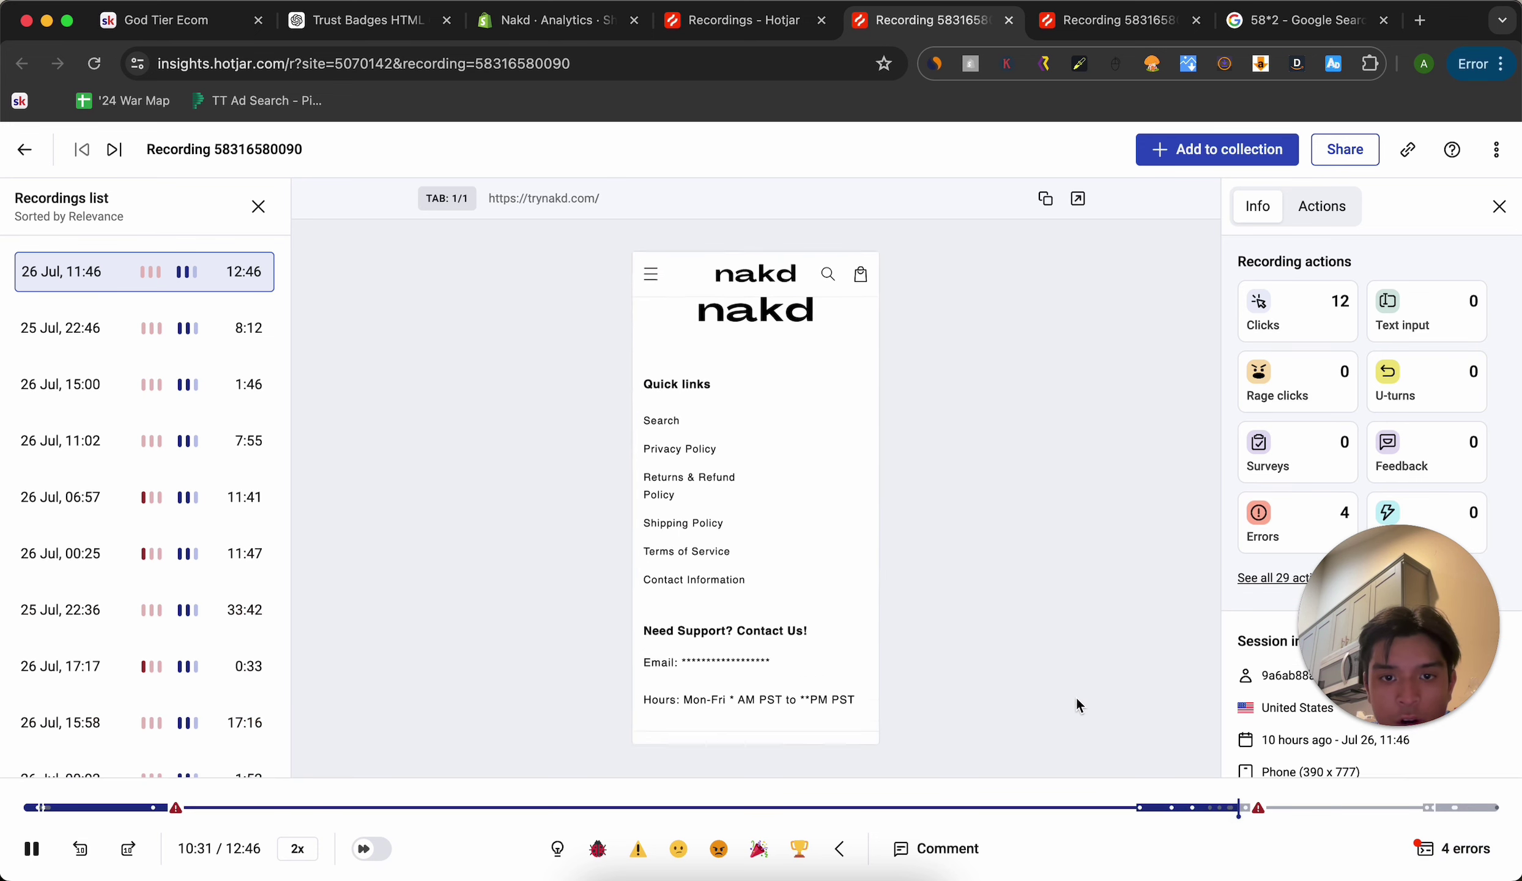
pyautogui.click(1258, 809)
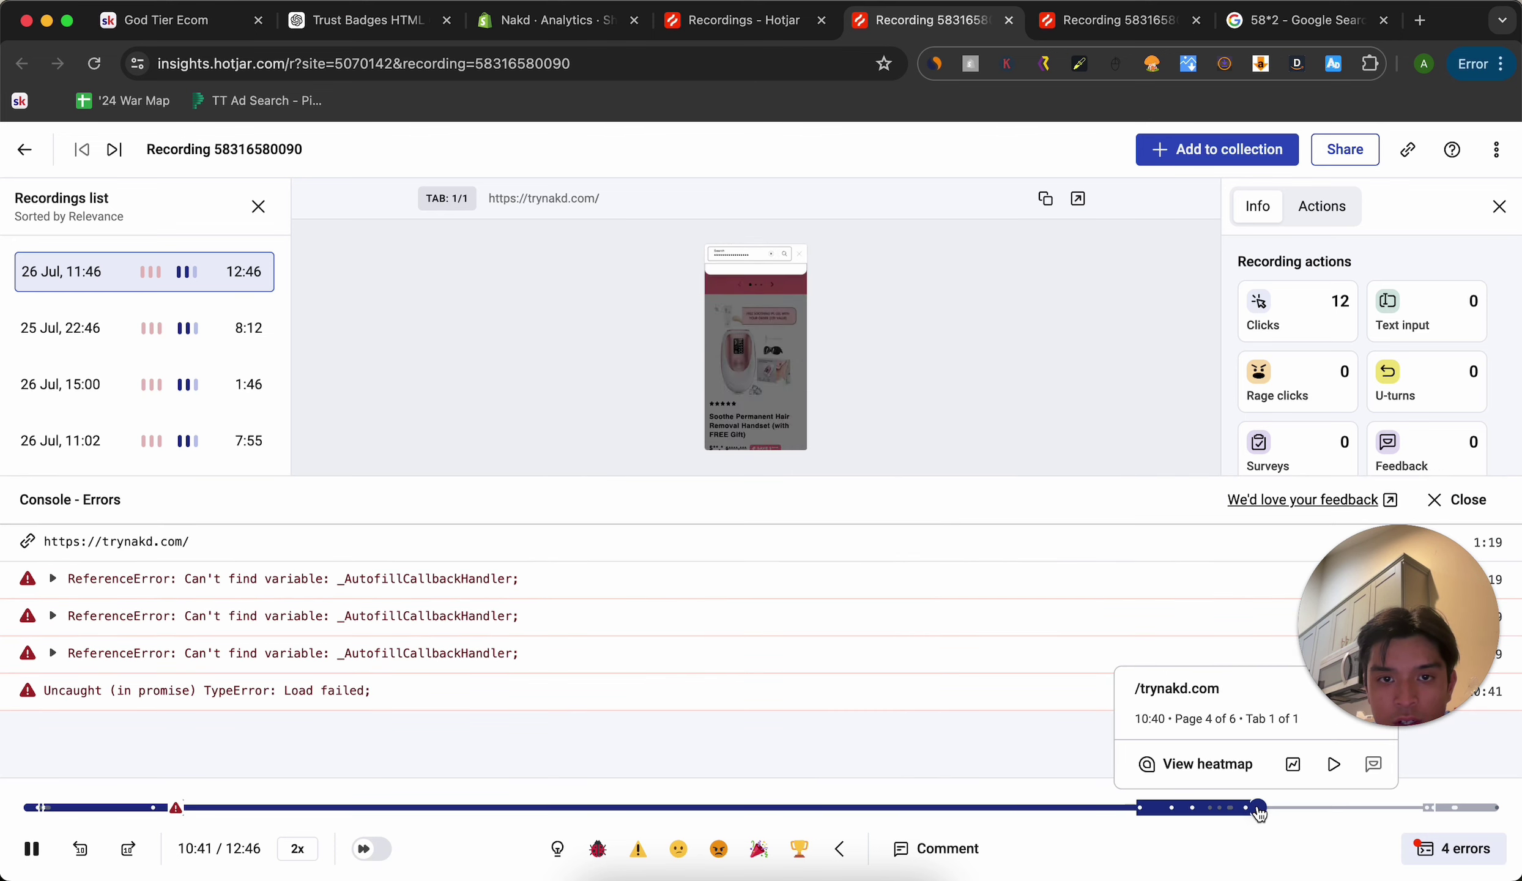
pyautogui.press('space')
pyautogui.click(1459, 499)
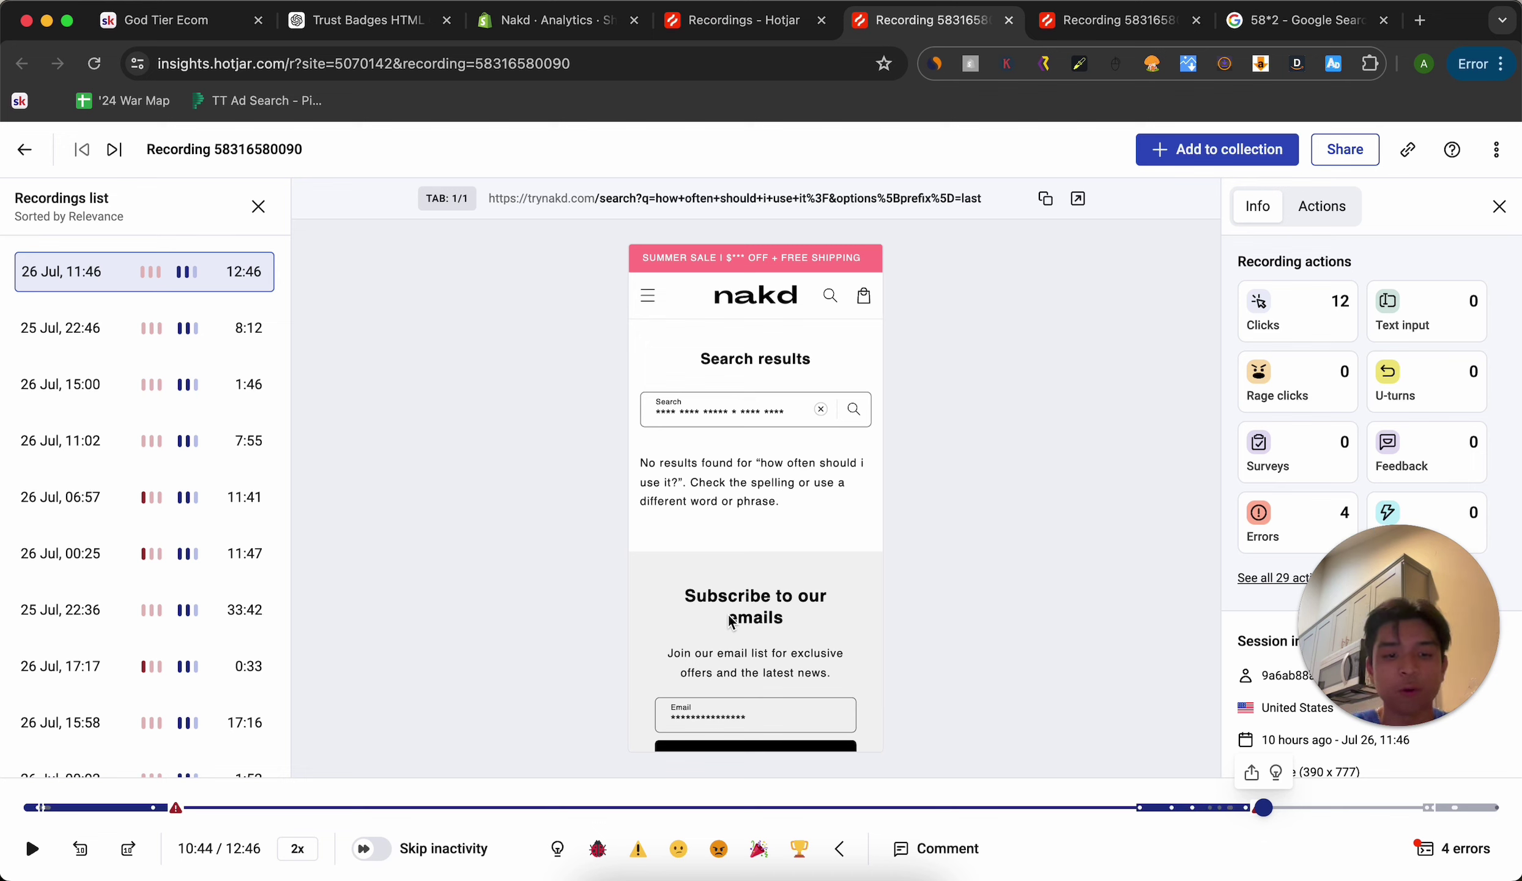
pyautogui.press('super+shift+4')
pyautogui.moveTo(542, 342); pyautogui.dragTo(1006, 563)
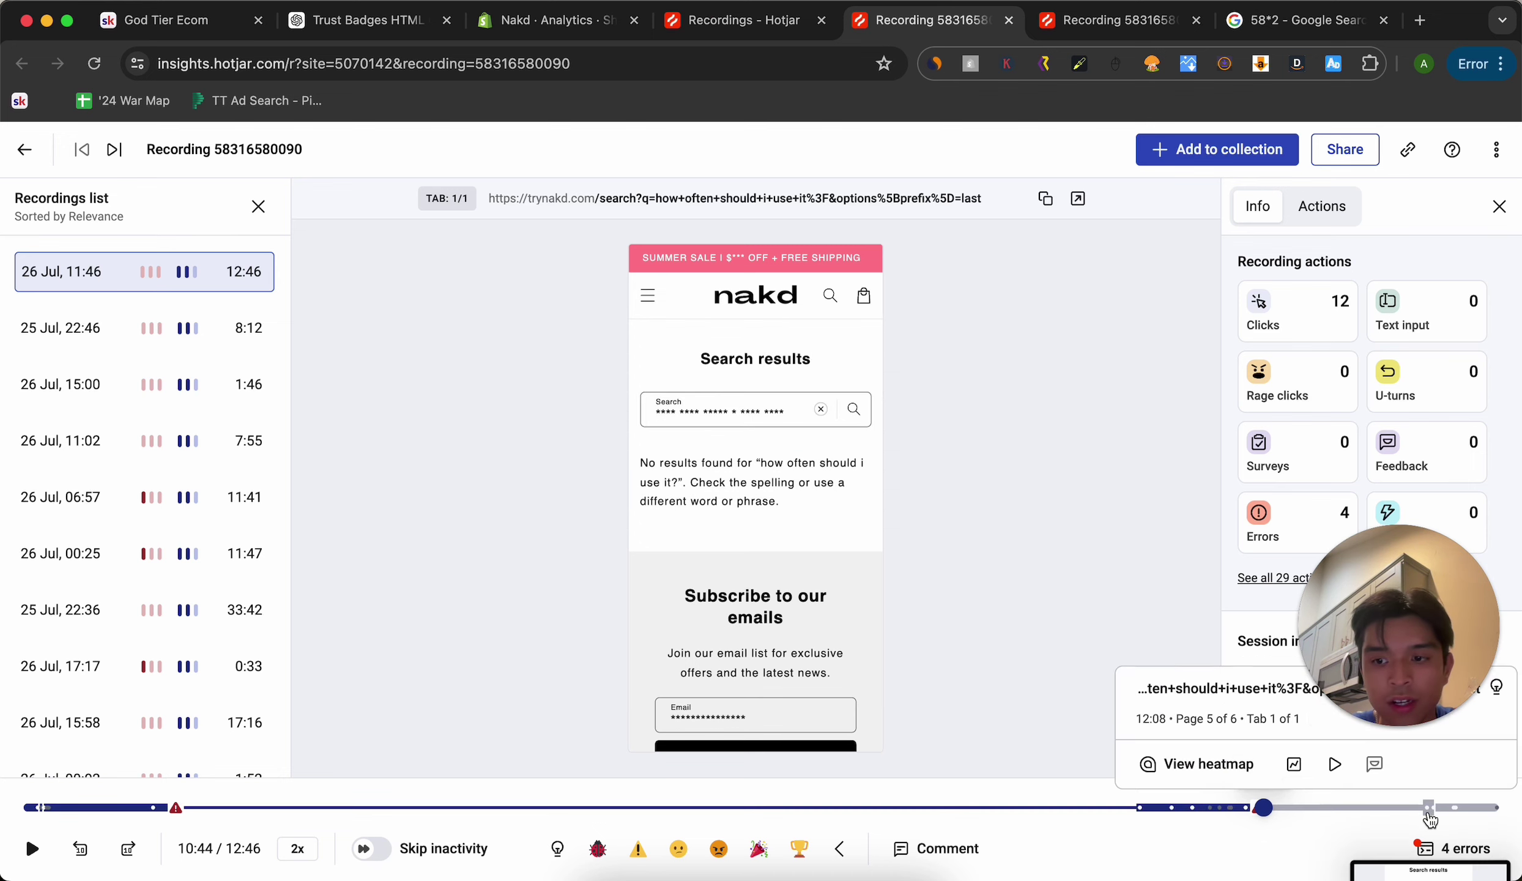
# Play the 25 Jul 22:46 Australian phone session to its 8:12 end with inactivity skipped.
pyautogui.click(43, 331)
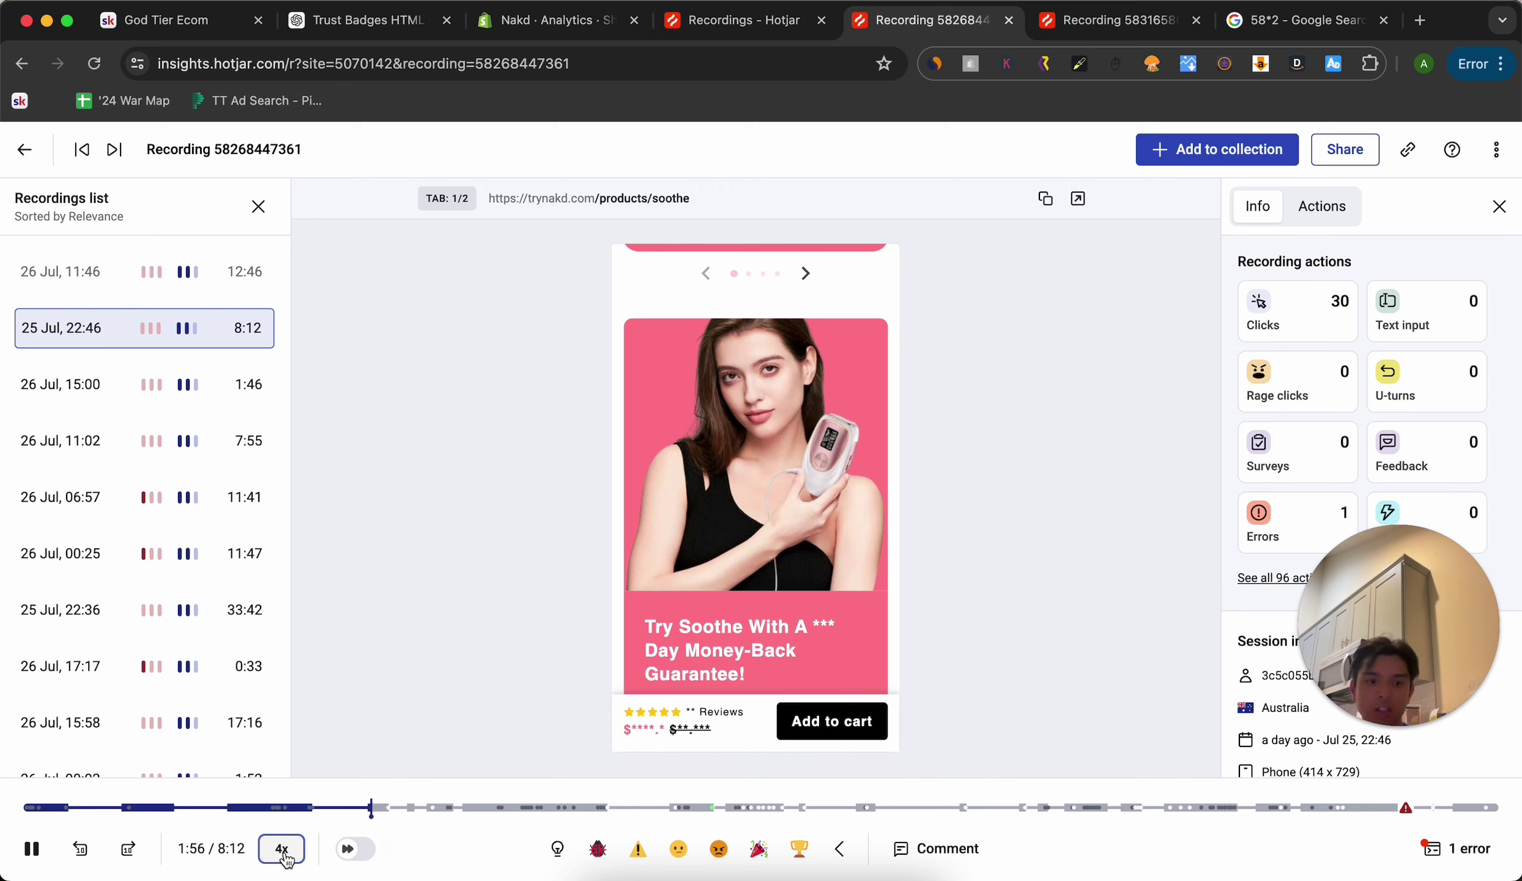
pyautogui.click(358, 849)
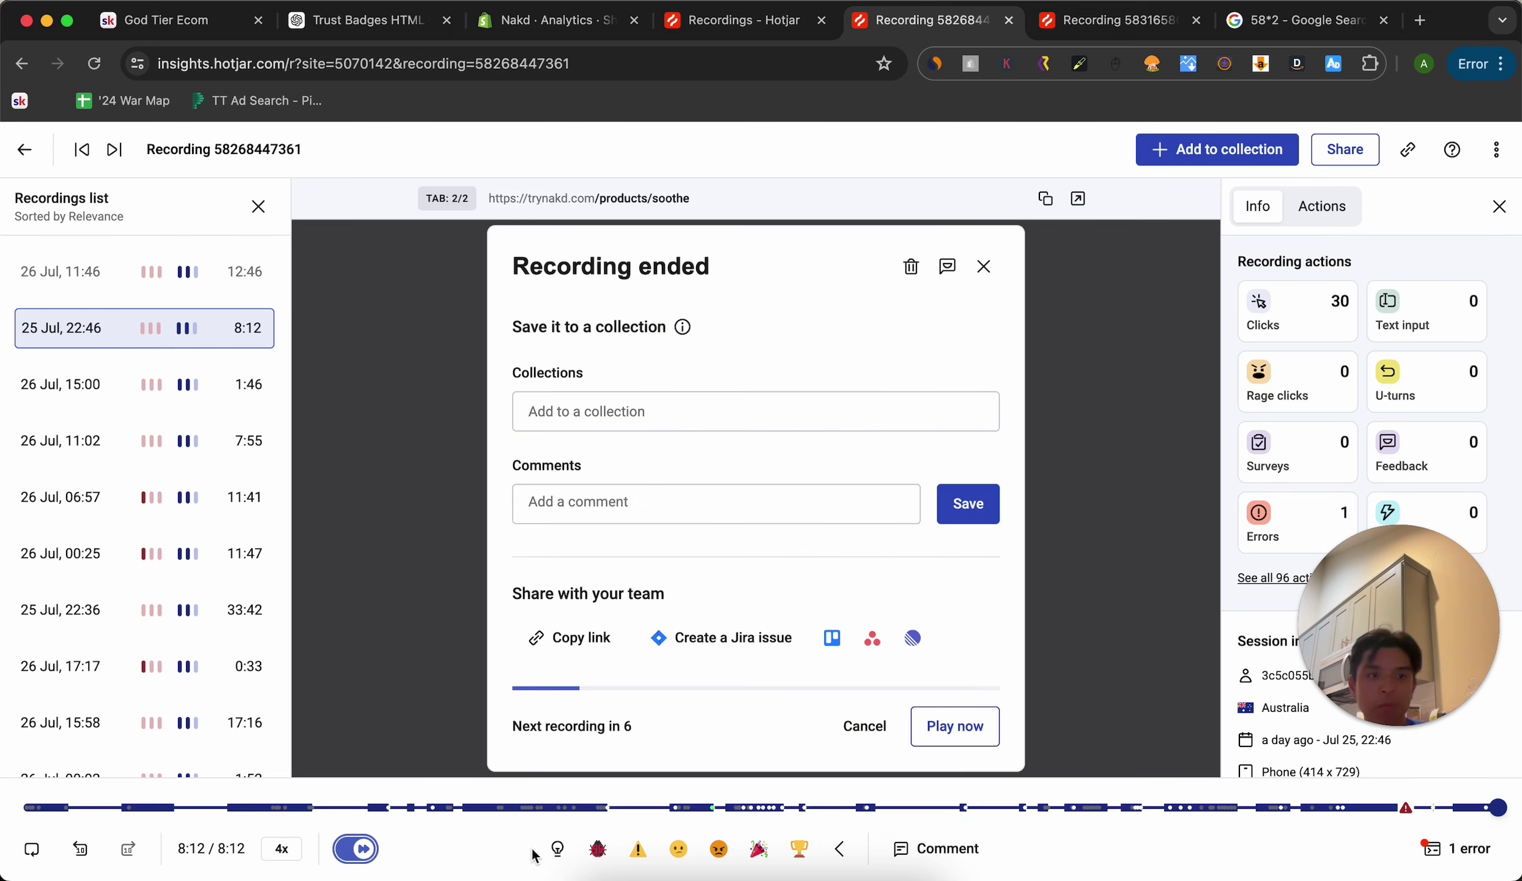
# Briefly view the 26 Jul 15:00 and 11:02 sessions, then play the 26 Jul 06:57 Canadian session.
pyautogui.click(132, 398)
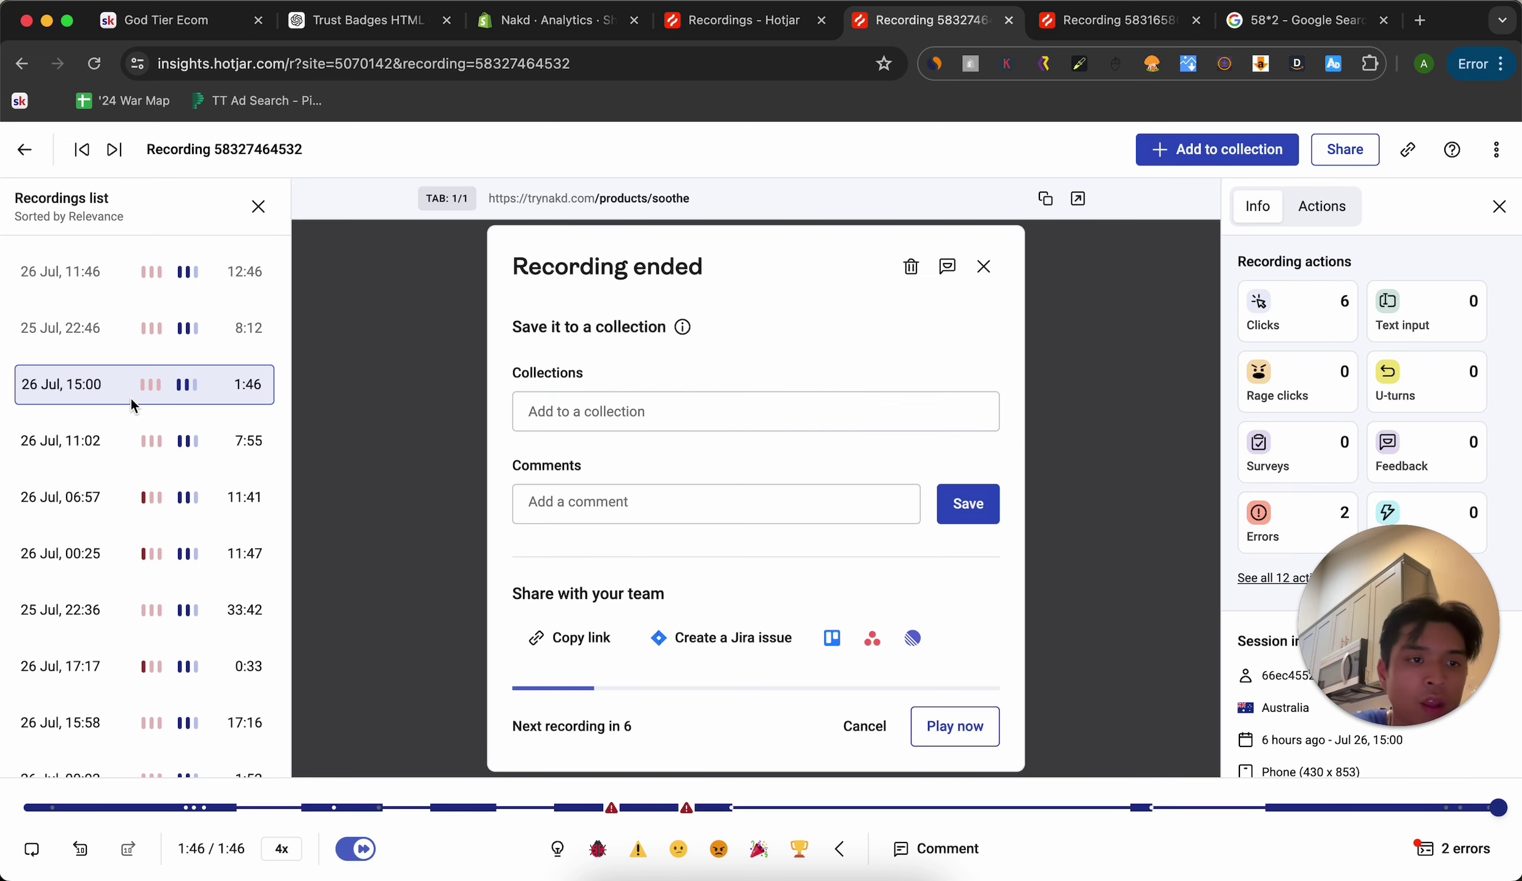
pyautogui.click(91, 450)
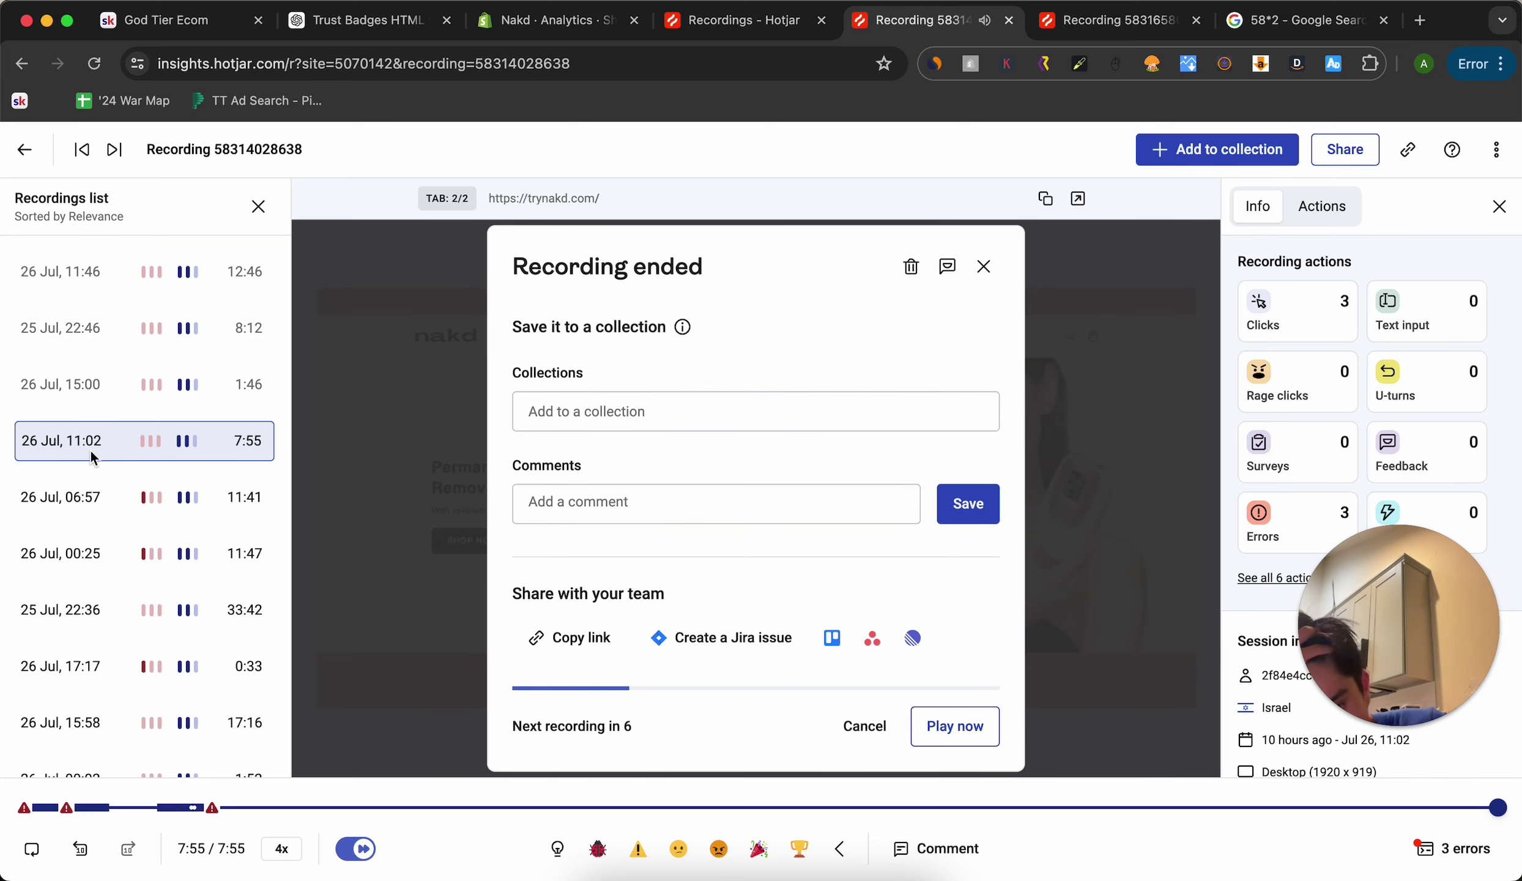
pyautogui.click(99, 483)
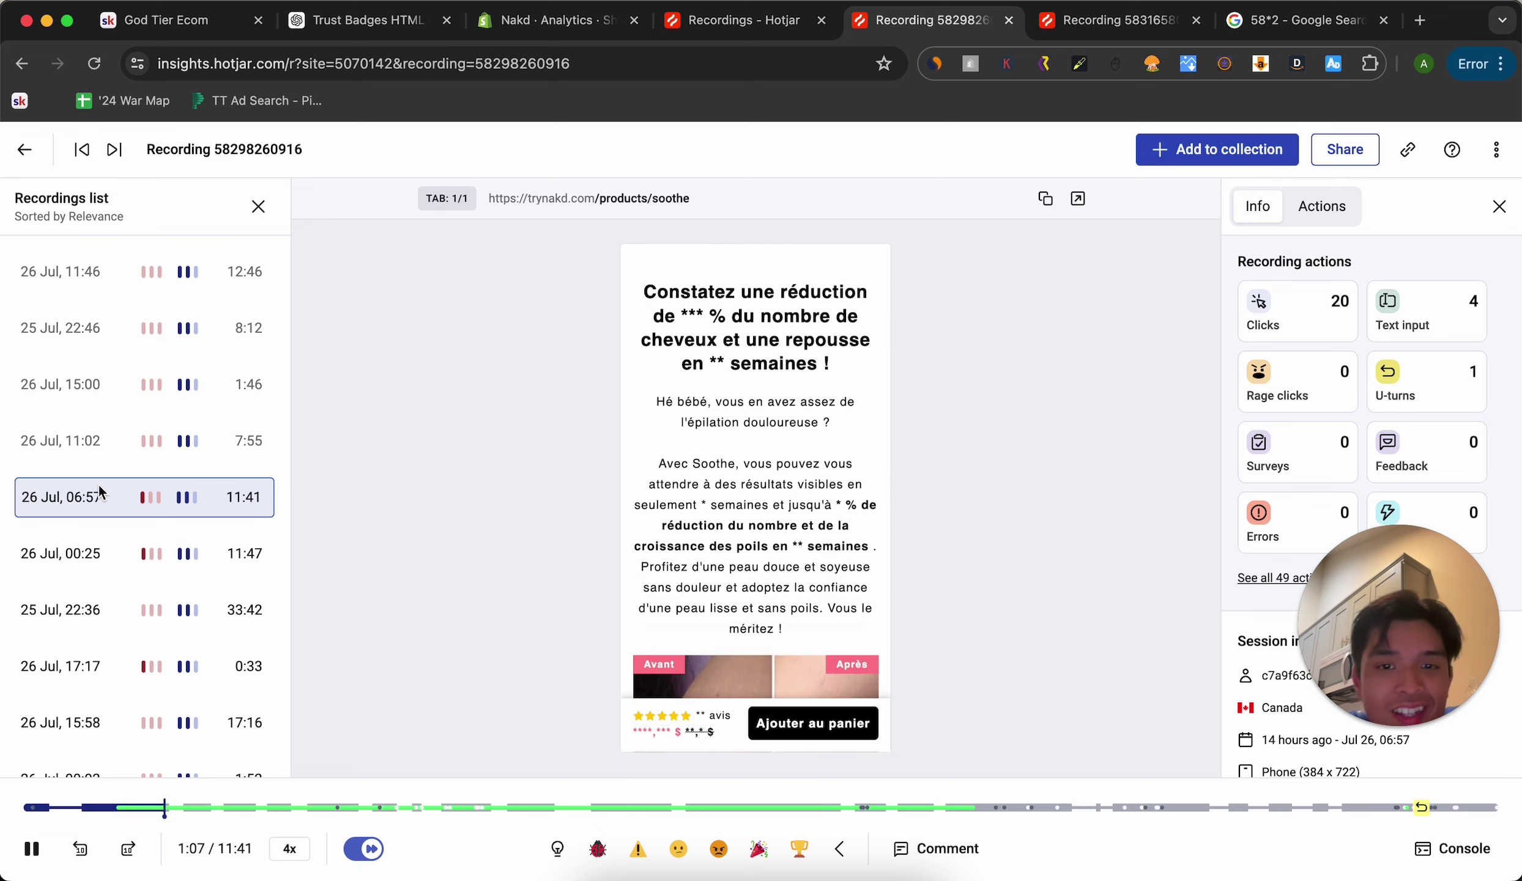
# Play the 26 Jul, 00:25 US desktop session, which added items to the cart, through to its 11:47 end.
pyautogui.click(100, 554)
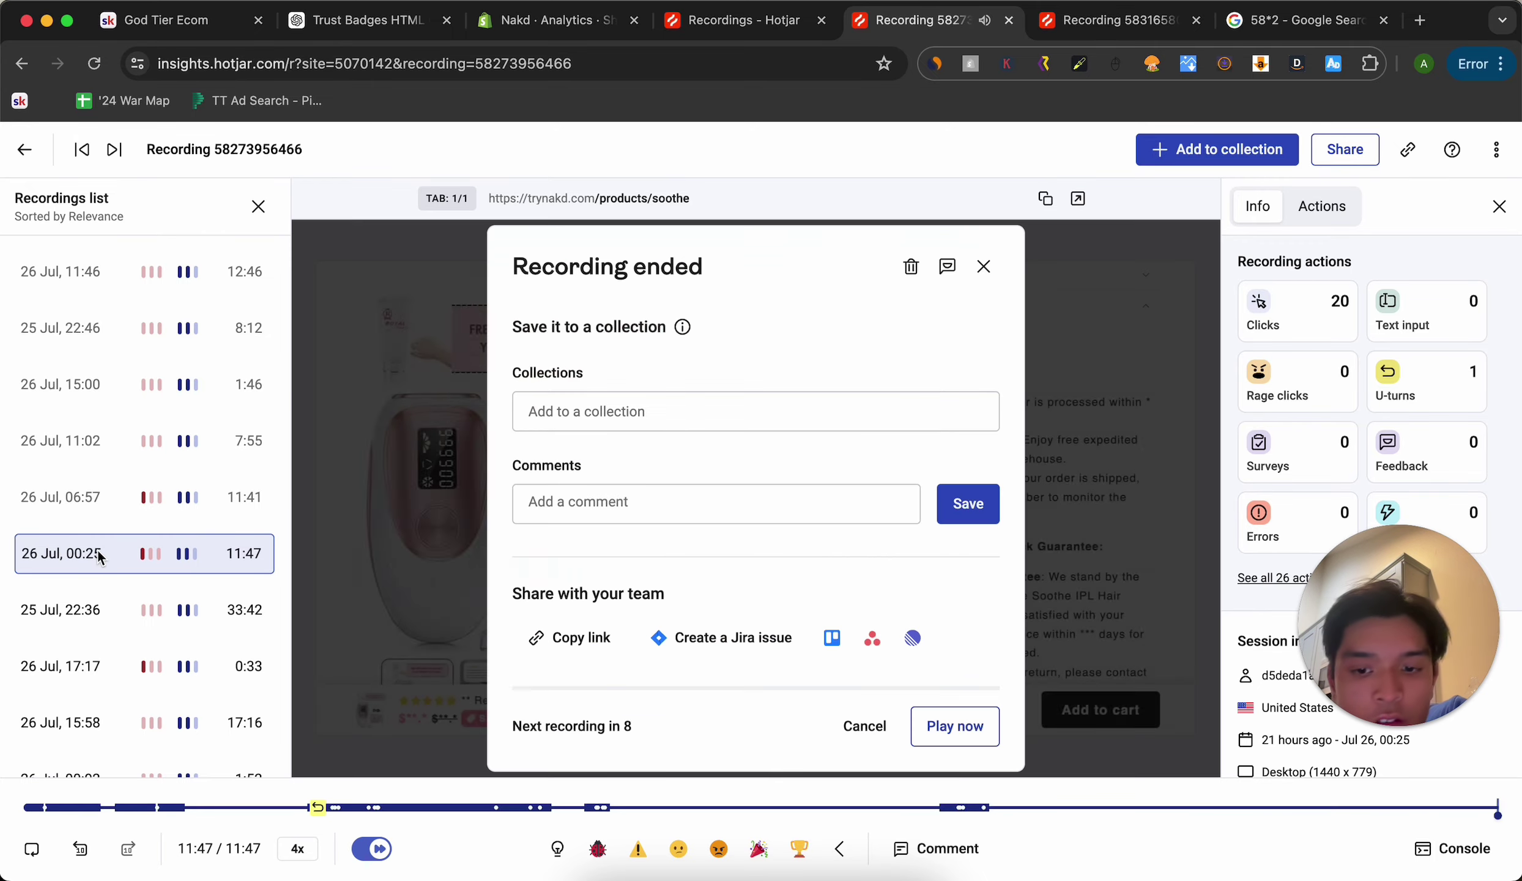
# Skim the 25 Jul, 22:36 session by jumping ahead to about 19:00 on its timeline.
pyautogui.click(84, 610)
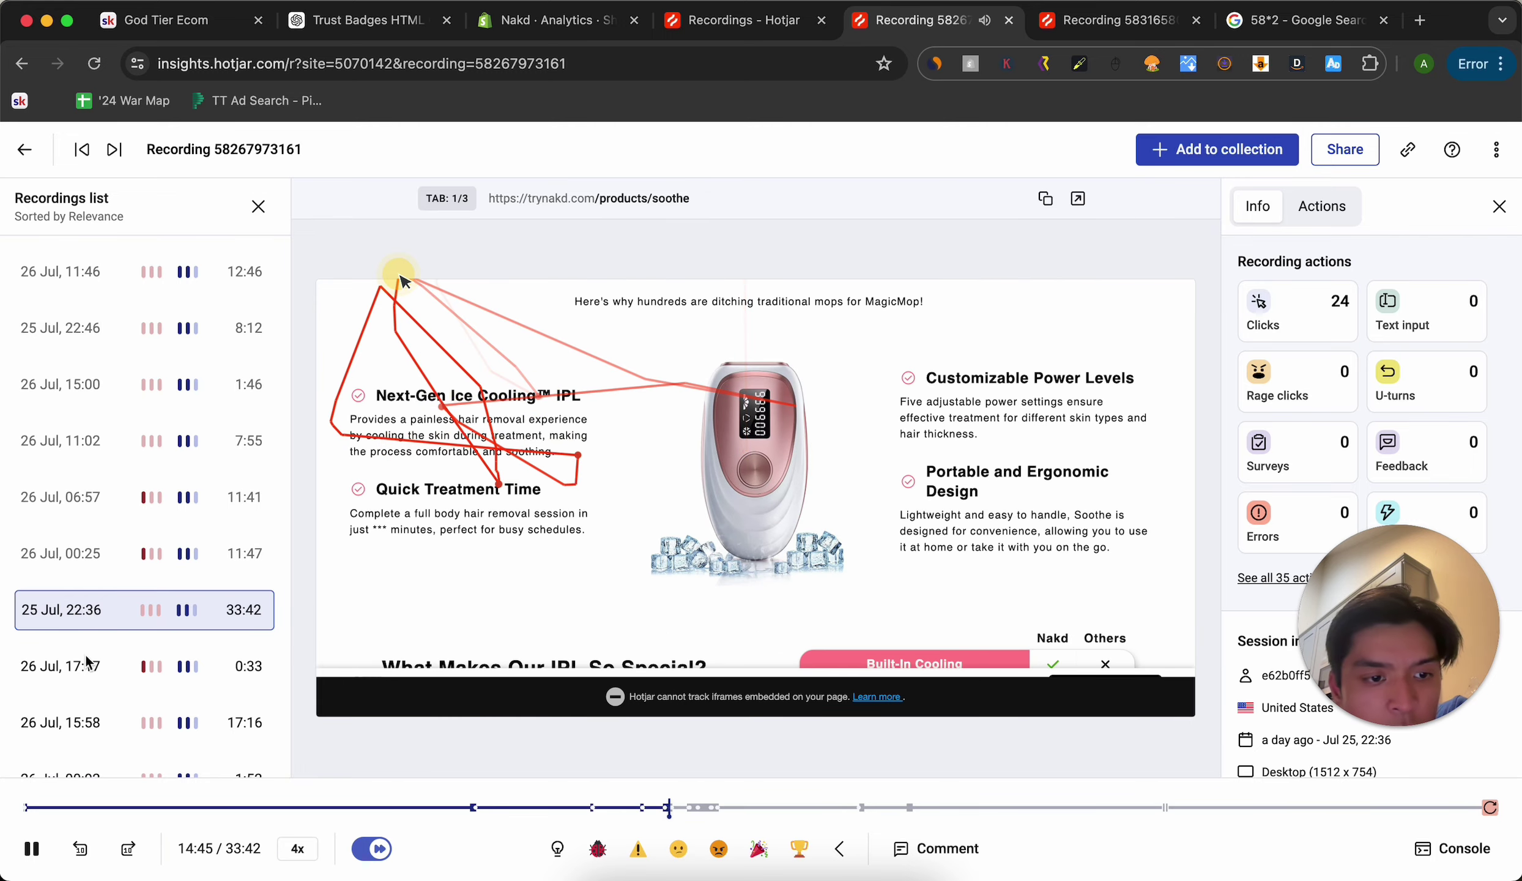
pyautogui.scroll(-3, 156, 663)
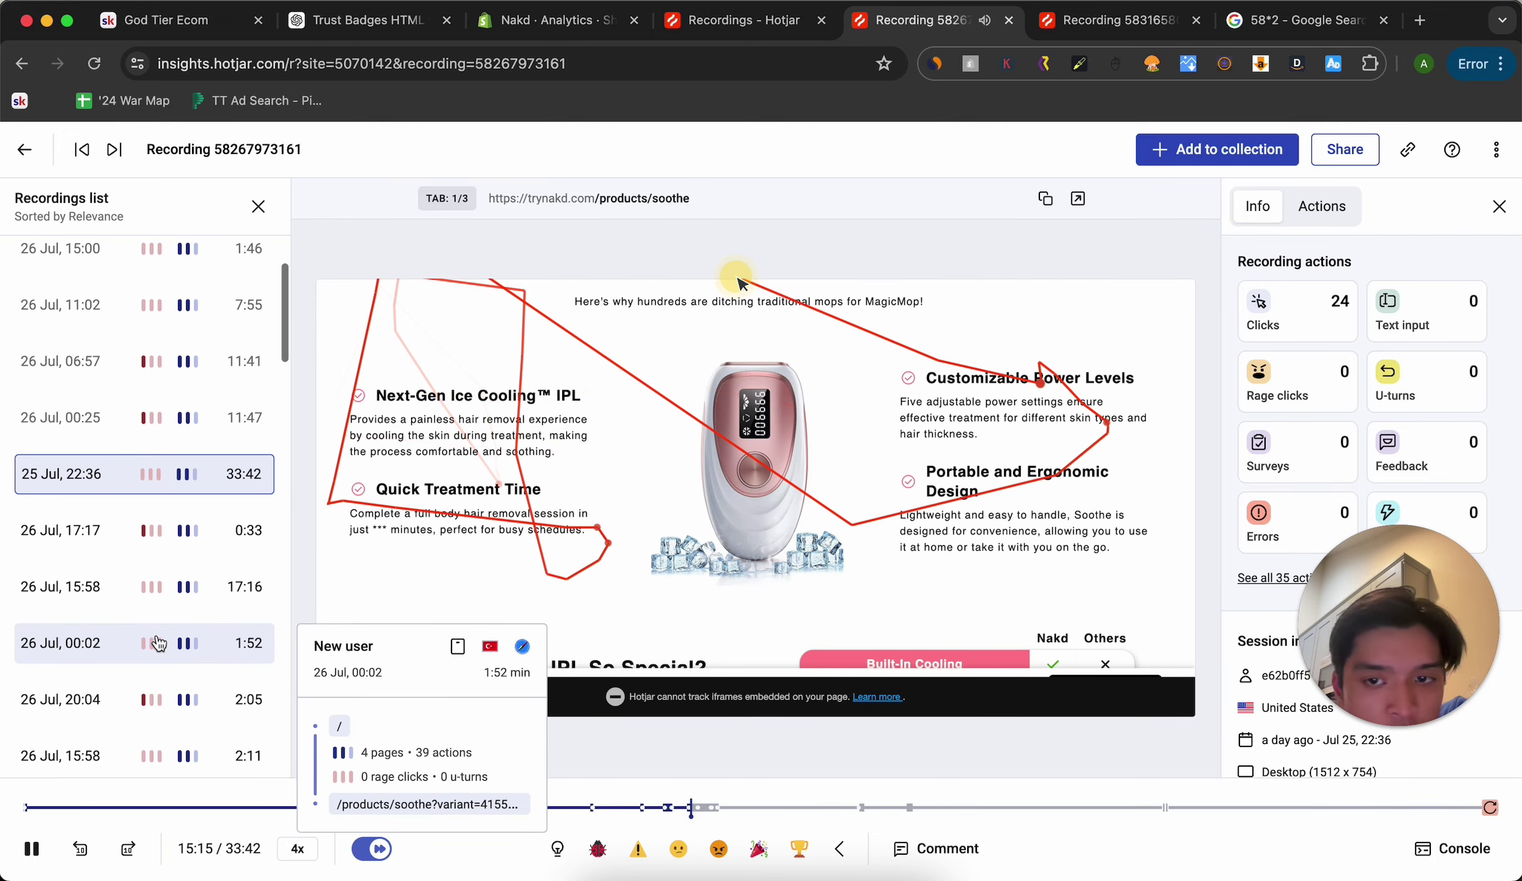
pyautogui.click(857, 800)
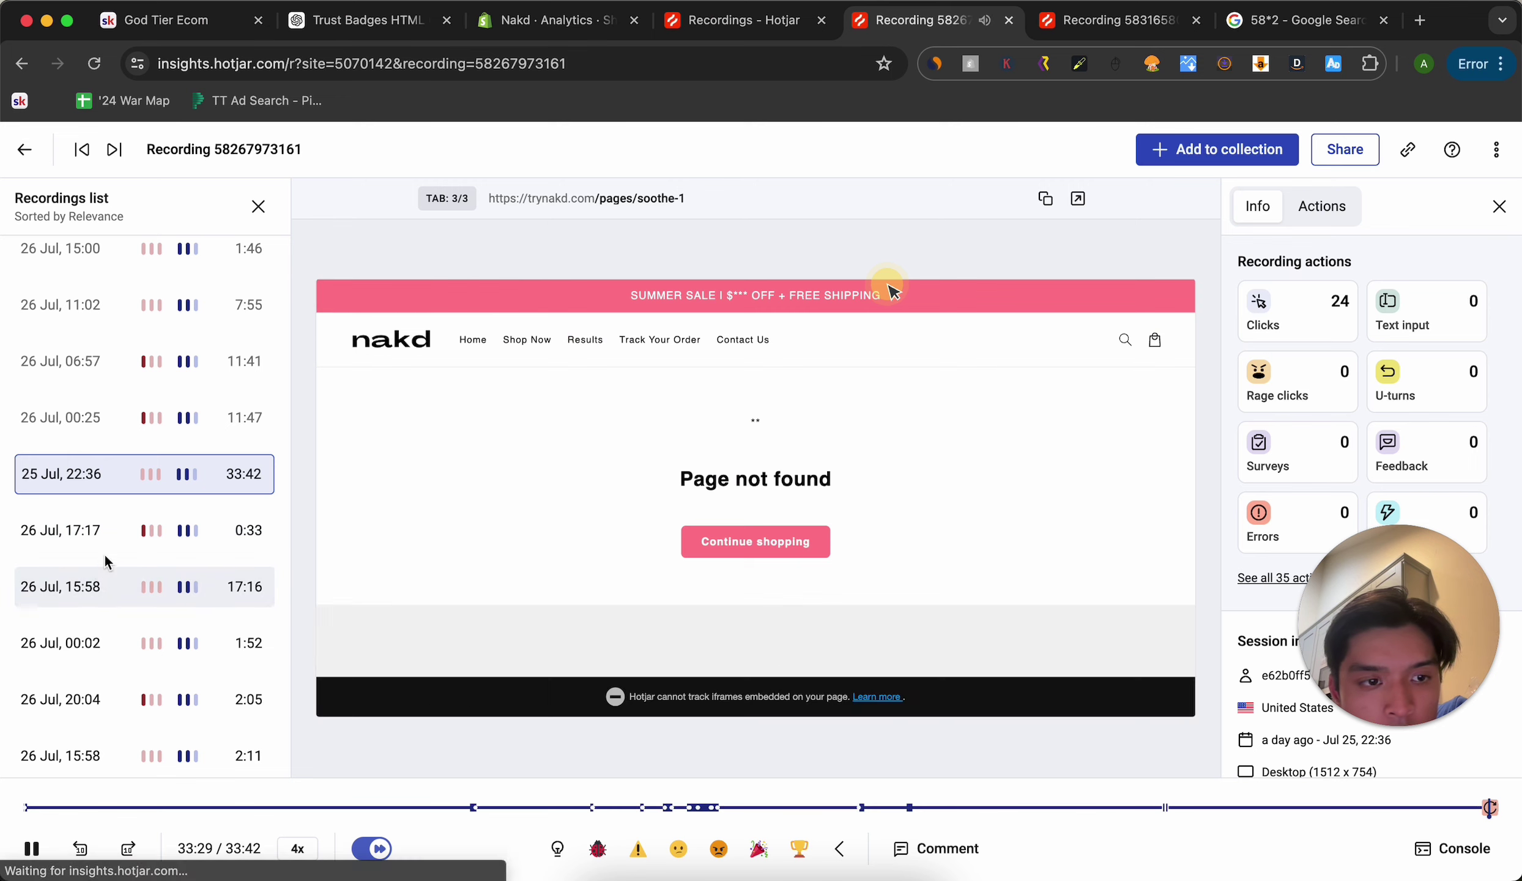
pyautogui.moveTo(111, 535)
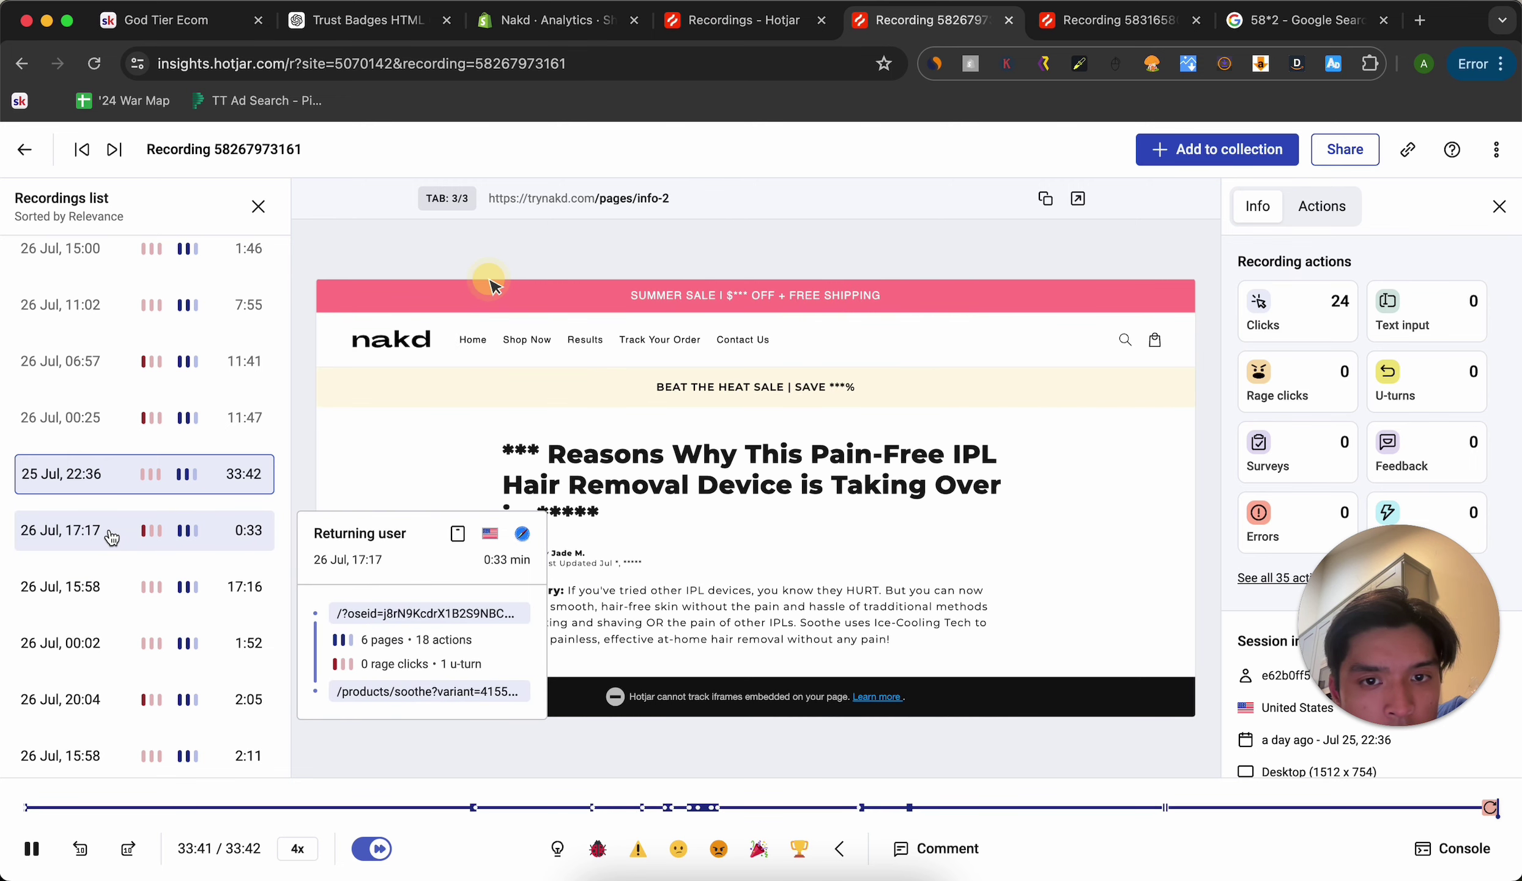
# Skim the 26 Jul 17:17, 15:58 and 00:02 session replays in turn.
pyautogui.click(111, 536)
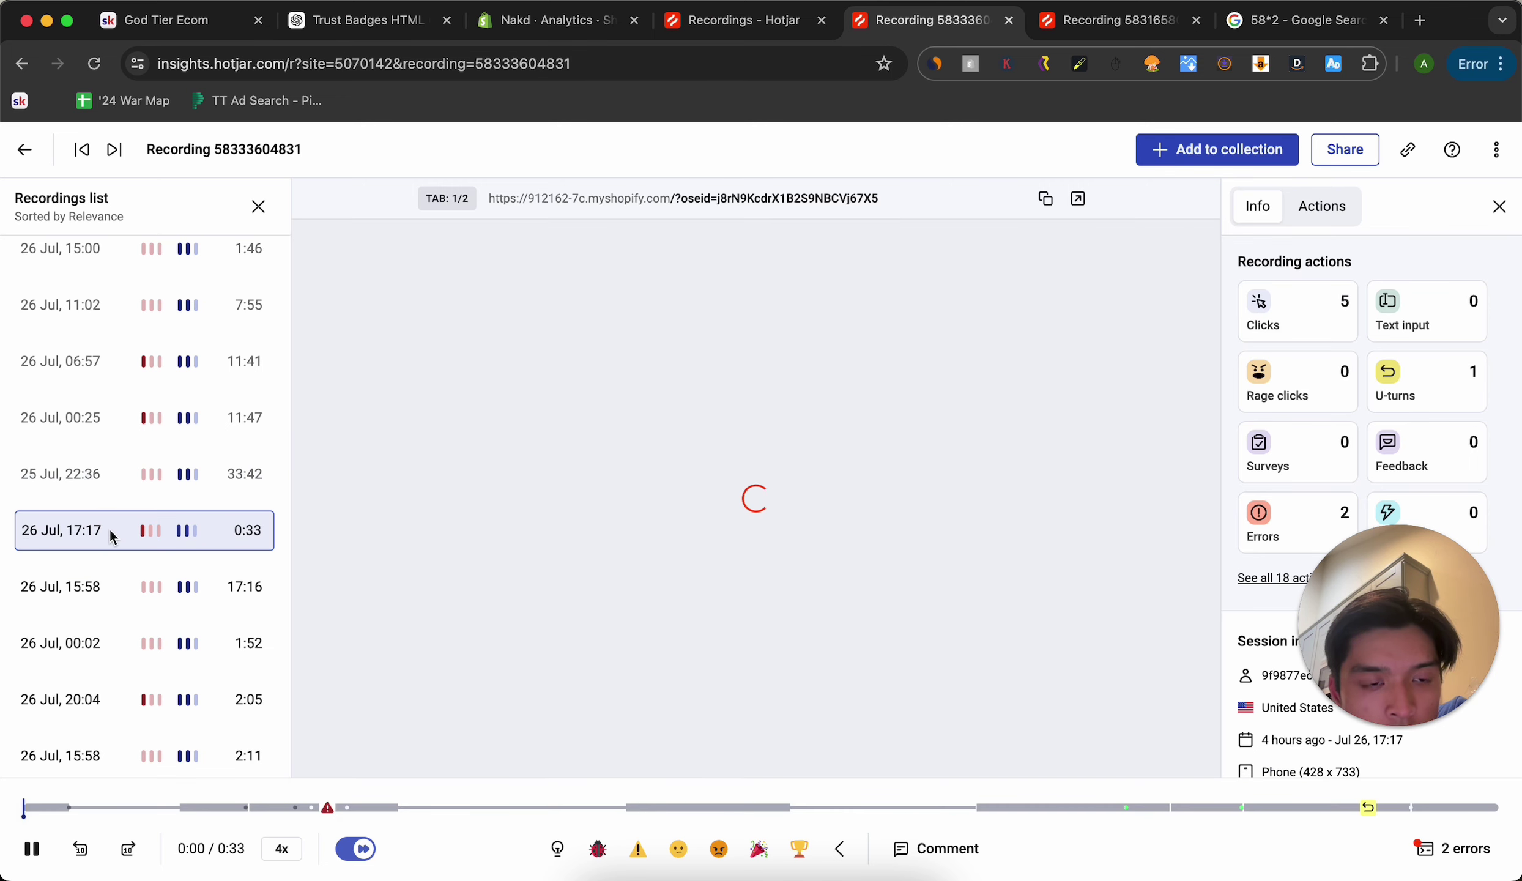
pyautogui.moveTo(96, 589)
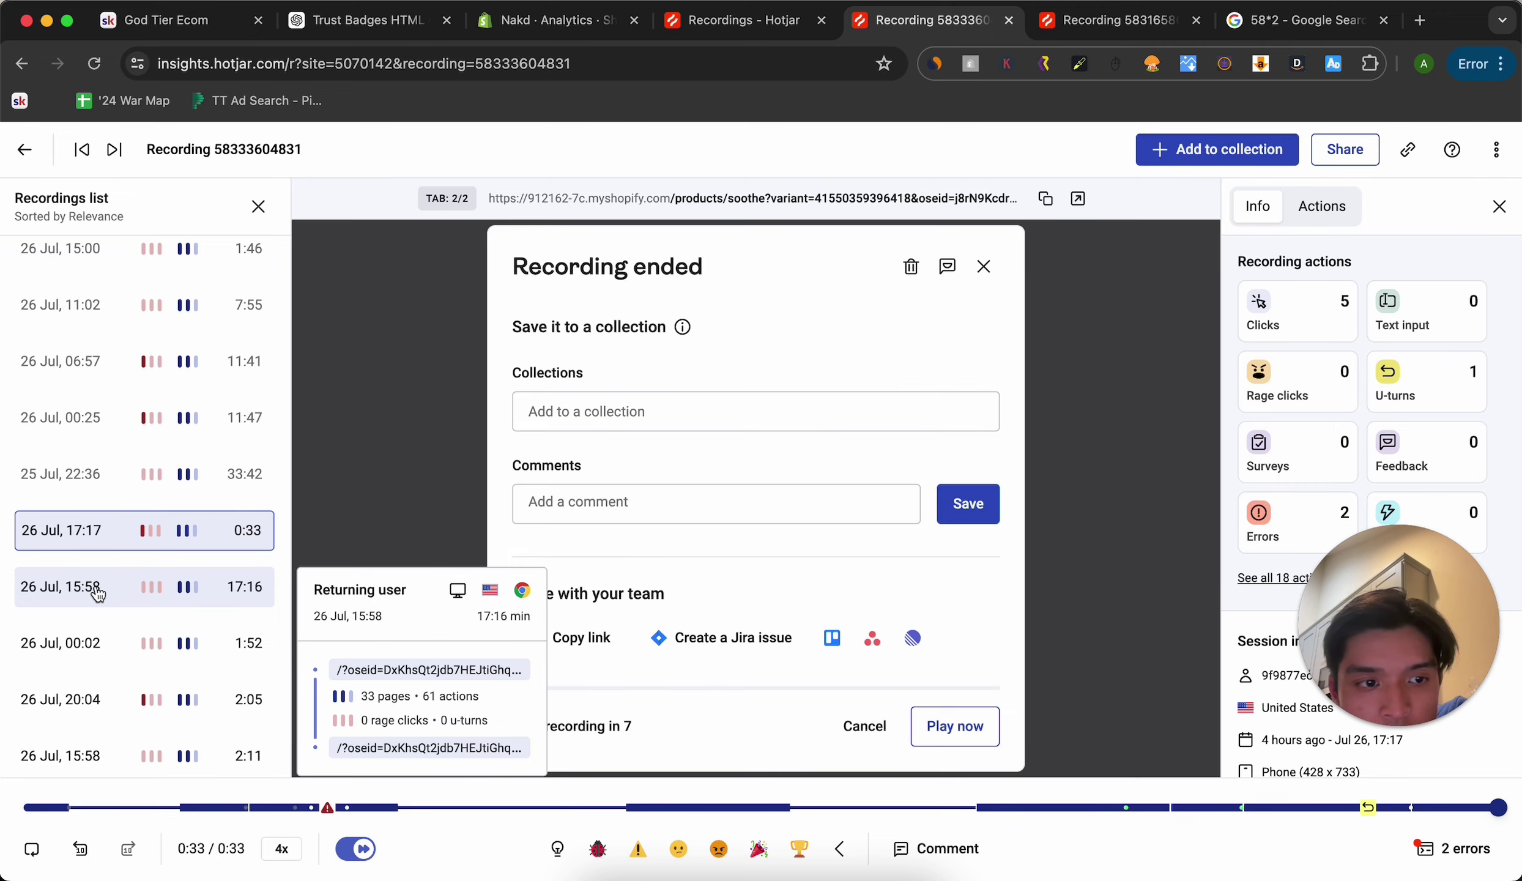
pyautogui.click(96, 587)
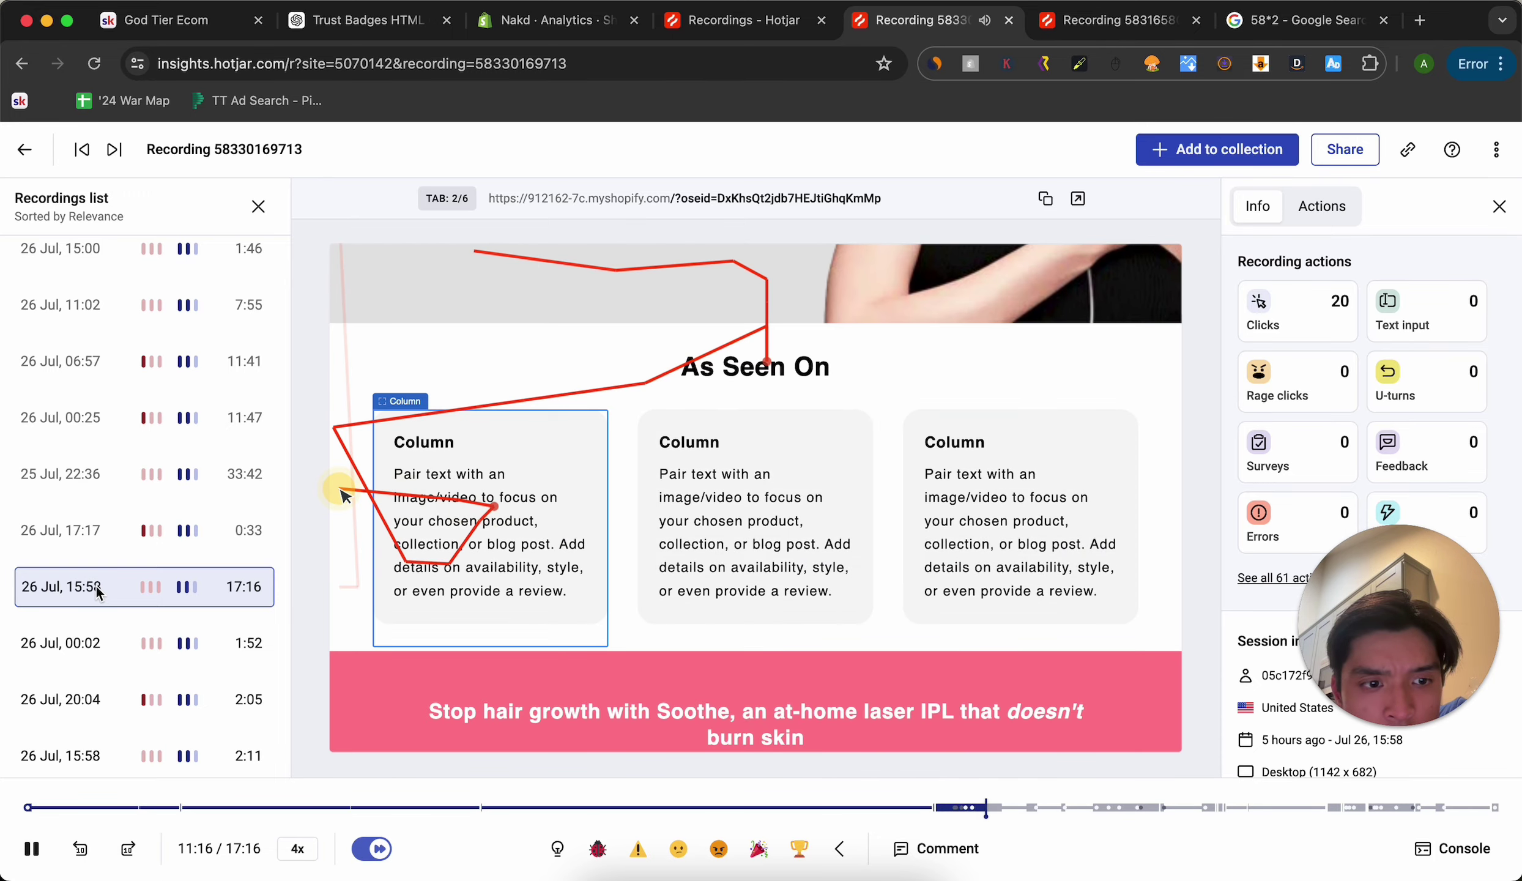
pyautogui.moveTo(98, 647)
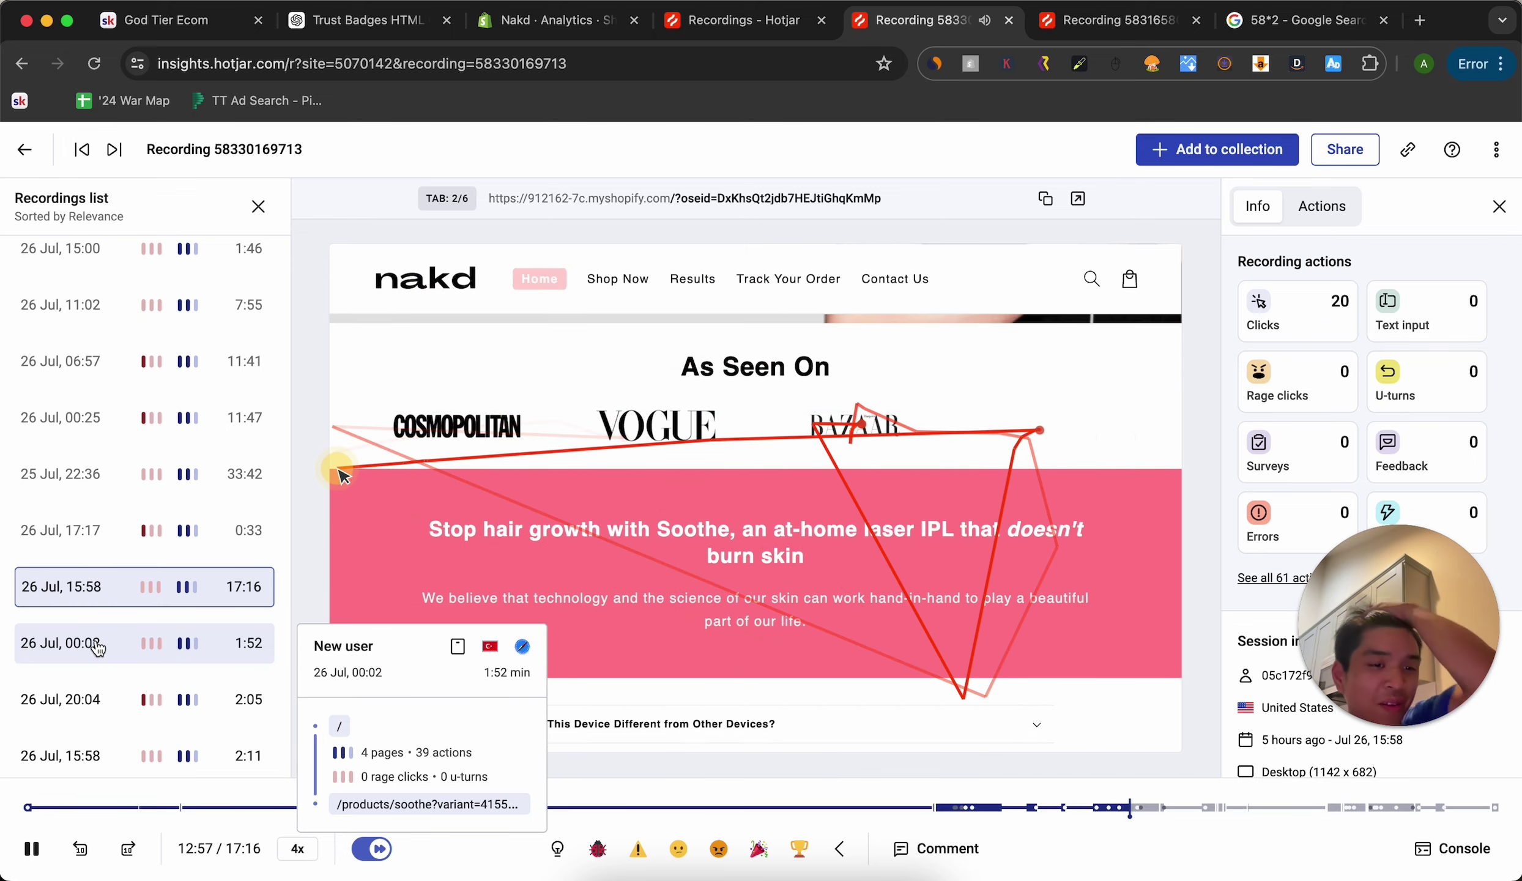
pyautogui.click(98, 647)
# Briefly watch the 26 Jul 13:03 Chile desktop session, then return to the recordings overview.
pyautogui.scroll(-4, 97, 643)
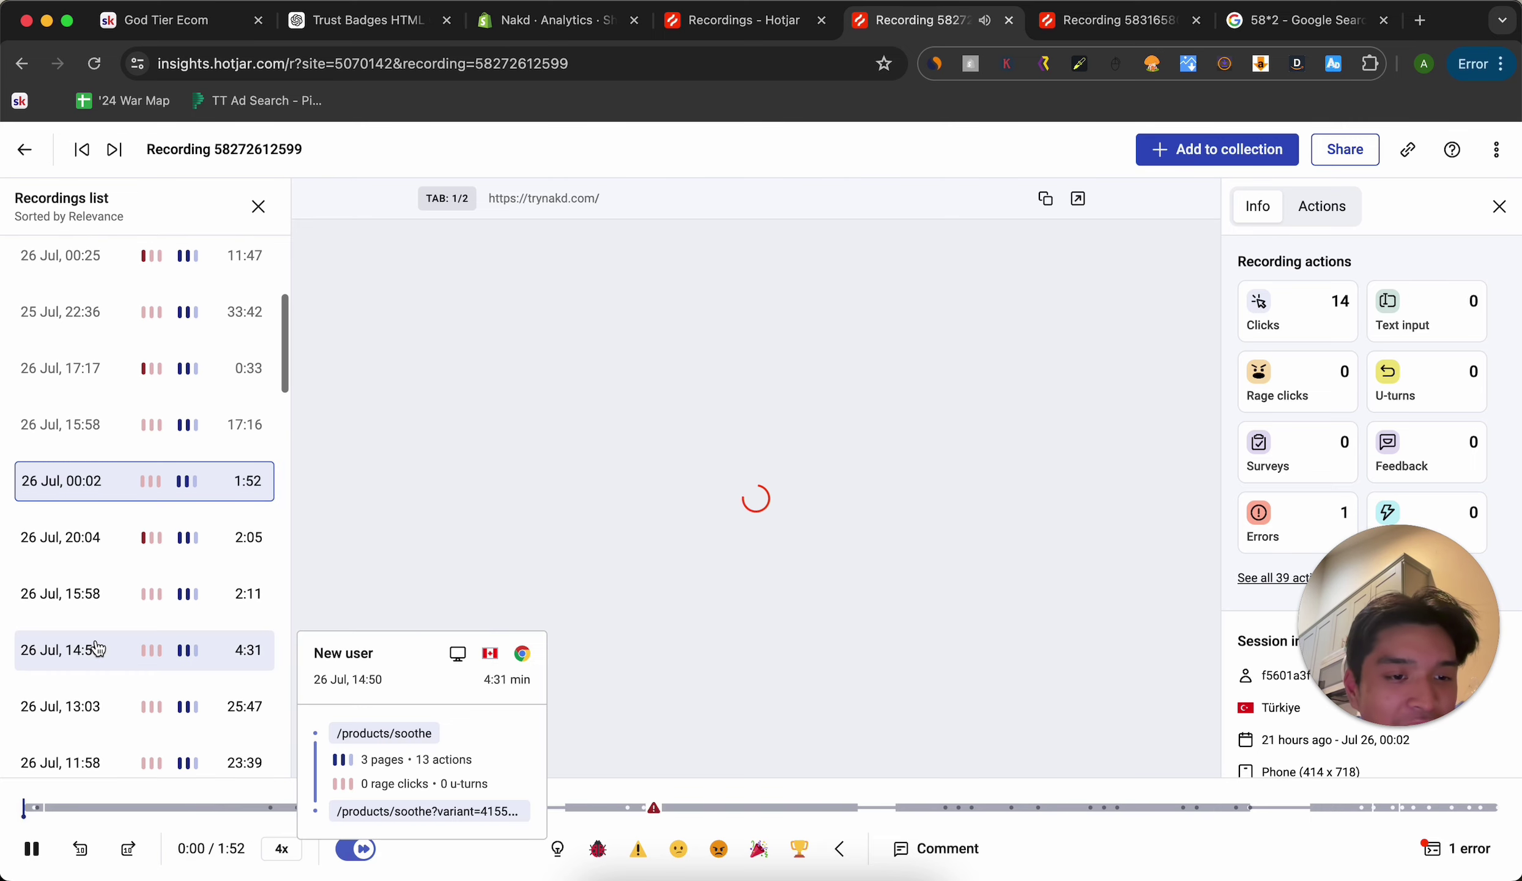
pyautogui.click(103, 683)
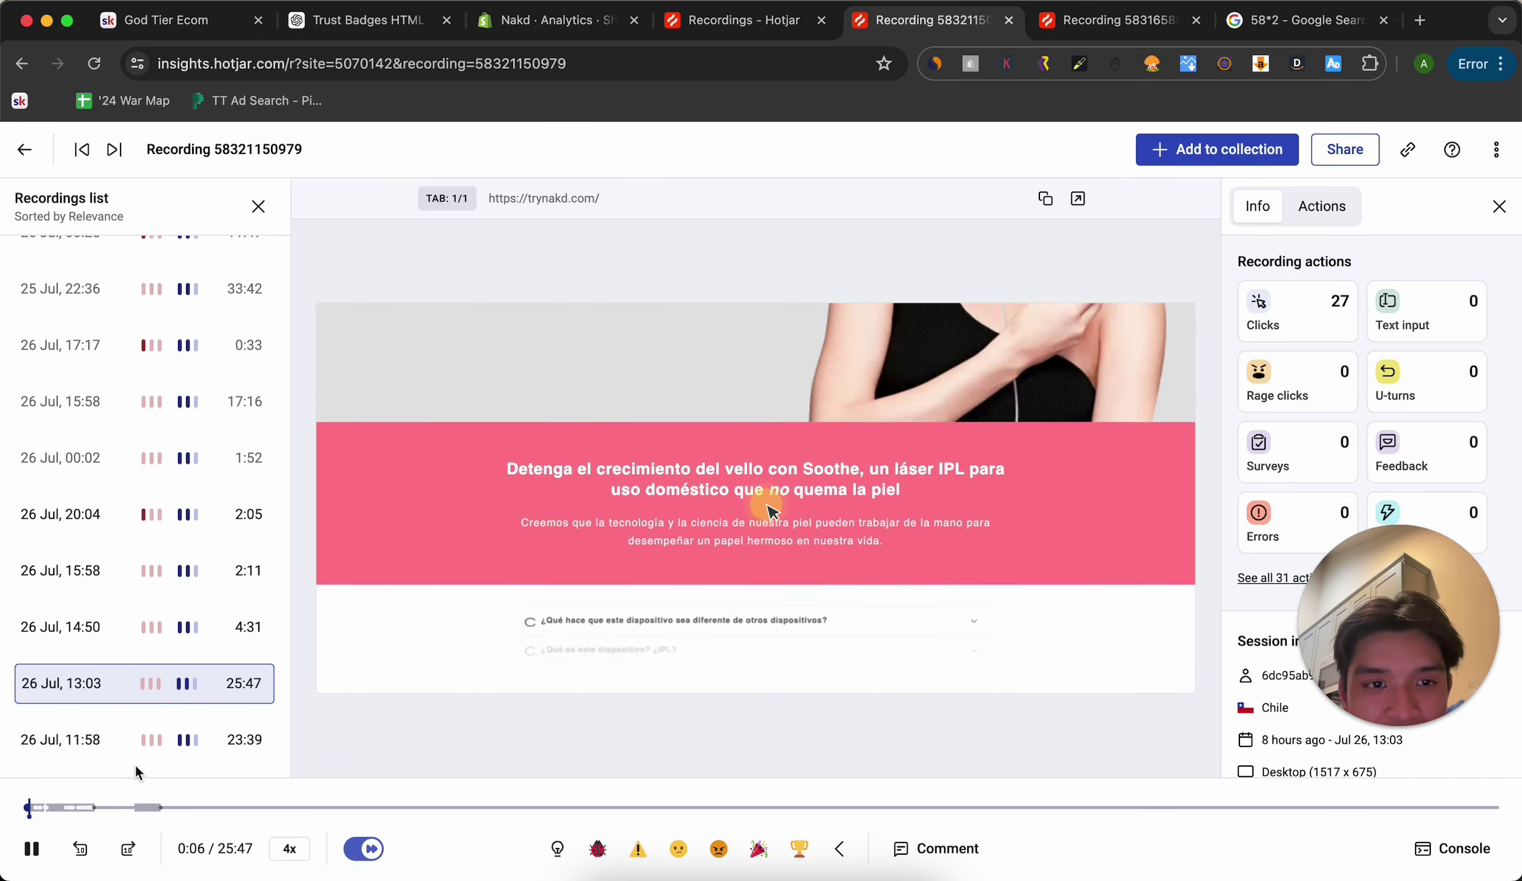
pyautogui.click(25, 149)
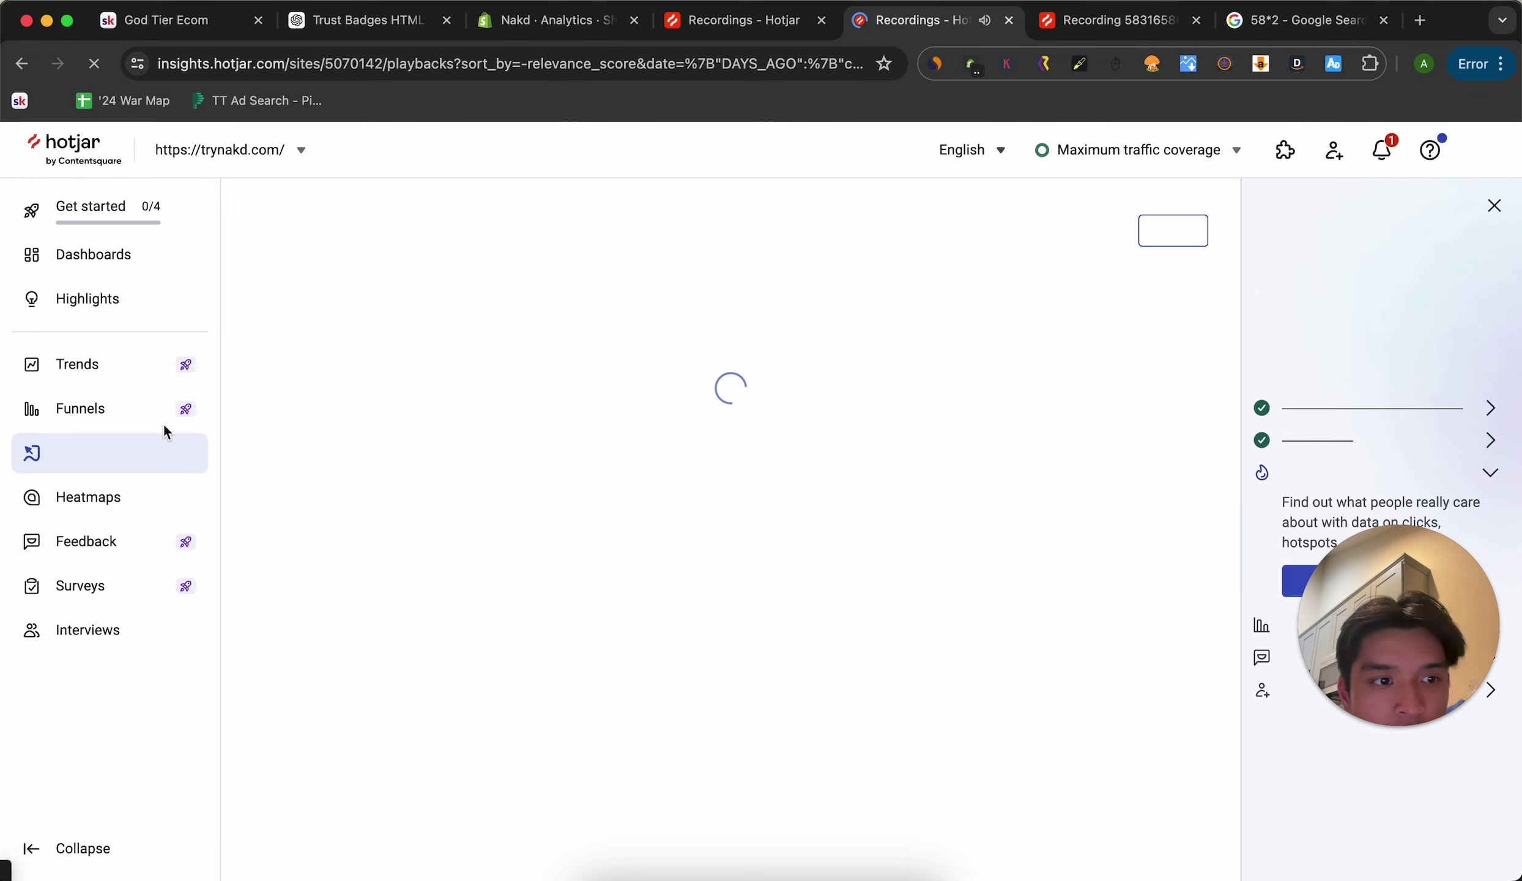
# Check the empty Heatmaps section, then return to the 59-session recordings list.
pyautogui.click(115, 503)
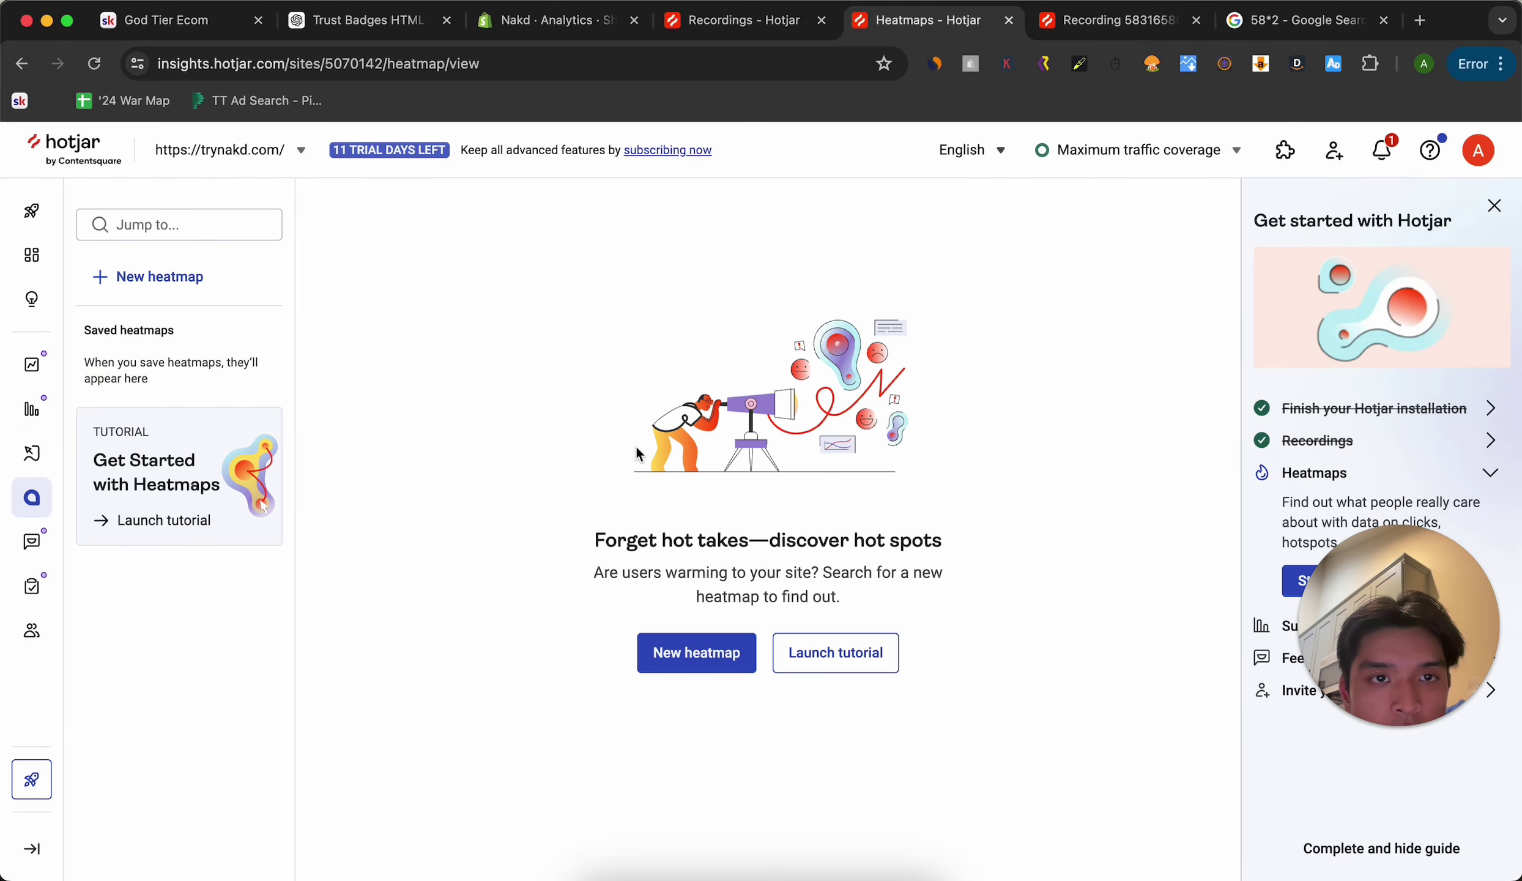
pyautogui.click(762, 35)
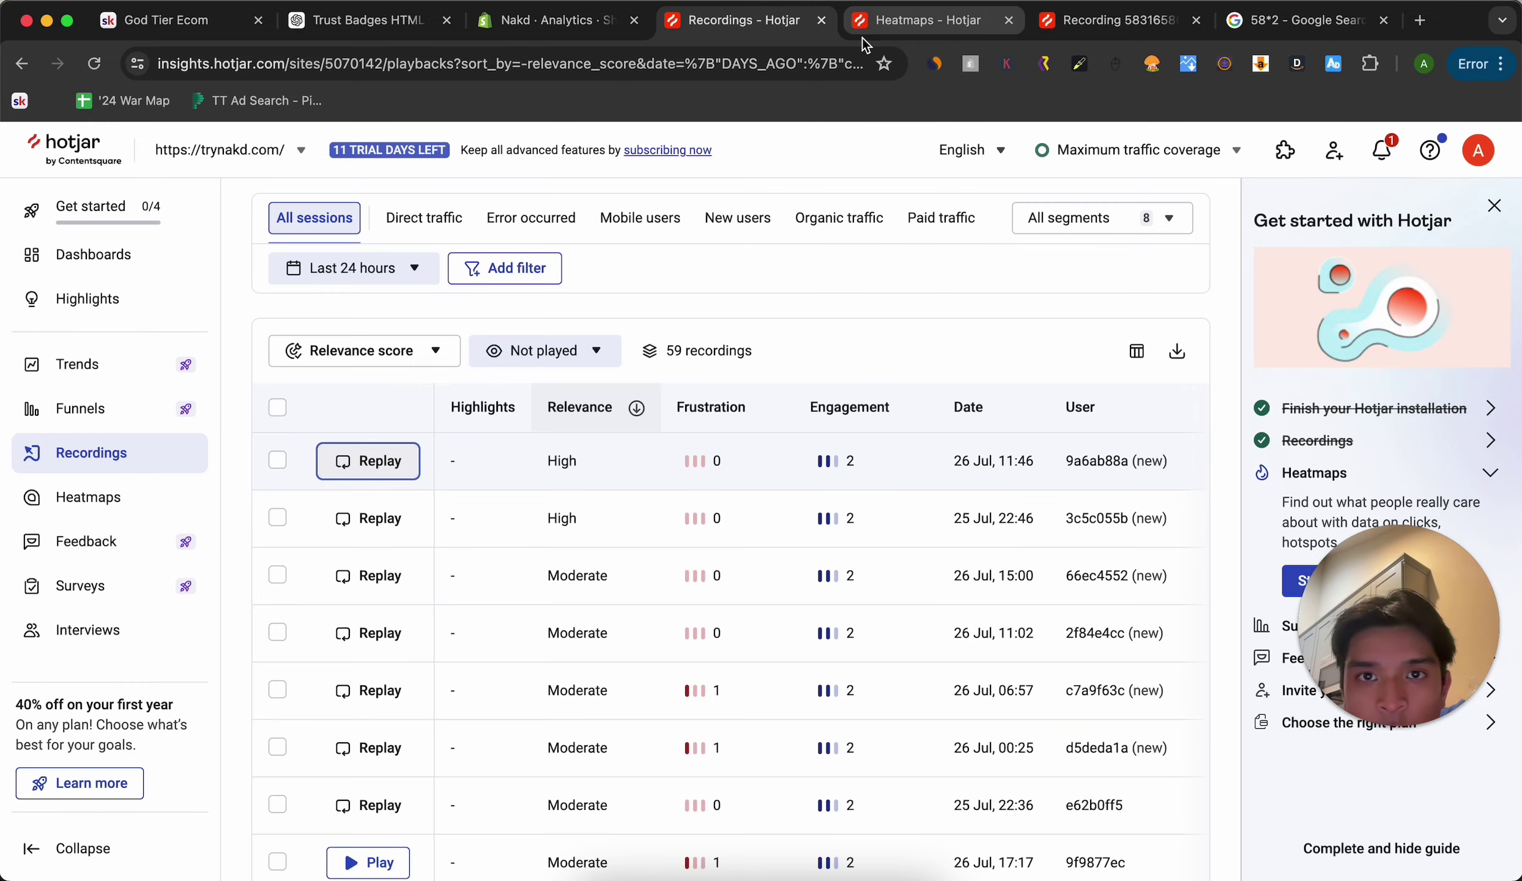